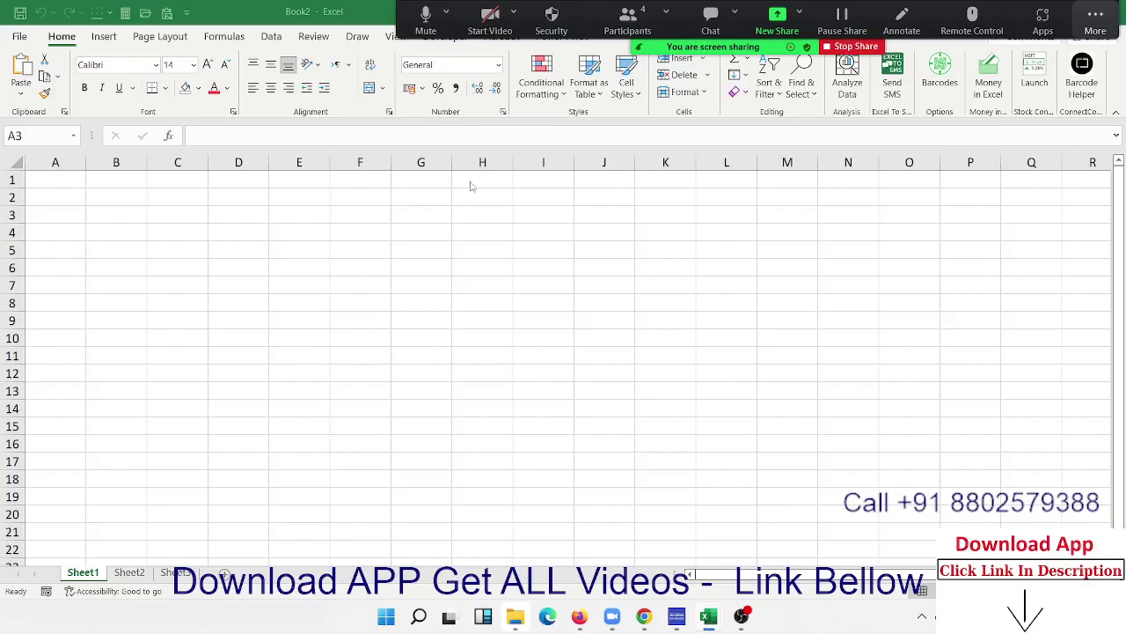
Discard the stray entry in A4 and move down to cell A5.
left_click(42, 246)
left_click(45, 234)
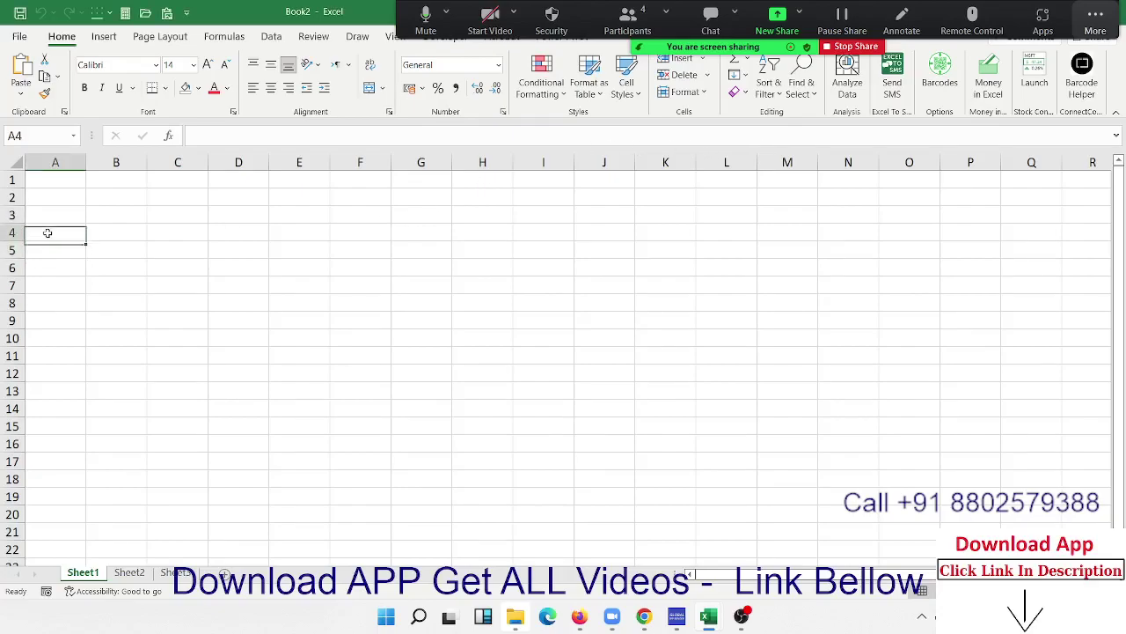
type("E")
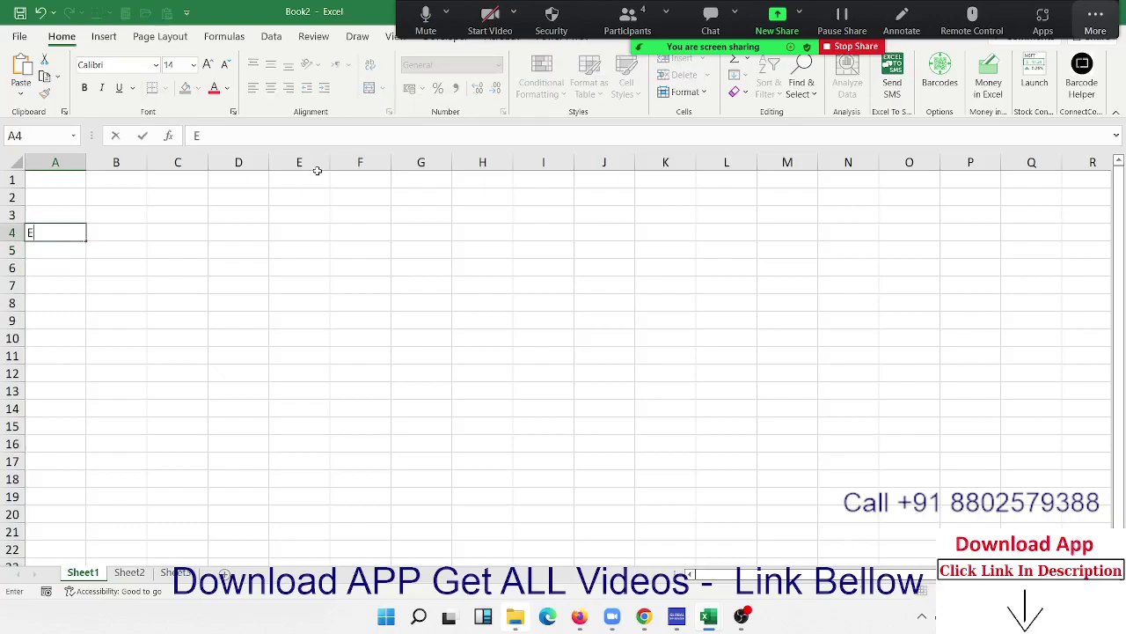
key("BackSpace")
key("Escape")
key("Return")
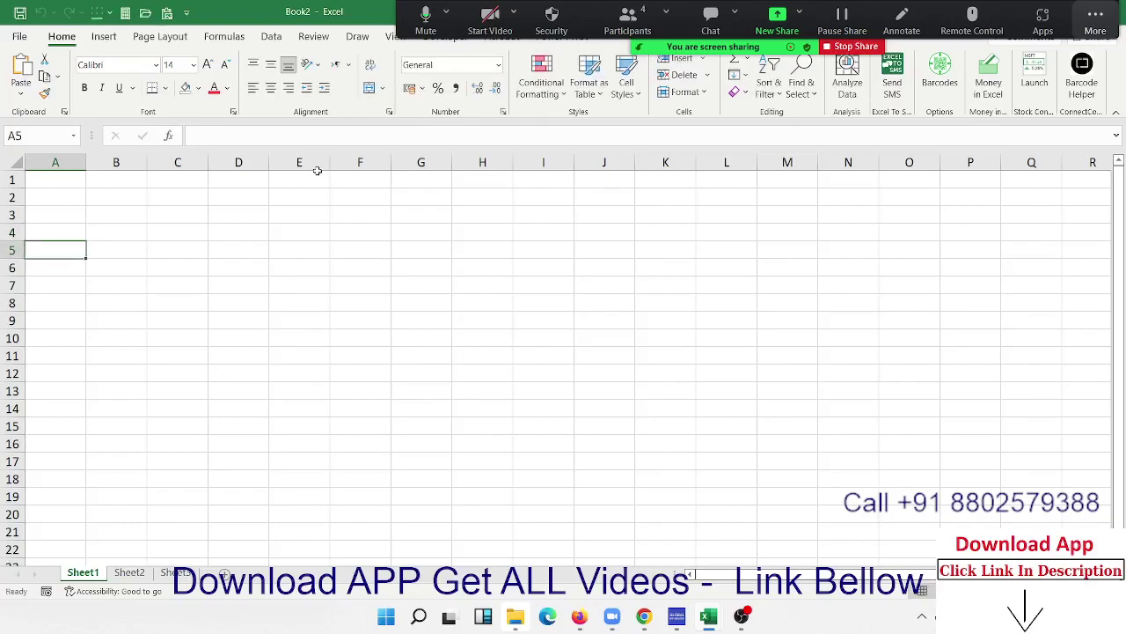
Check a participant's options in the meeting participants list, then close the list.
left_click(627, 18)
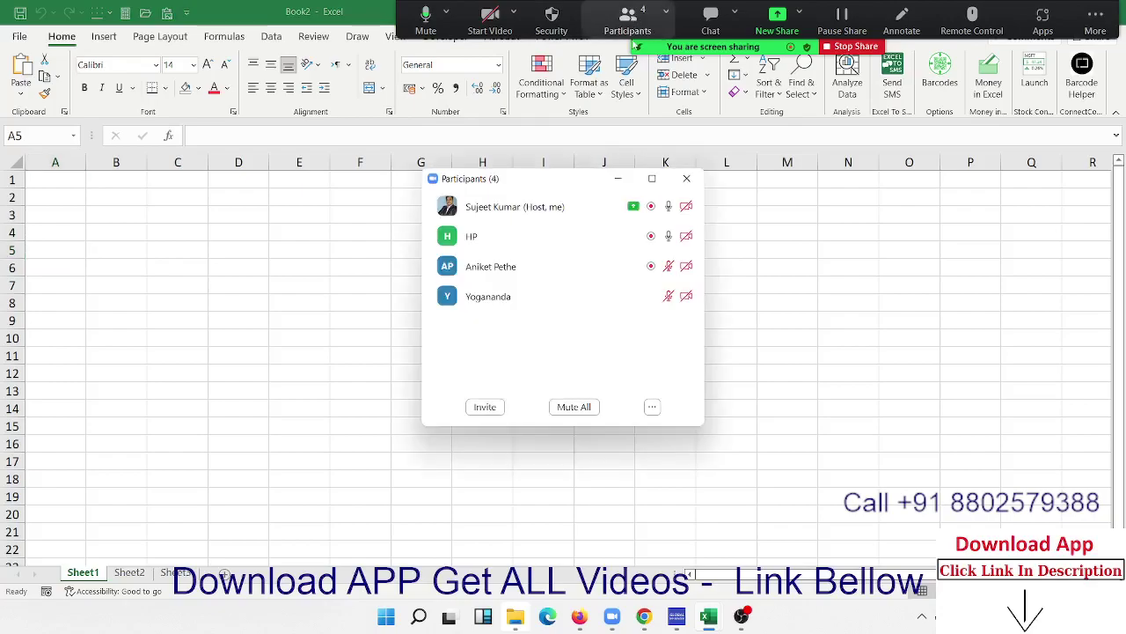
left_click(686, 298)
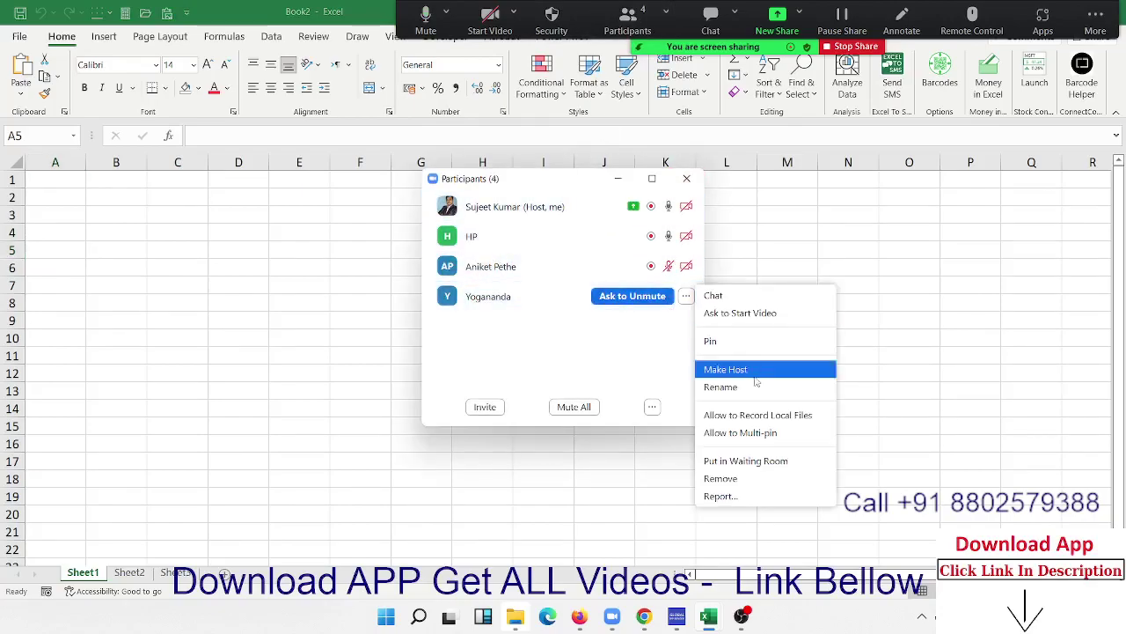
left_click(754, 415)
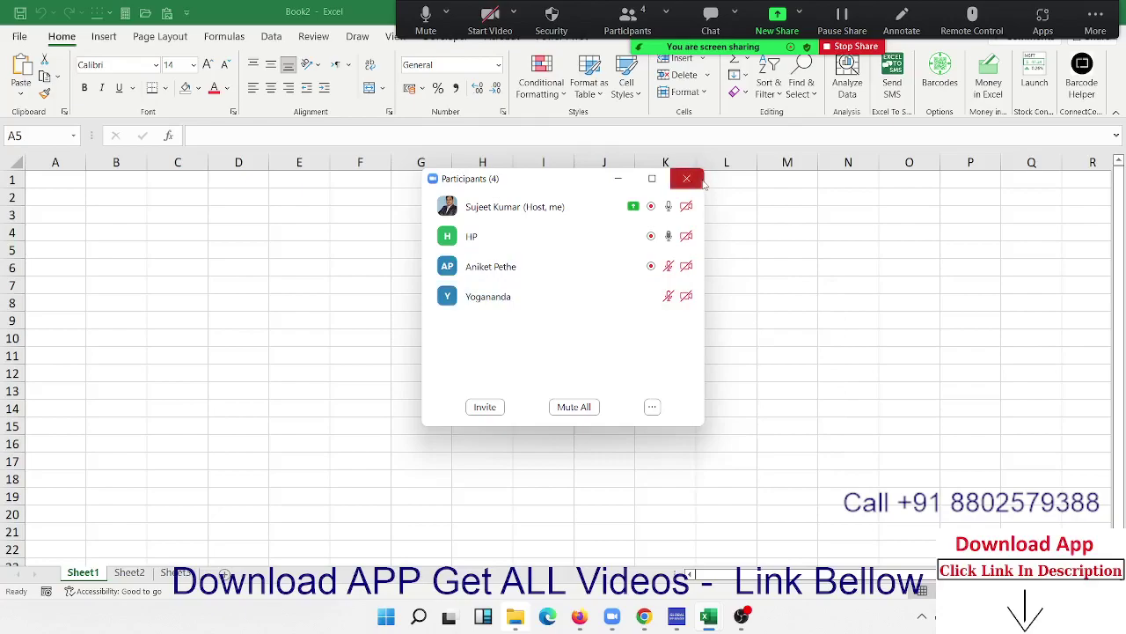
left_click(686, 179)
Enter the headings E.Code, Name, Dep and DOJ across A5:D5.
left_click(42, 246)
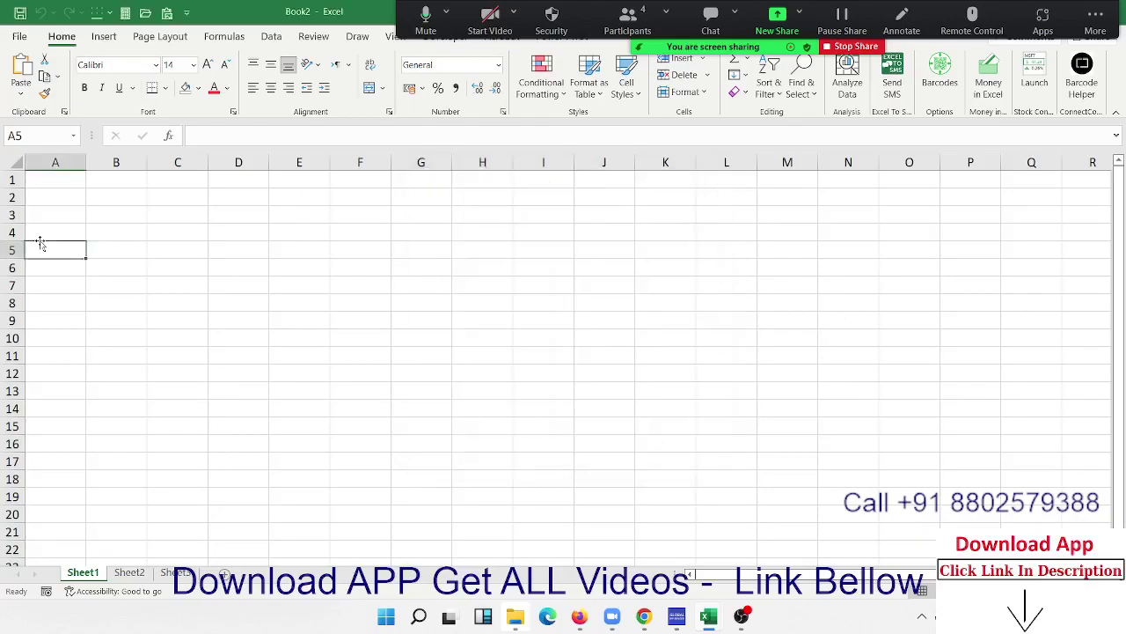
type("E.")
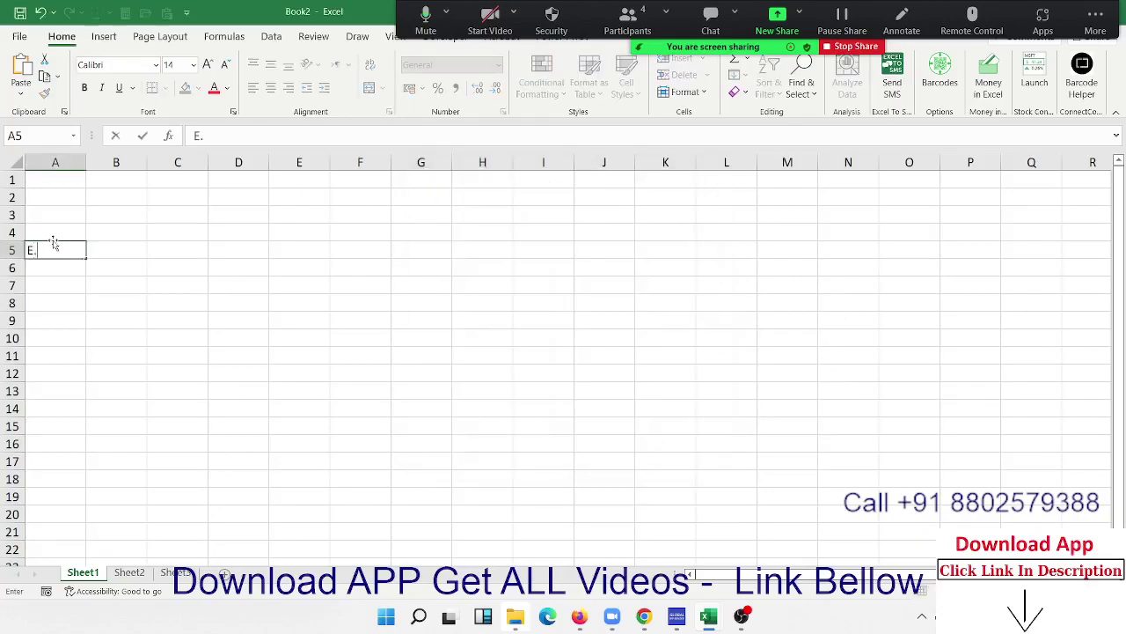
type("Code")
key("Tab")
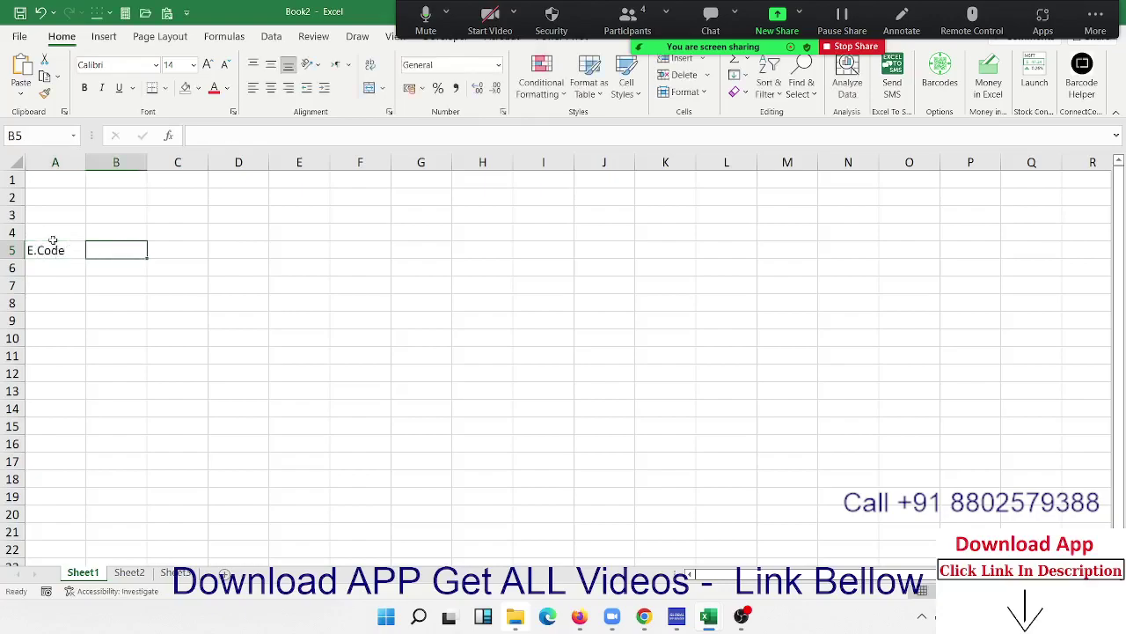
type("Name")
key("Tab")
type("`")
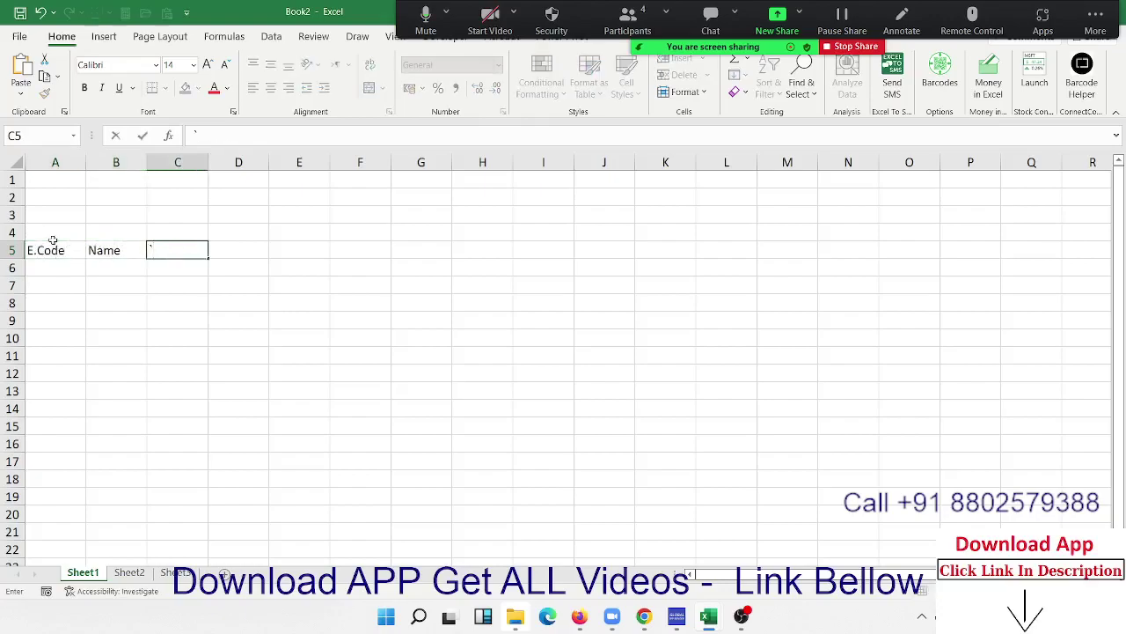
key("Escape")
type("Dep")
key("Tab")
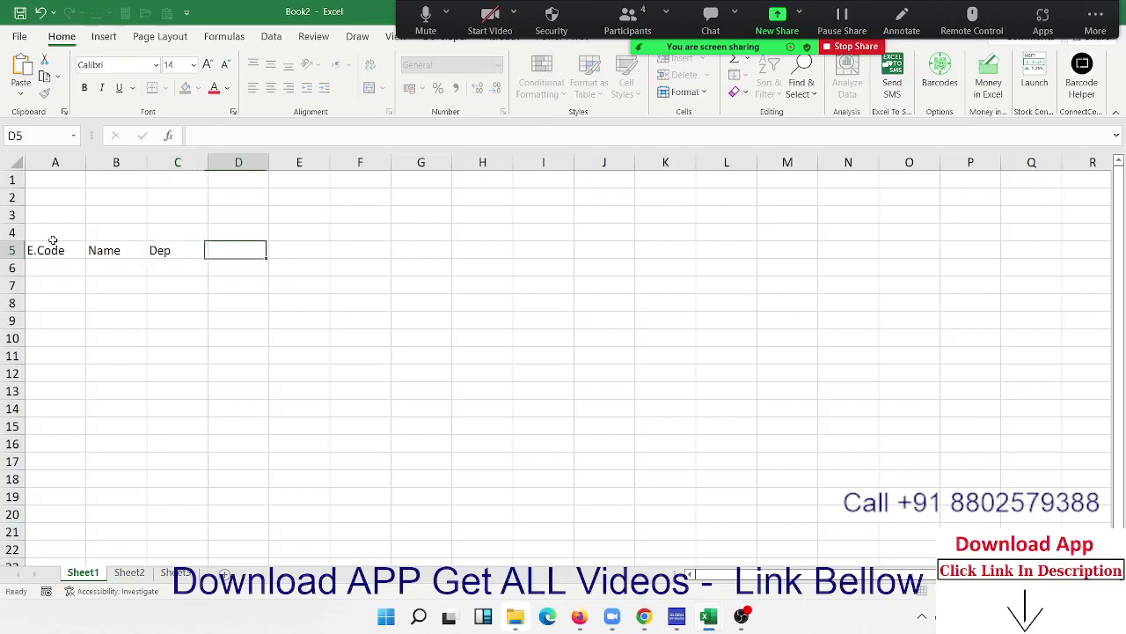
type("DOJ")
key("Tab")
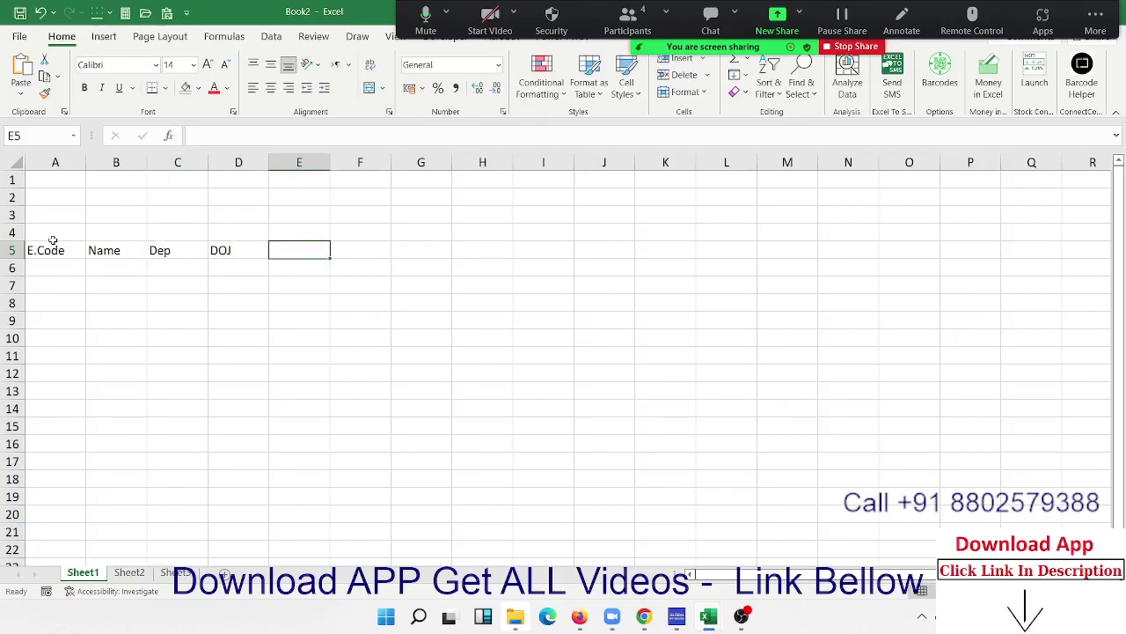
Enter the first date 7/1 (01-Jul) in E5.
type("7/")
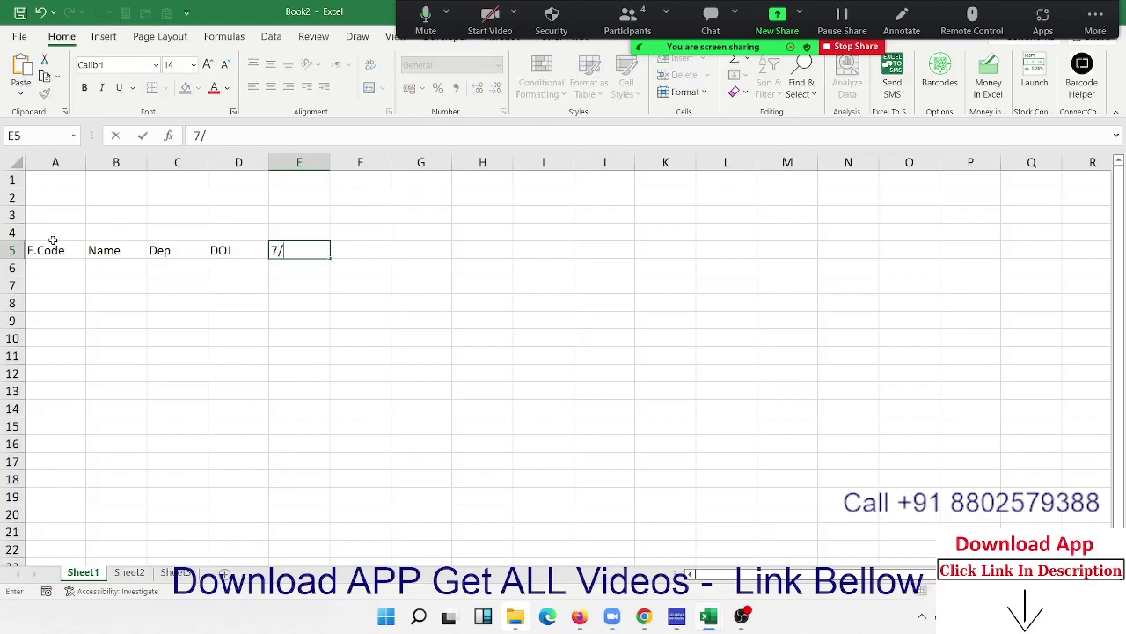
type("1-Jul")
key("Return")
key("Tab")
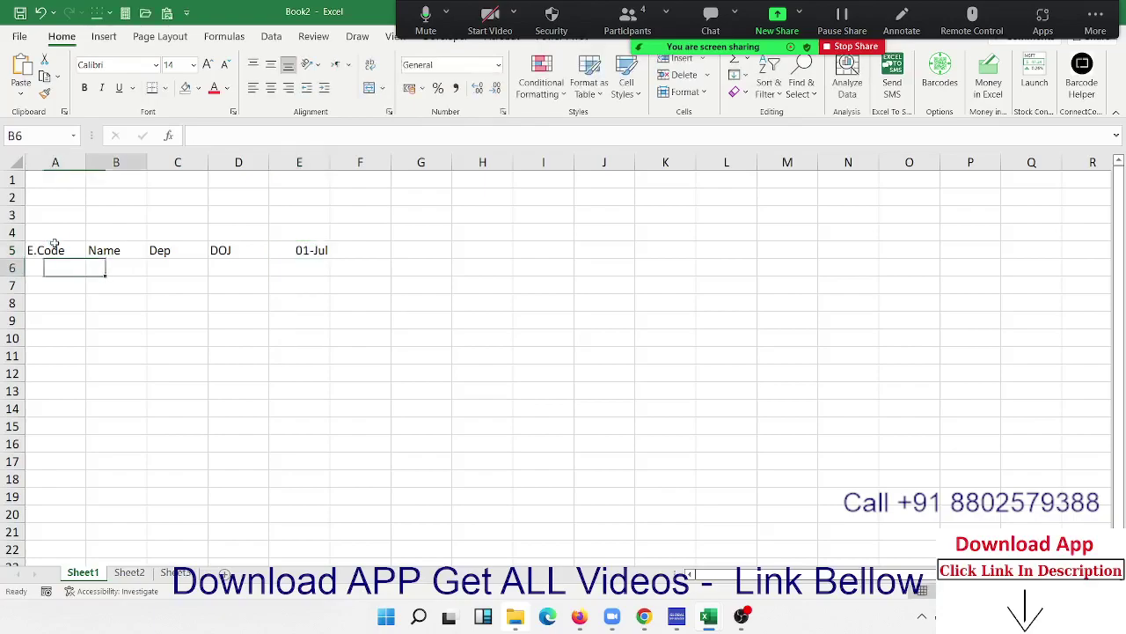
key("Right")
key("Right")
key("Right")
key("Up")
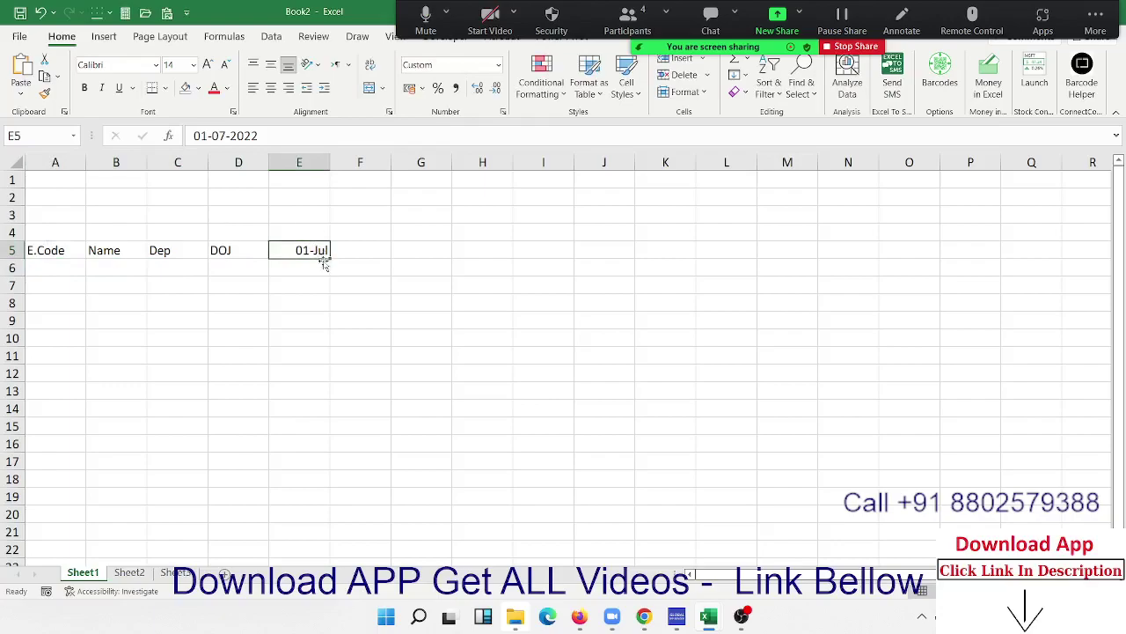
Undo the July series fill and enter the next-day formula =E5+1 in F5.
left_click_drag(328, 260, 691, 291)
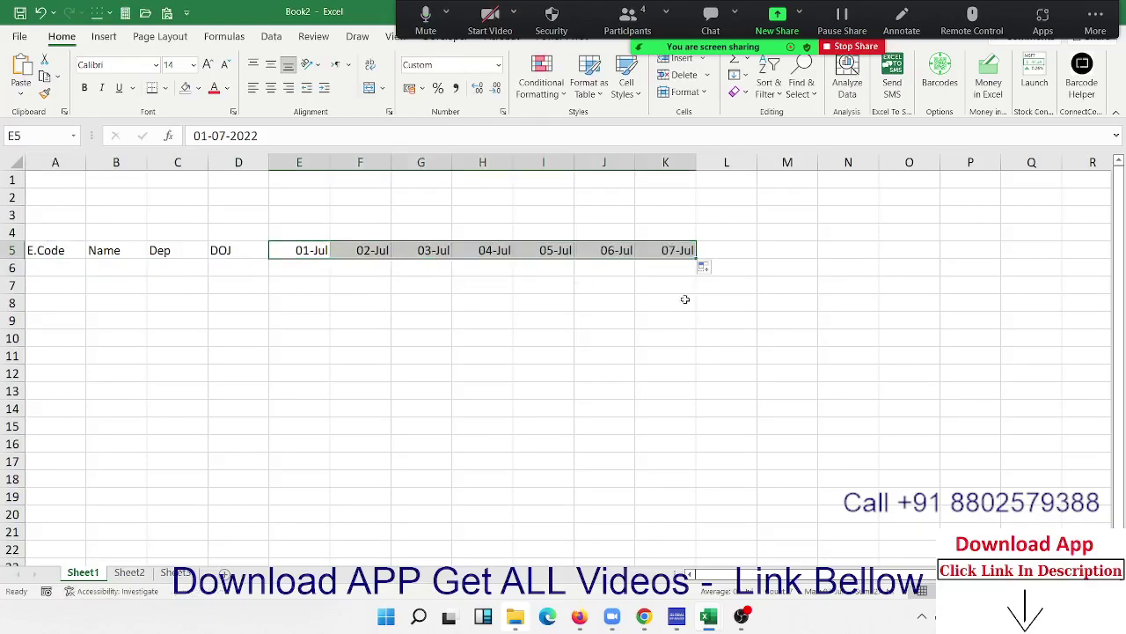
key("ctrl+z")
key("Right")
type("=")
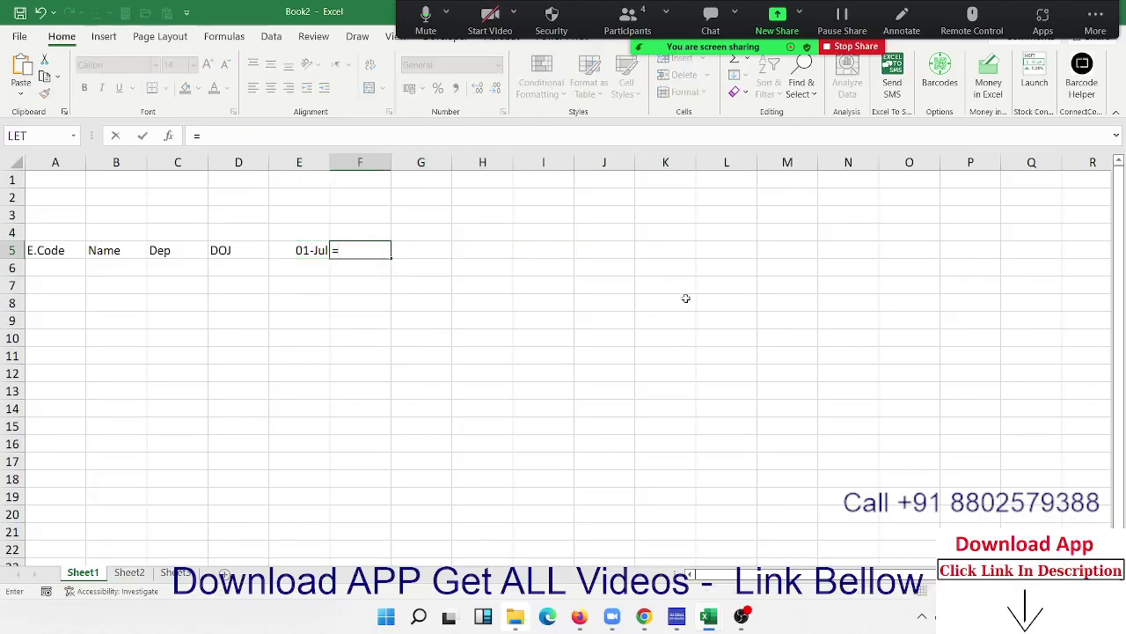
left_click(288, 250)
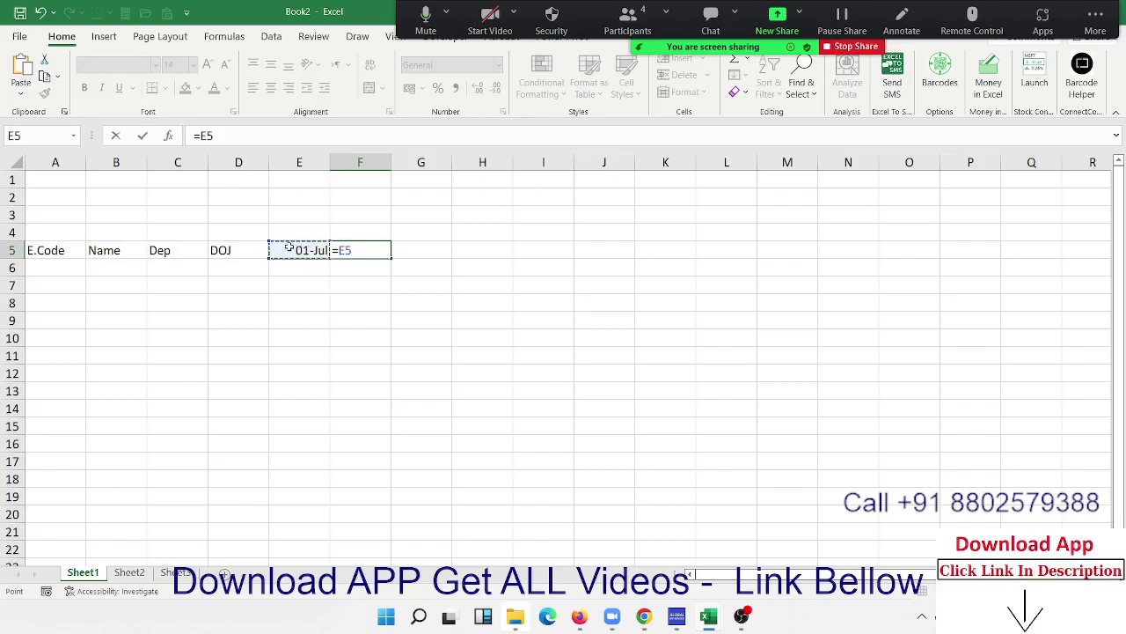
type("+1")
key("ctrl+Return")
Copy the =E5+1 formula through AL5, then clear the August dates in AJ5:AL5.
left_click_drag(392, 257, 1123, 300)
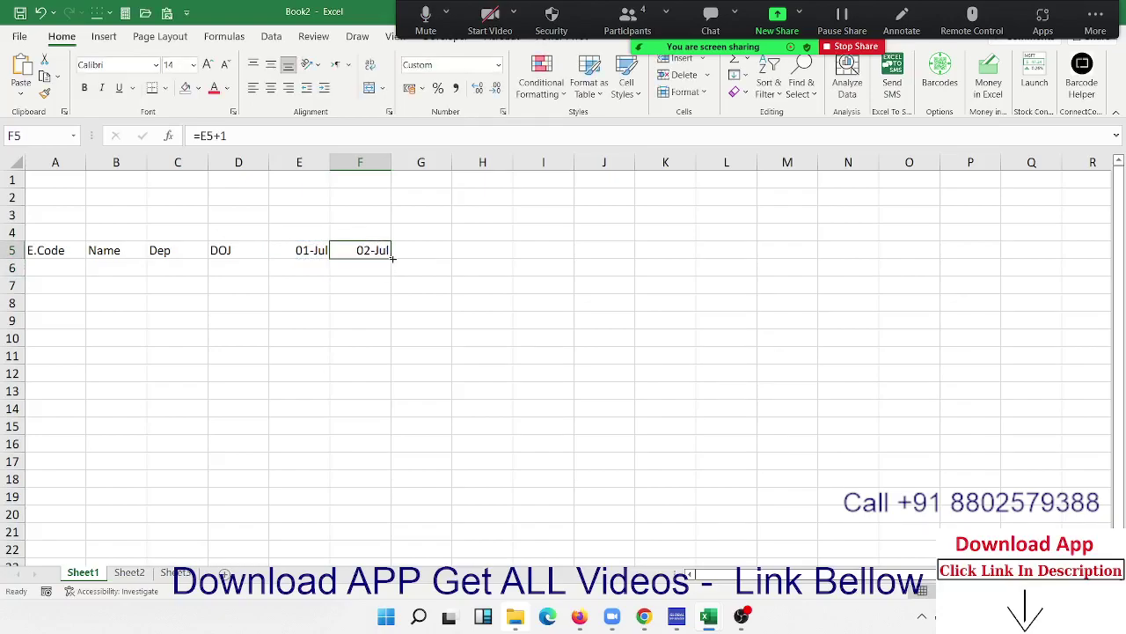
left_click_drag(888, 256, 1003, 260)
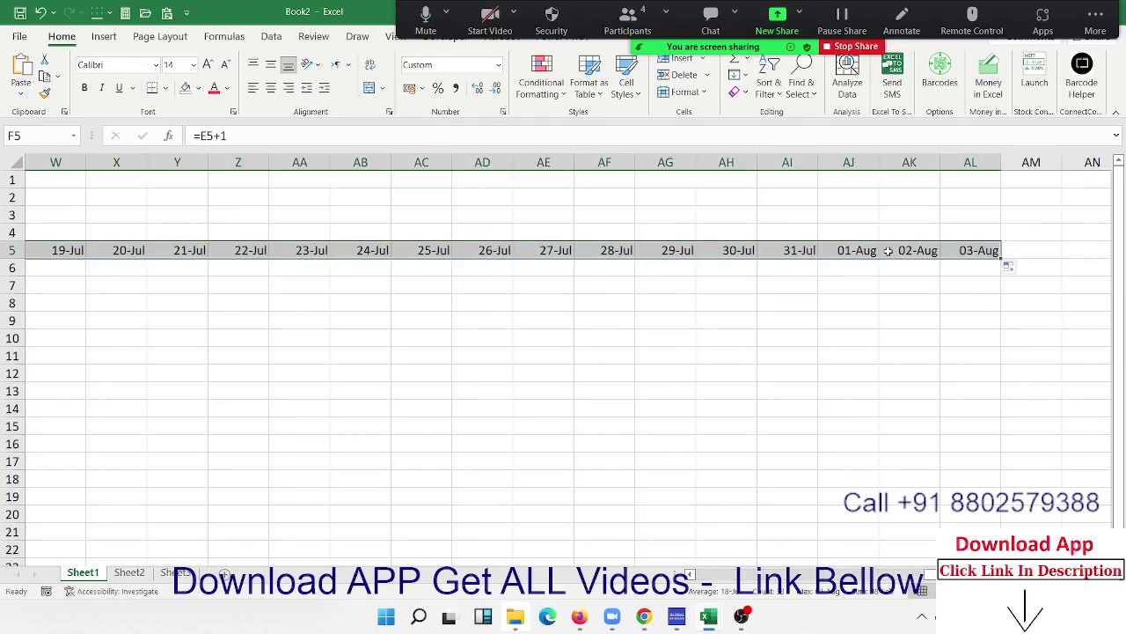
left_click_drag(871, 251, 877, 267)
key("Delete")
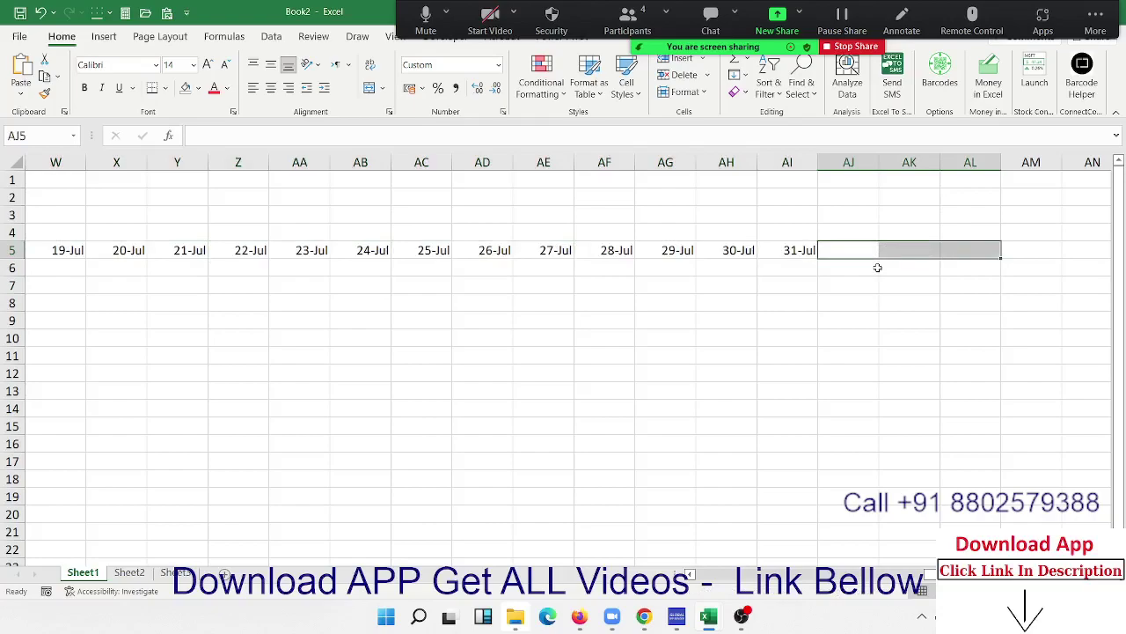
key("Left")
key("ctrl+Left")
key("Right")
key("Right")
key("Right")
key("Right")
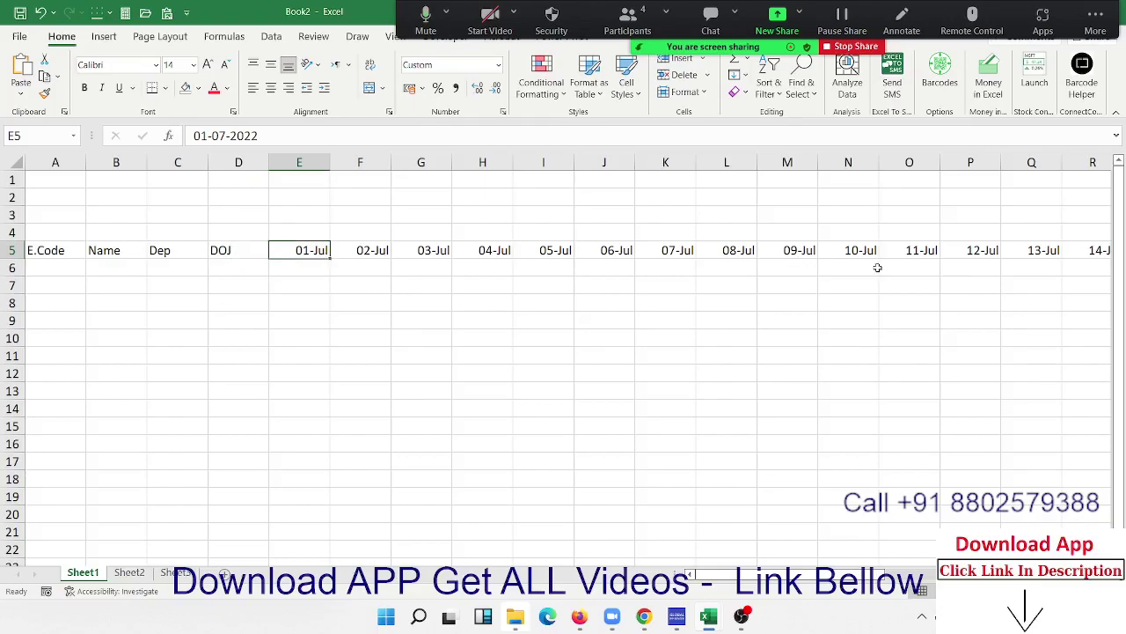
type("1/")
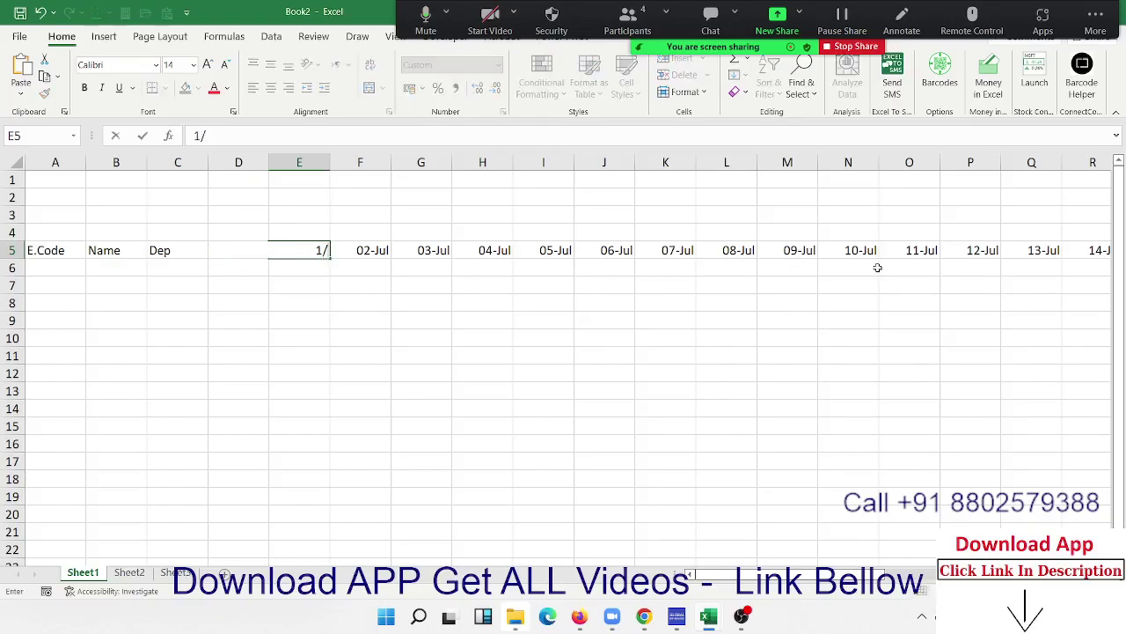
type("9")
key("Return")
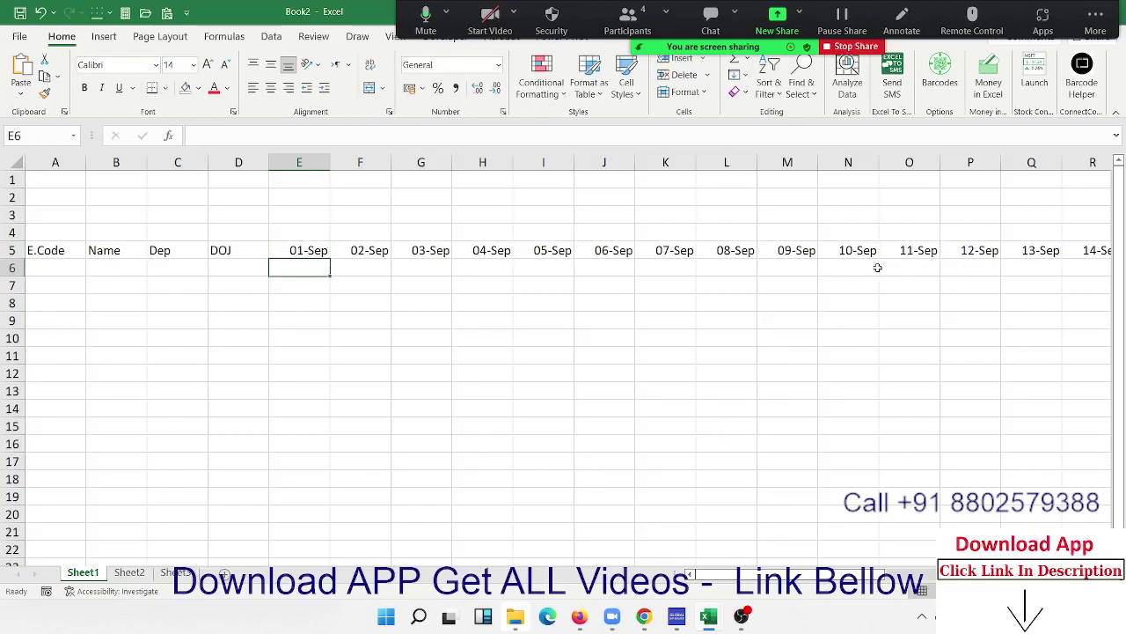
key("Up")
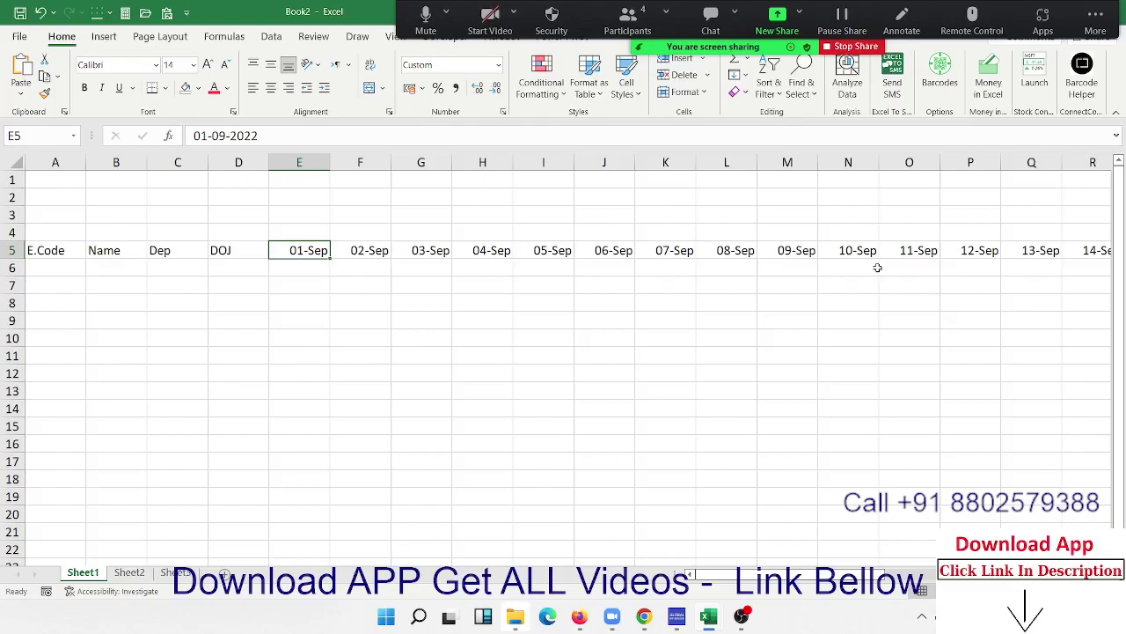
key("ctrl+z")
key("Up")
key("Down")
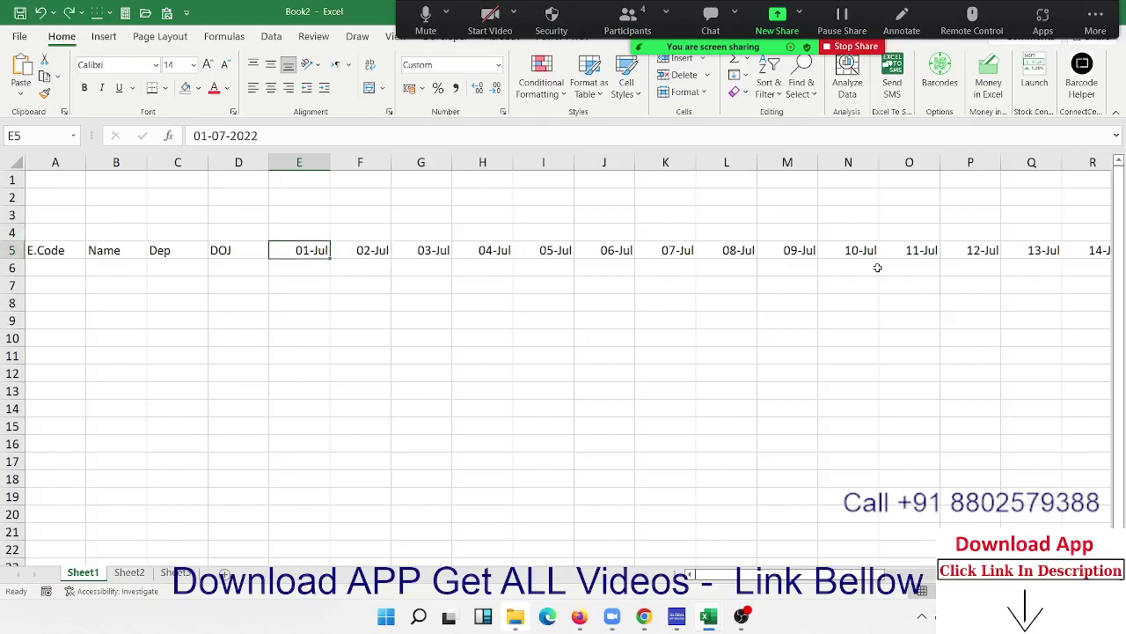
key("Right")
key("F2")
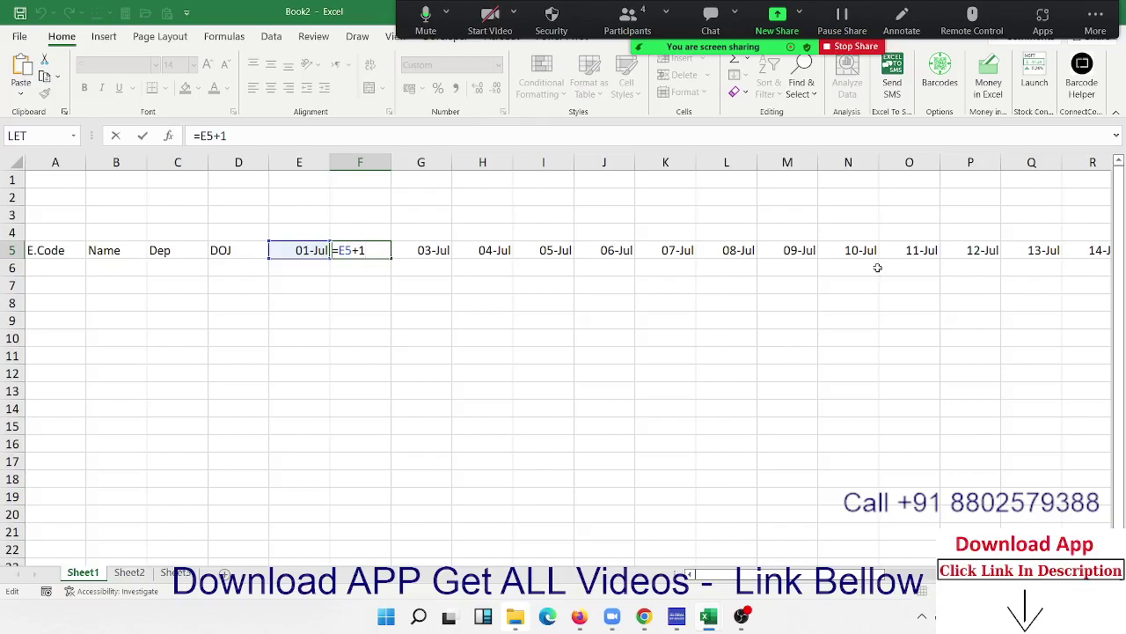
Inspect the next-day formulas in F5, G5 and H5 without changing them.
key("Return")
key("Up")
key("Right")
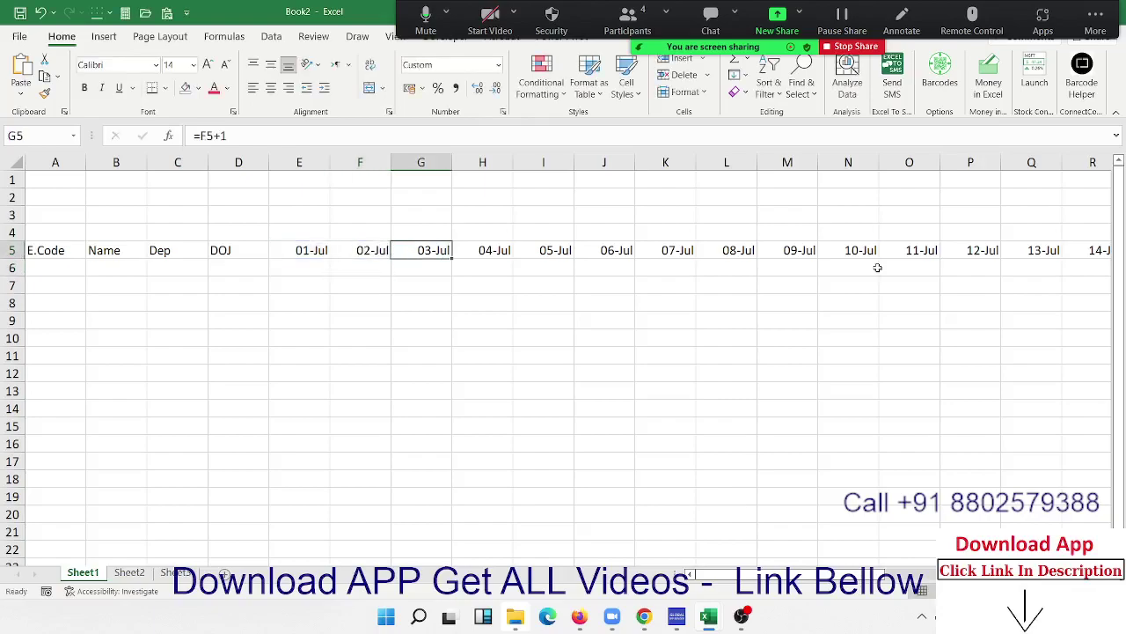
key("F2")
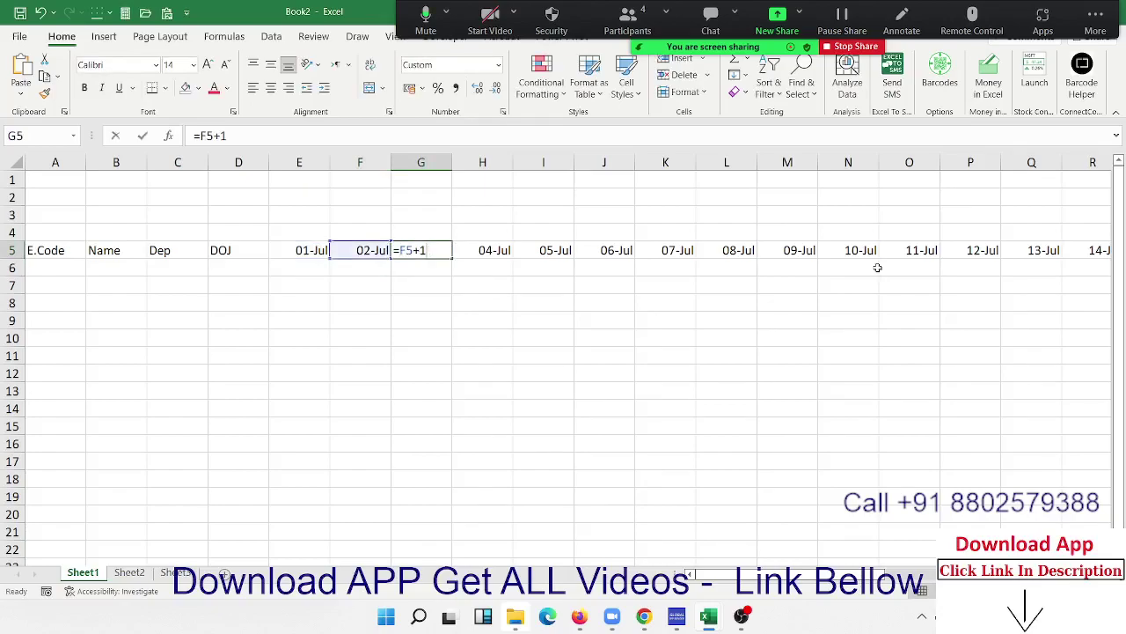
key("Escape")
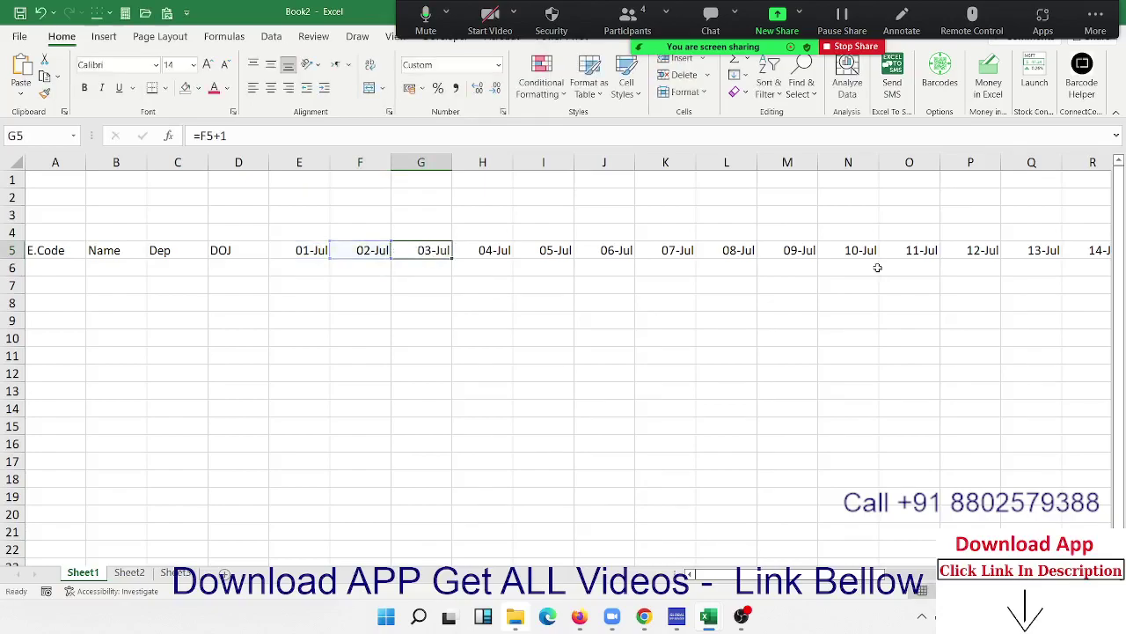
key("Right")
key("F2")
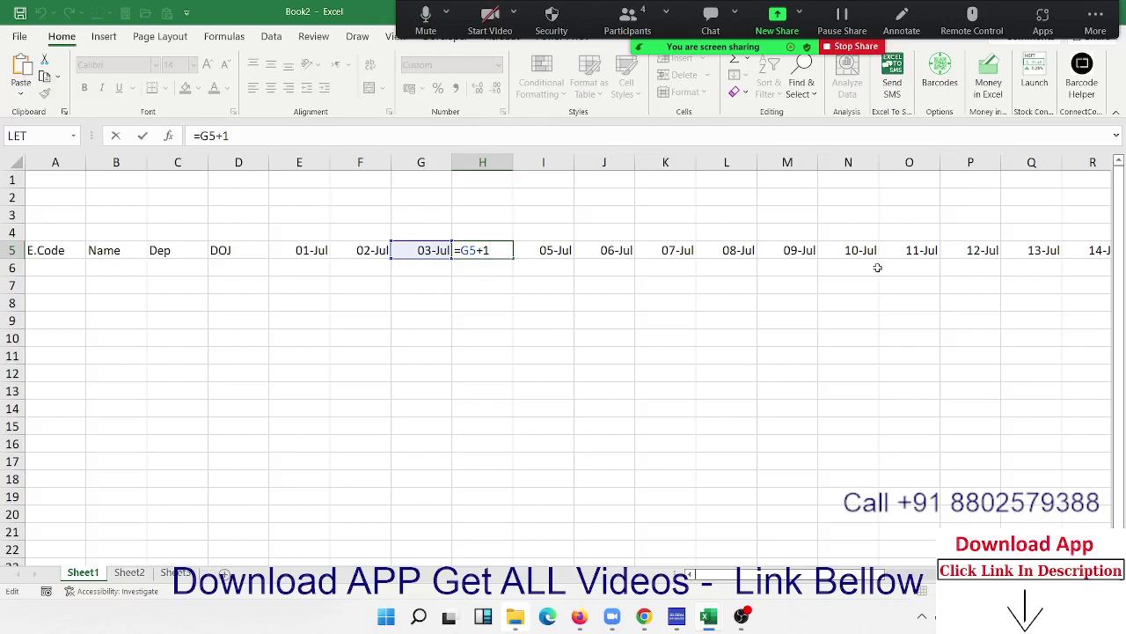
key("Escape")
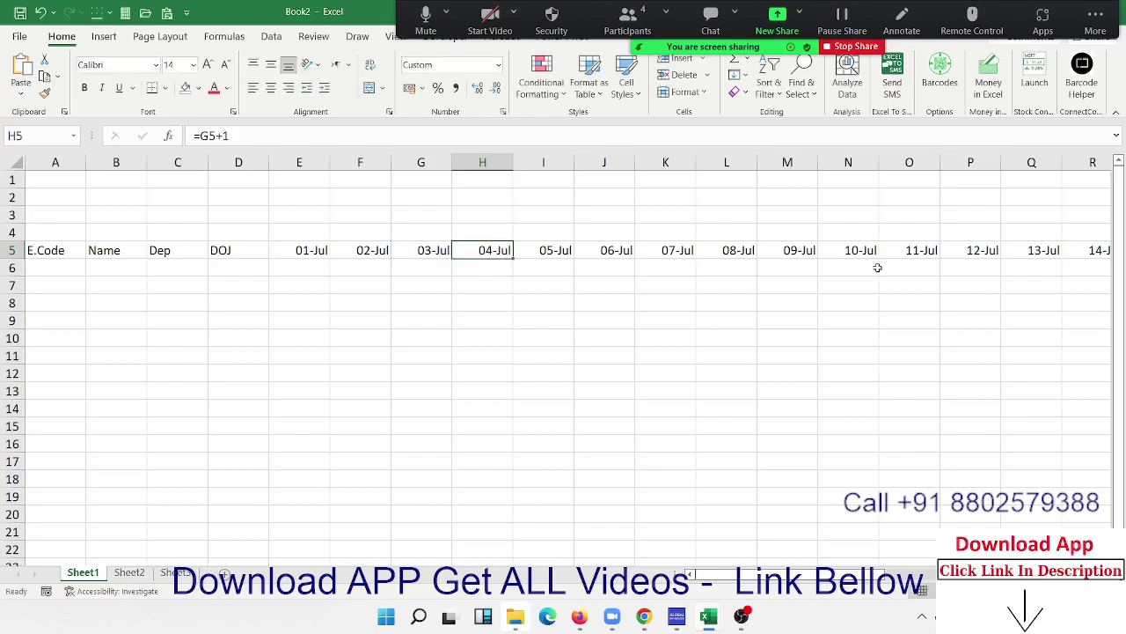
key("Left")
key("Left")
key("Left")
key("Left")
key("Right")
key("Right")
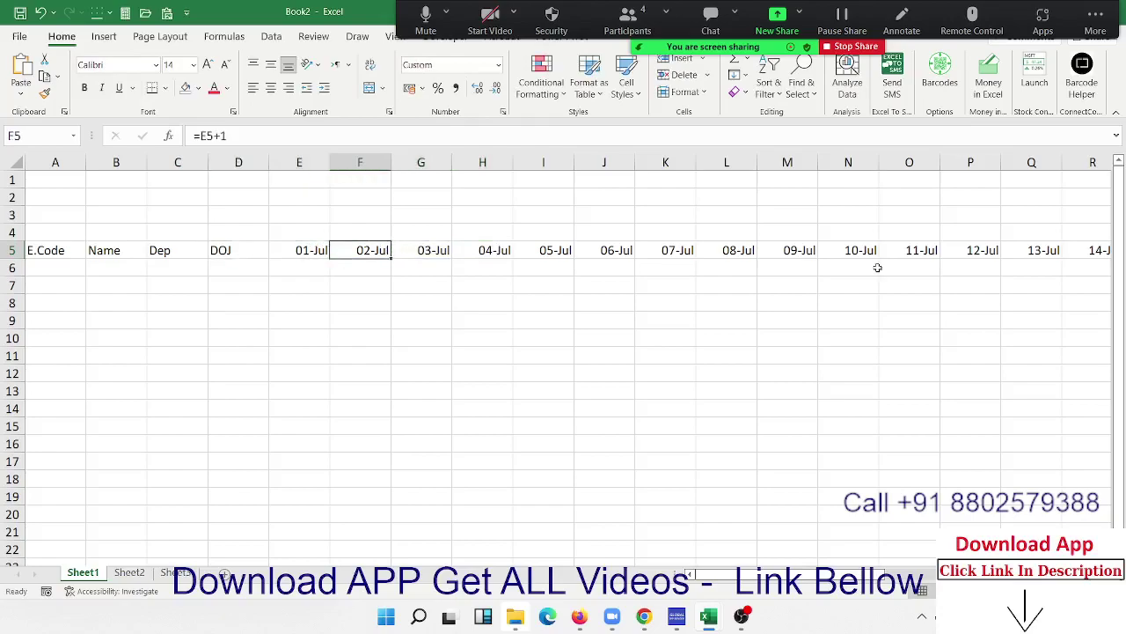
key("Right")
key("Right")
key("Right")
key("Right")
key("Right")
key("Right")
key("Right")
key("Right")
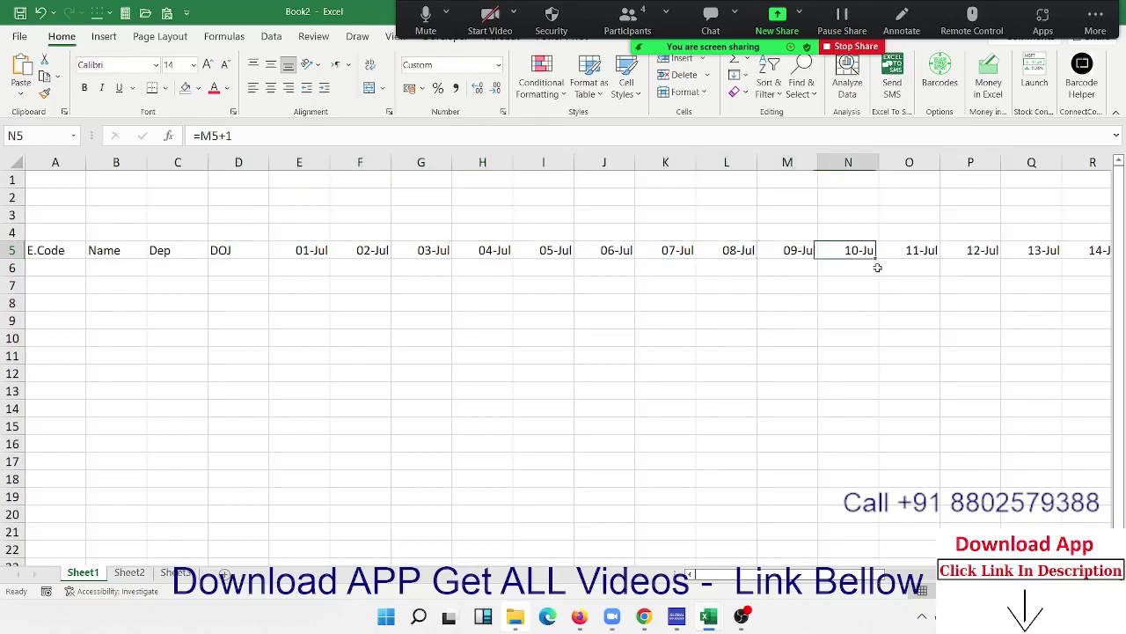
Inspect the formulas for 31-Jul, 30-Jul and 29-Jul at the end of row 5.
key("ctrl+Right")
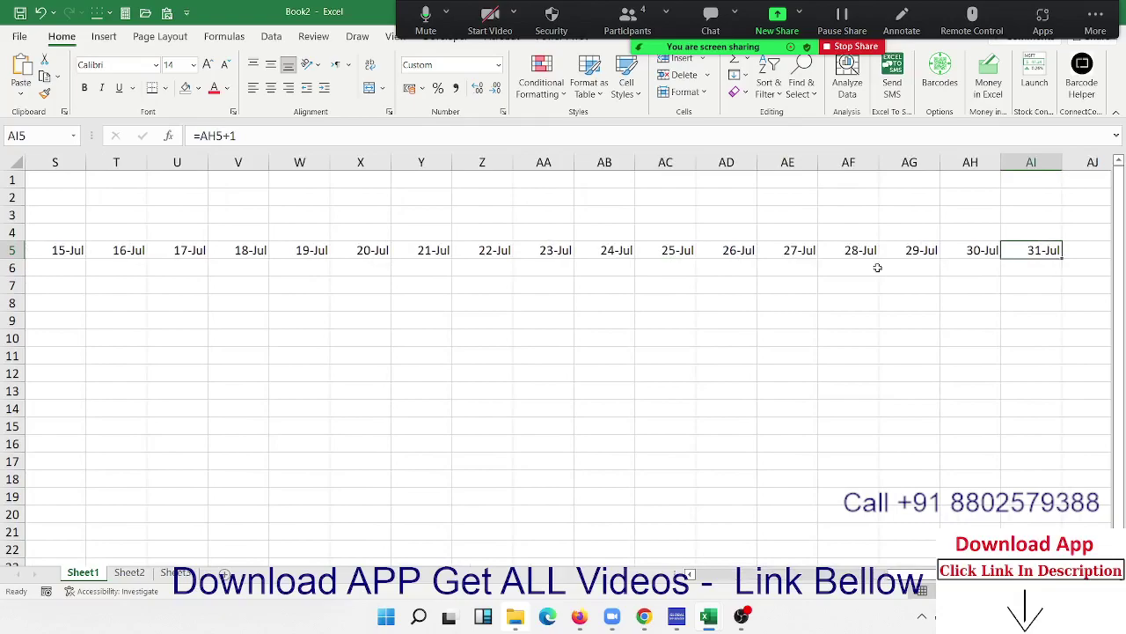
key("F2")
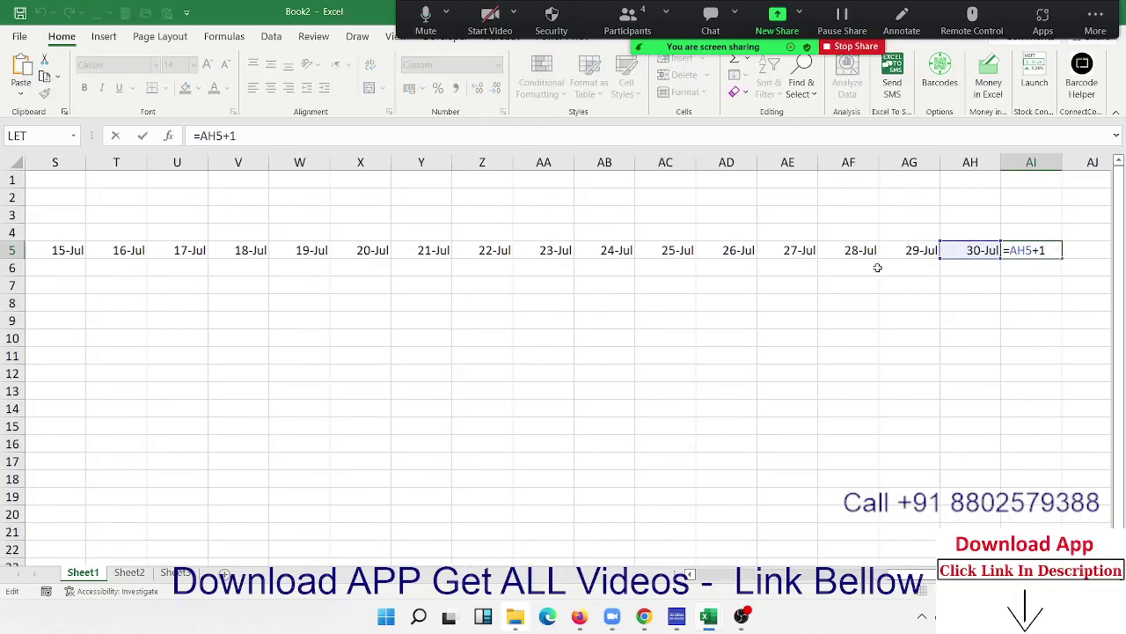
key("Escape")
key("Left")
key("F2")
key("Escape")
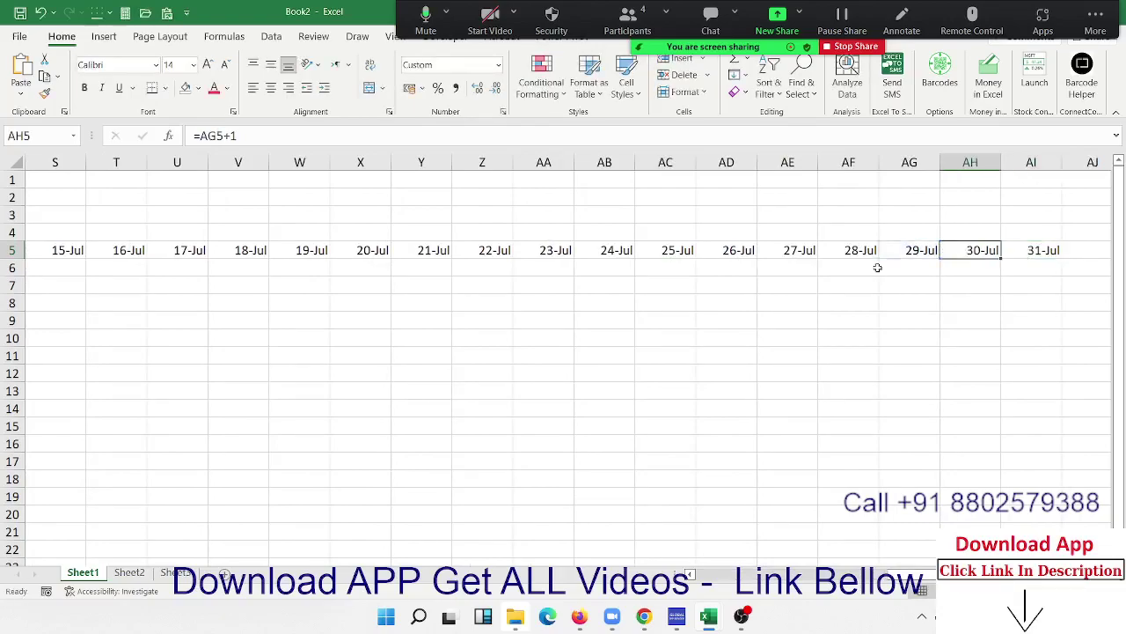
key("Left")
key("F2")
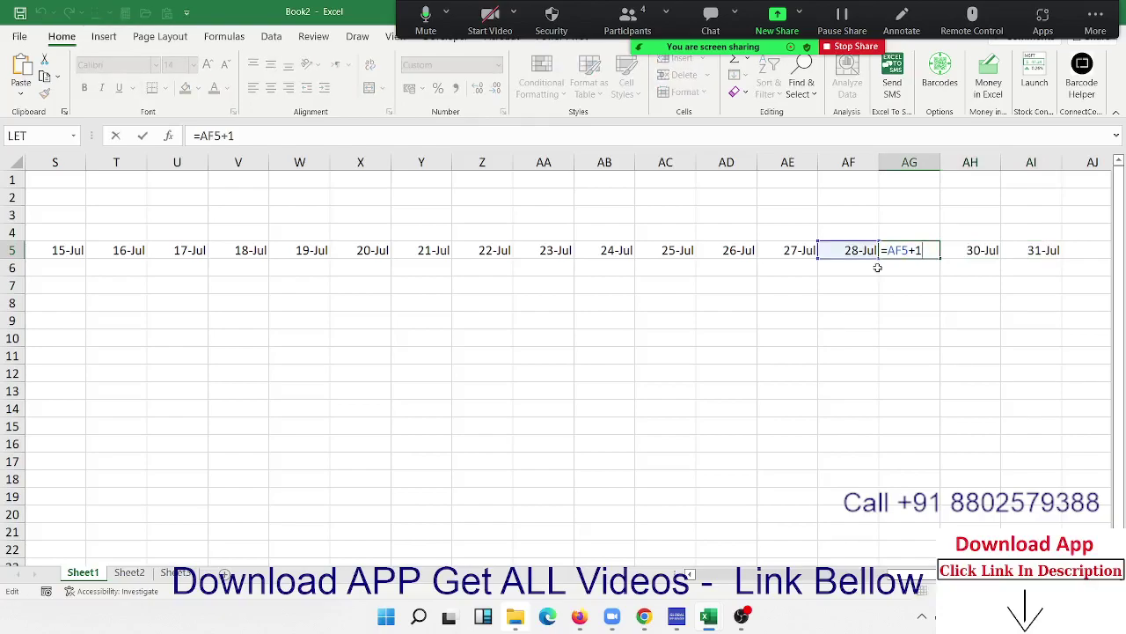
key("Escape")
Select the 01-Jul to 31-Jul date row, then open the system calendar.
key("ctrl+Left")
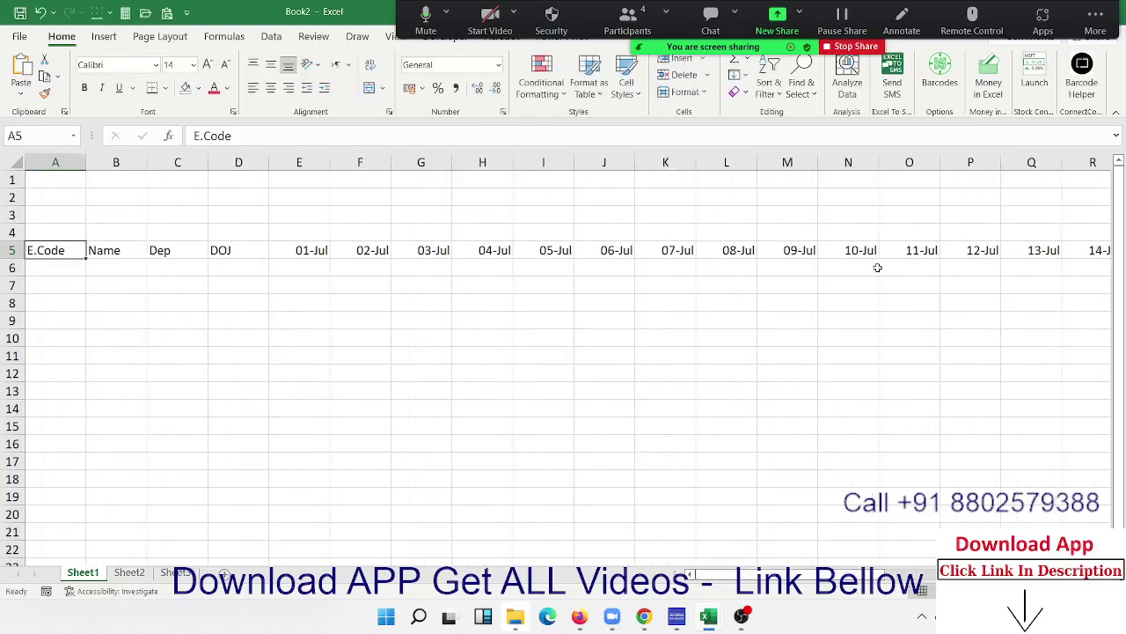
key("Right")
key("Right")
key("Right")
key("Right")
key("Right")
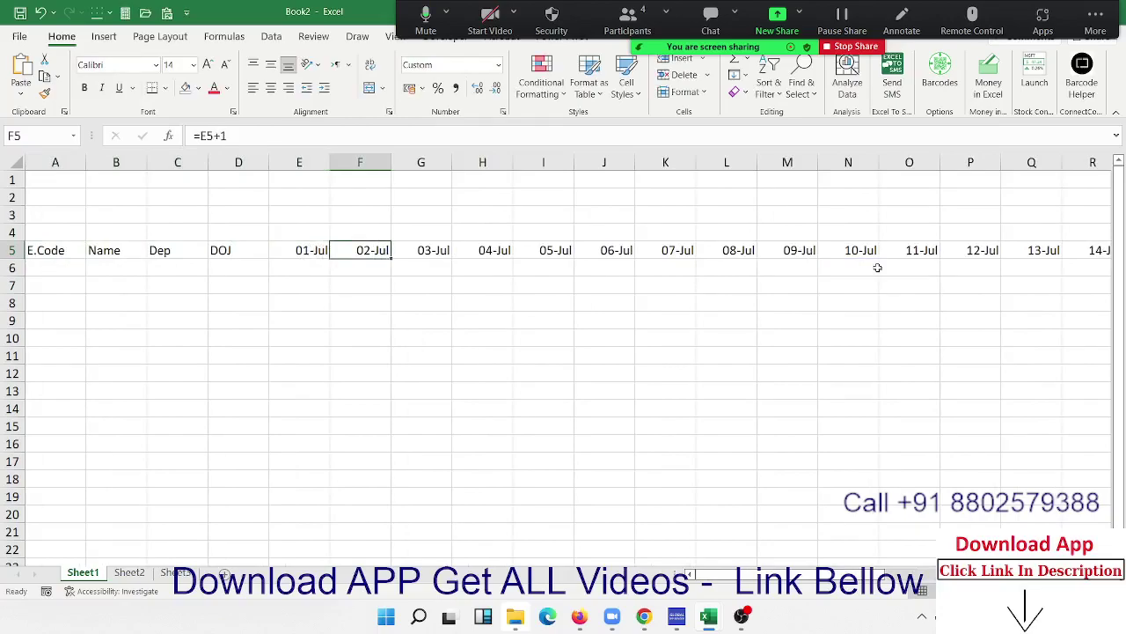
key("ctrl+shift+Right")
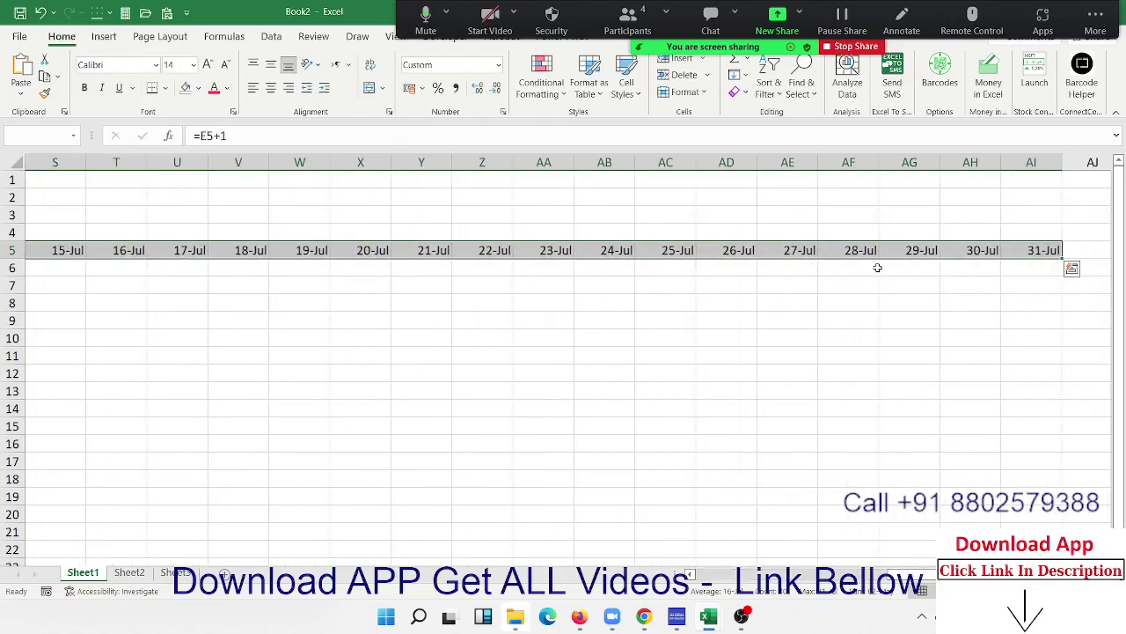
key("ctrl+Left")
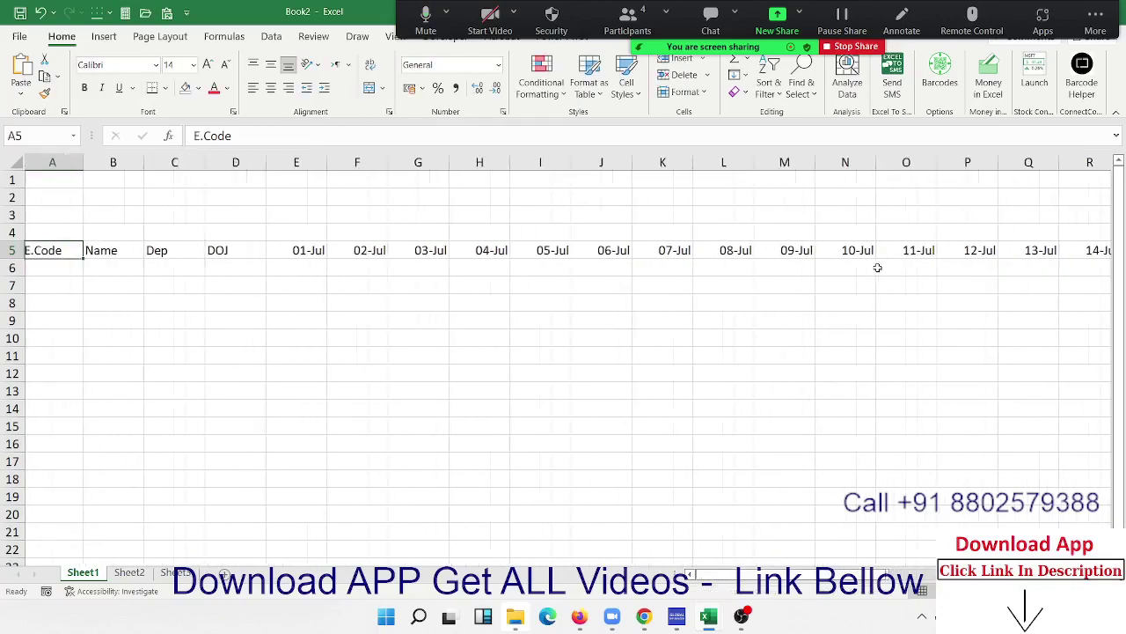
key("Right")
key("Right")
key("Right")
key("Right")
key("Up")
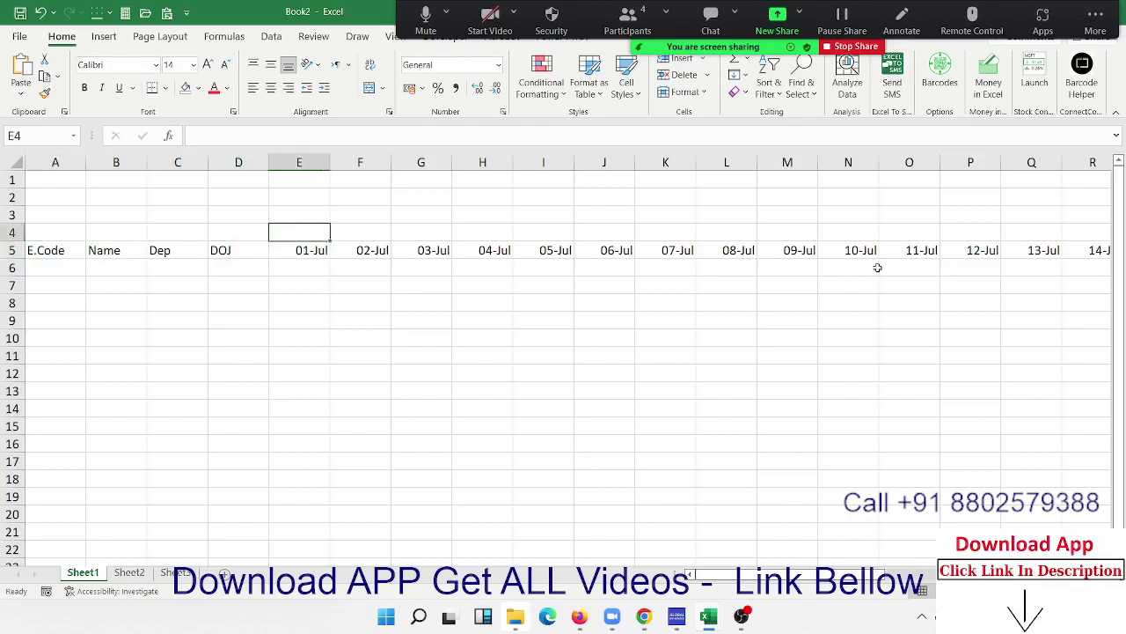
key("Down")
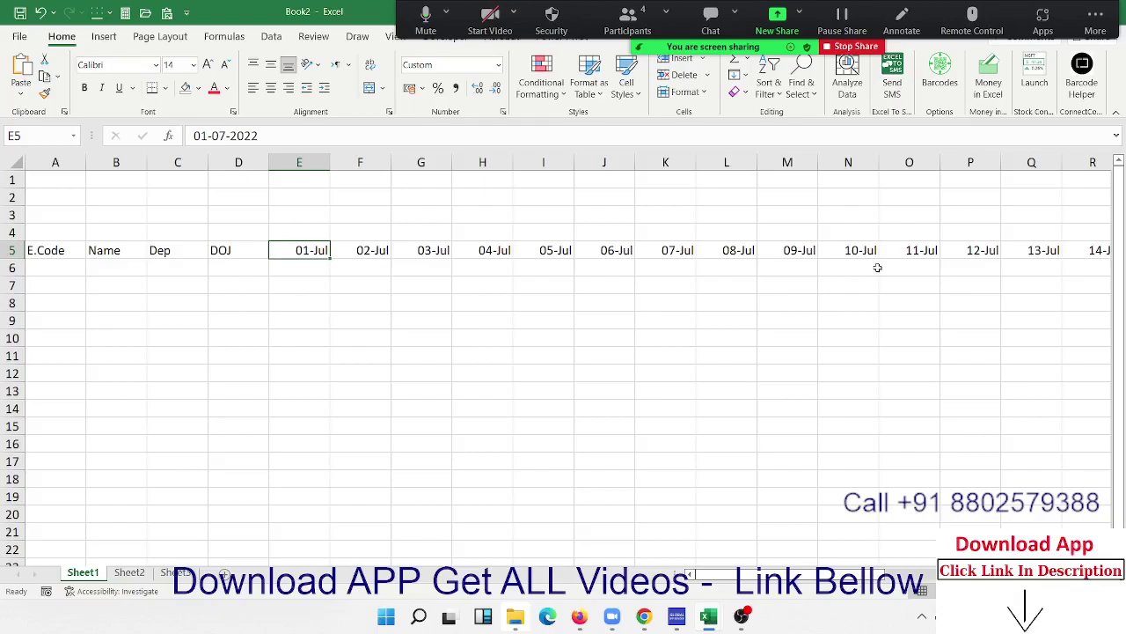
key("Up")
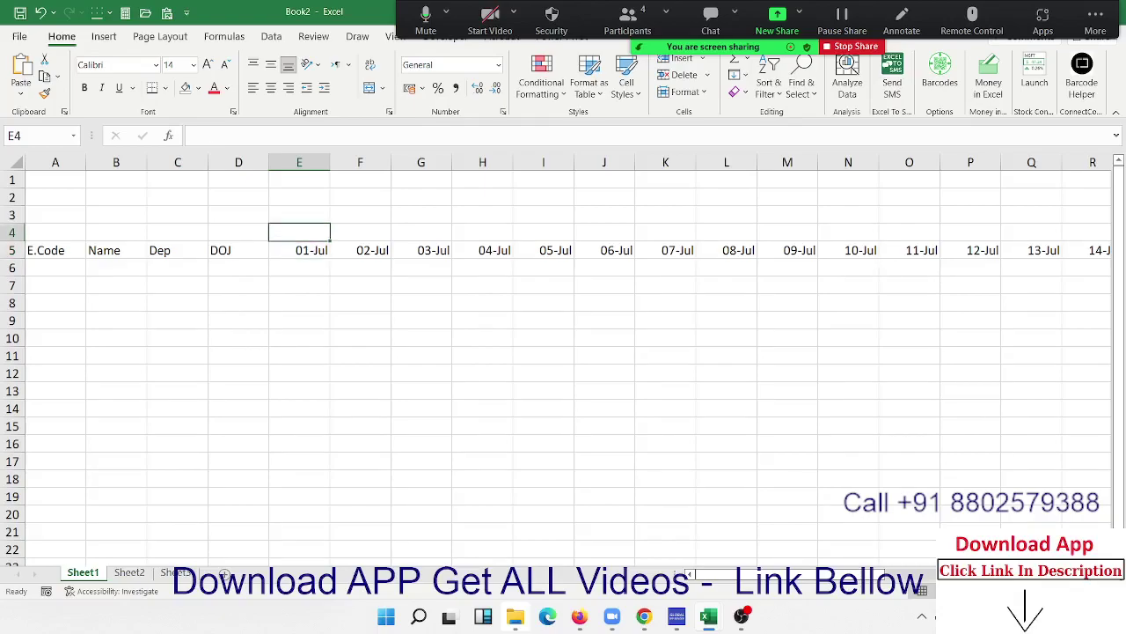
key("super+alt+d")
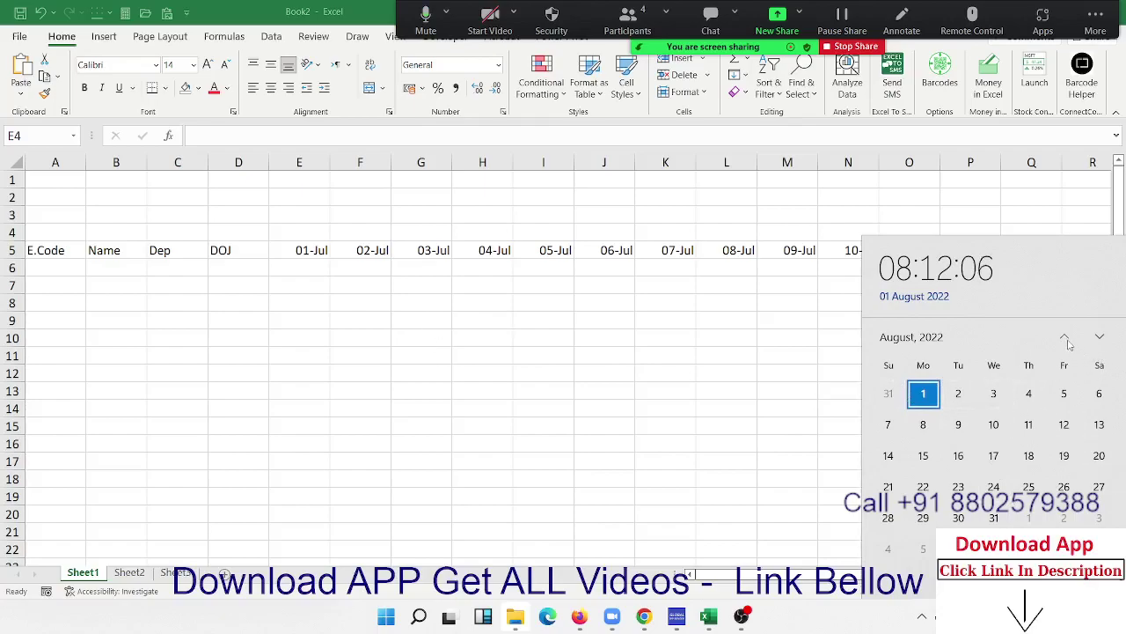
Confirm in the calendar that 1 July 2022 is a Friday, type Fri in E4, then clear it.
left_click(1067, 340)
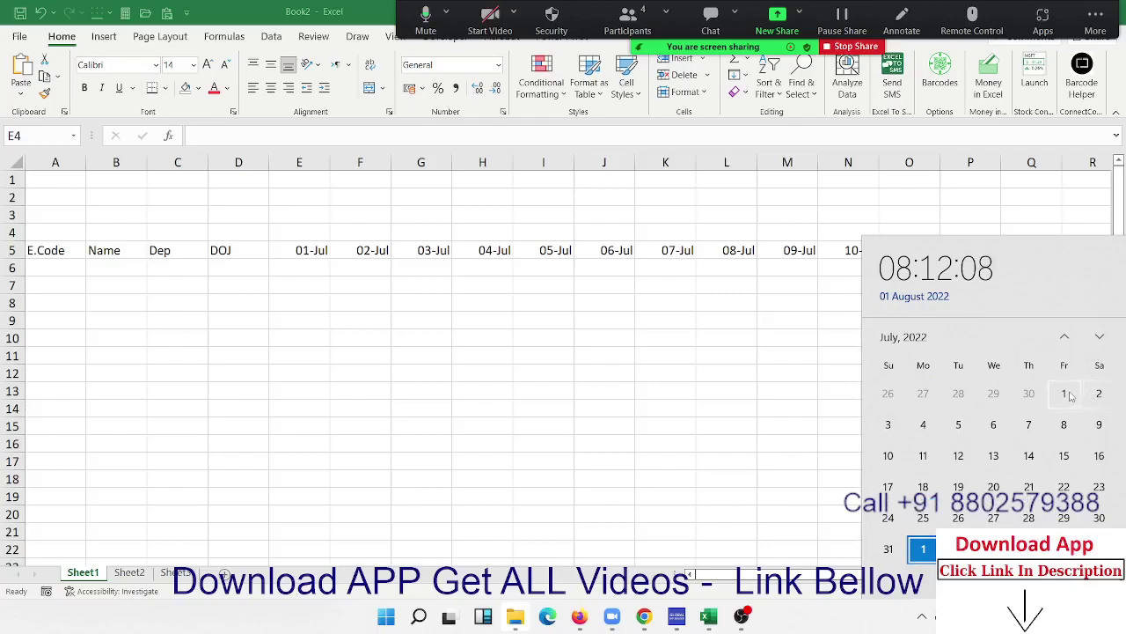
left_click(296, 230)
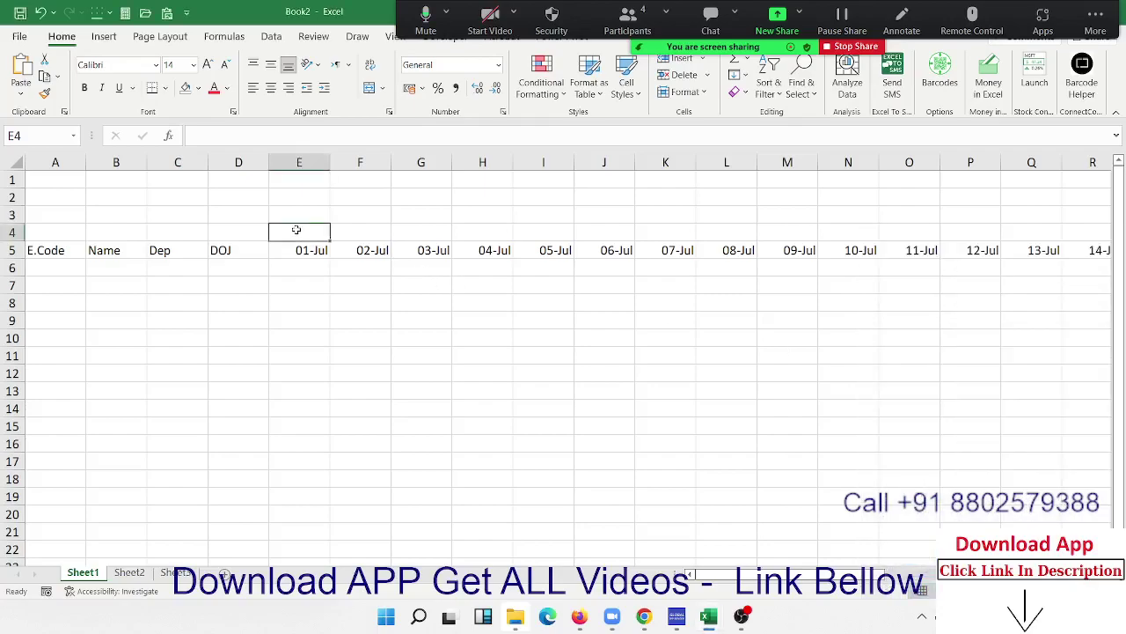
type("Fri")
key("Return")
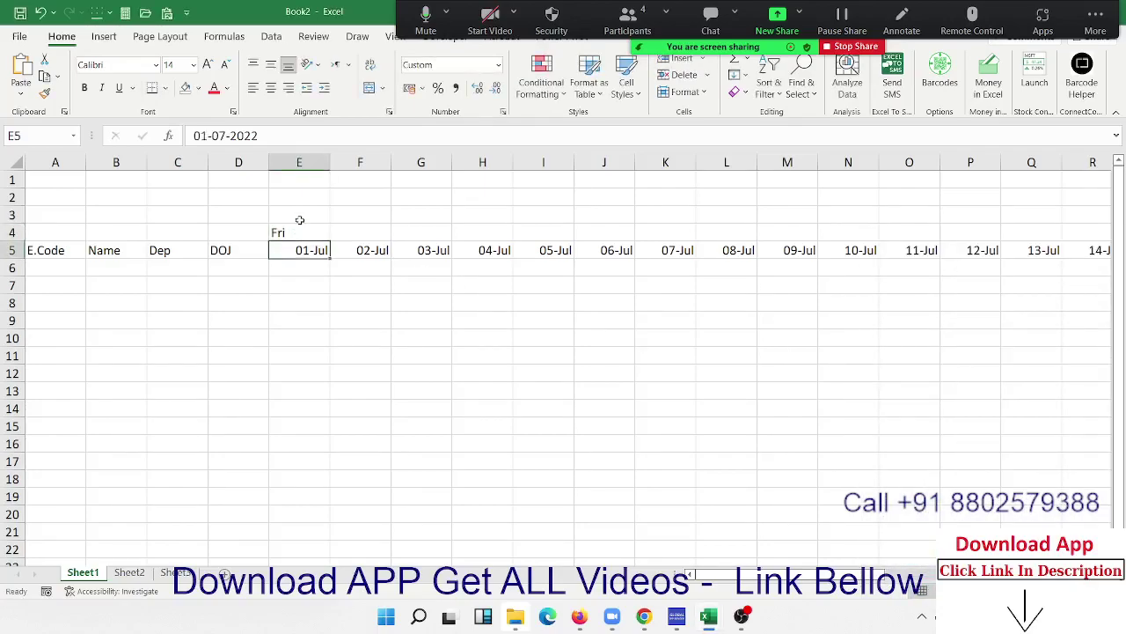
left_click(299, 220)
left_click_drag(304, 251, 435, 255)
left_click(320, 231)
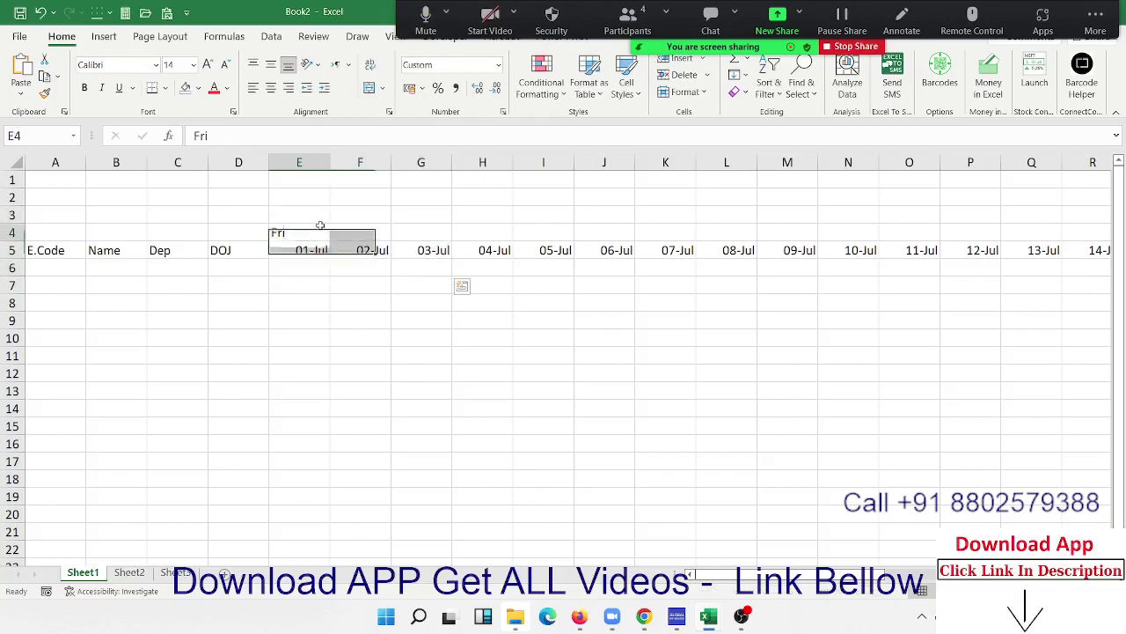
key("Delete")
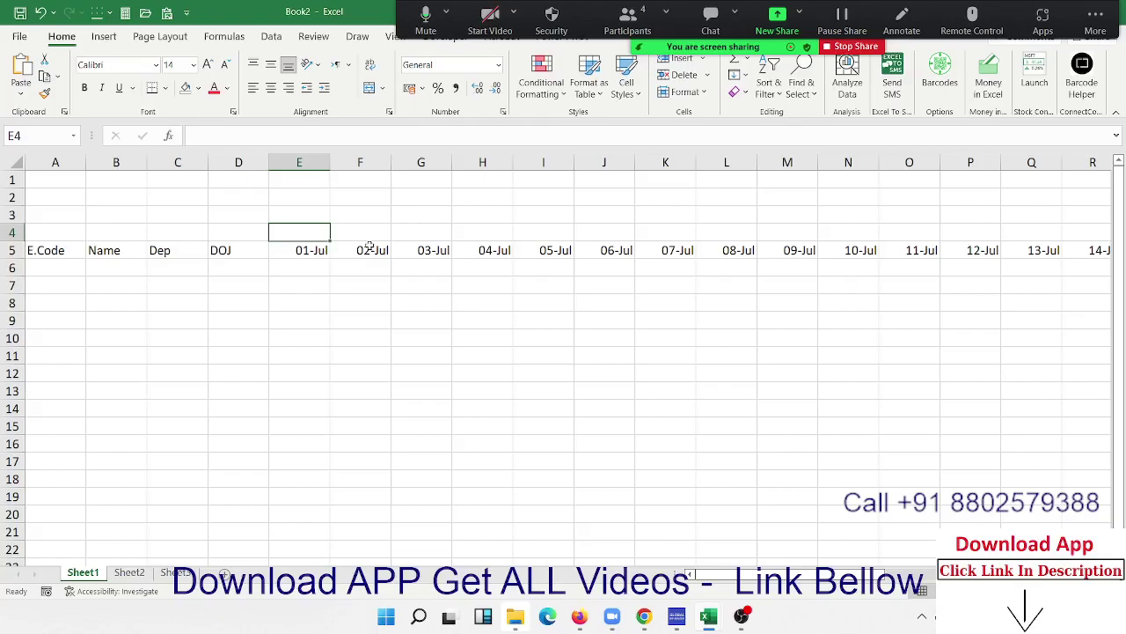
Enter =E5 in E4 to link it to the 01-Jul date.
type("=")
left_click(322, 246)
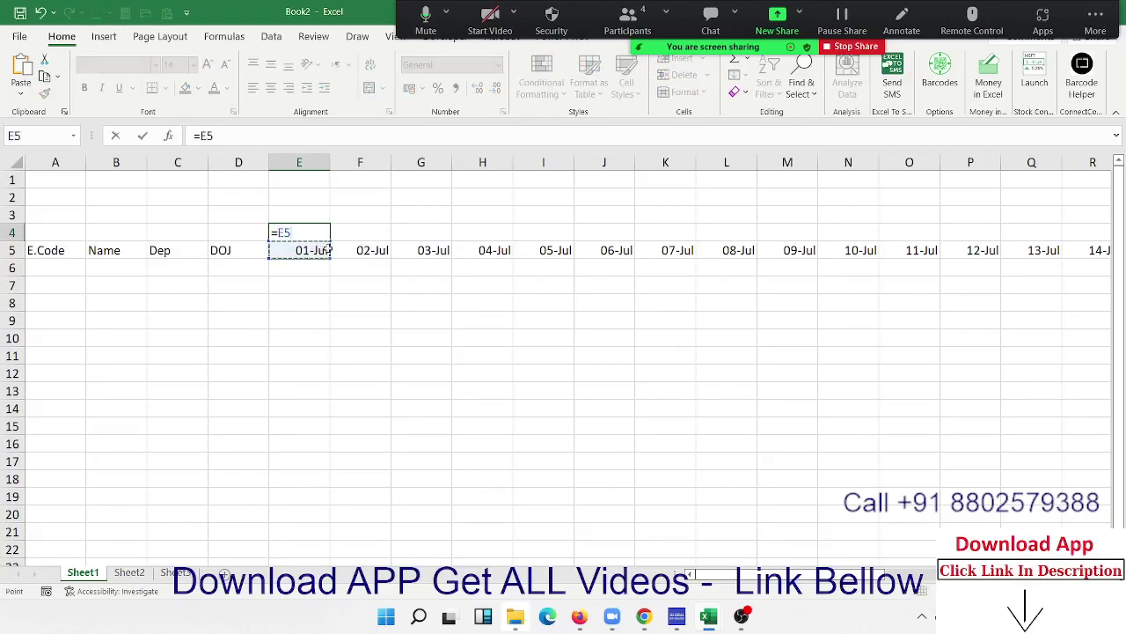
key("Return")
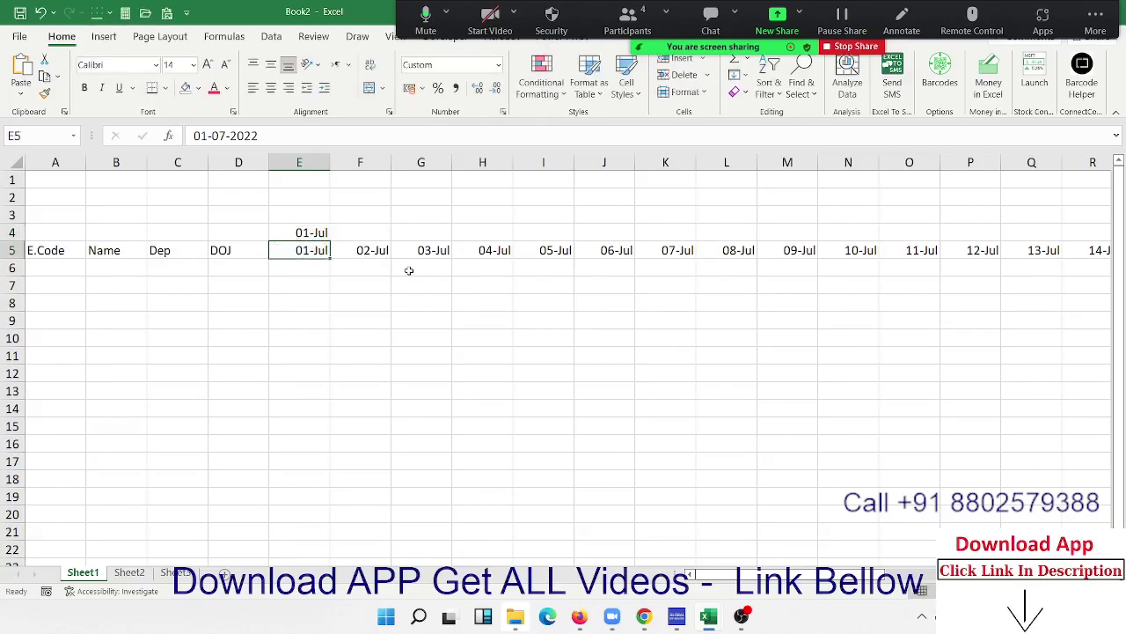
key("Up")
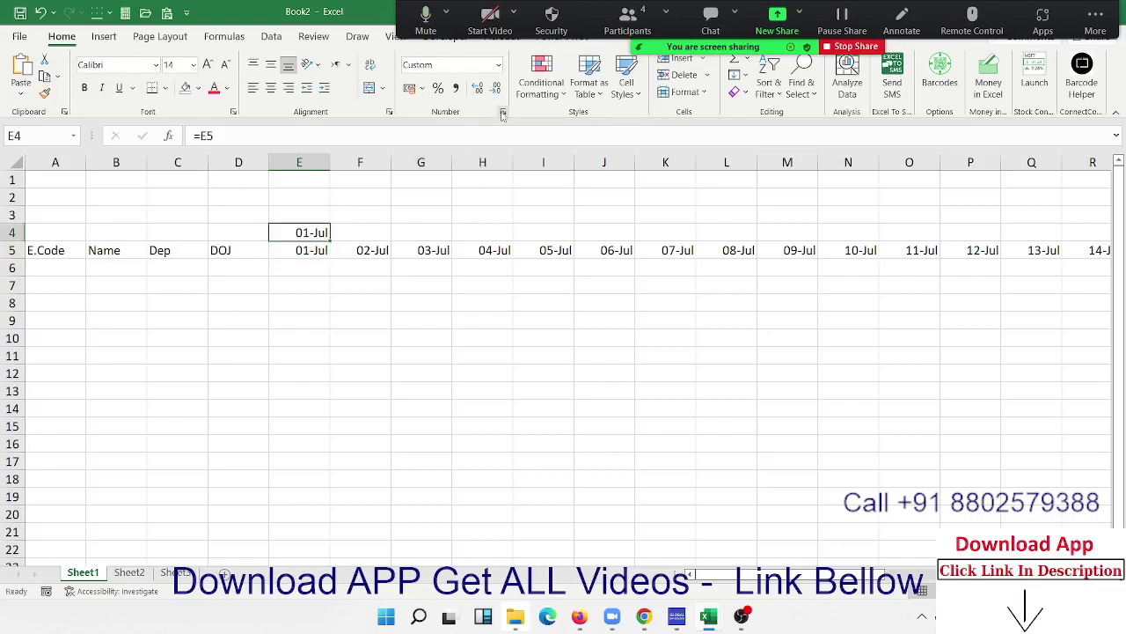
left_click(503, 111)
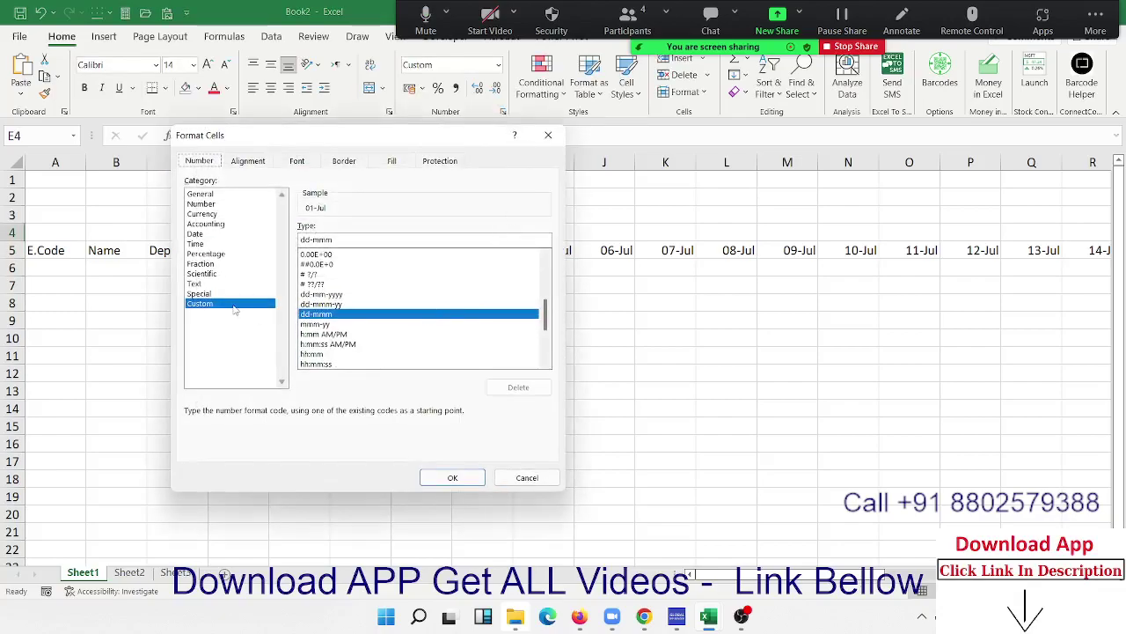
left_click_drag(322, 138, 575, 133)
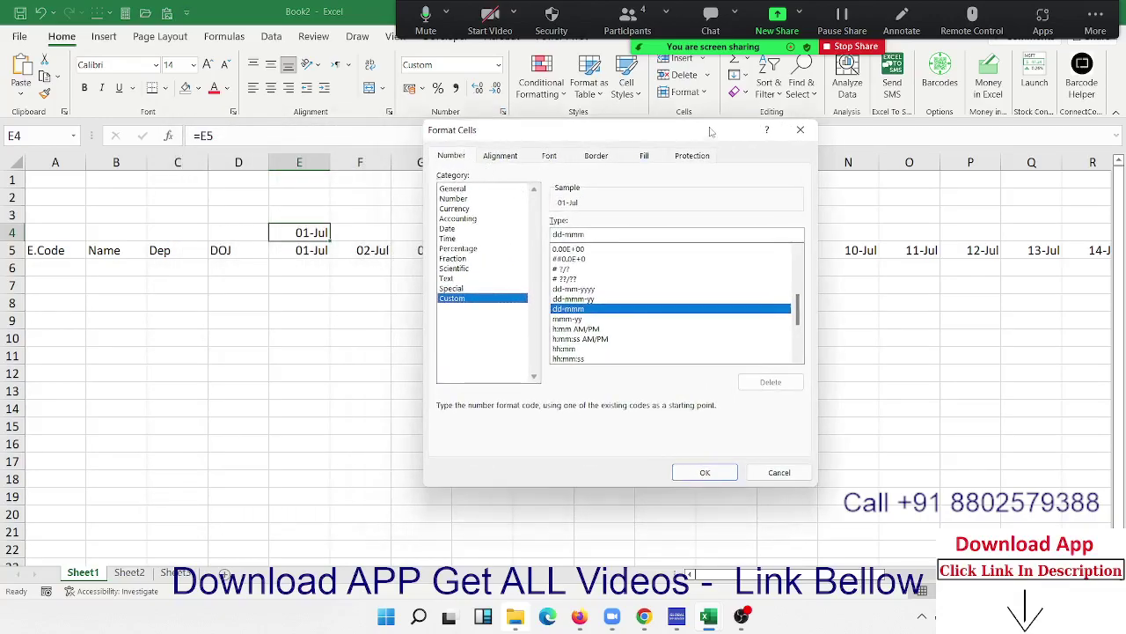
left_click(800, 129)
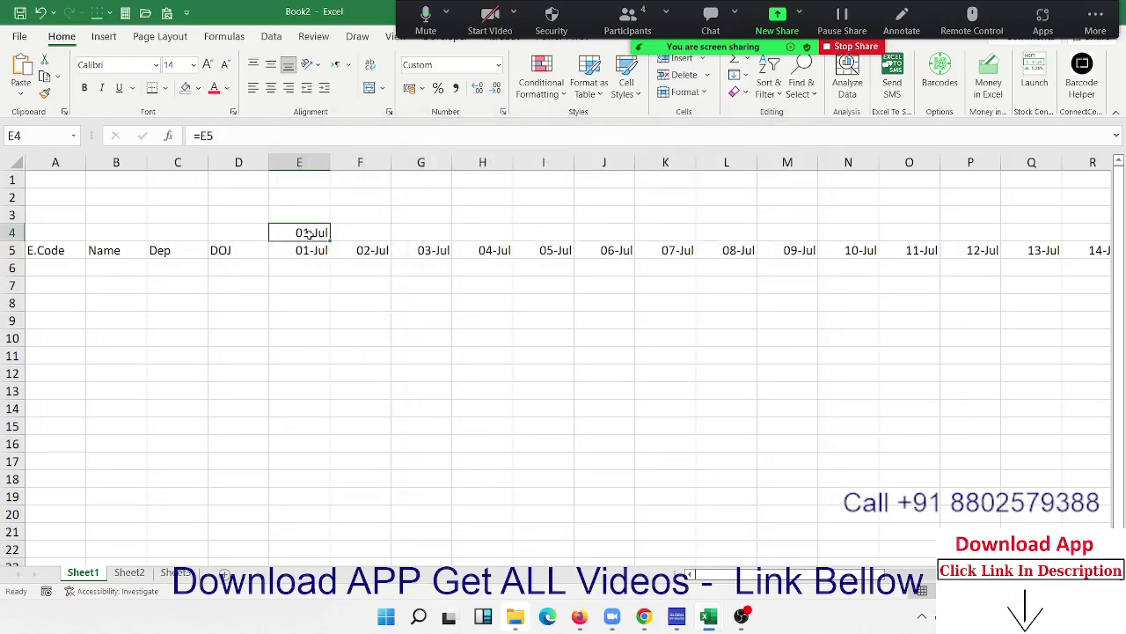
Give E4 the custom number format ddd so it shows Fri.
right_click(312, 234)
left_click(359, 523)
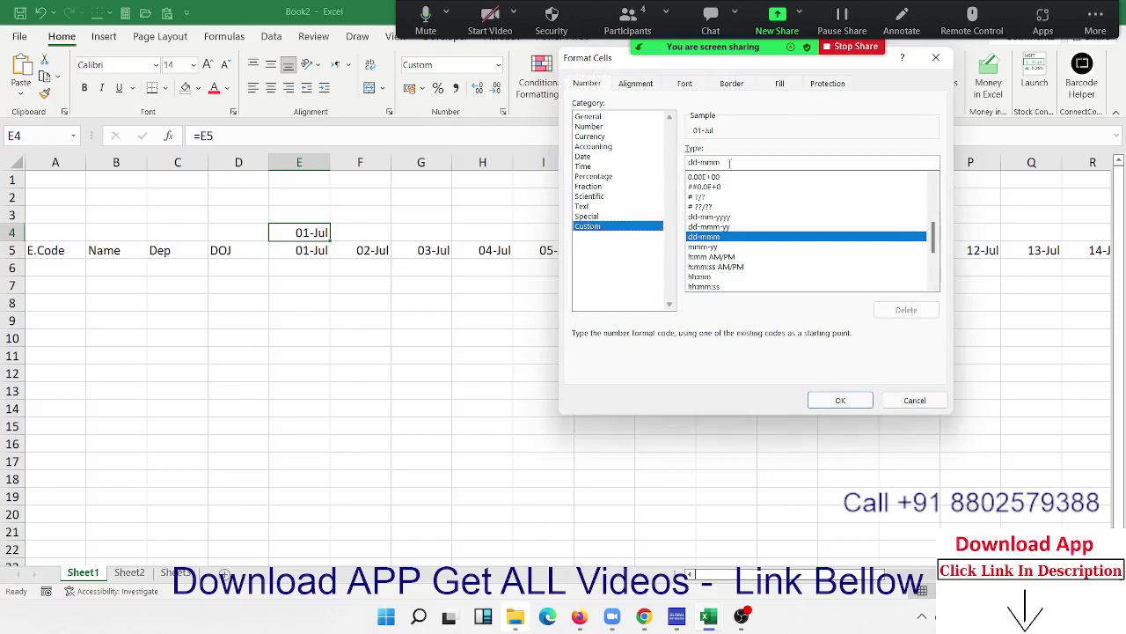
left_click_drag(722, 163, 683, 164)
type("d")
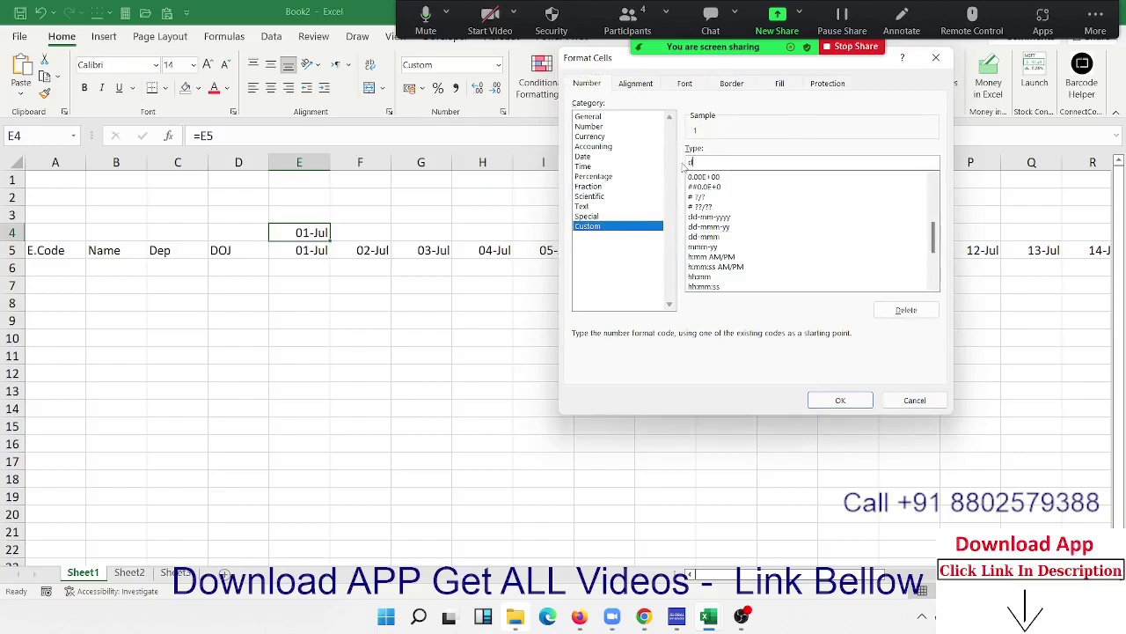
type("dd")
key("Return")
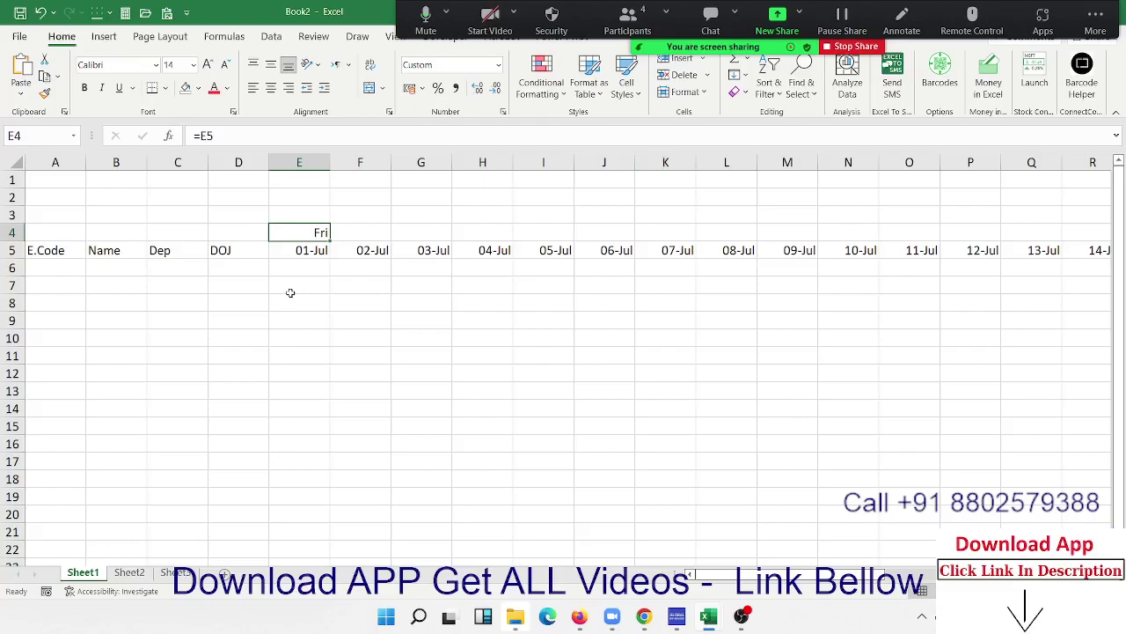
Clear E4's formatting and replace it with =TEXT(E5,"DDD").
key("ctrl+shift+asciitilde")
key("Delete")
type("=")
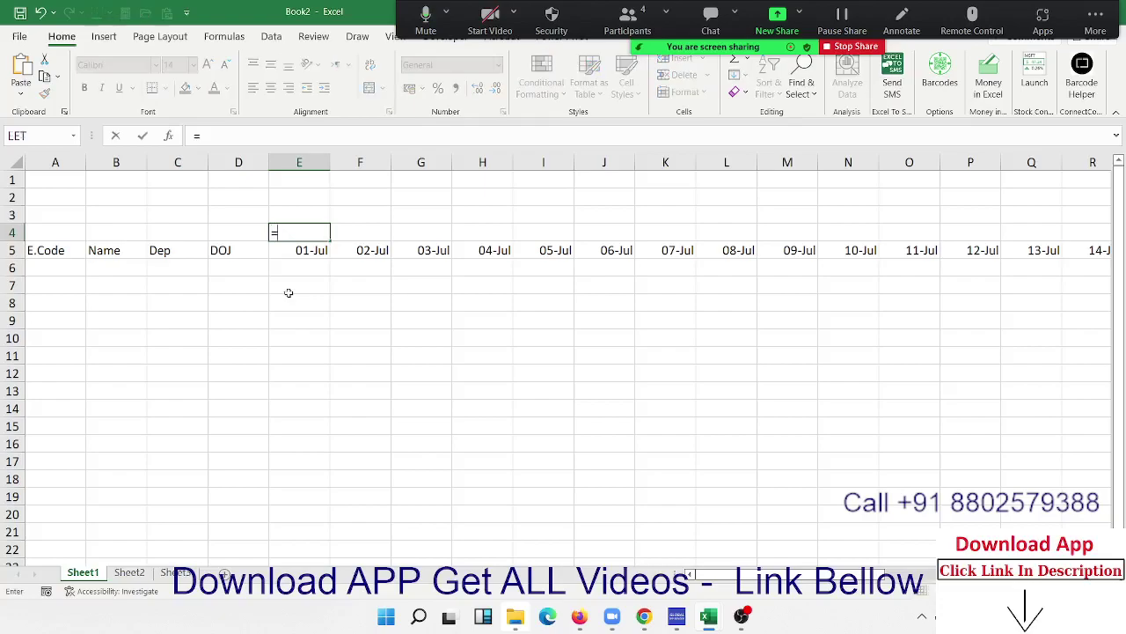
type("te")
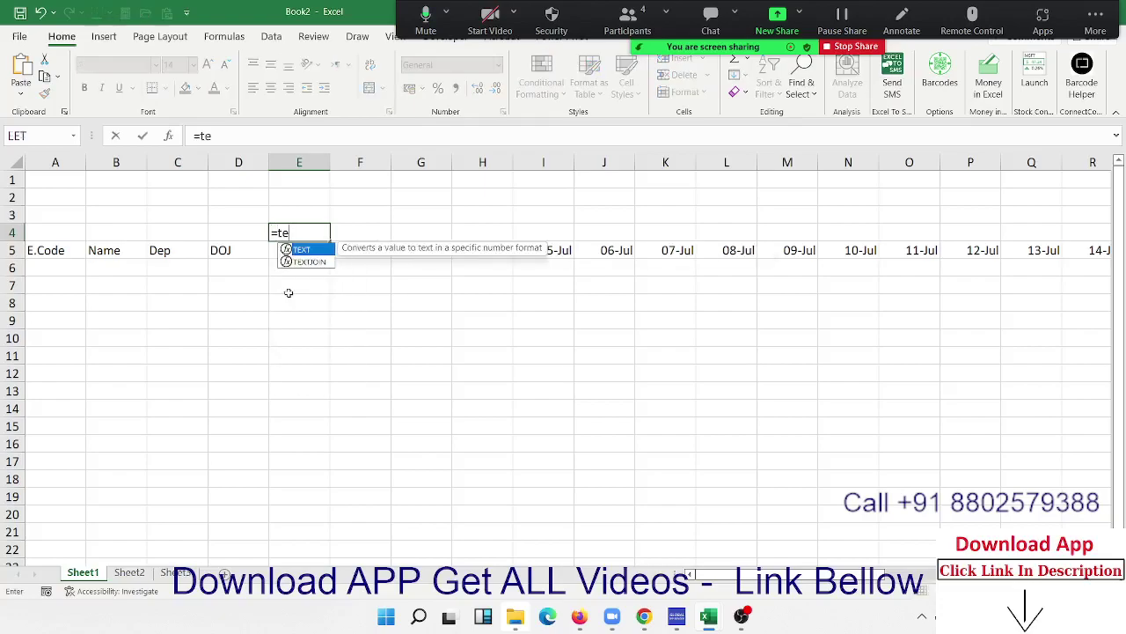
key("Tab")
key("Down")
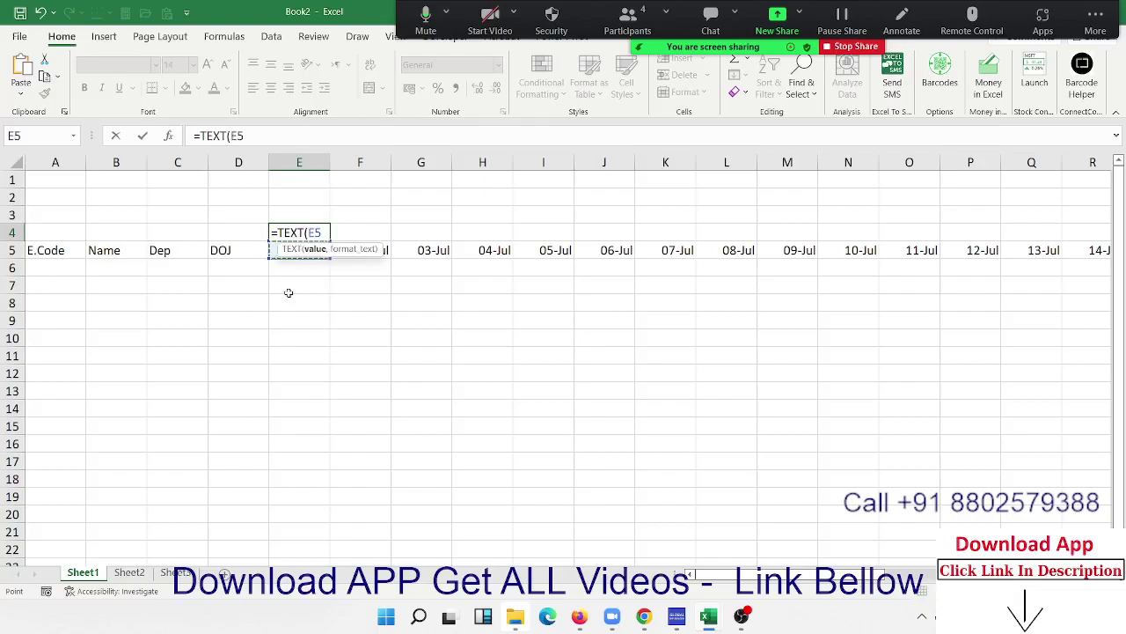
type(",\"")
type("DDD\"")
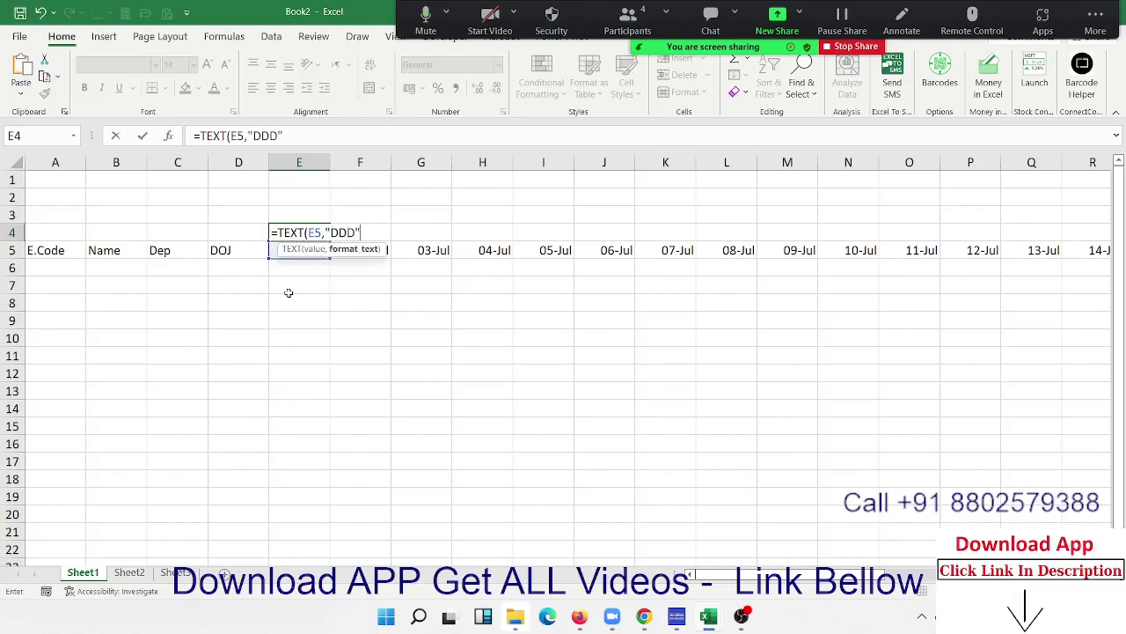
key("Return")
Recheck E4's weekday formula and select along row 4 toward the last July date.
key("Up")
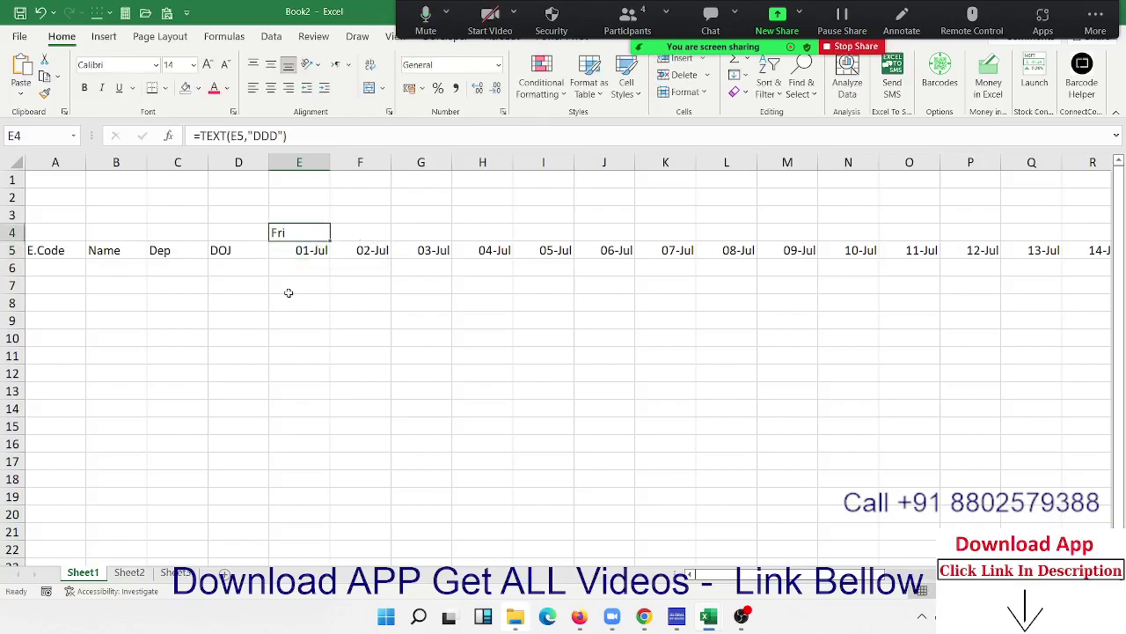
key("F2")
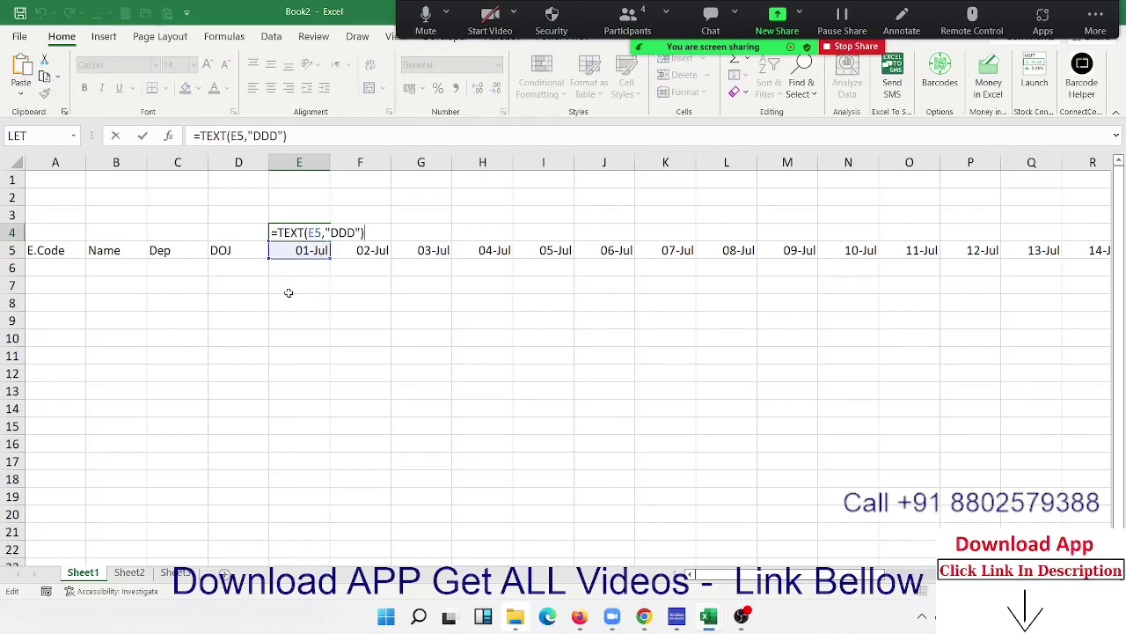
key("Return")
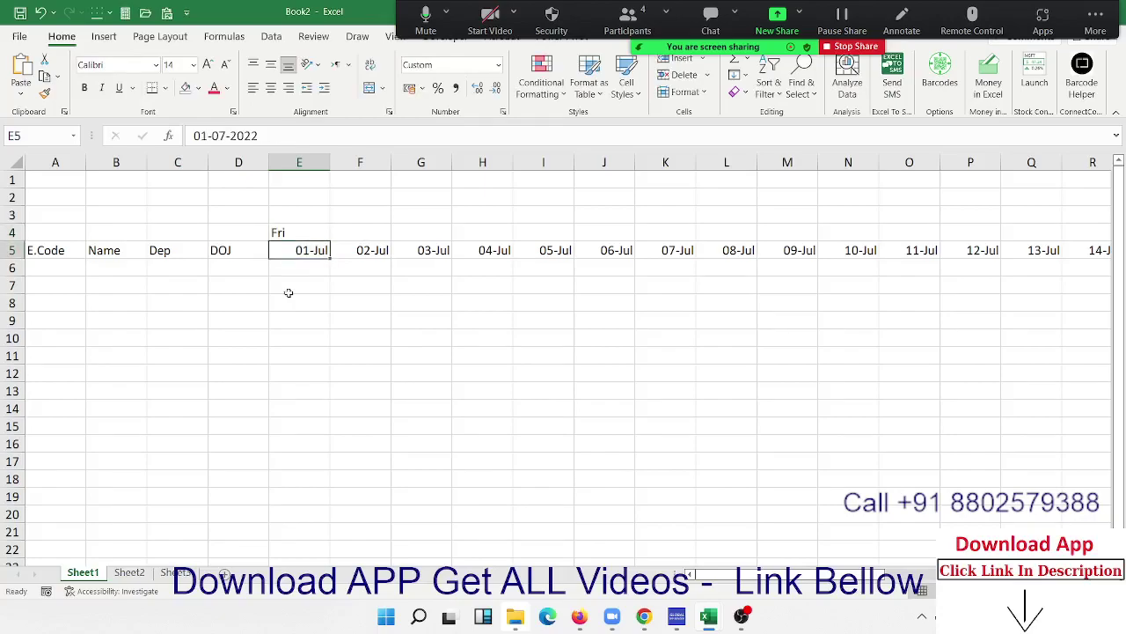
key("ctrl+Right")
key("Up")
key("ctrl+shift+Left")
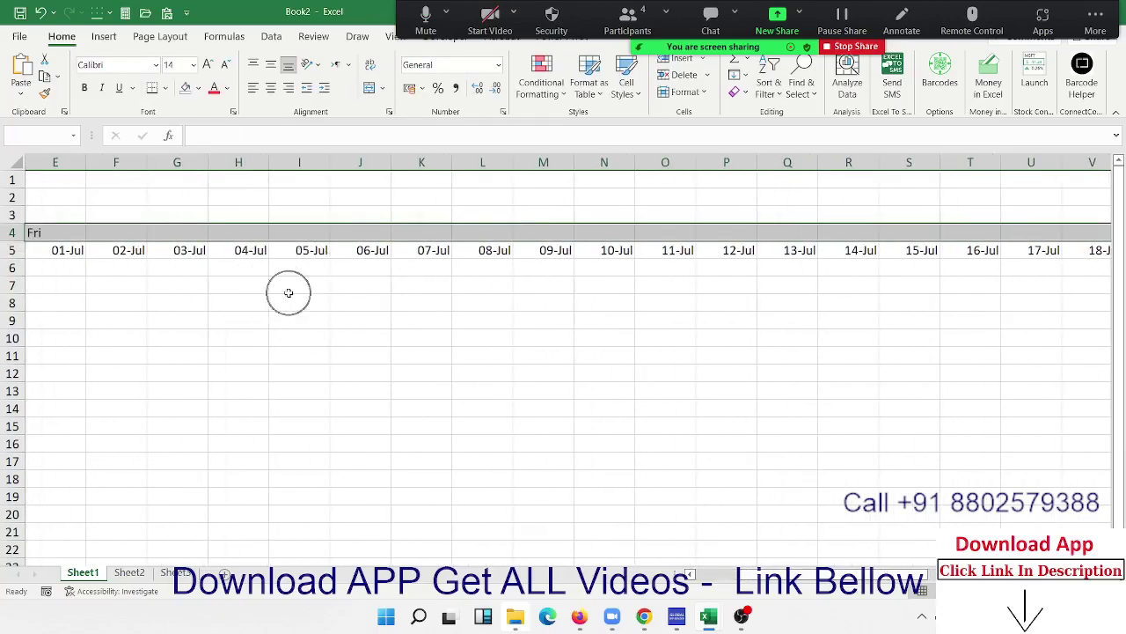
Copy E4's weekday formula and paste it across F4:AI4.
key("Left")
key("ctrl+Left")
key("ctrl+c")
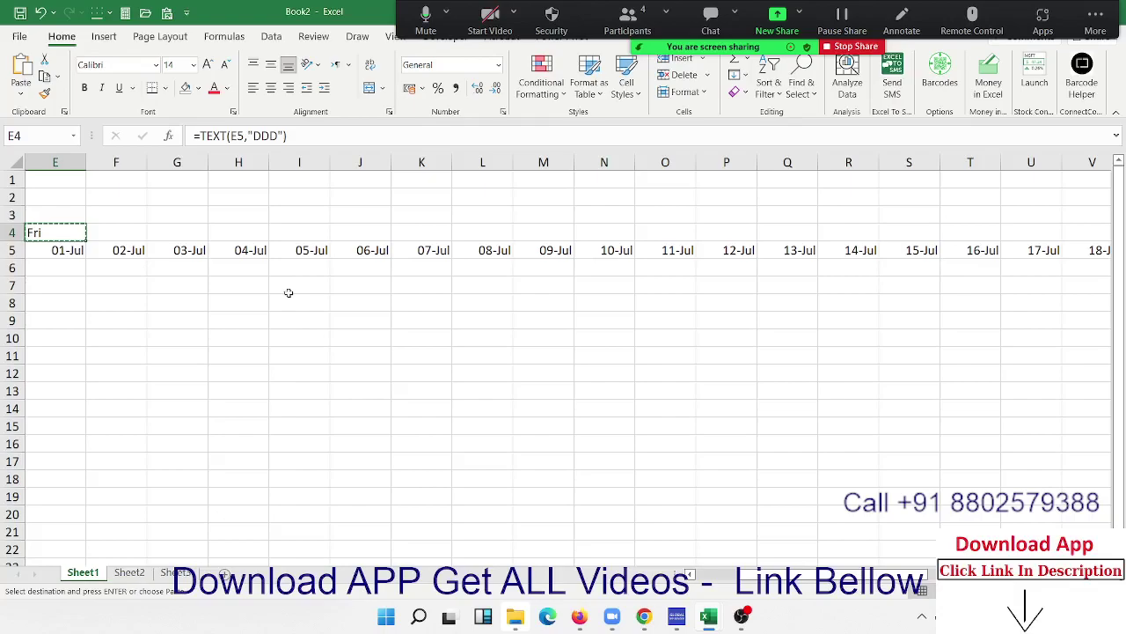
key("Down")
key("Right")
key("Up")
key("shift+Right")
key("shift+Right")
key("shift+Right")
key("shift+Right")
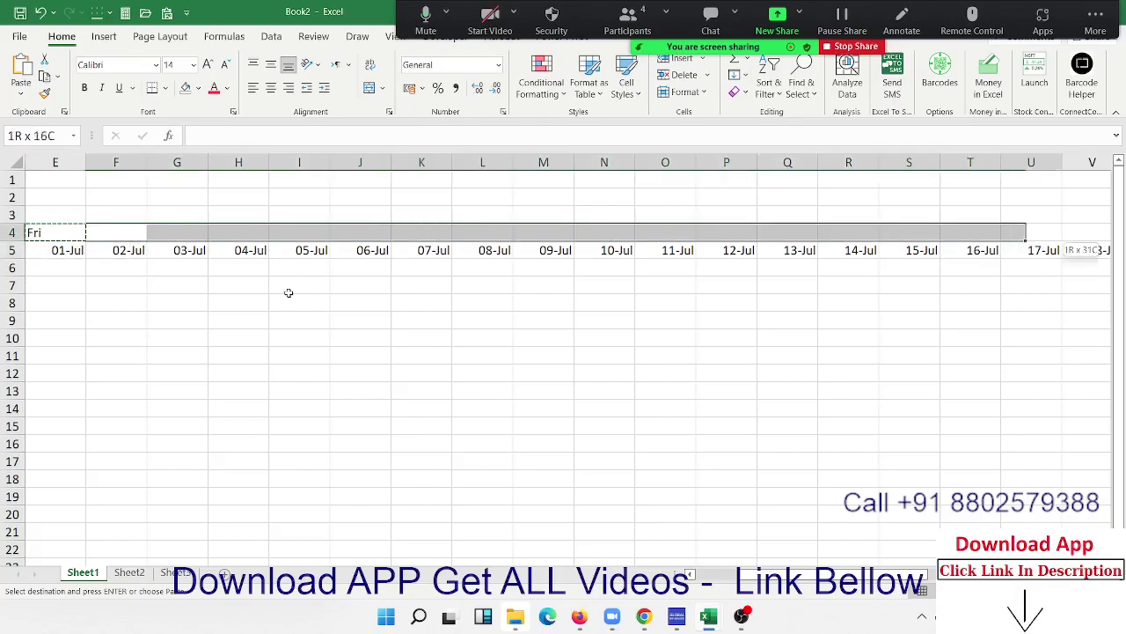
key("shift+Right")
key("shift+Right")
key("shift+Right")
key("shift+Right")
key("shift+Right")
key("shift+Right")
key("shift+Right")
key("shift+Right")
key("shift+Left")
key("shift+Left")
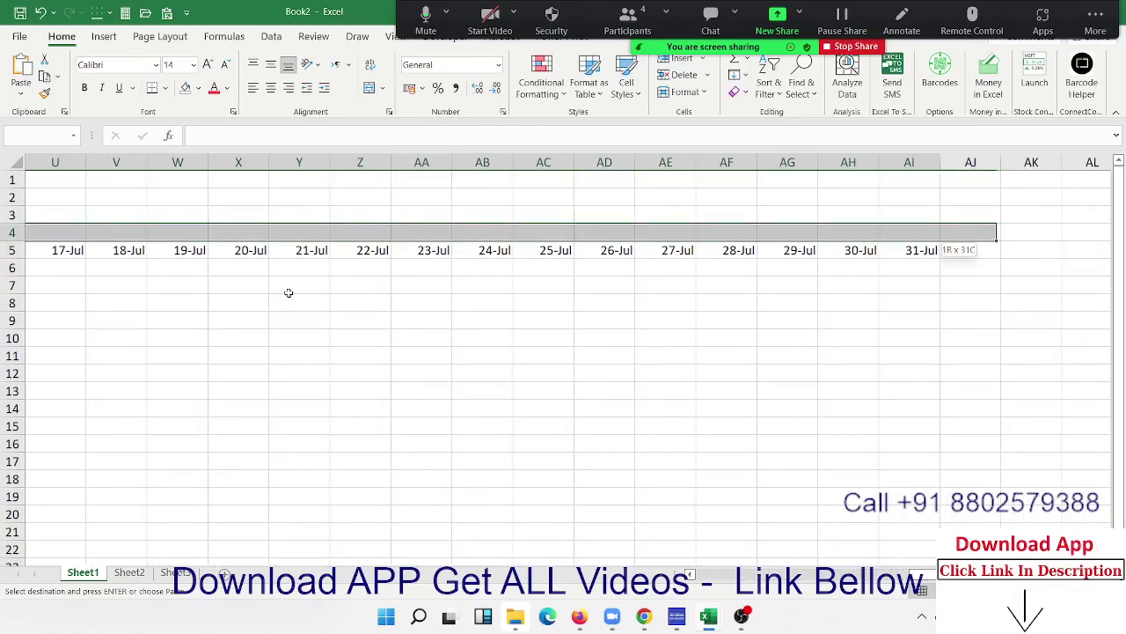
key("shift+Left")
key("ctrl+v")
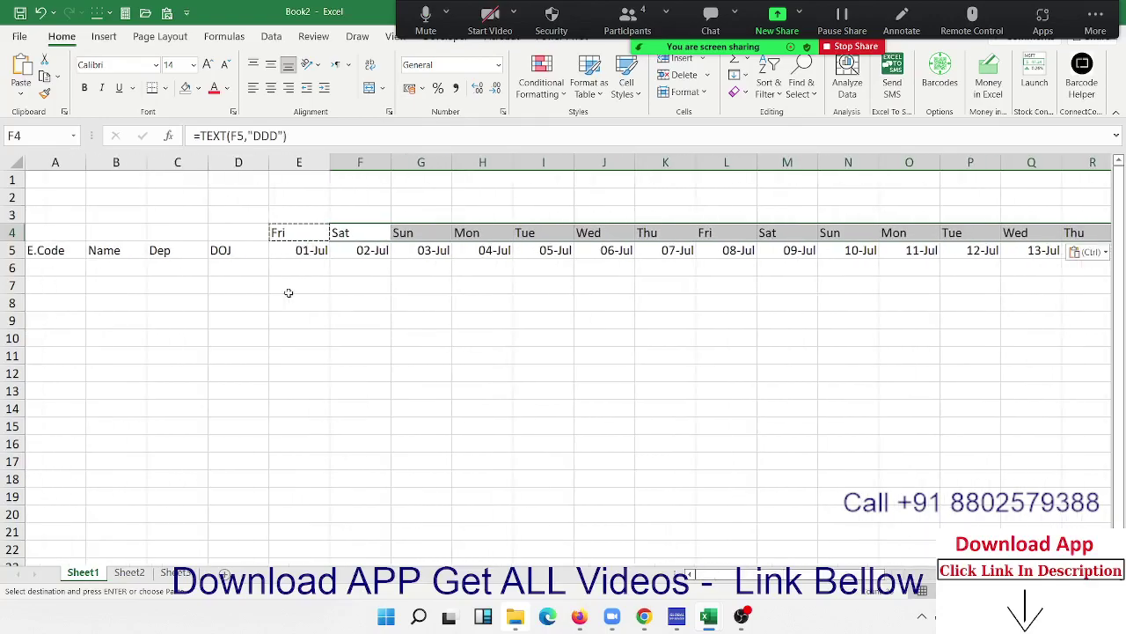
key("Escape")
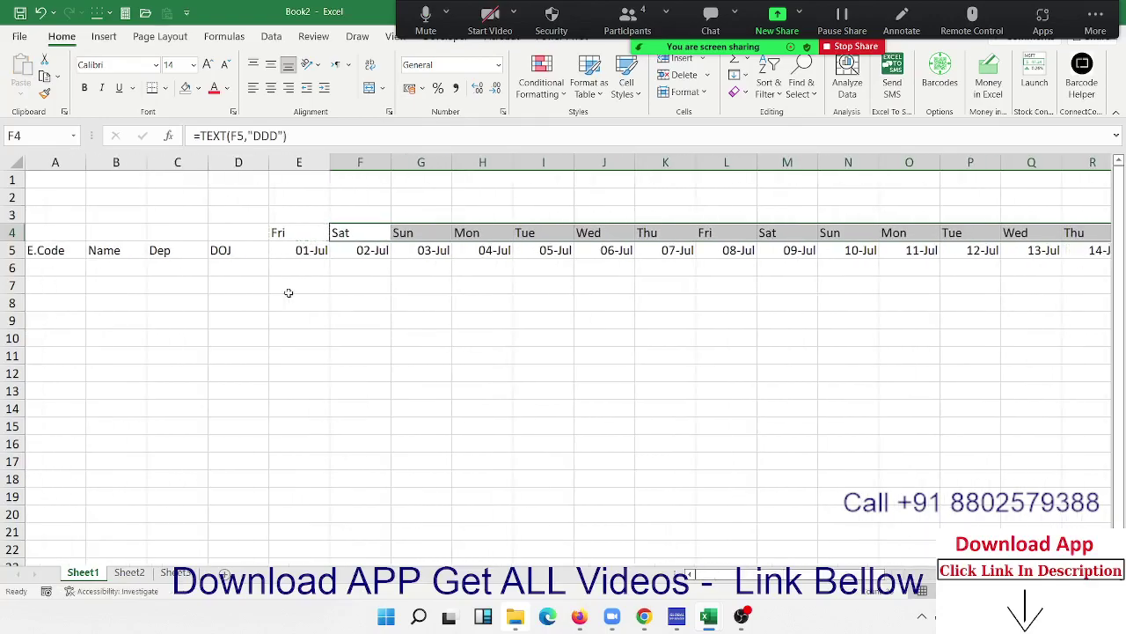
Jump to the end of row 4 to verify the weekdays, then return to the start.
key("Right")
key("ctrl+Right")
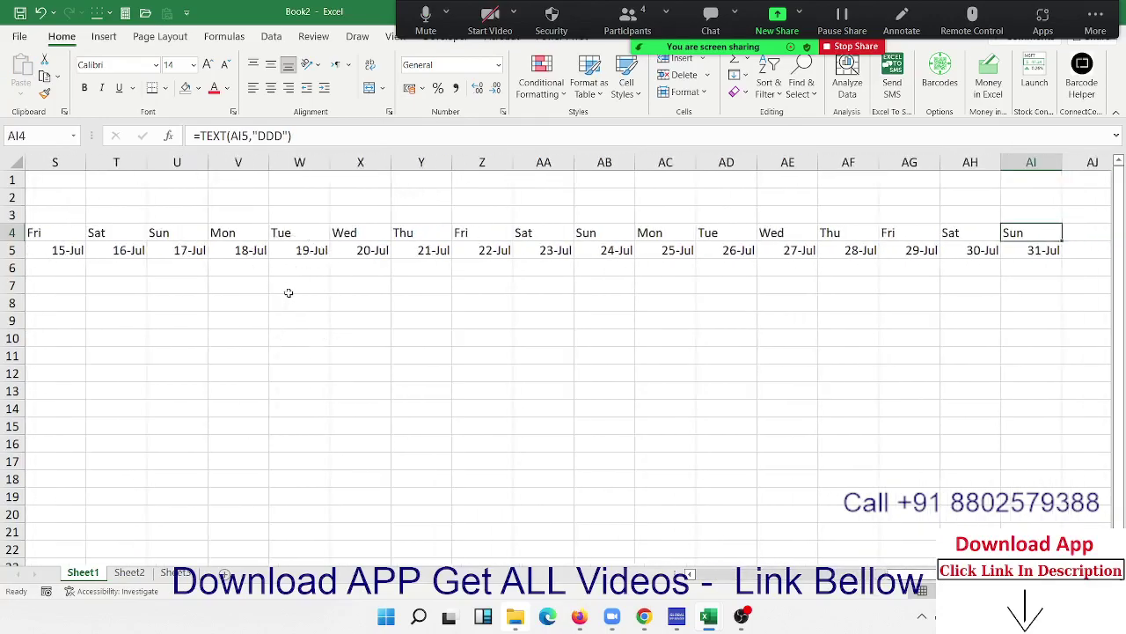
key("ctrl+Left")
key("Left")
key("Left")
key("Left")
key("Left")
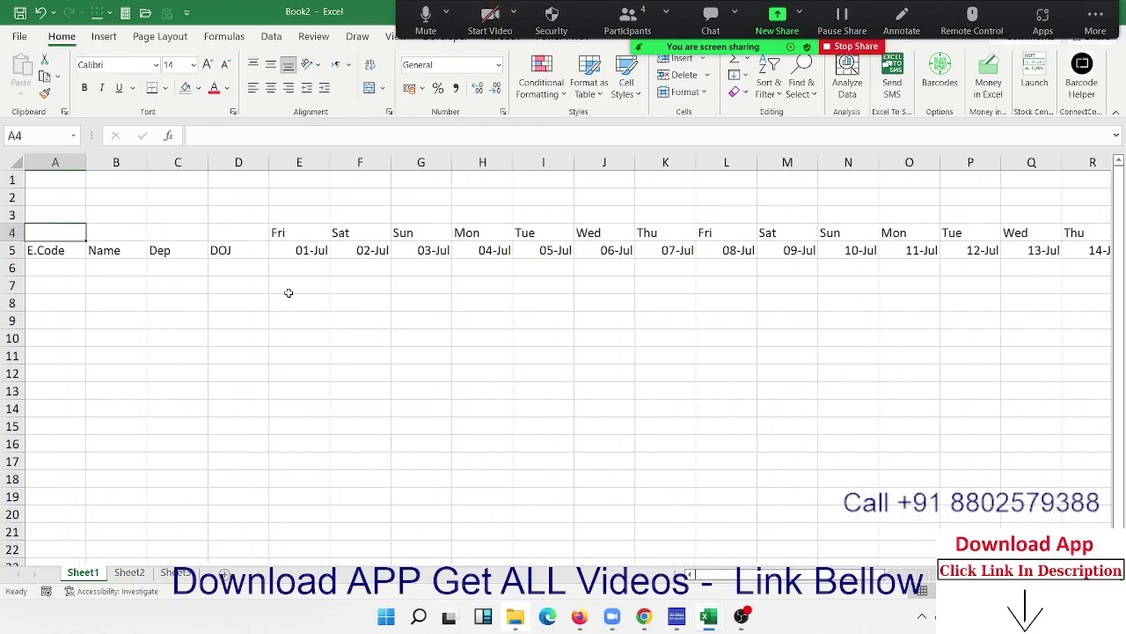
Change the start date in E5 to 1/9 (01-Sep).
key("Right")
key("Right")
key("Right")
key("Right")
key("Down")
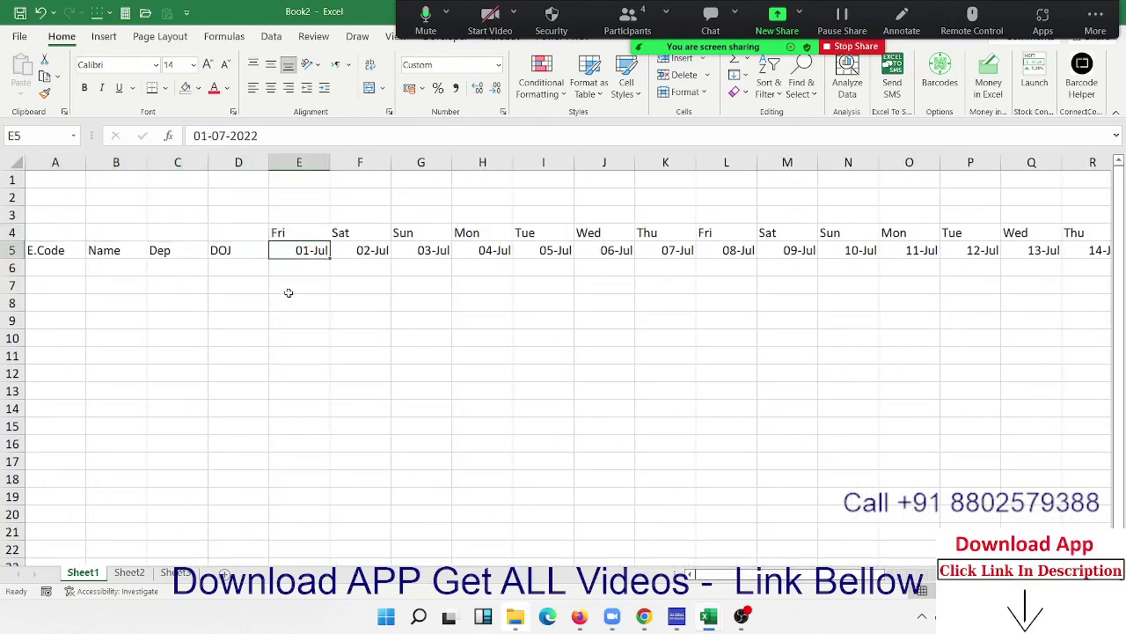
type("1/9")
key("Return")
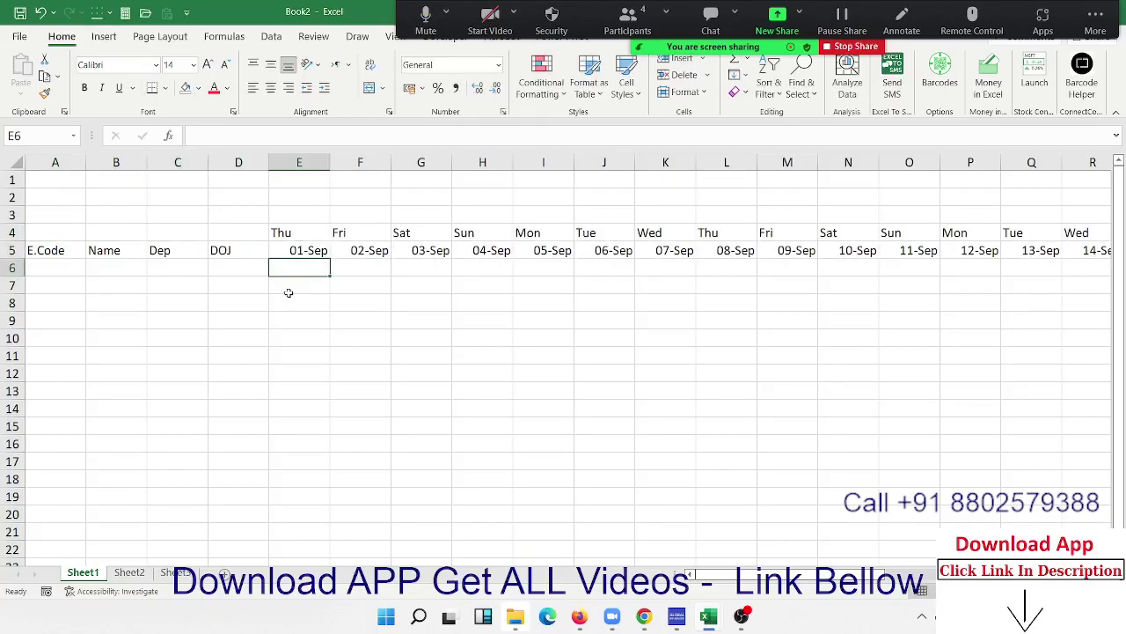
Number the employee codes 1 to 13 down A6:A18 using a 1, 2 fill series.
key("Up")
key("Left")
key("Left")
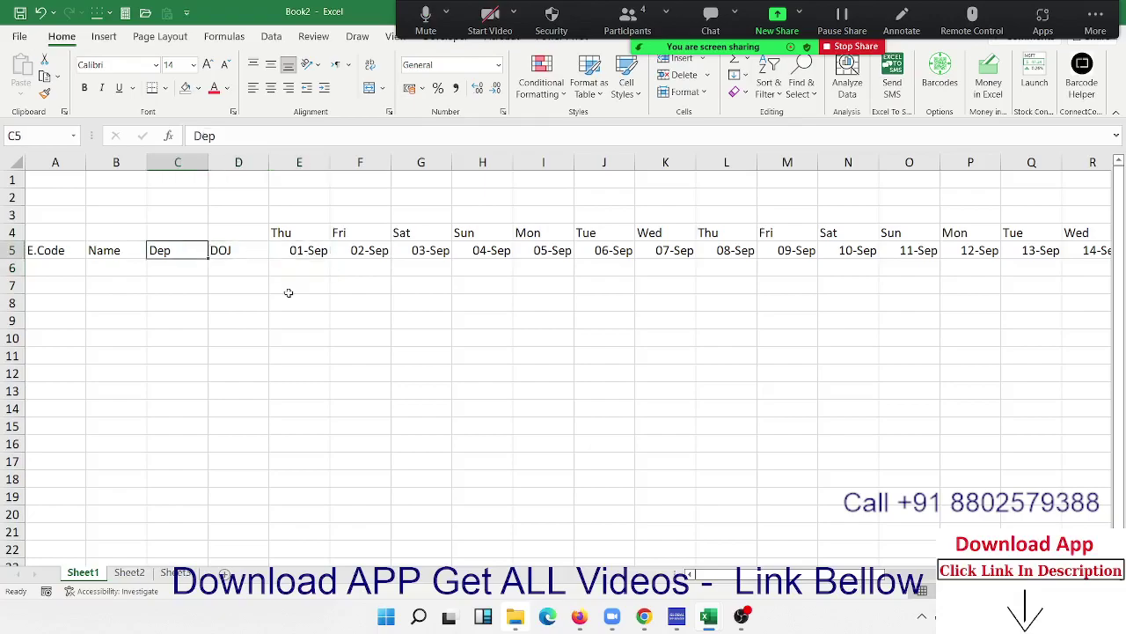
key("Left")
key("Left")
key("Down")
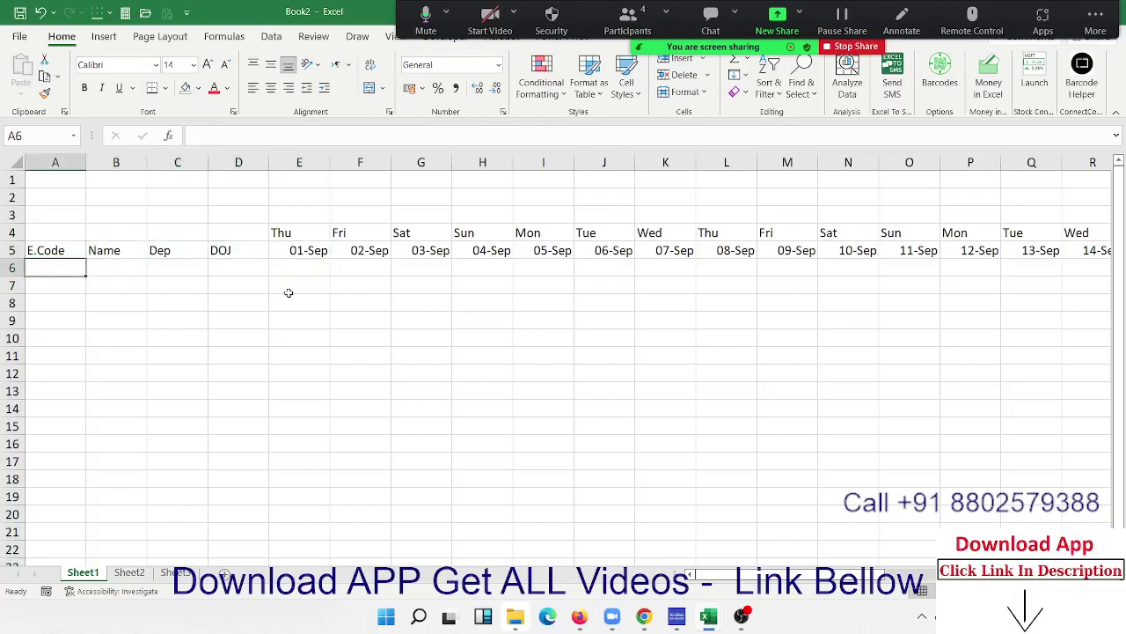
type("1")
key("Return")
type("2")
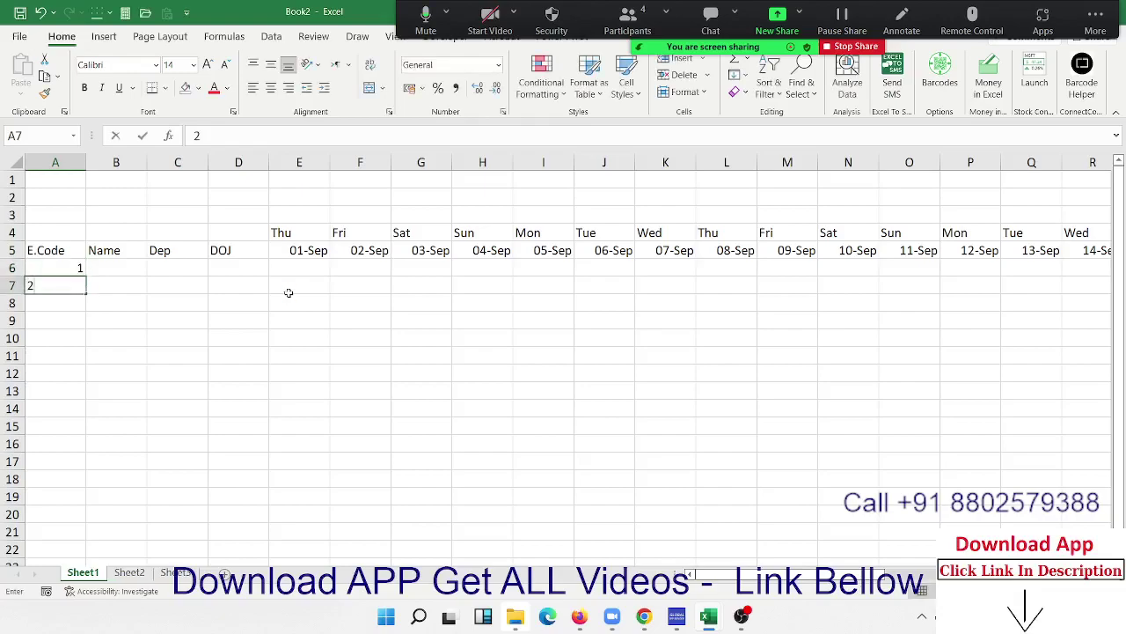
key("Return")
key("Up")
key("Up")
key("shift+Down")
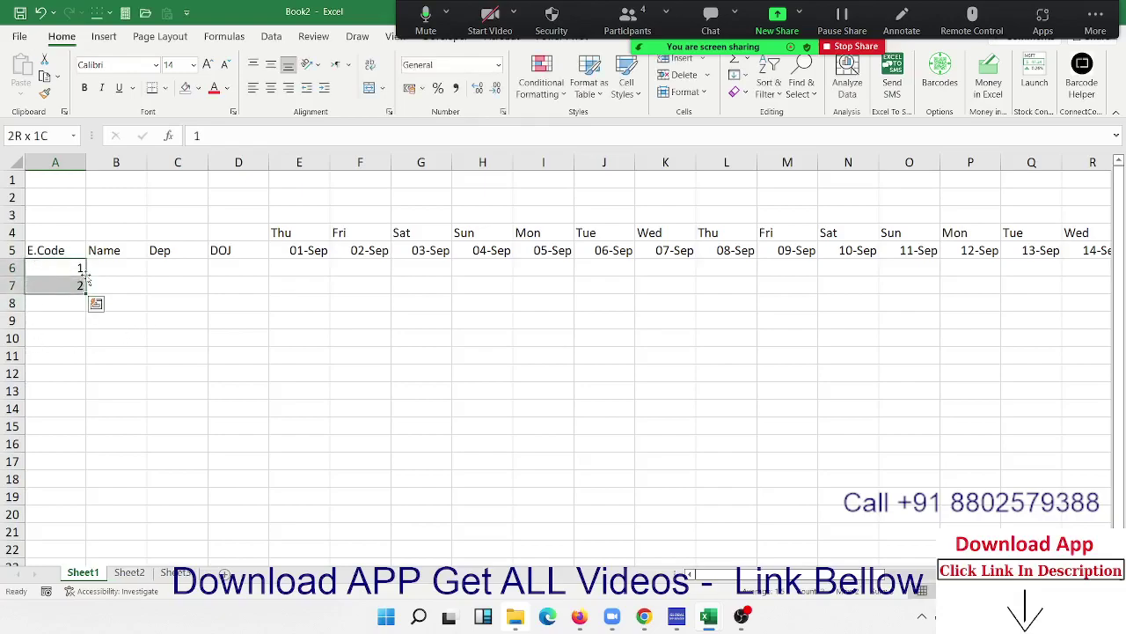
left_click_drag(86, 289, 81, 479)
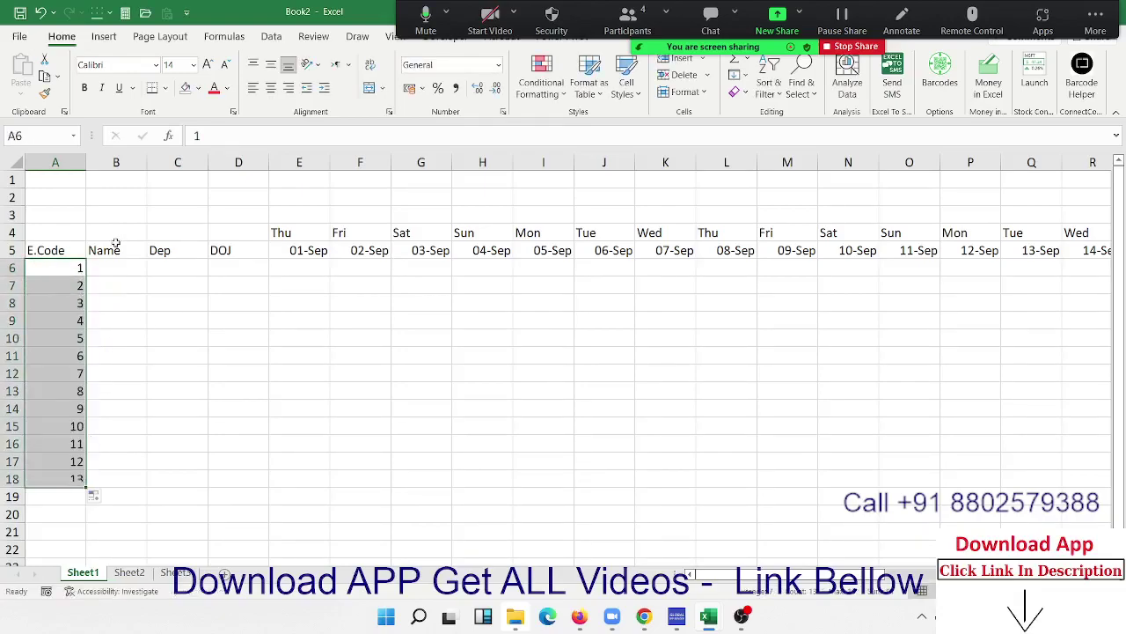
Enter the first employee's name in B6 and fill the Name column down to B18.
left_click(115, 246)
left_click(115, 266)
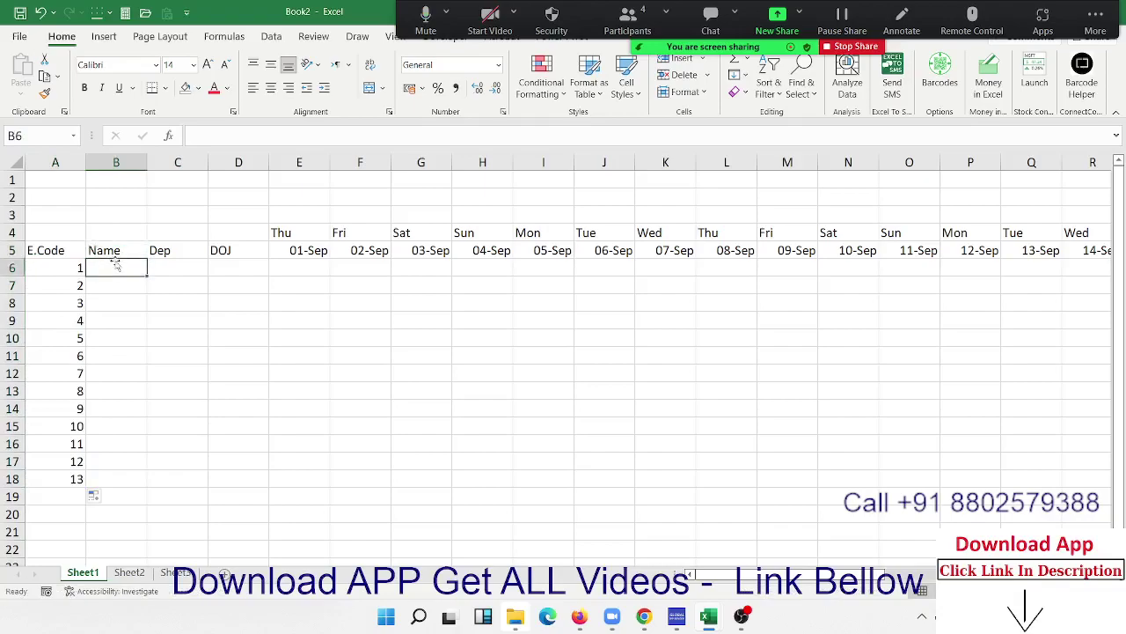
type("Puja")
key("Return")
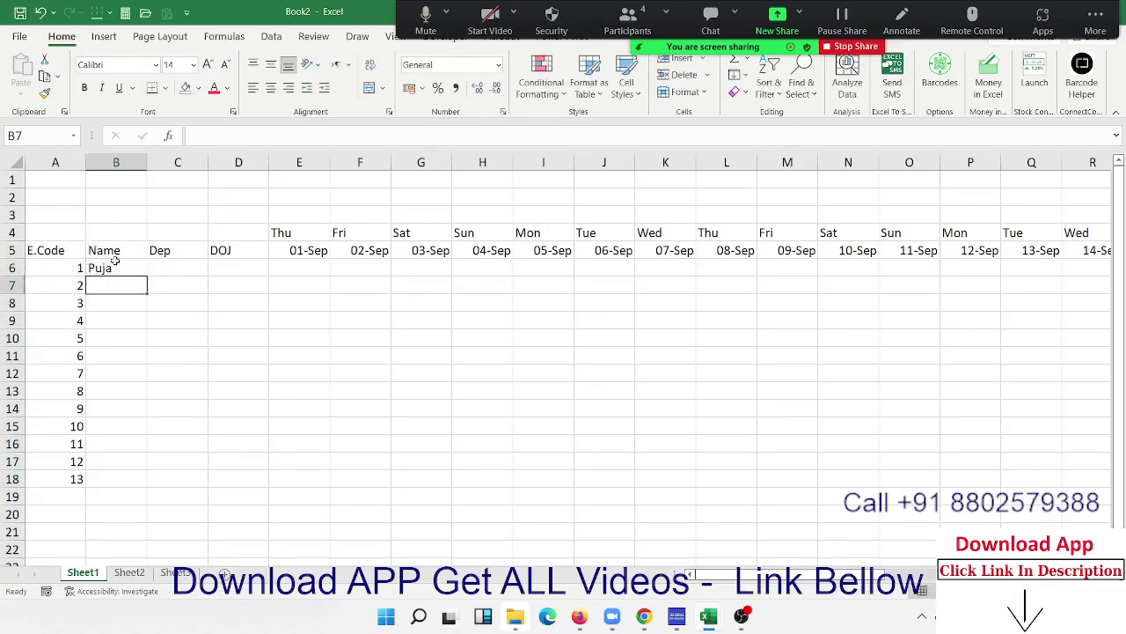
left_click(100, 271)
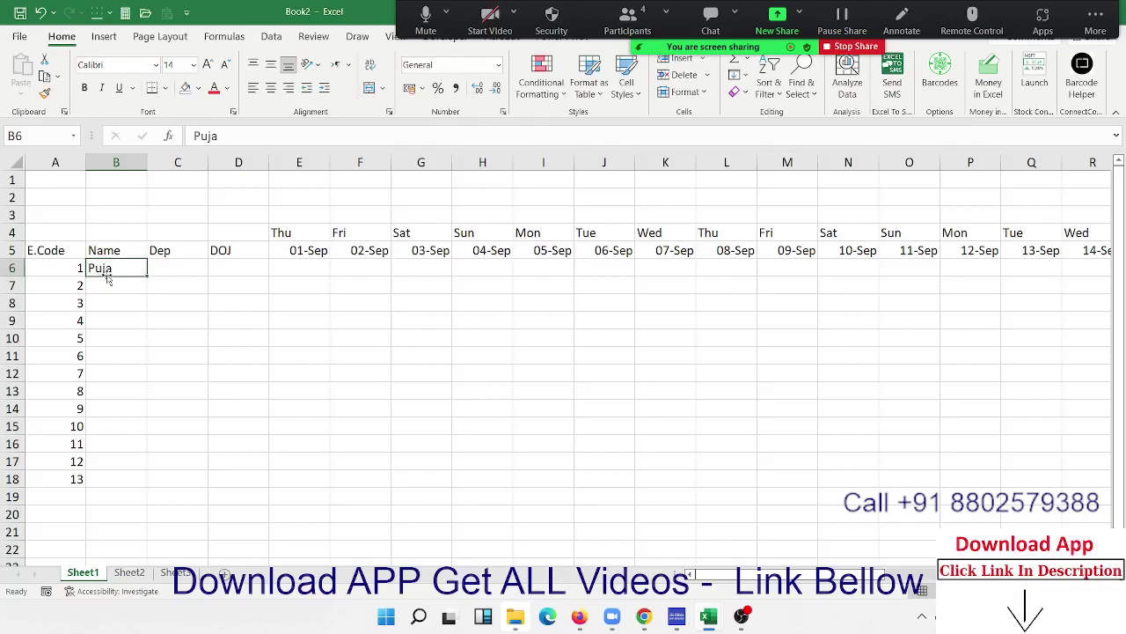
double_click(151, 277)
Move to the first date cell E5 to change the start date.
left_click(169, 265)
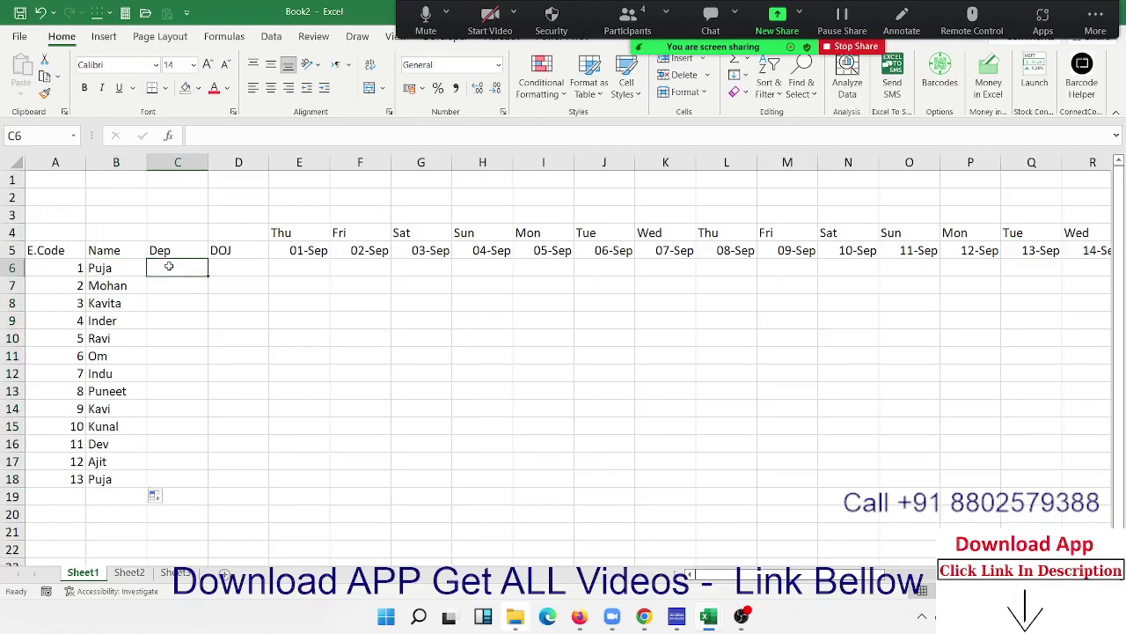
key("Right")
key("Up")
key("Right")
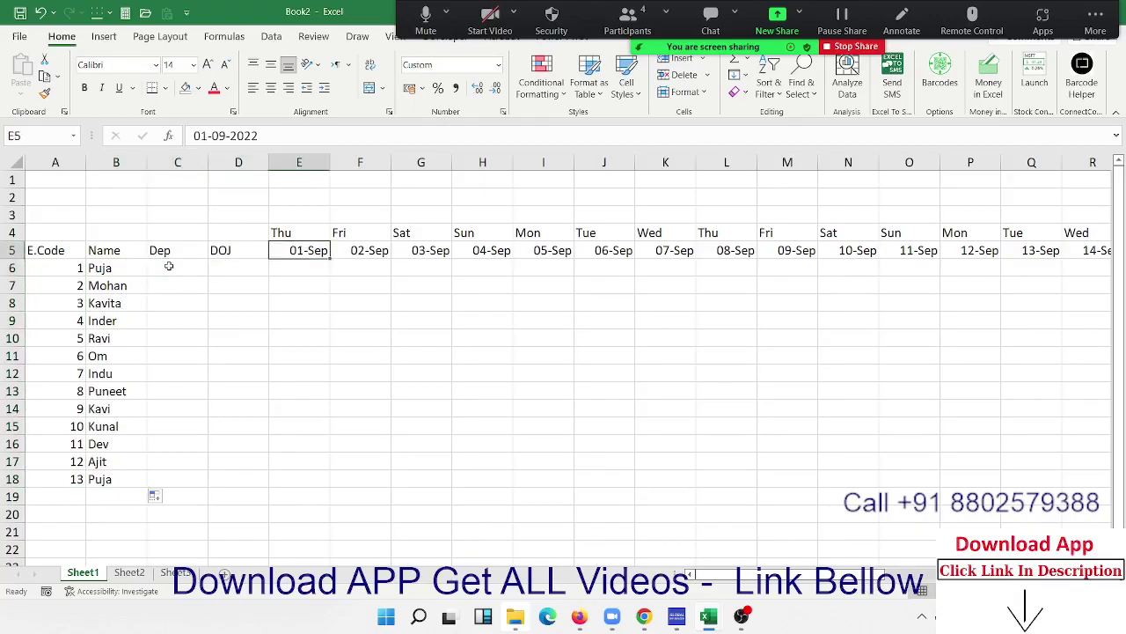
Restart the date row at 01-Aug in E5 and clear a mistaken 1/1 entry from C6.
type("1/8")
key("Return")
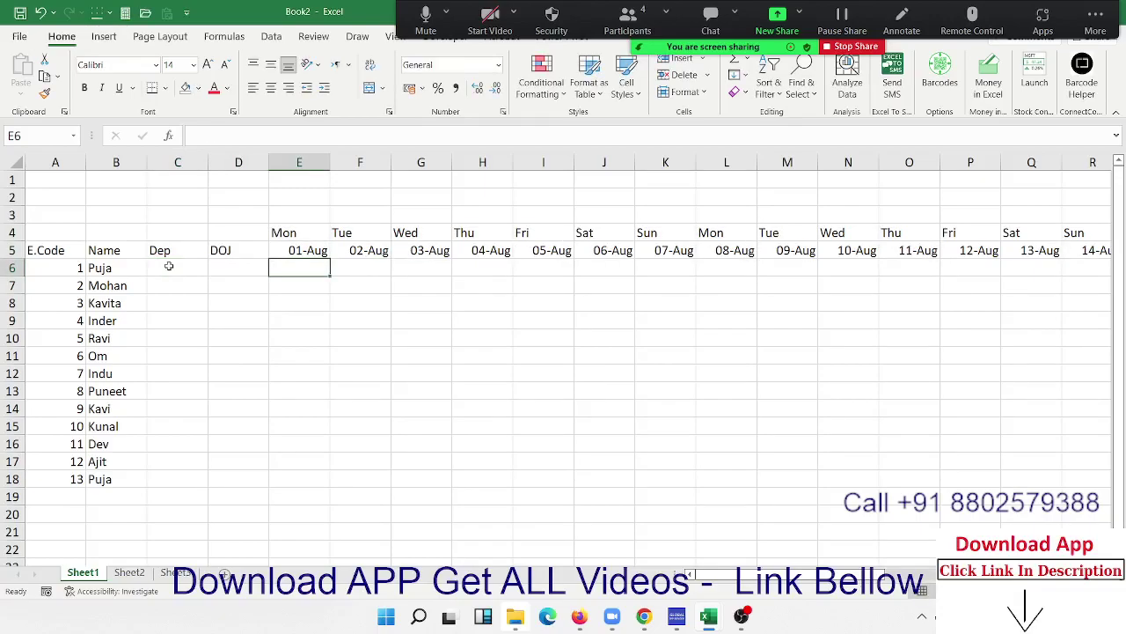
left_click(169, 266)
type("1")
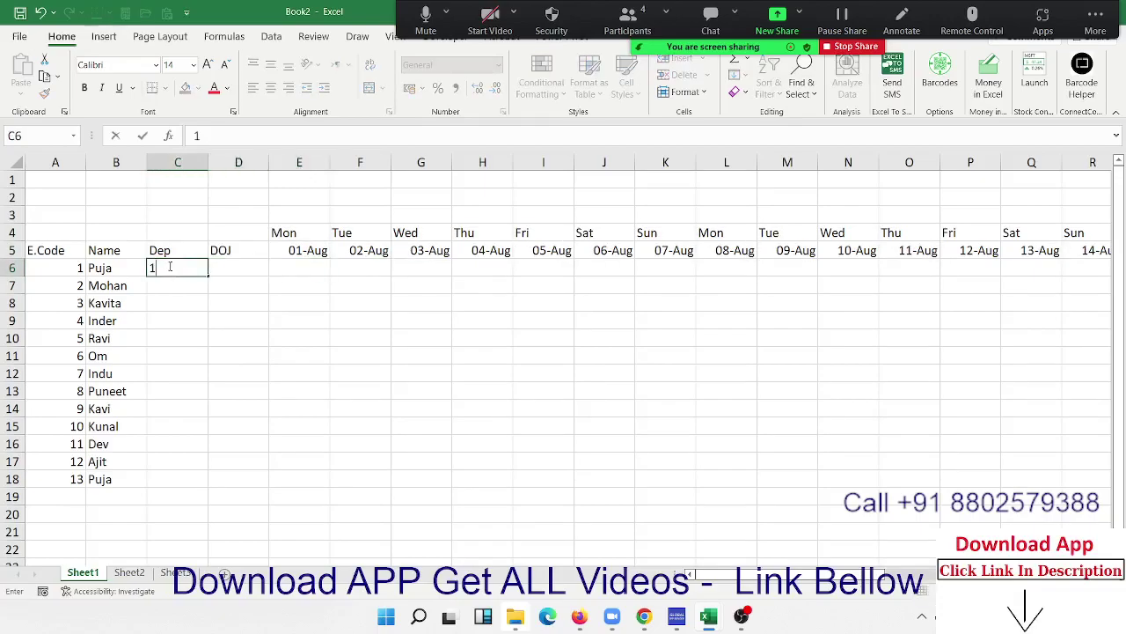
type("/1")
key("Return")
left_click(176, 267)
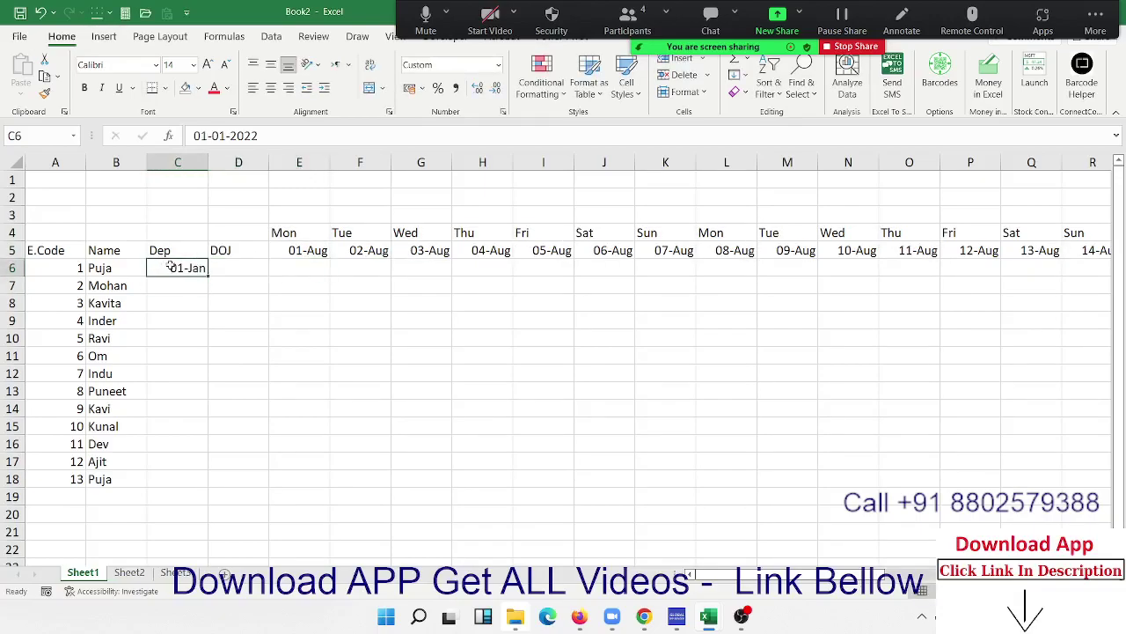
key("Delete")
Enter HR, Ops and Admin in C6:C8 and fill that pattern down to C18.
type("HR")
key("Return")
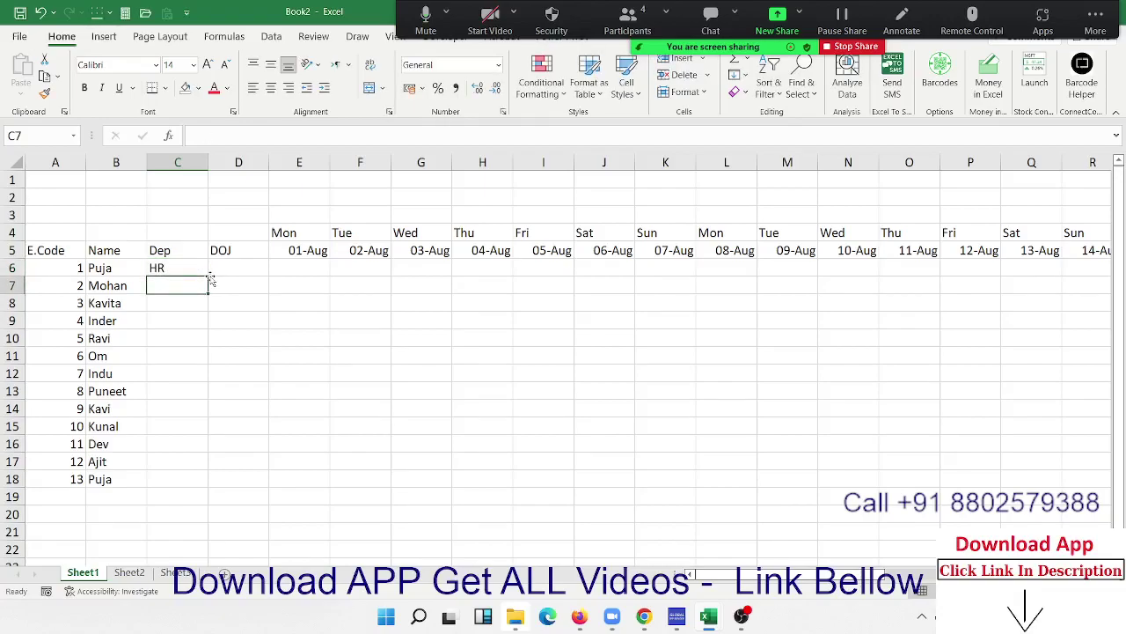
type("Ops")
key("Return")
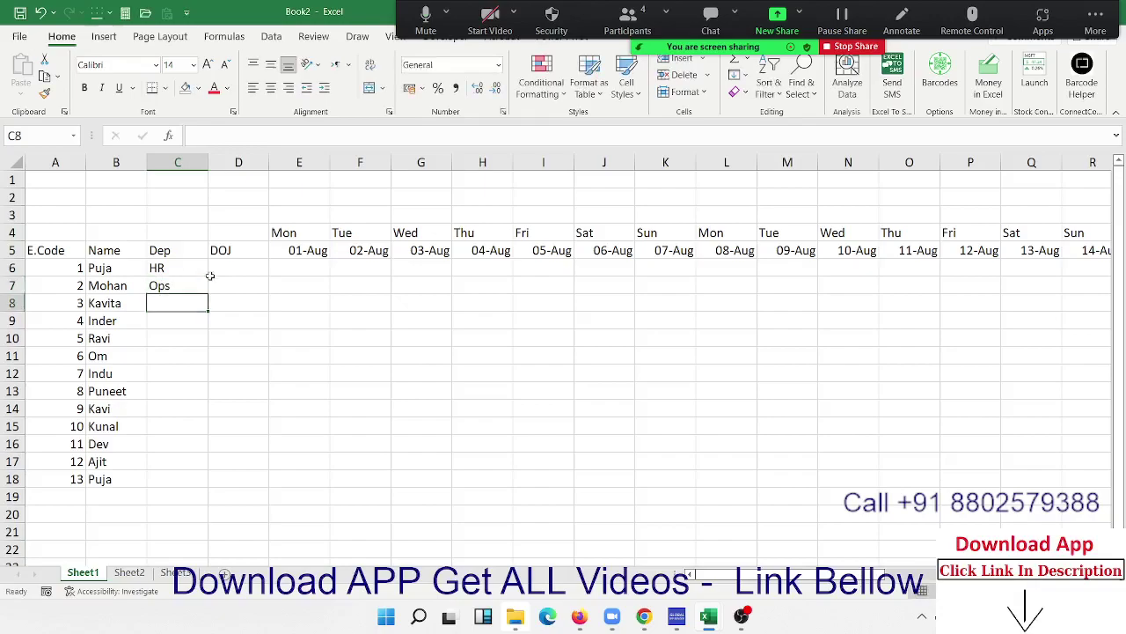
type("Admin\\")
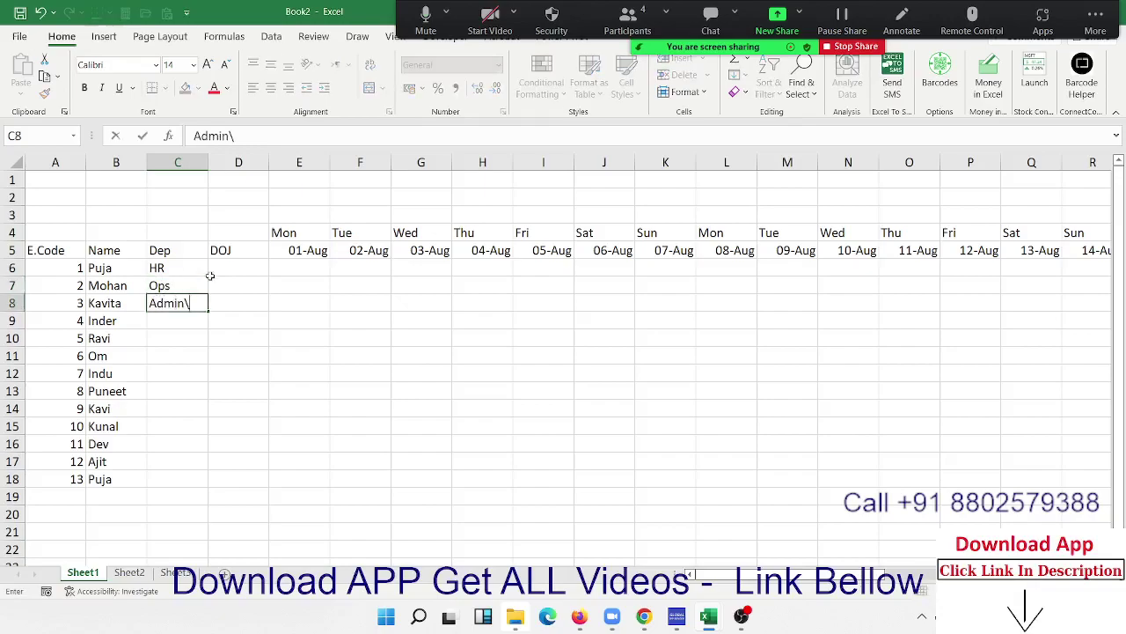
key("BackSpace")
key("Return")
left_click_drag(206, 274, 207, 280)
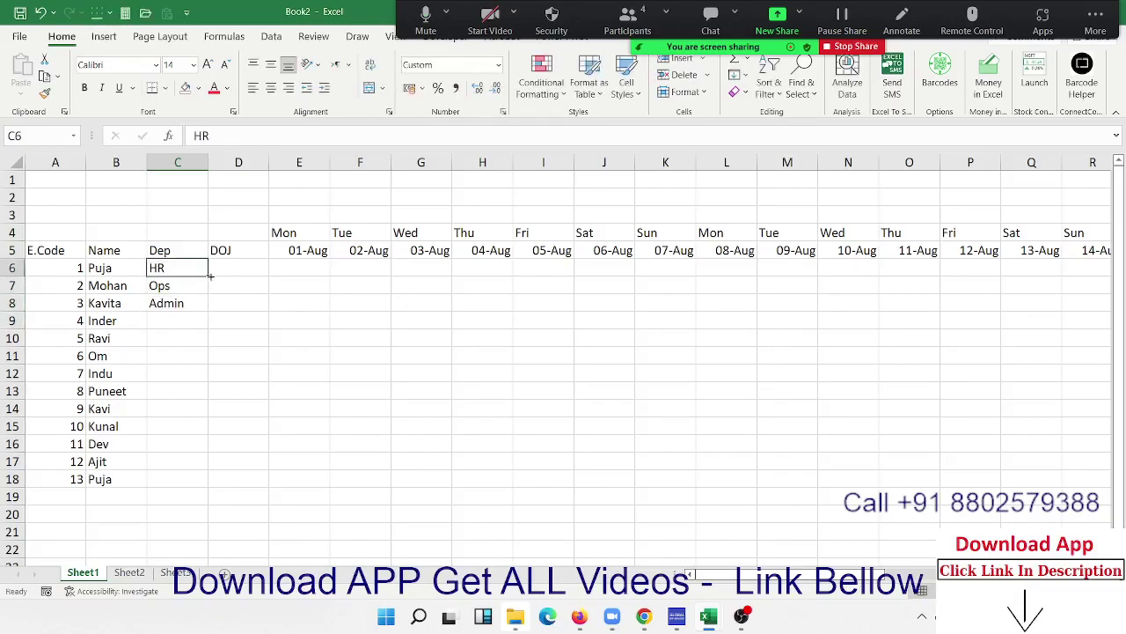
key("shift+Down")
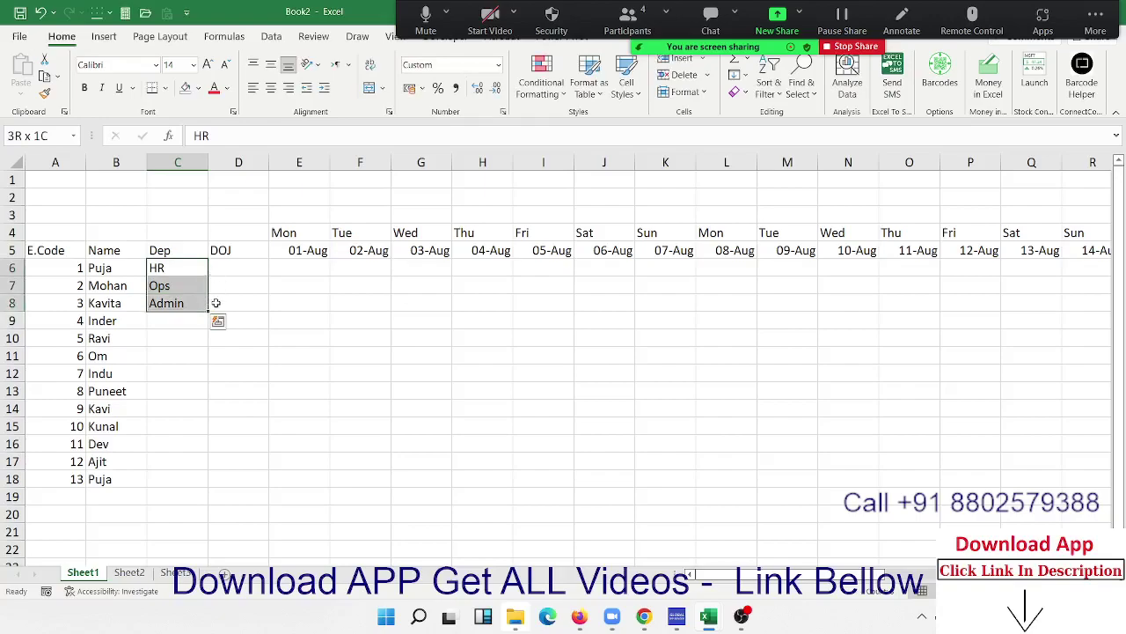
double_click(208, 311)
Enter 1/1/2022 in D6 and fill the DOJ dates down to 13-Jan in D18.
left_click(233, 284)
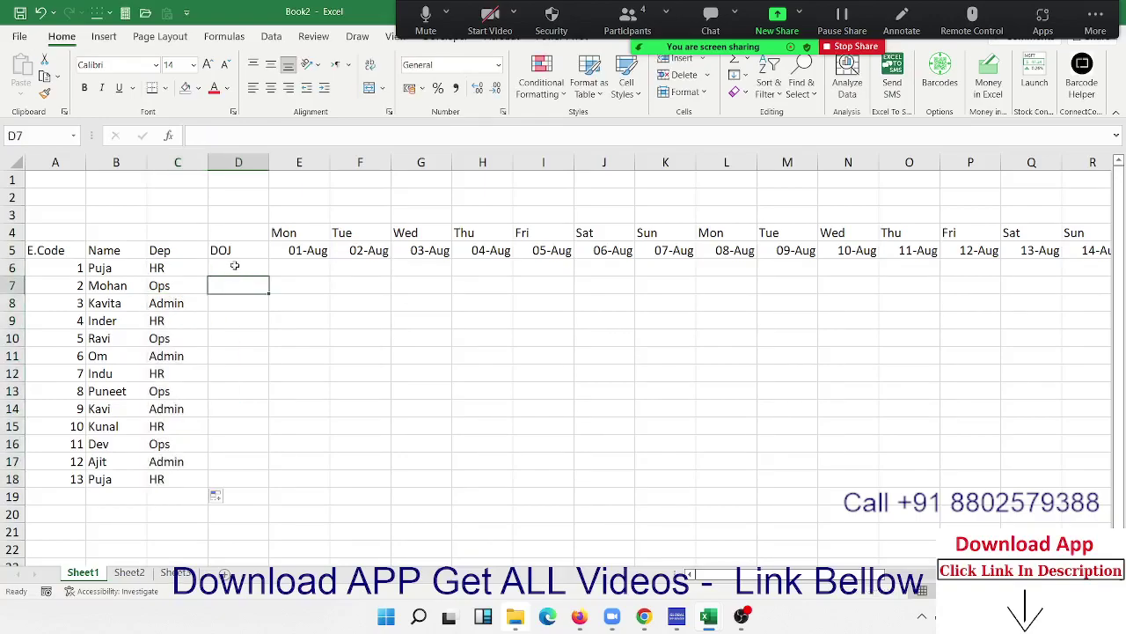
left_click(235, 269)
type("1/1/2022")
key("Return")
left_click(235, 268)
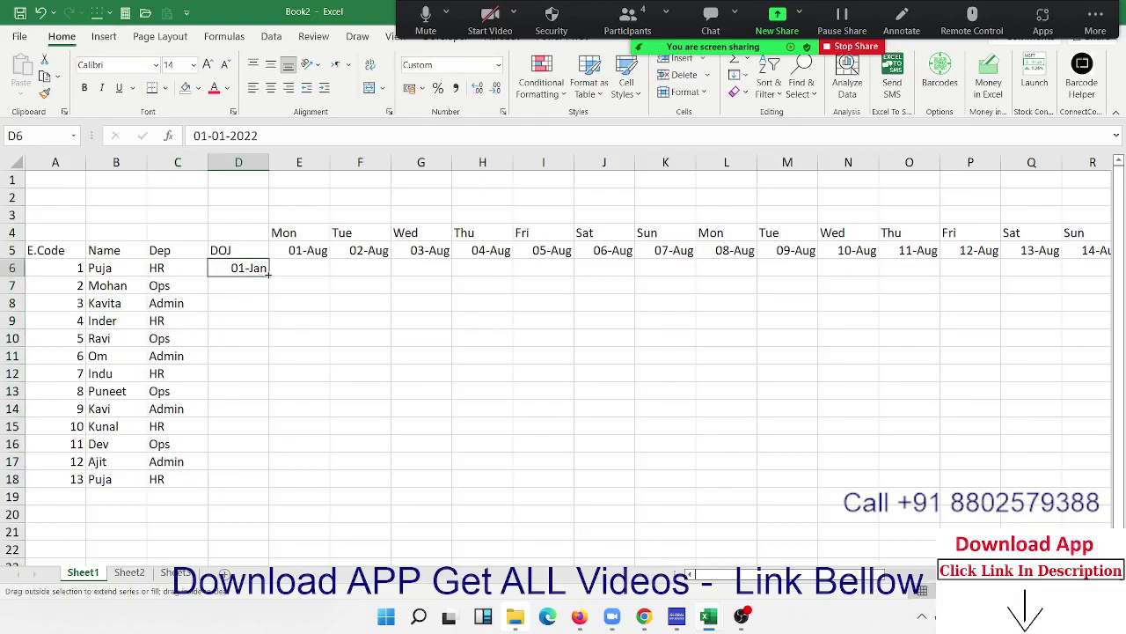
double_click(266, 277)
left_click(299, 271)
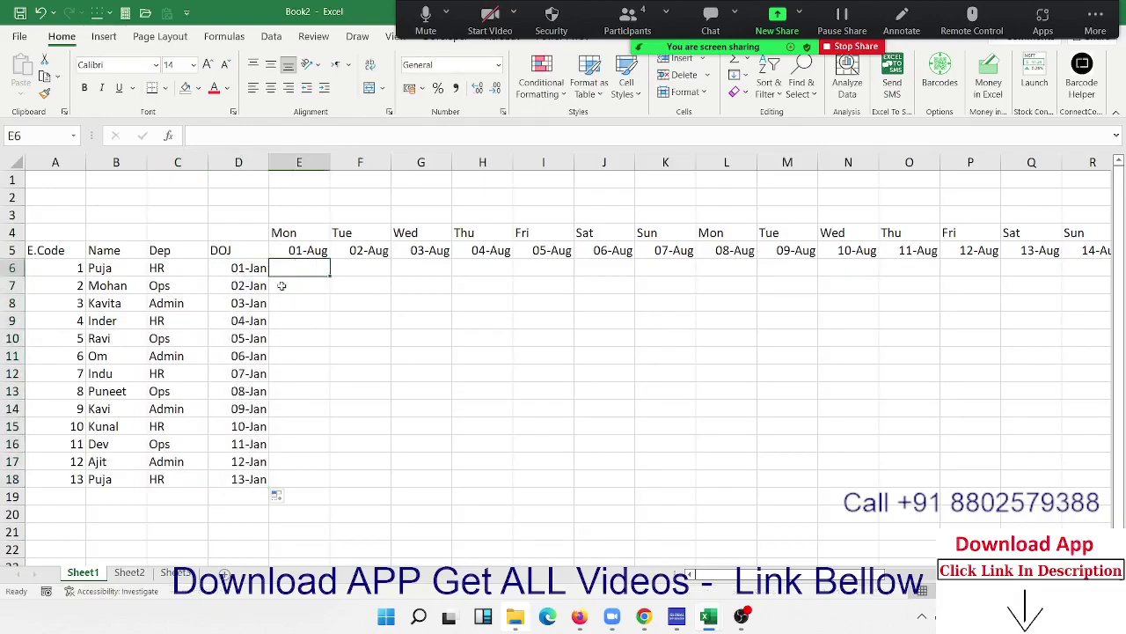
key("Up")
key("Up")
key("Left")
Select A4:AI18 and apply All Borders to the whole attendance table.
key("shift+Left")
key("shift+Left")
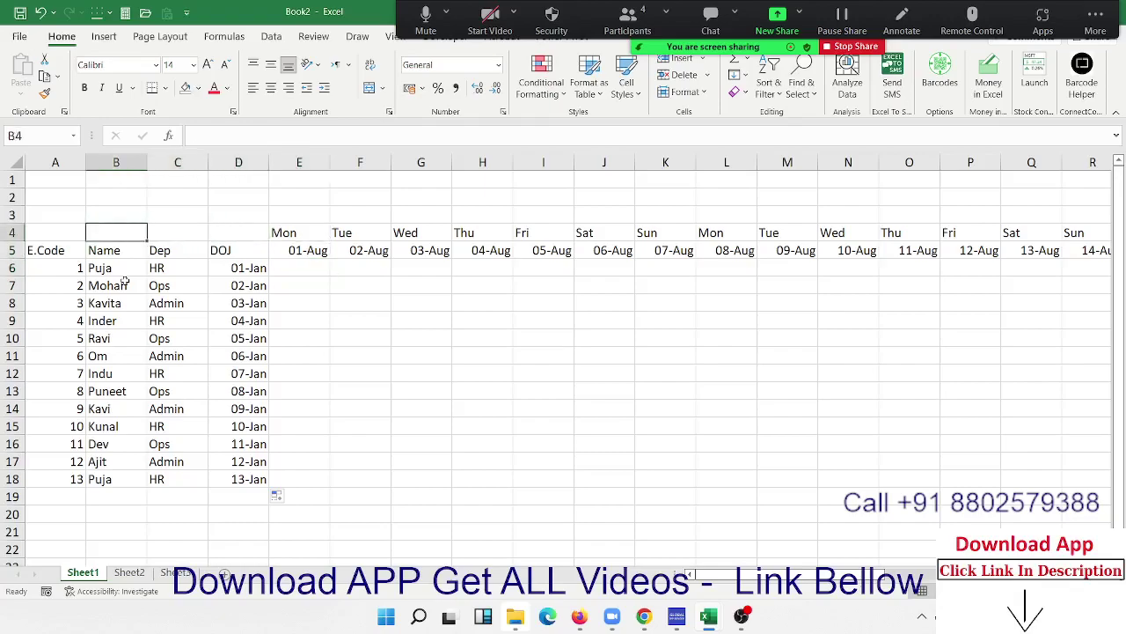
key("shift+Left")
key("ctrl+shift+Right")
key("shift+Down")
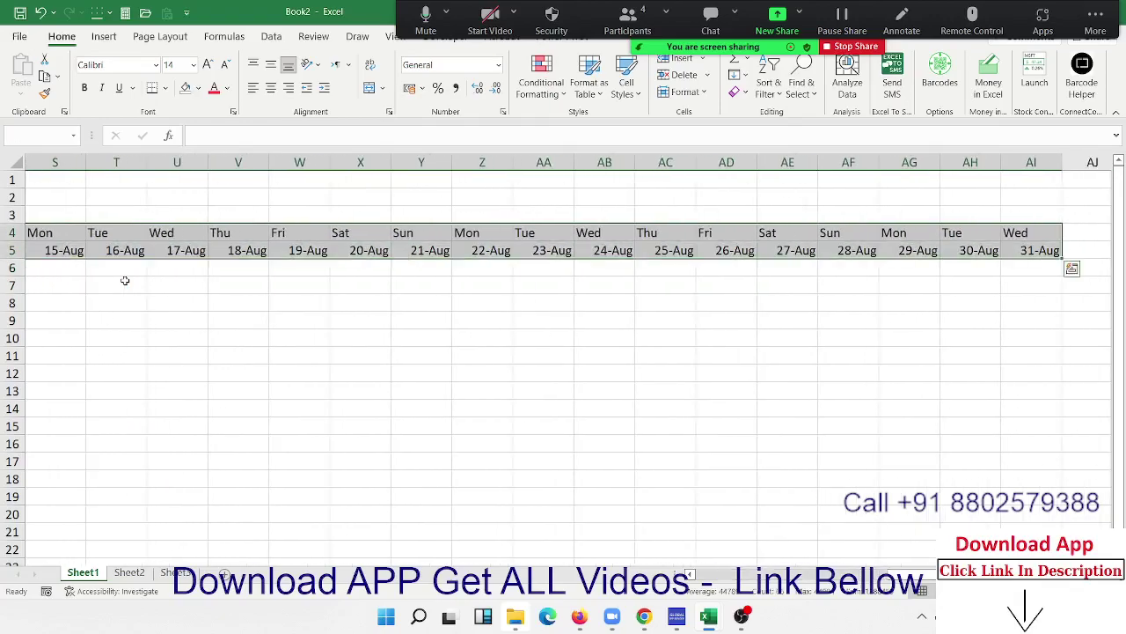
key("shift+Down")
key("shift+Down")
key("shift+Down")
key("shift+Down")
key("shift+Down")
key("shift+Down")
key("shift+Down")
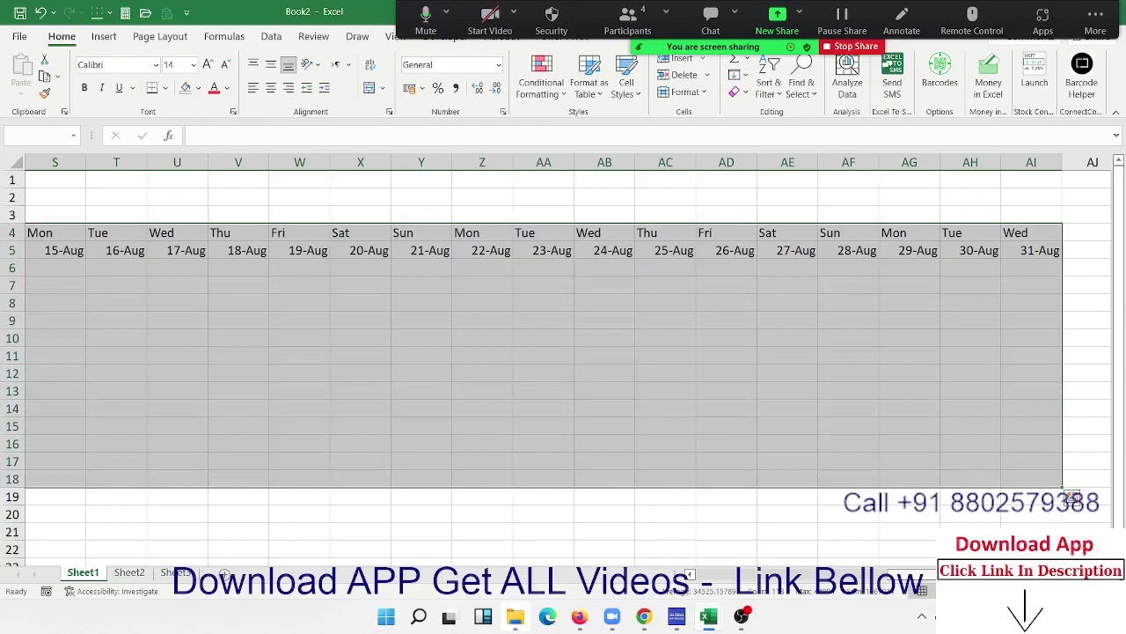
scroll(777, 563, "left", 10)
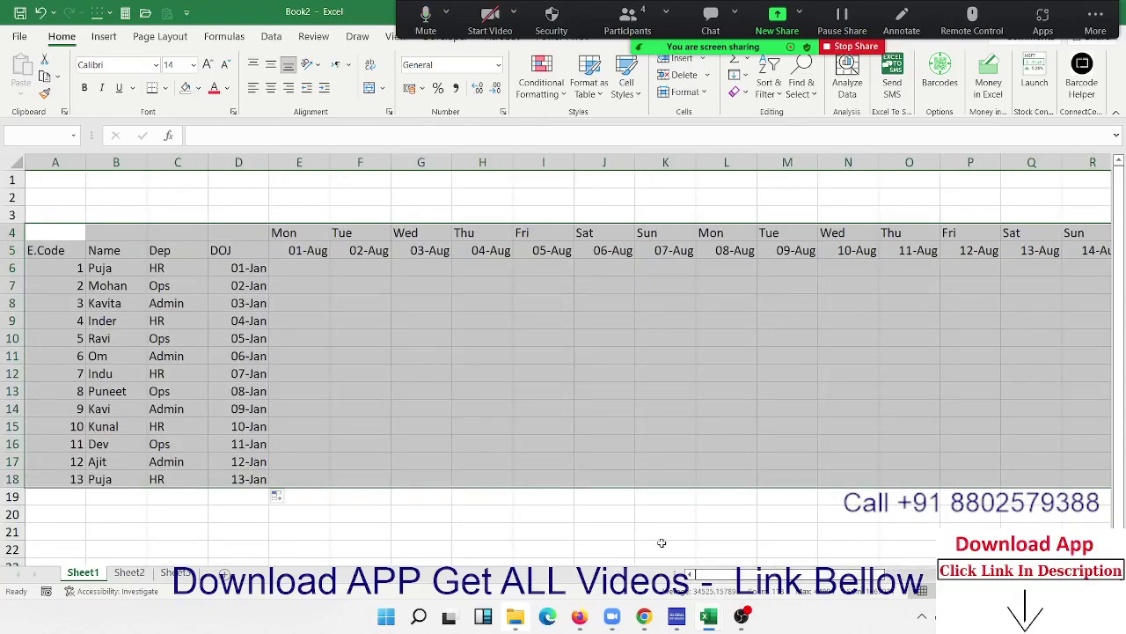
left_click(165, 89)
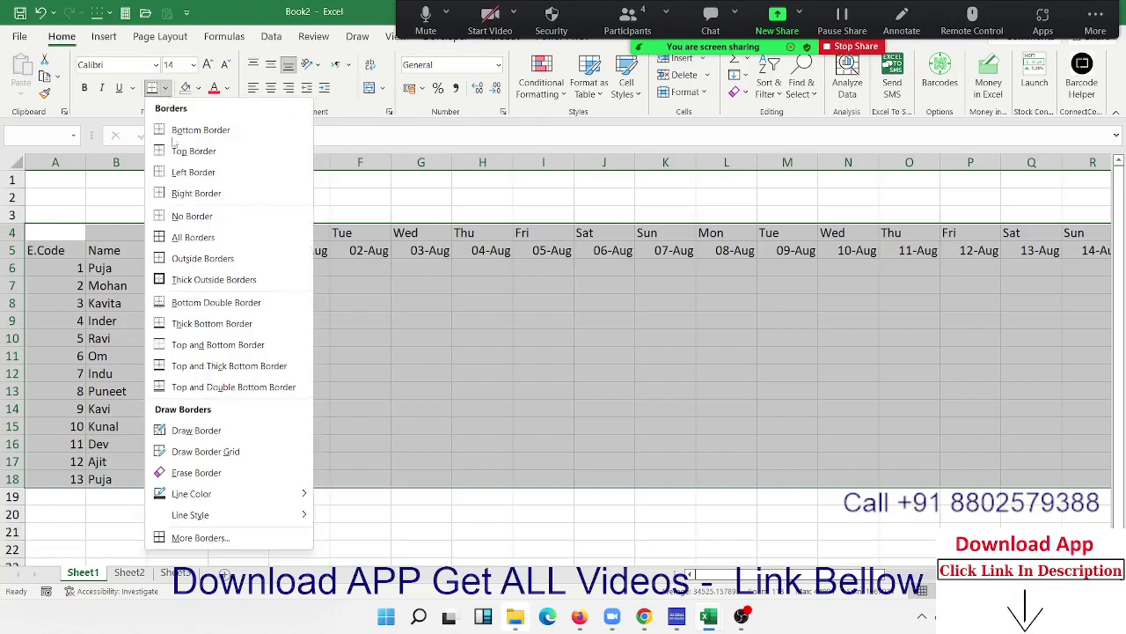
left_click(173, 238)
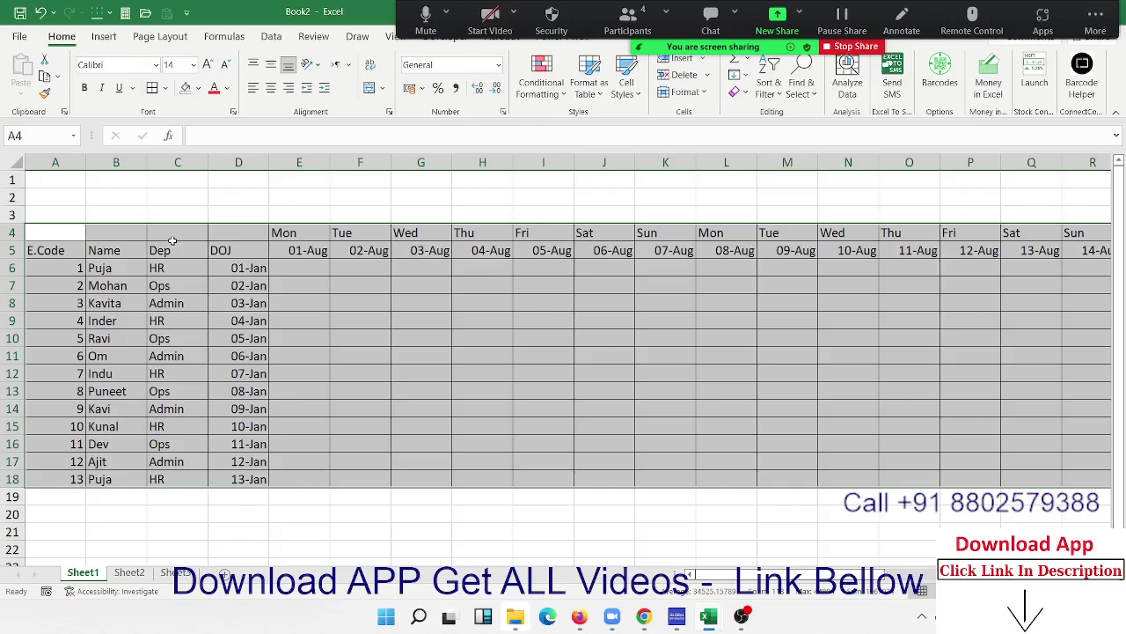
left_click(250, 389)
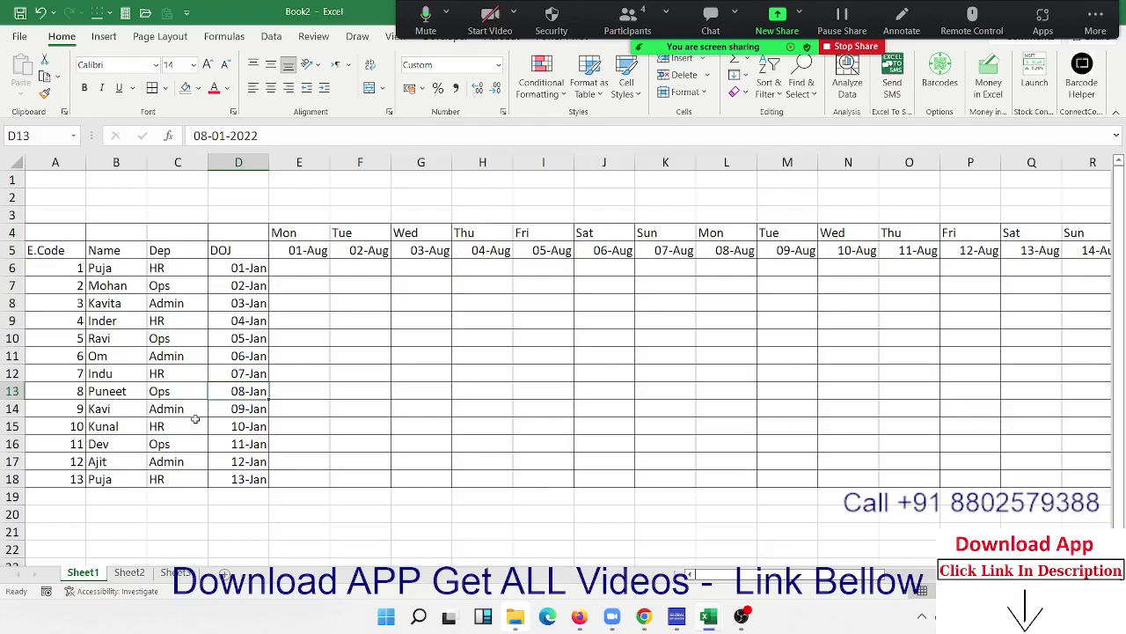
left_click(435, 350)
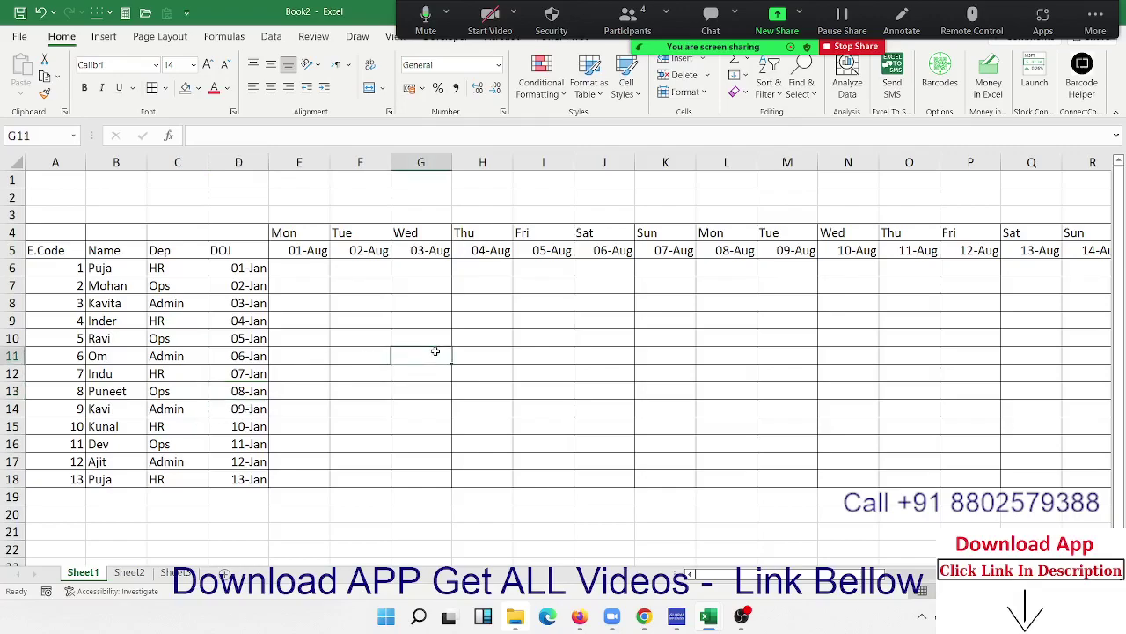
left_click(249, 352)
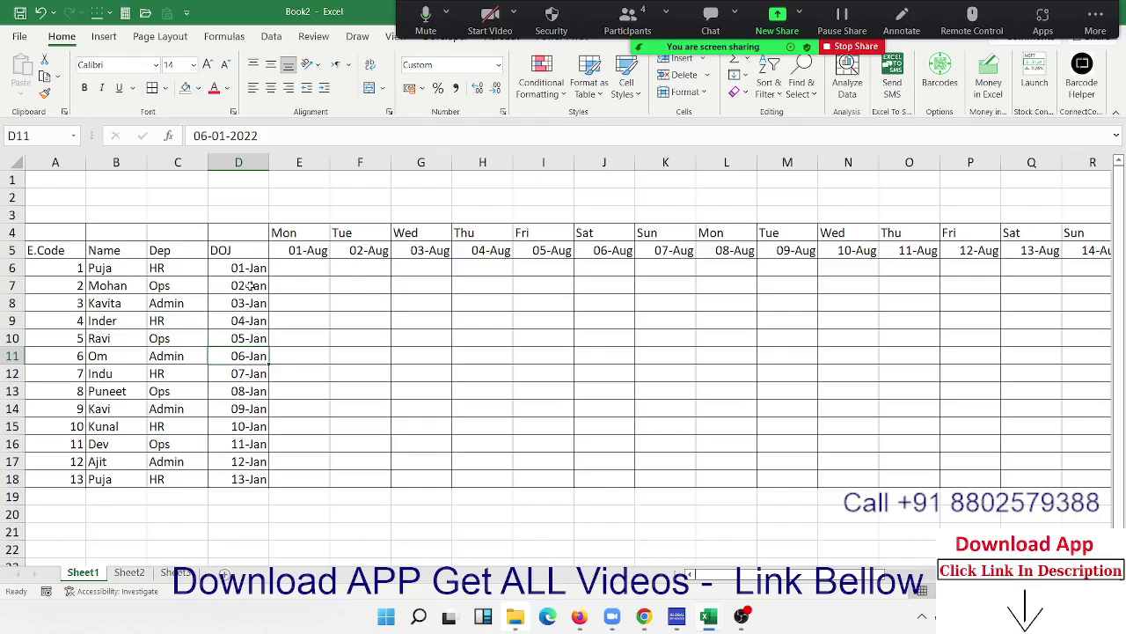
left_click_drag(248, 271, 237, 474)
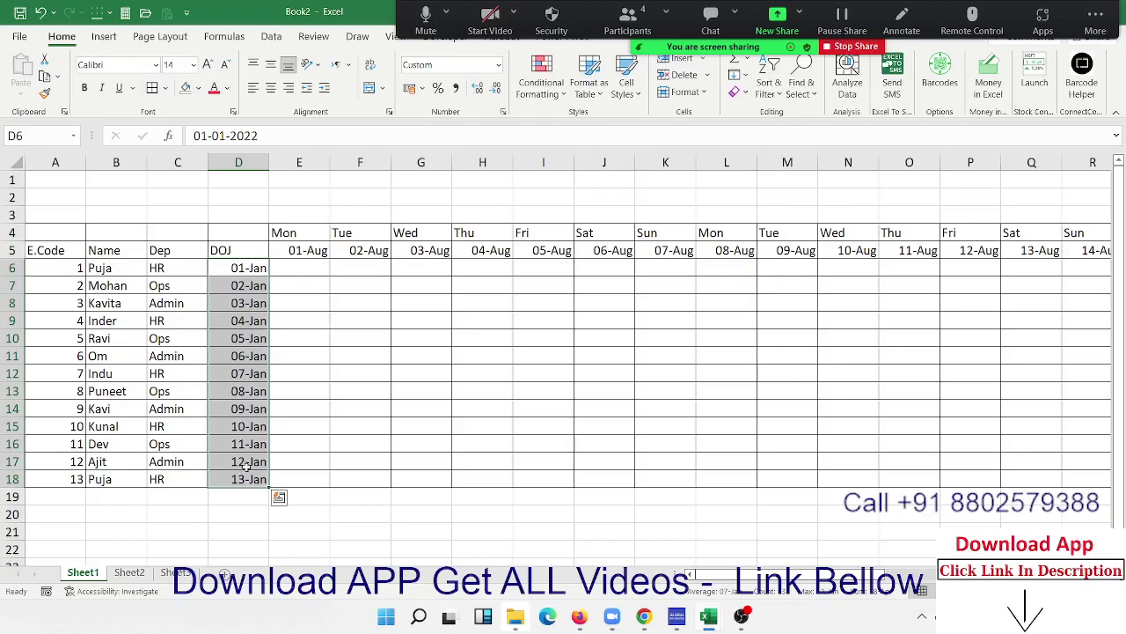
left_click(475, 355)
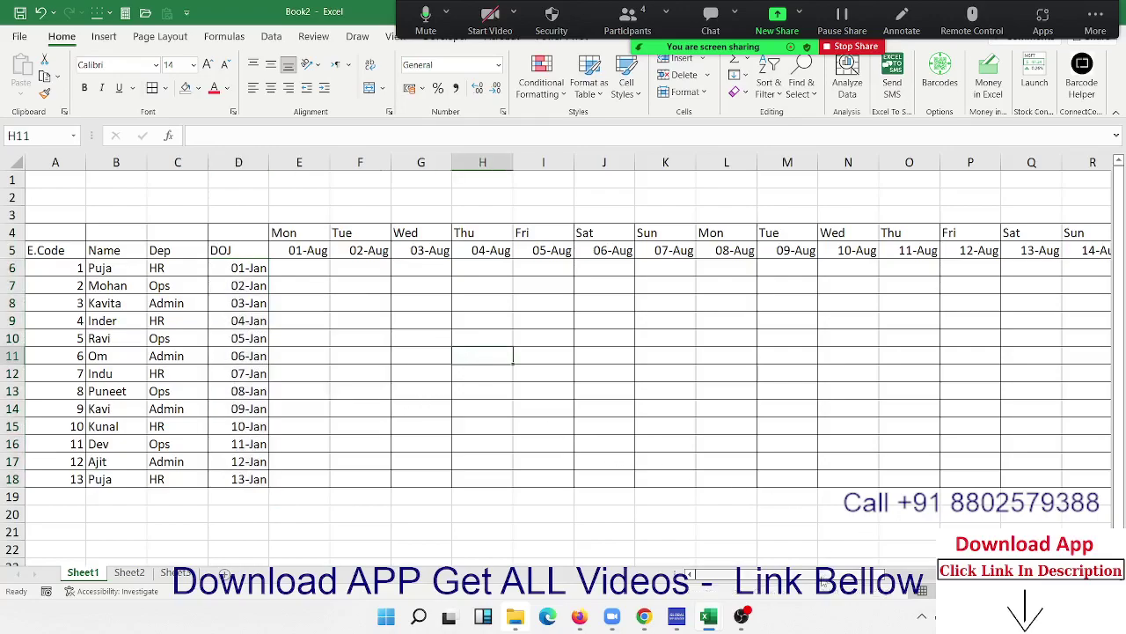
mouse_move(823, 574)
left_mouse_down()
mouse_move(880, 573)
mouse_move(769, 563)
left_mouse_up()
left_click(60, 200)
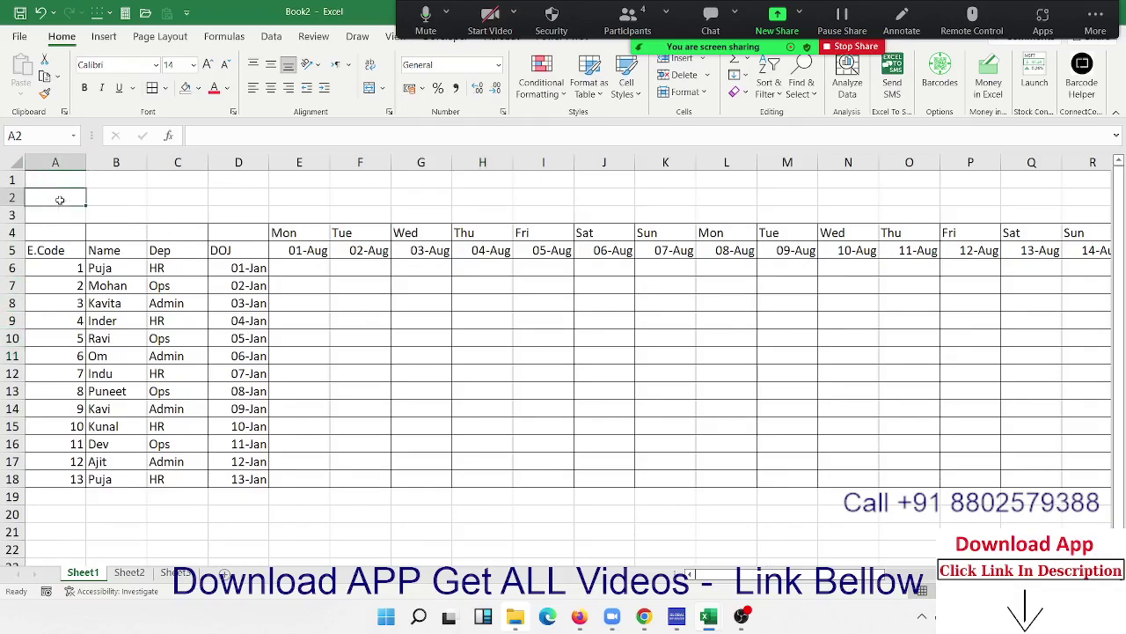
Type Month in A2, merge B2:D2, and link it to the first date with =E5.
type("Month")
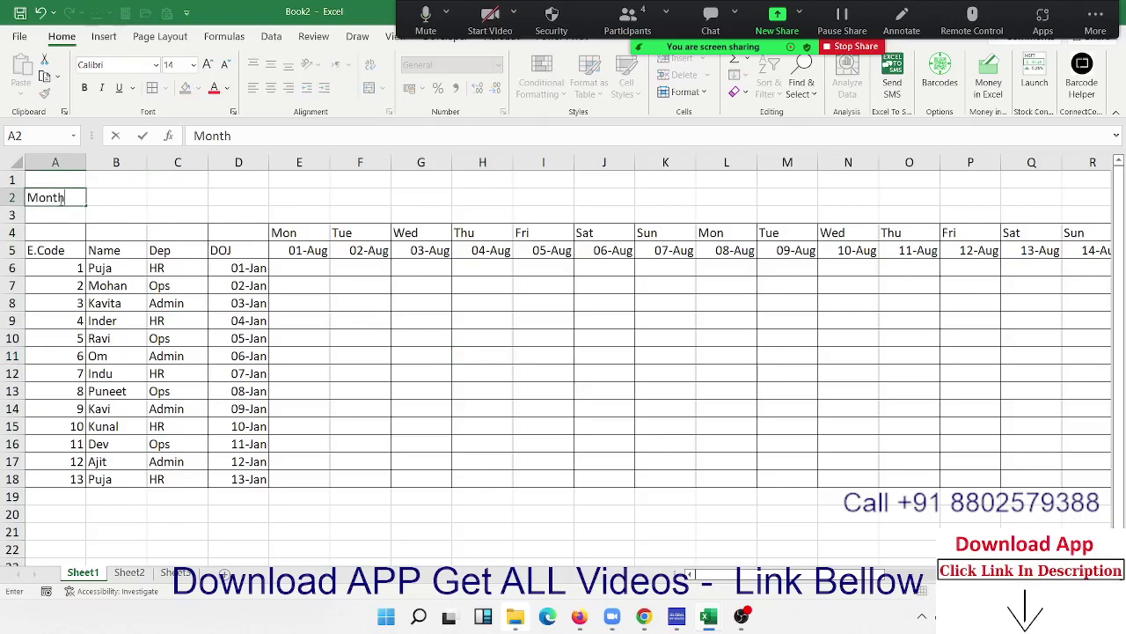
key("ctrl+Return")
left_click_drag(116, 197, 238, 197)
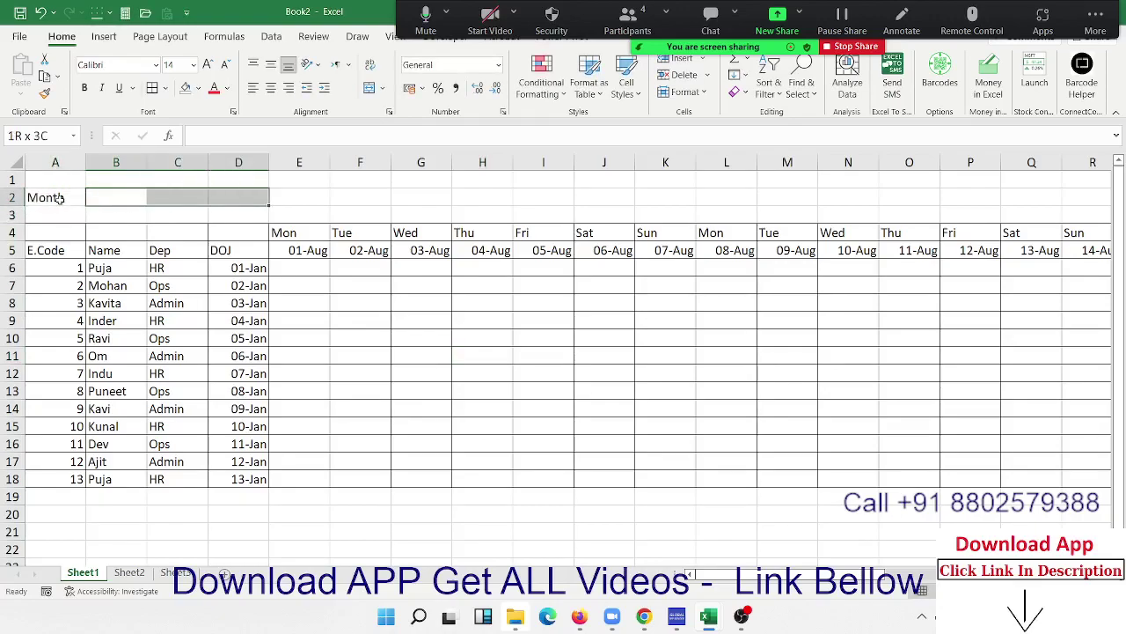
left_click(371, 91)
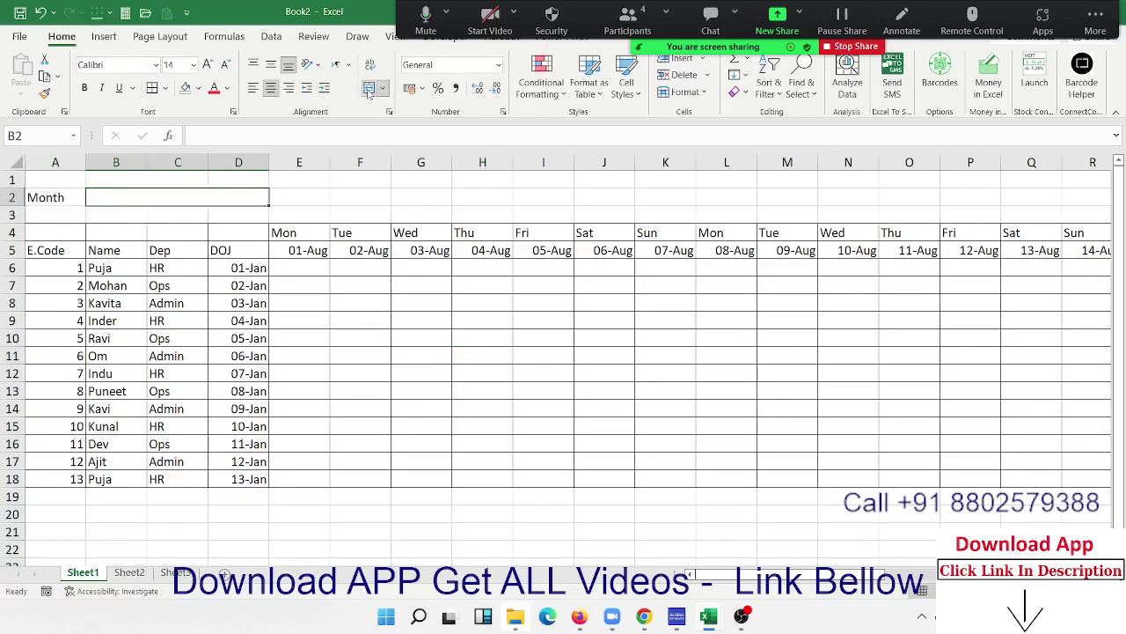
type("=")
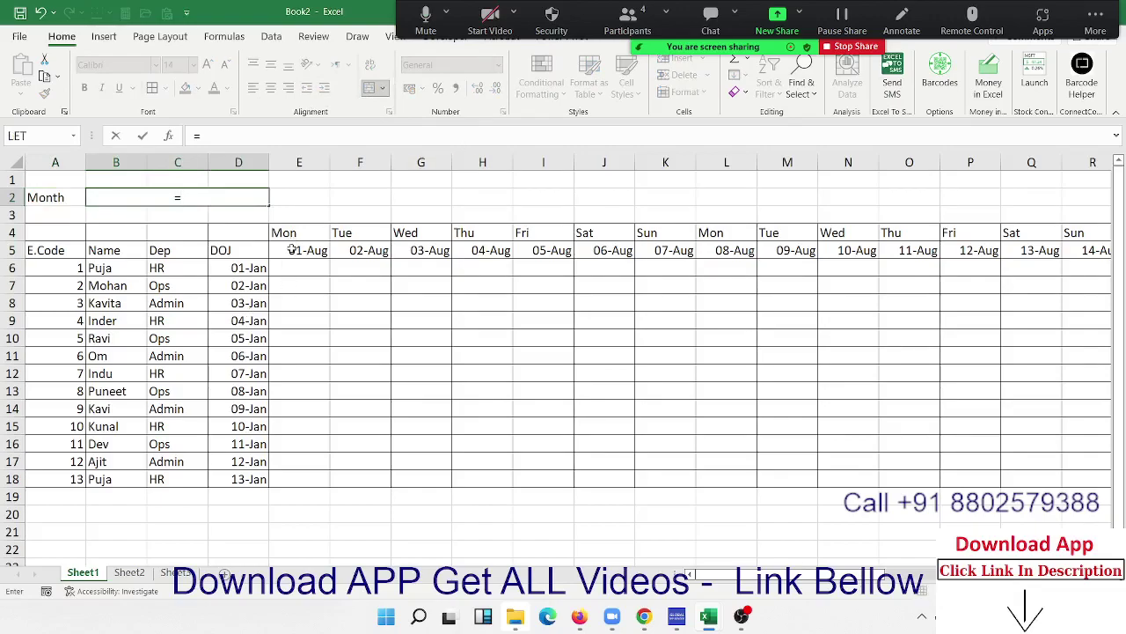
left_click(292, 250)
key("ctrl+Return")
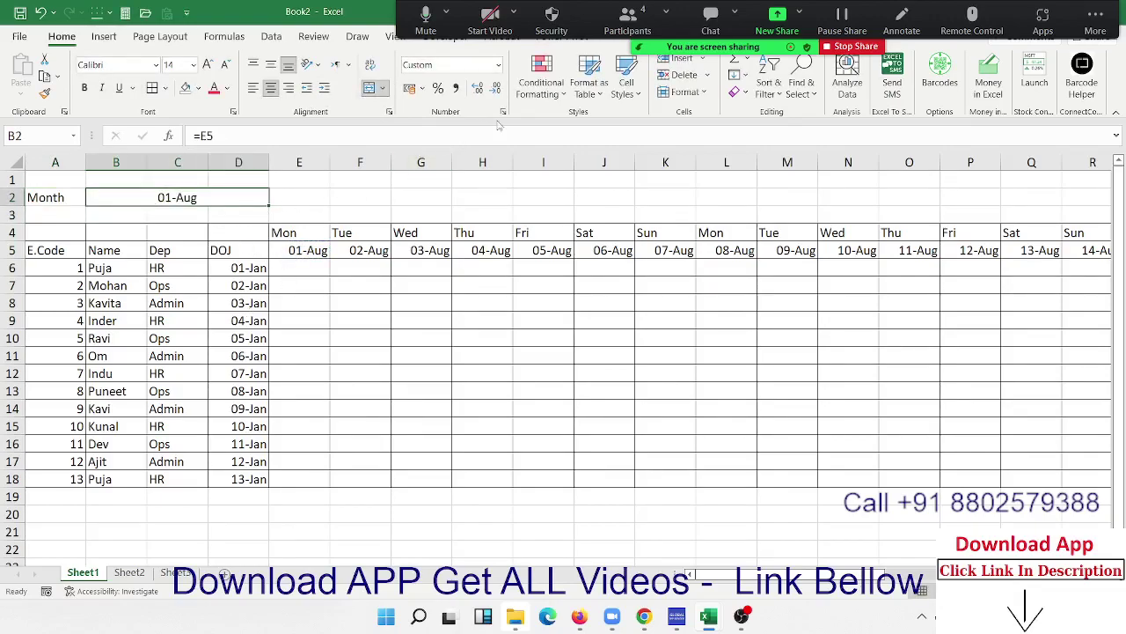
Give B2 the custom number format mmm-yy so it displays Aug-22.
left_click(504, 112)
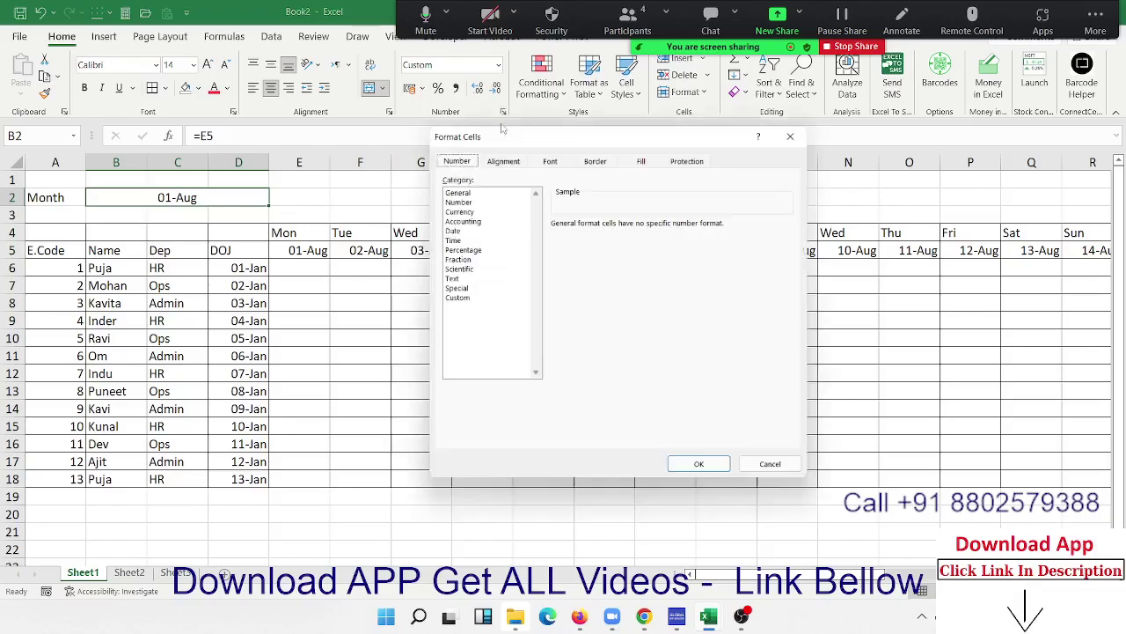
left_click(453, 298)
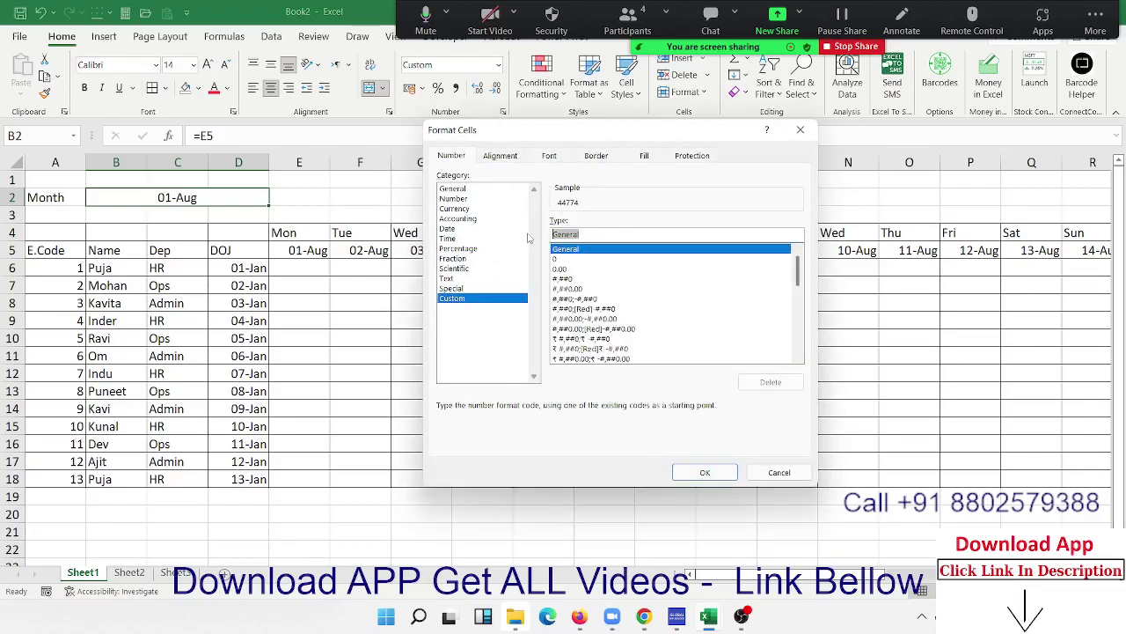
type("mmm")
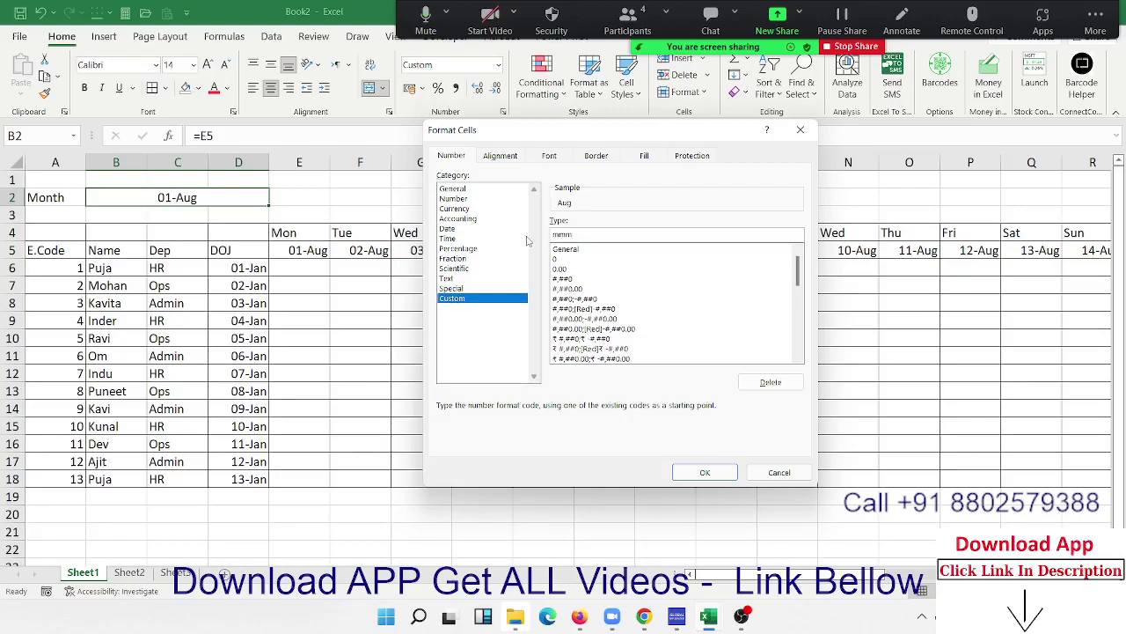
type("-yy")
key("Return")
key("Down")
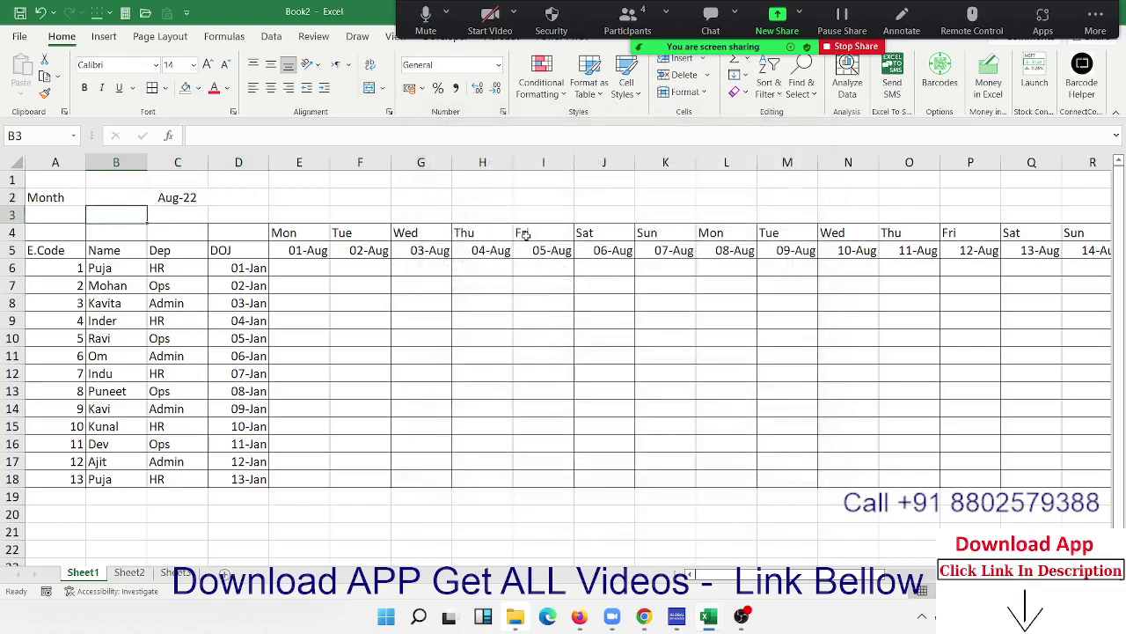
key("Down")
key("Down")
key("Right")
key("Right")
key("Right")
Apply the custom format dd to the row 5 August dates, showing 01, 02, 03….
key("ctrl+shift+Right")
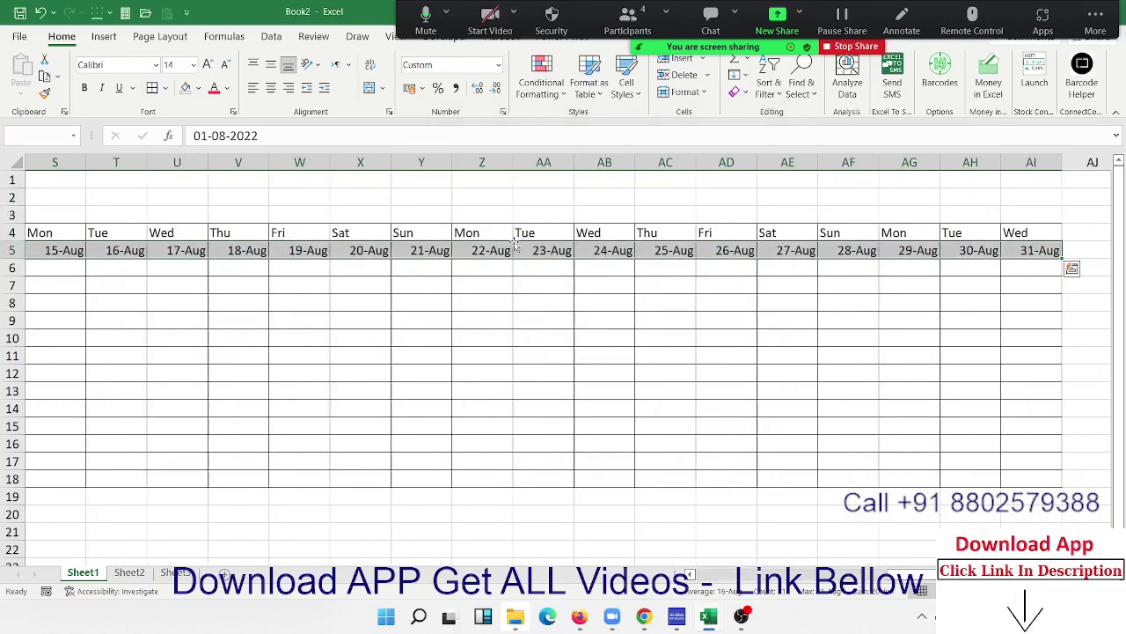
right_click(564, 256)
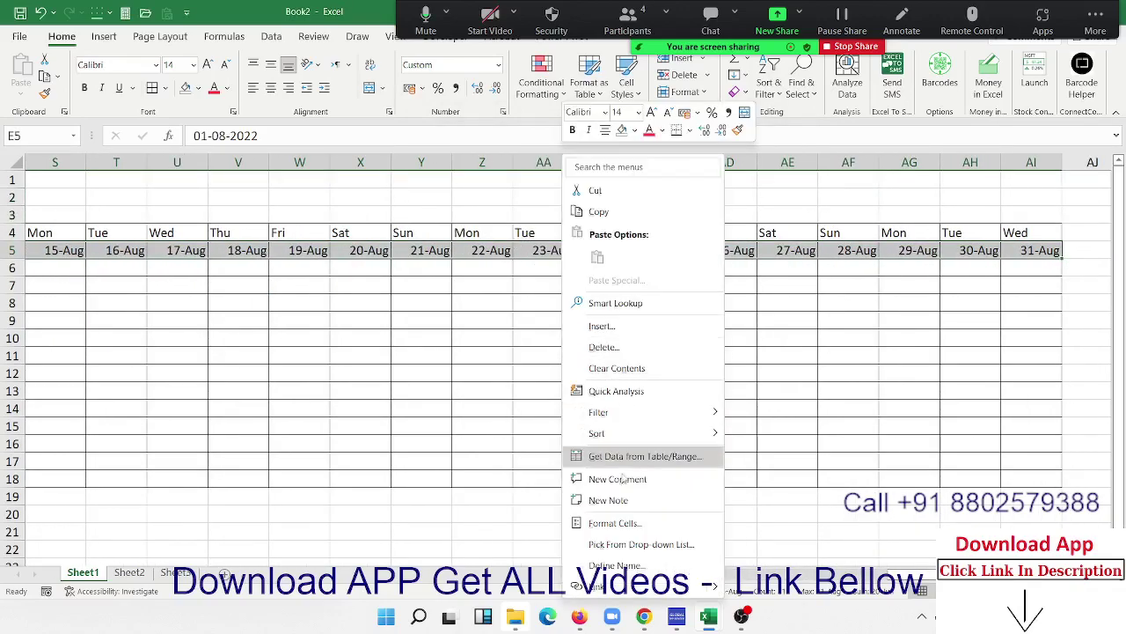
left_click(625, 524)
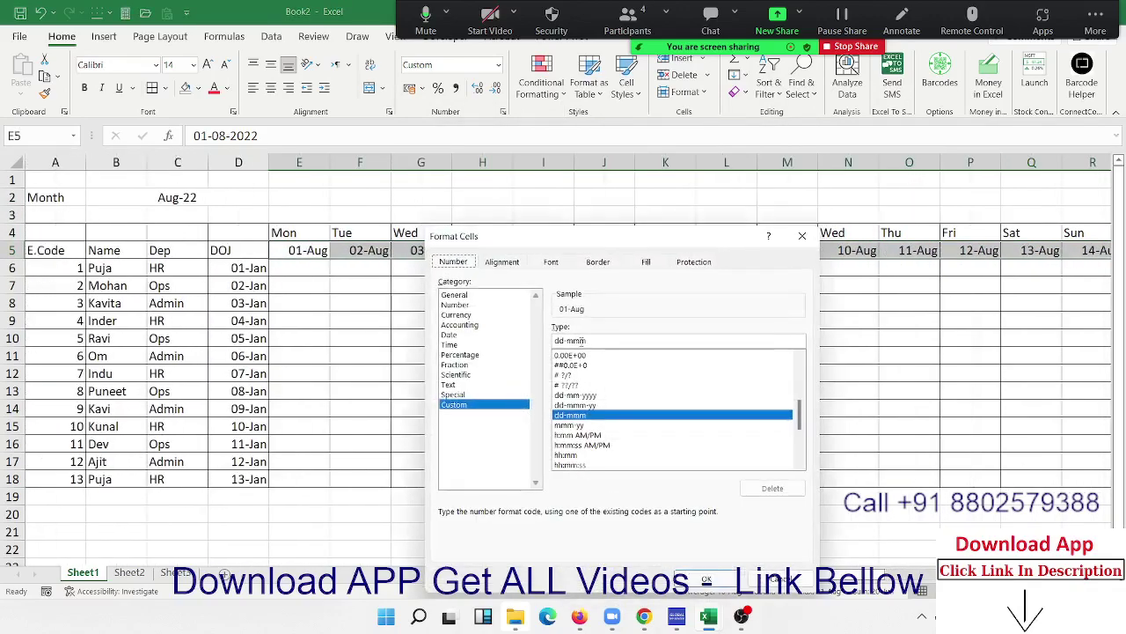
key("Tab")
type("dd")
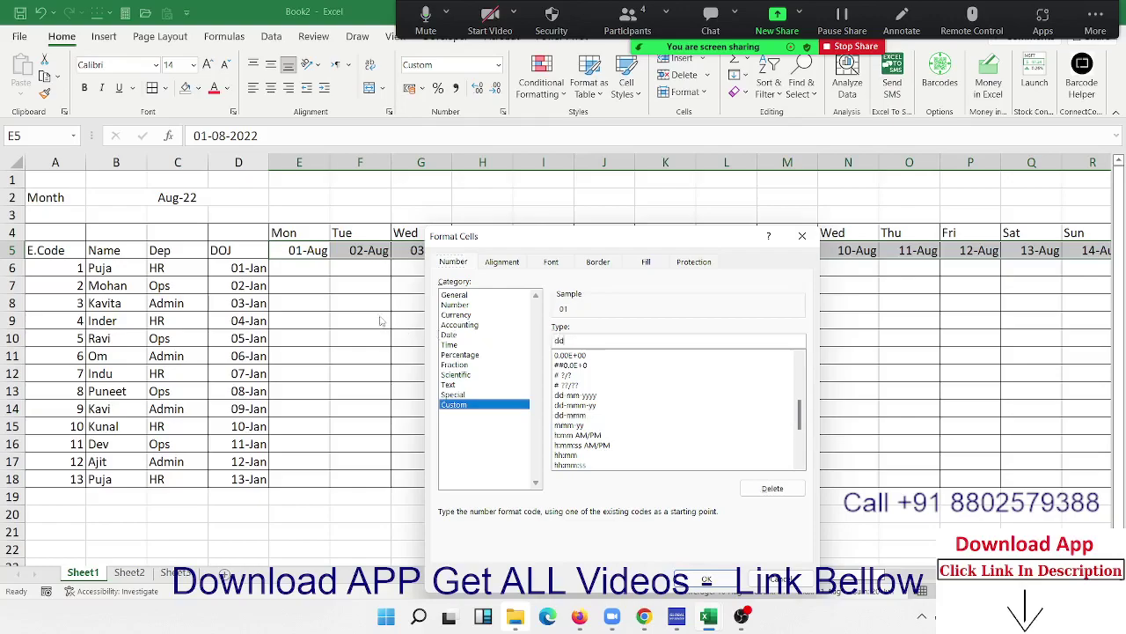
key("Return")
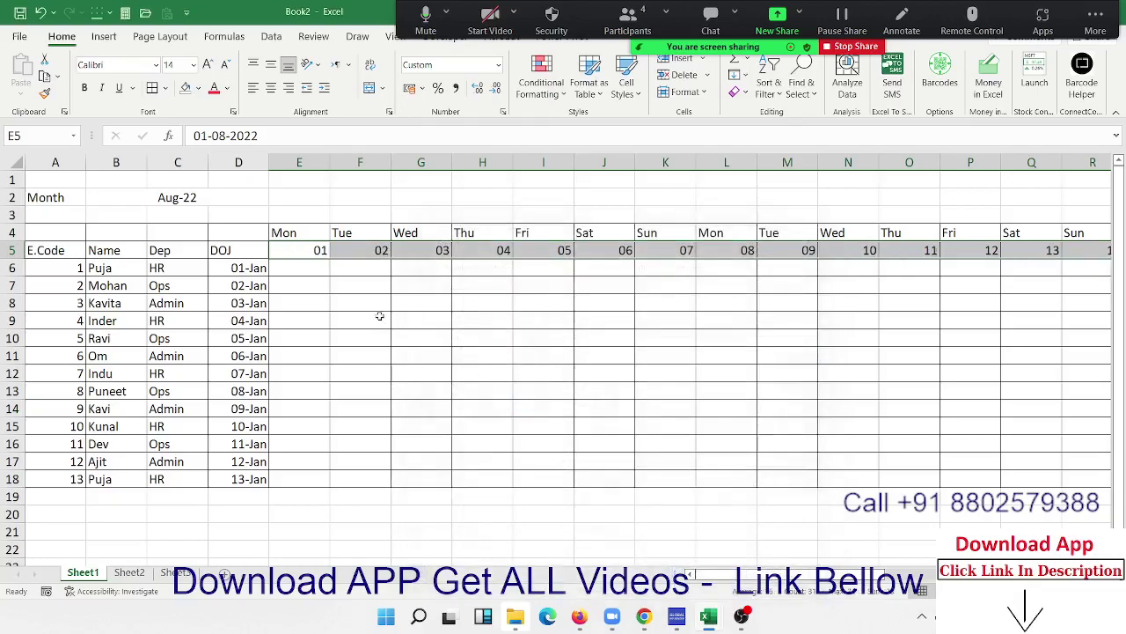
AutoFit every column width so all 31 days fit, then open the print preview.
left_click(381, 320)
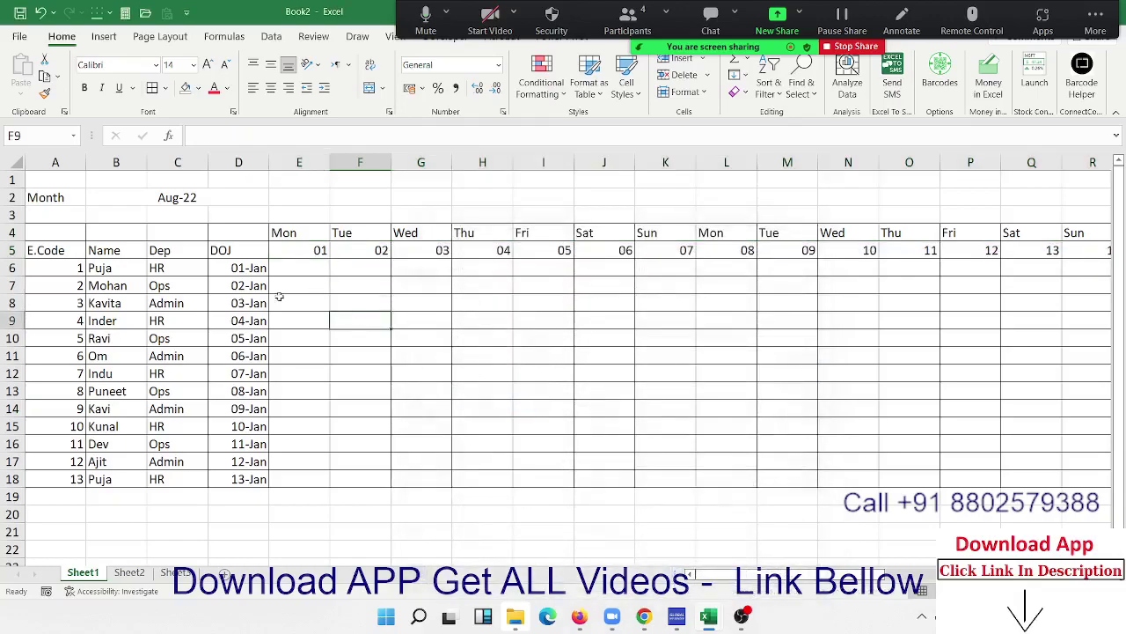
left_click(12, 165)
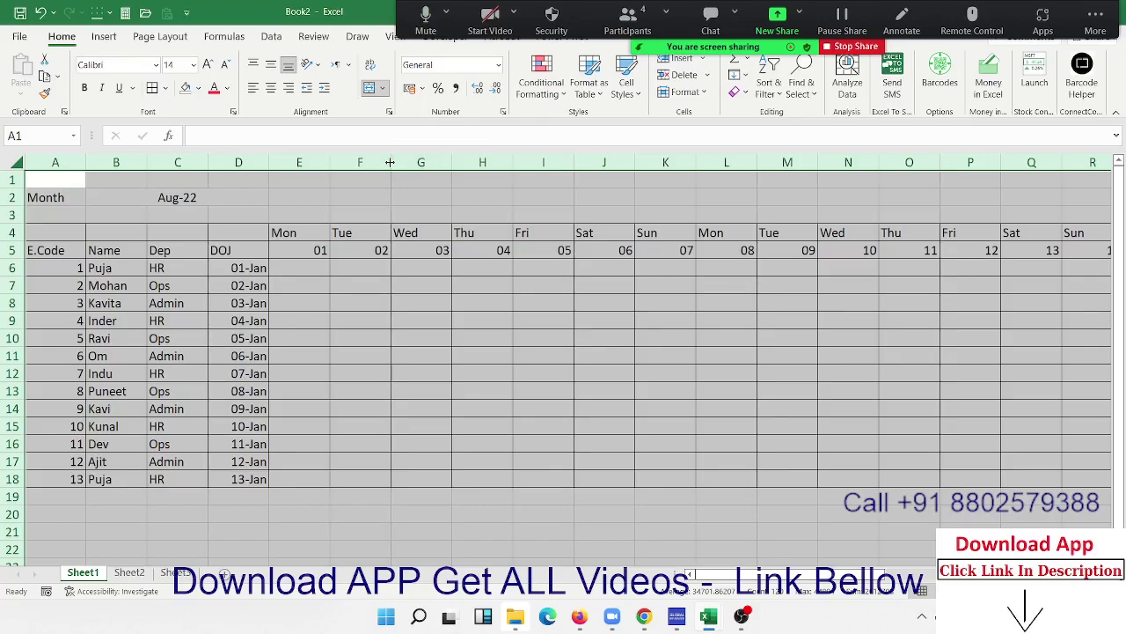
double_click(390, 163)
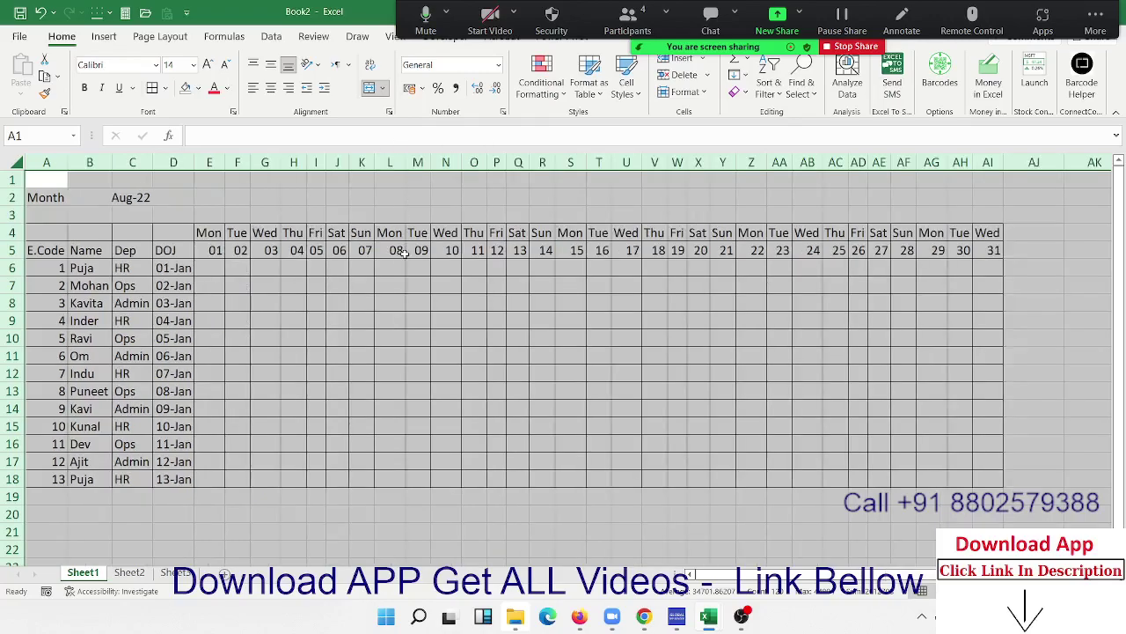
left_click(336, 282)
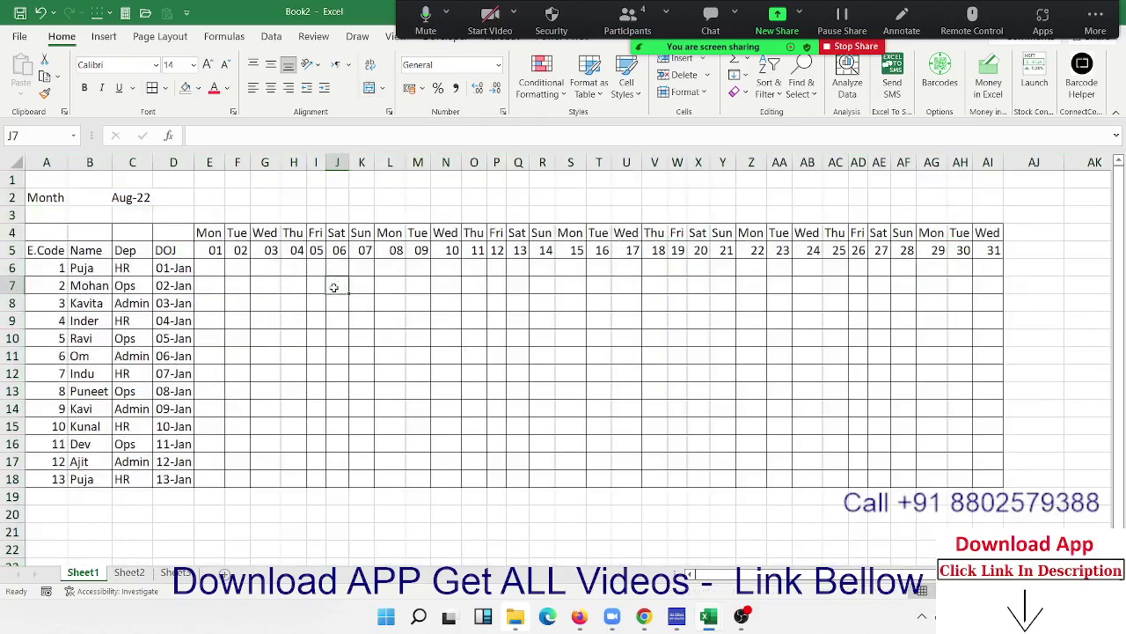
key("ctrl+p")
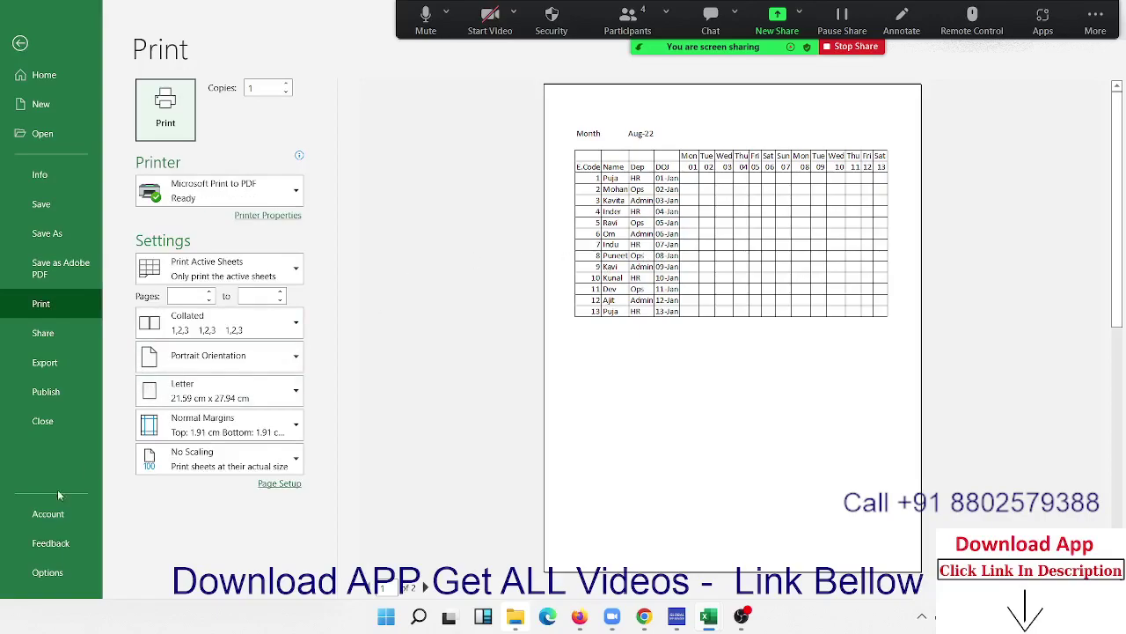
Set printing to Landscape, Narrow margins and Fit Sheet on One Page, then return to the sheet.
left_click(195, 354)
left_click(204, 432)
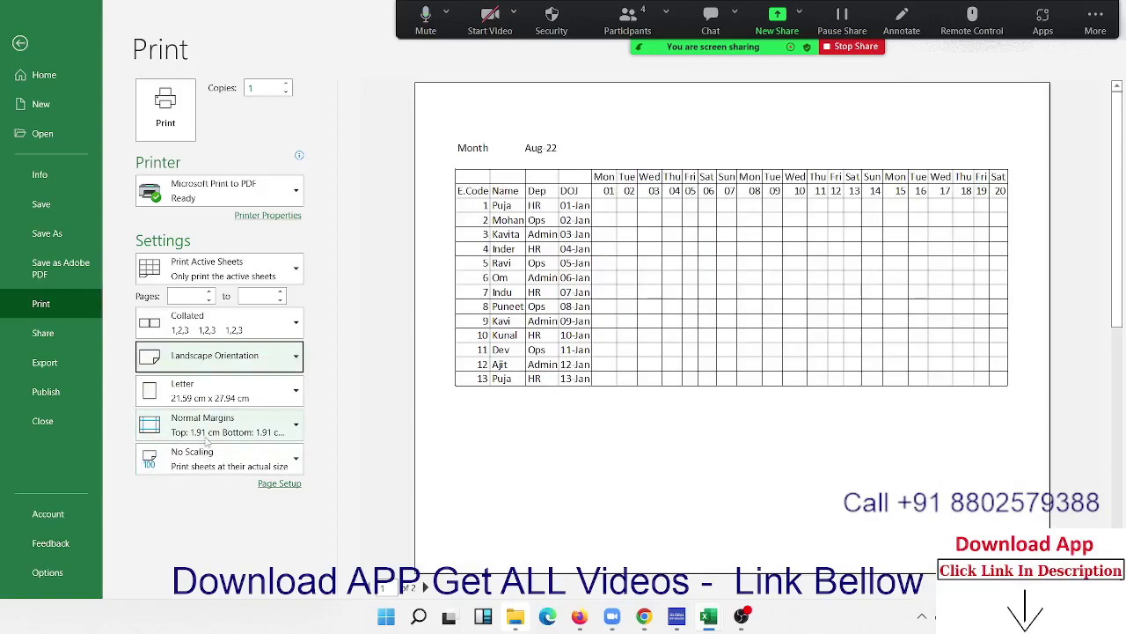
left_click(204, 427)
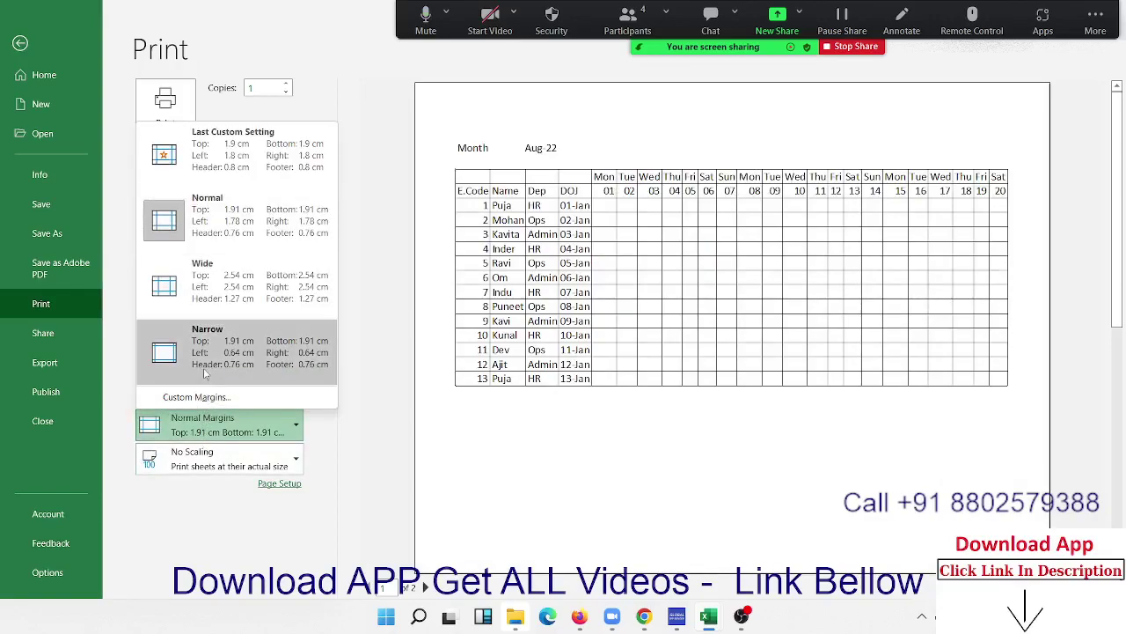
left_click(204, 373)
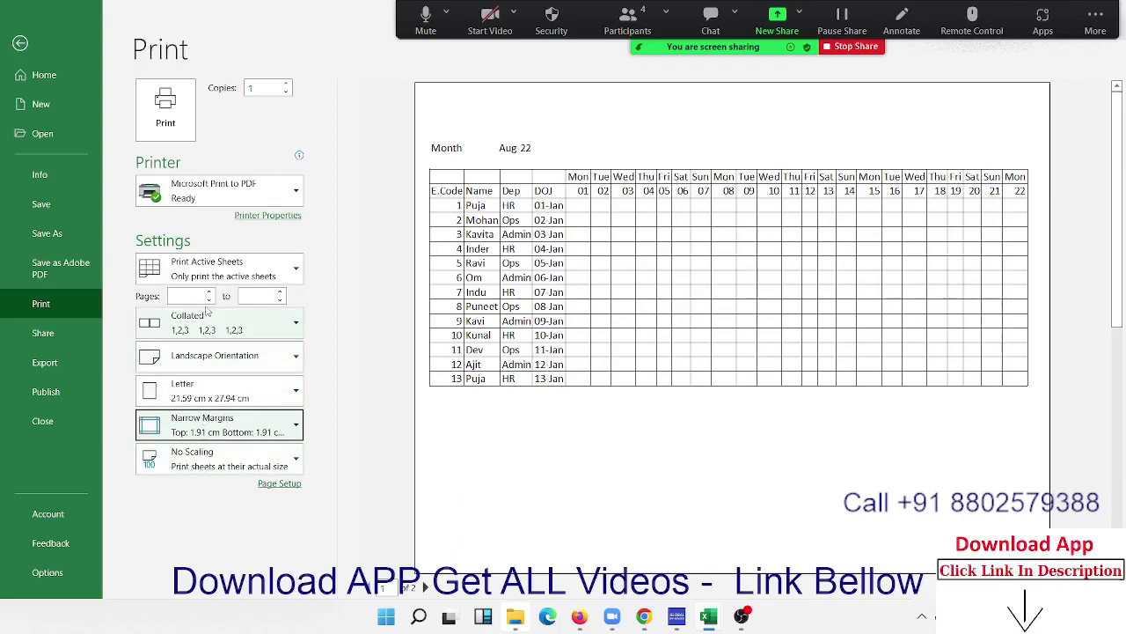
left_click(208, 467)
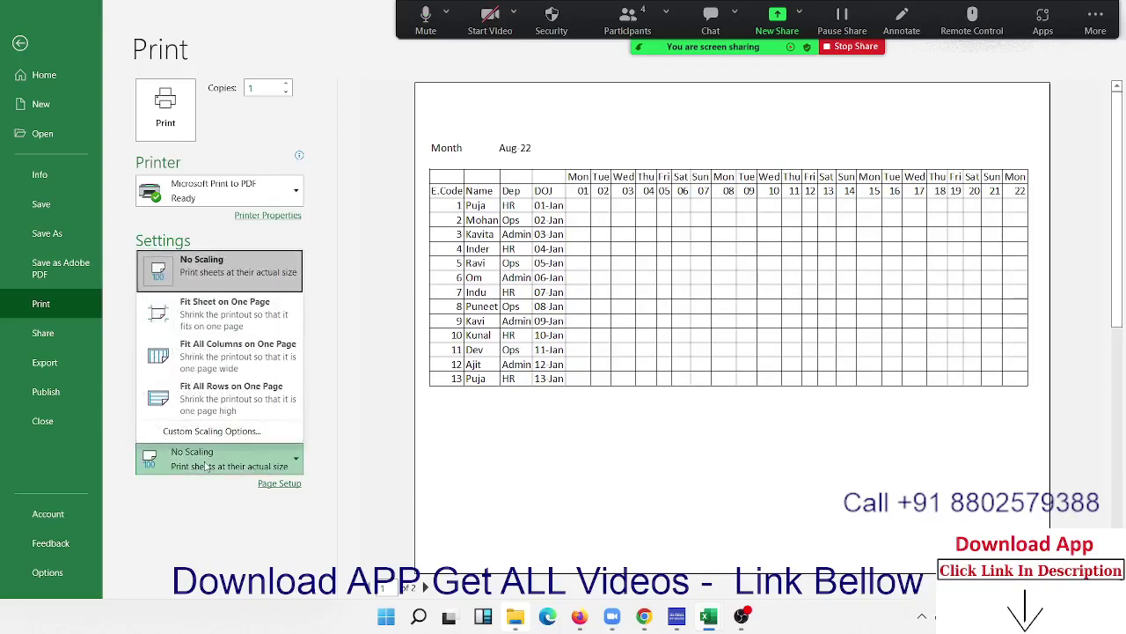
left_click(196, 317)
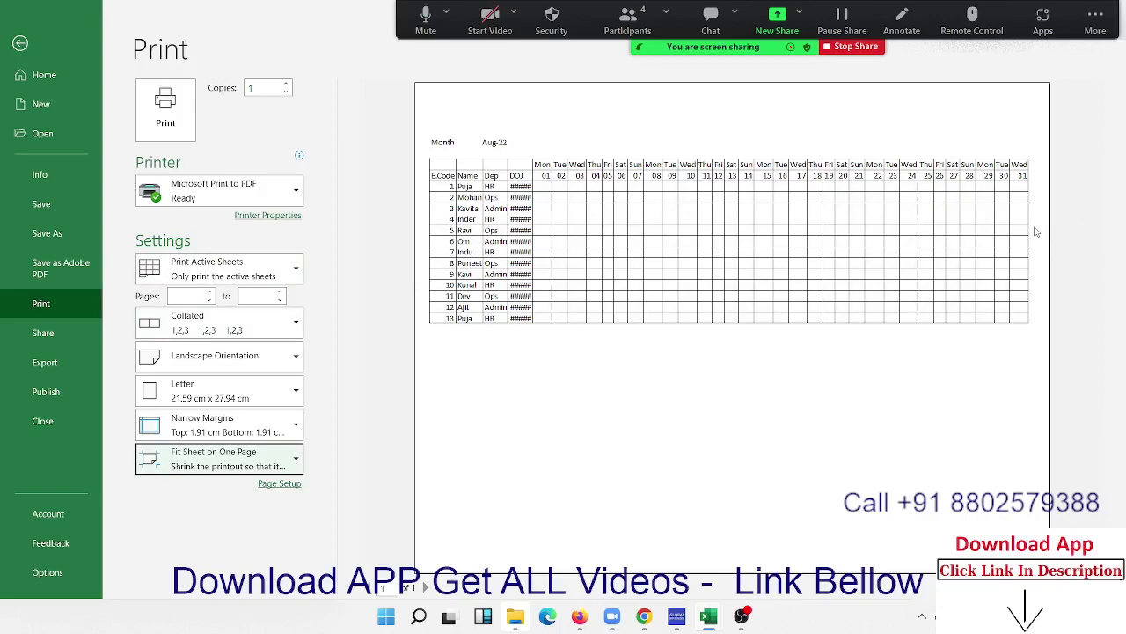
key("Escape")
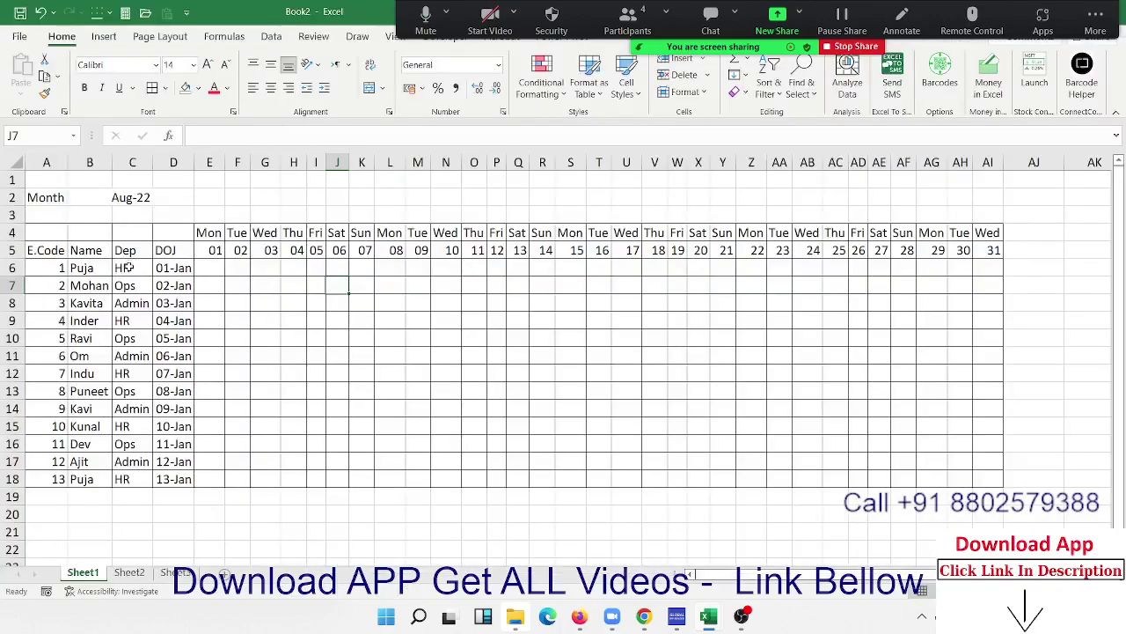
Check the contents of C6, B2 and G5, then open Conditional Formatting with E6 selected.
left_click(129, 264)
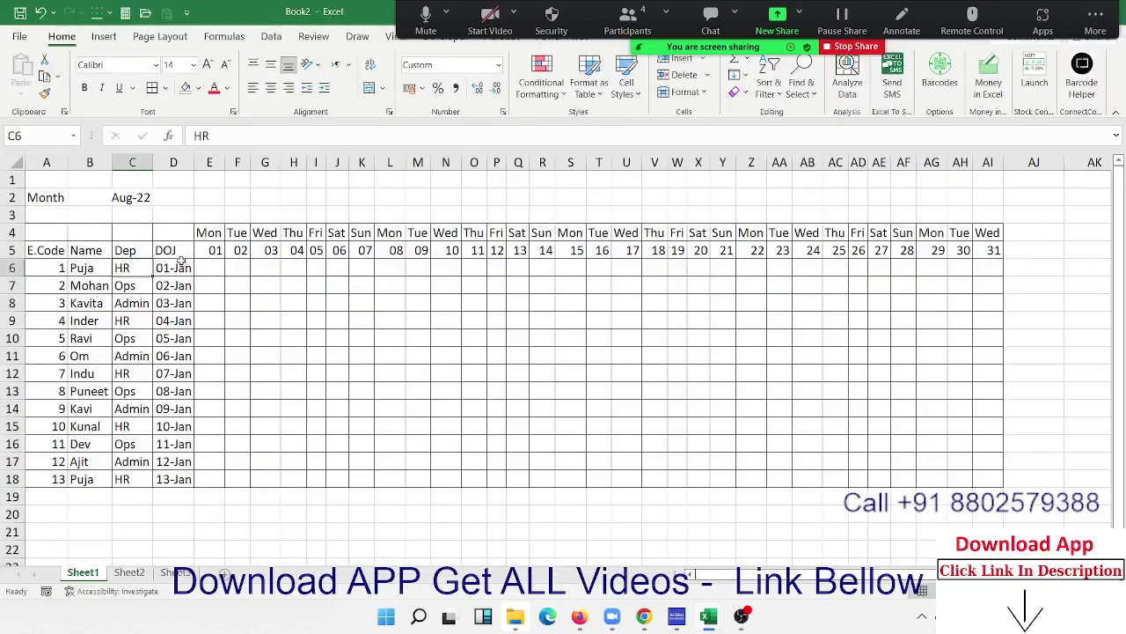
left_click(176, 252)
left_click(134, 199)
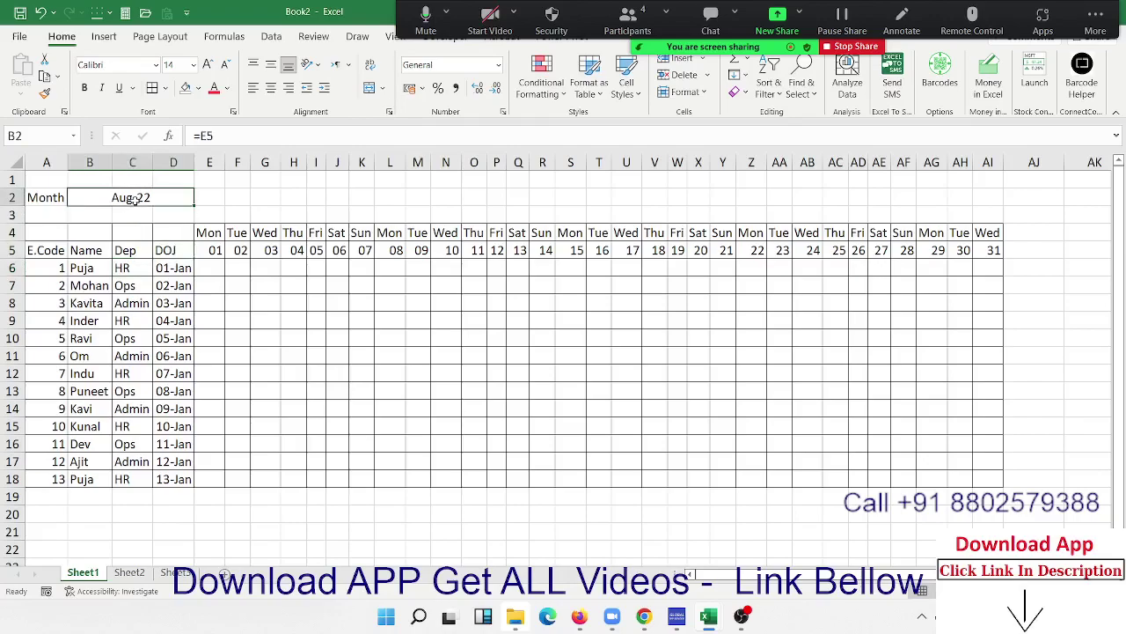
left_click(264, 251)
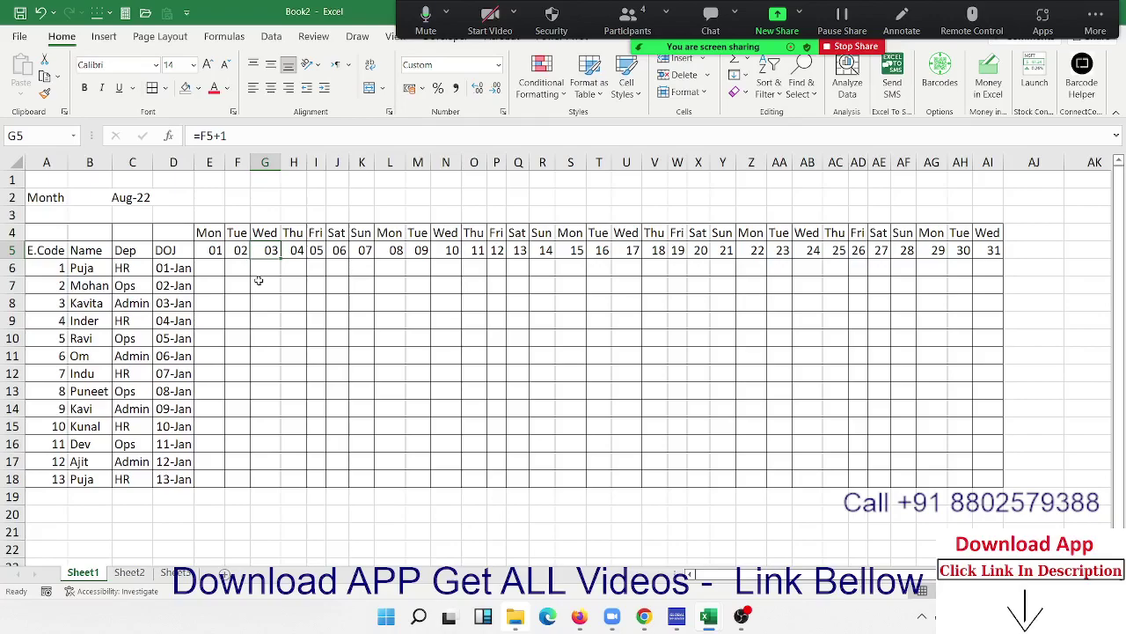
key("Left")
key("Left")
key("Down")
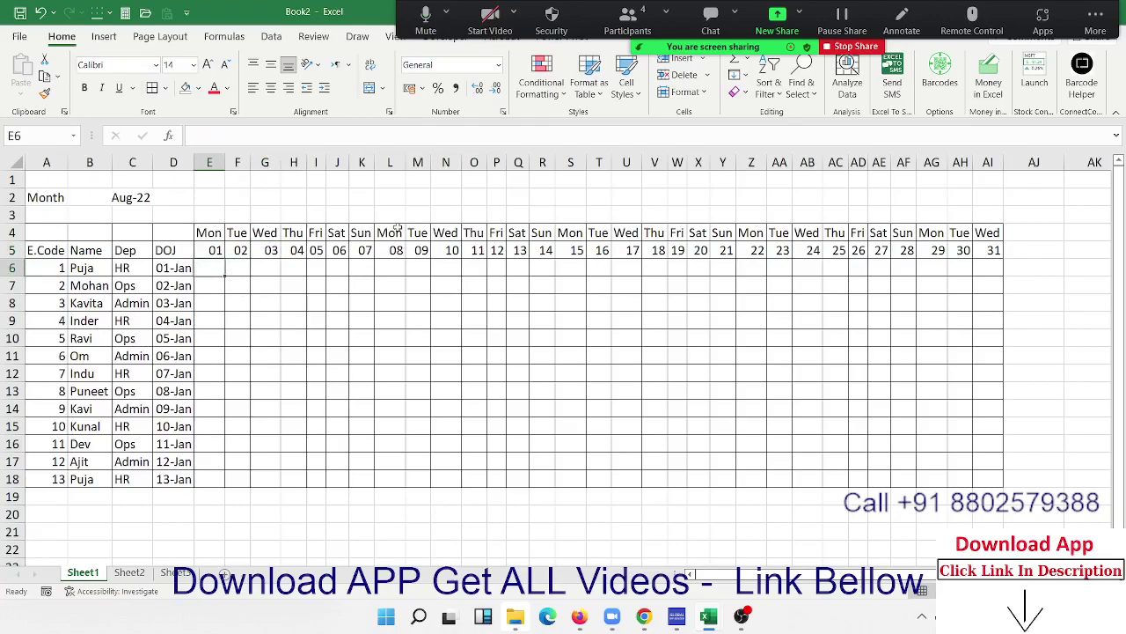
left_click(539, 85)
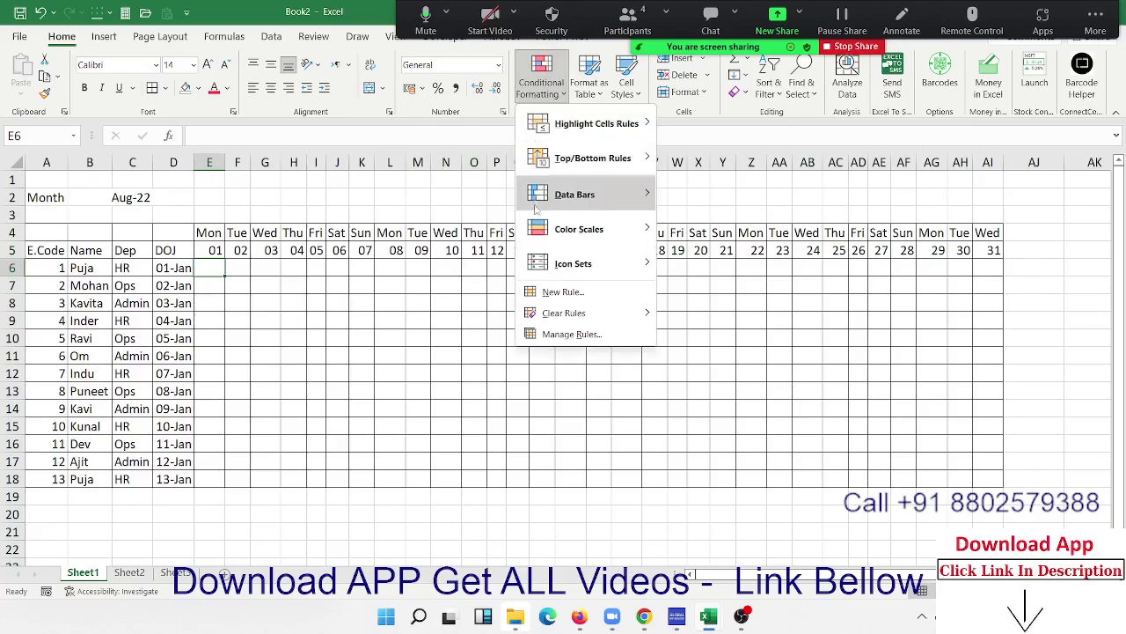
Create a formula rule =OR(E$4="sat",E$4="Sun") to detect weekend columns.
left_click(555, 294)
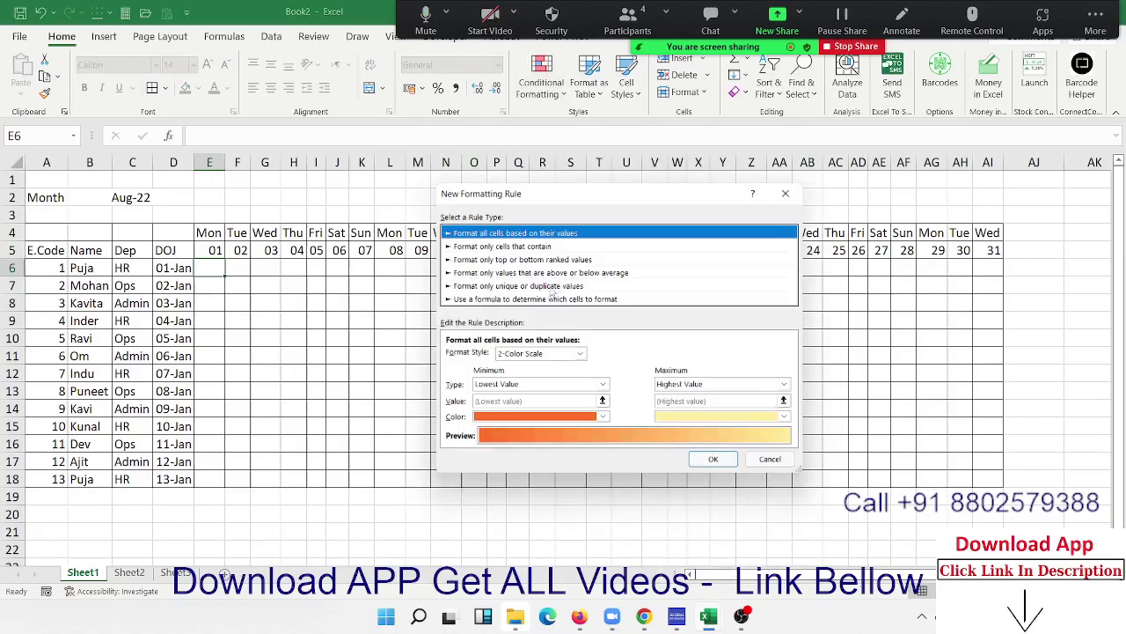
left_click(466, 301)
left_click(476, 355)
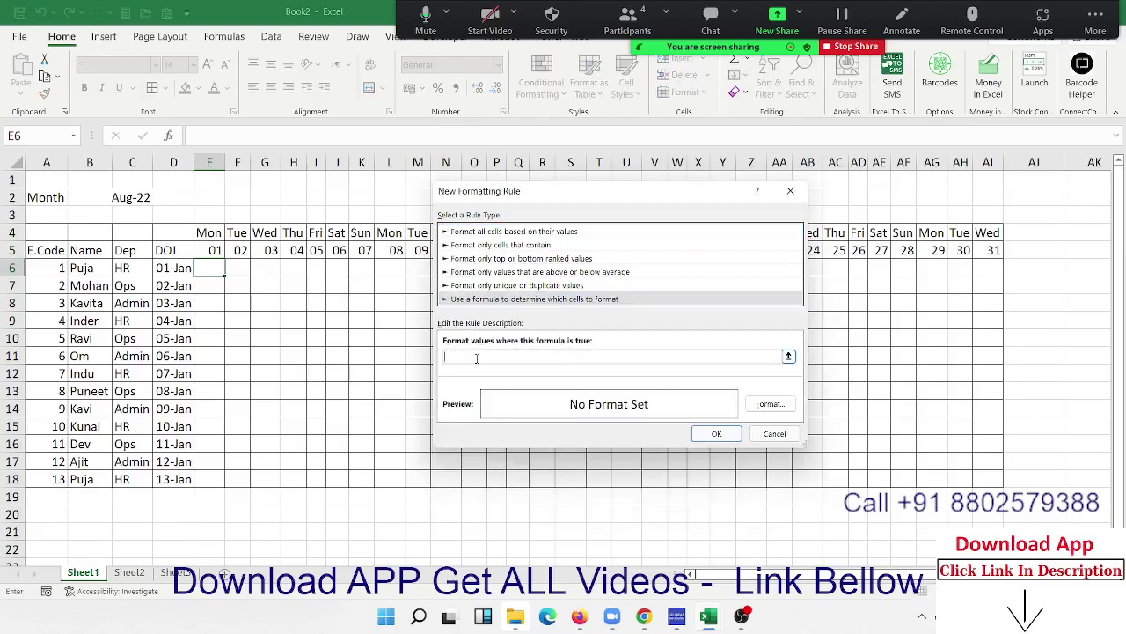
type("=o")
type("r(")
left_click(202, 234)
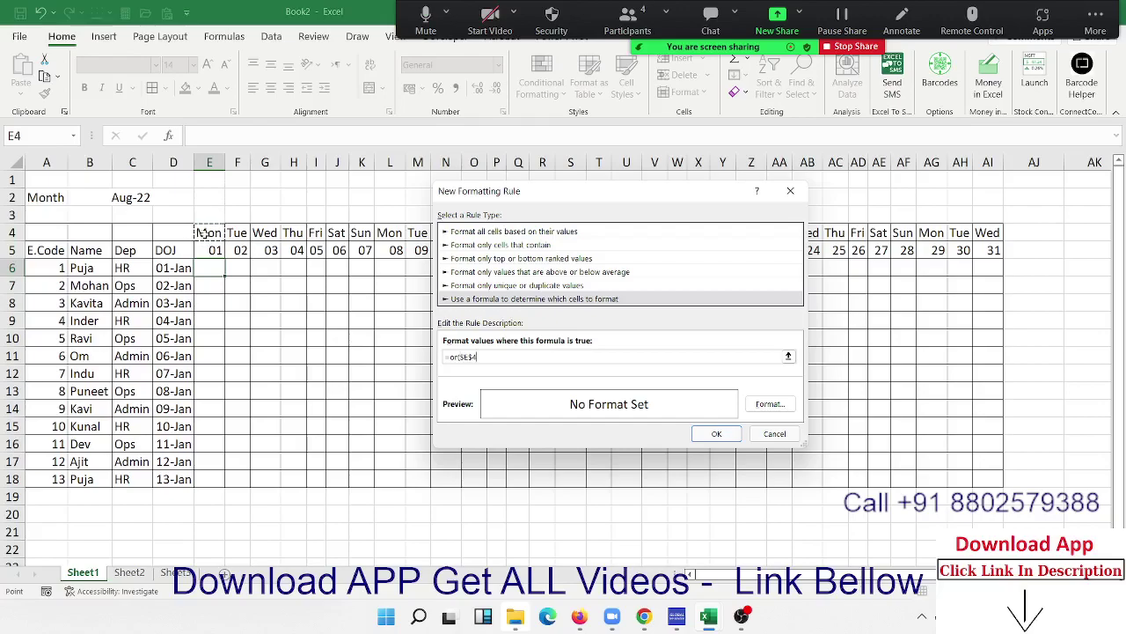
type("=")
type(",")
left_click(205, 230)
type("=\"Sun")
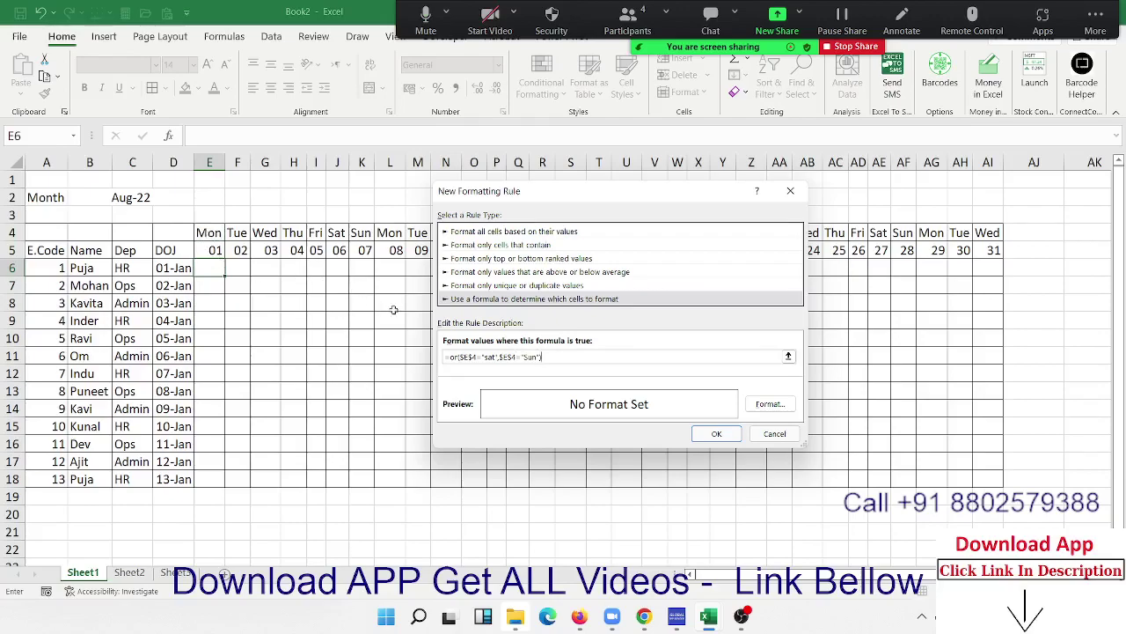
left_click(480, 356)
key("BackSpace")
left_click(493, 359)
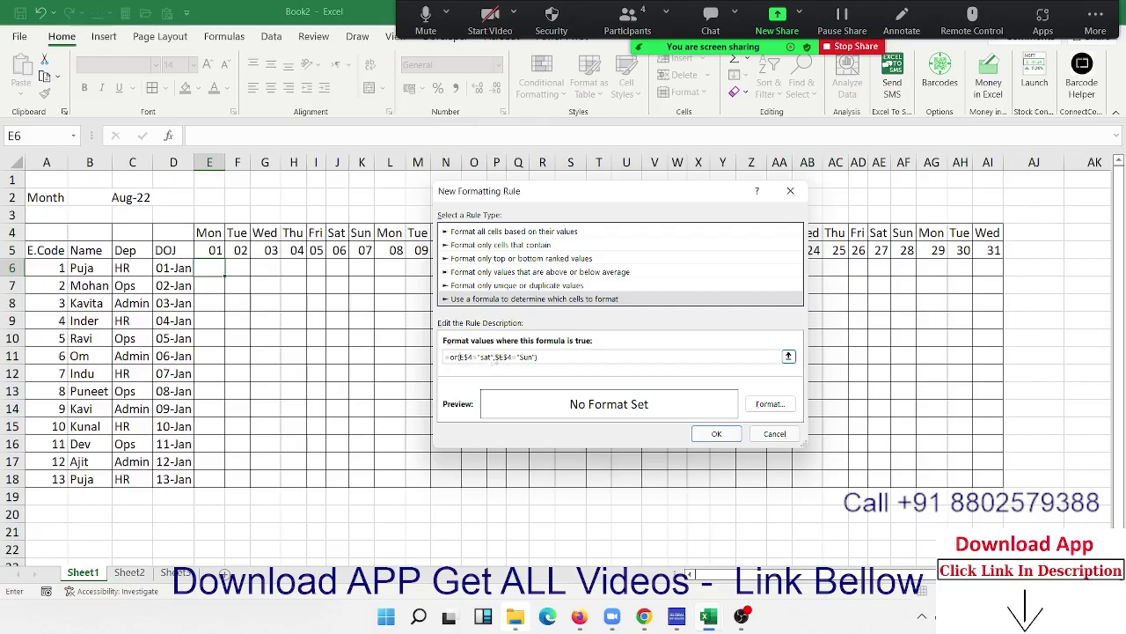
Give the weekend rule a yellow fill and copy it across E6:AI18 with Format Painter.
left_click(771, 403)
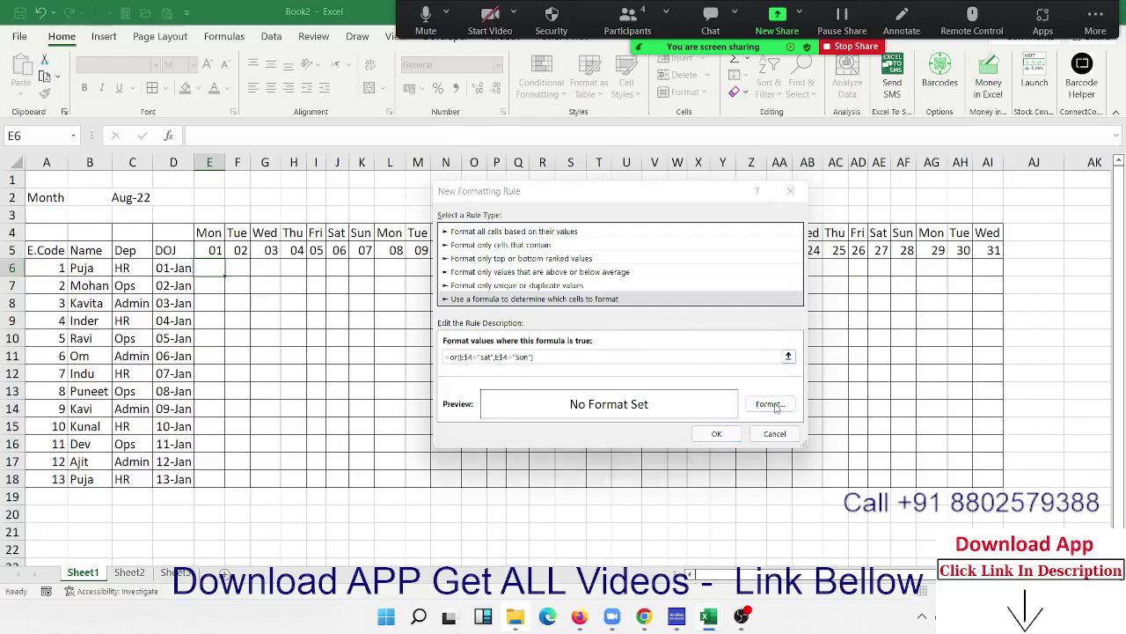
left_click(592, 144)
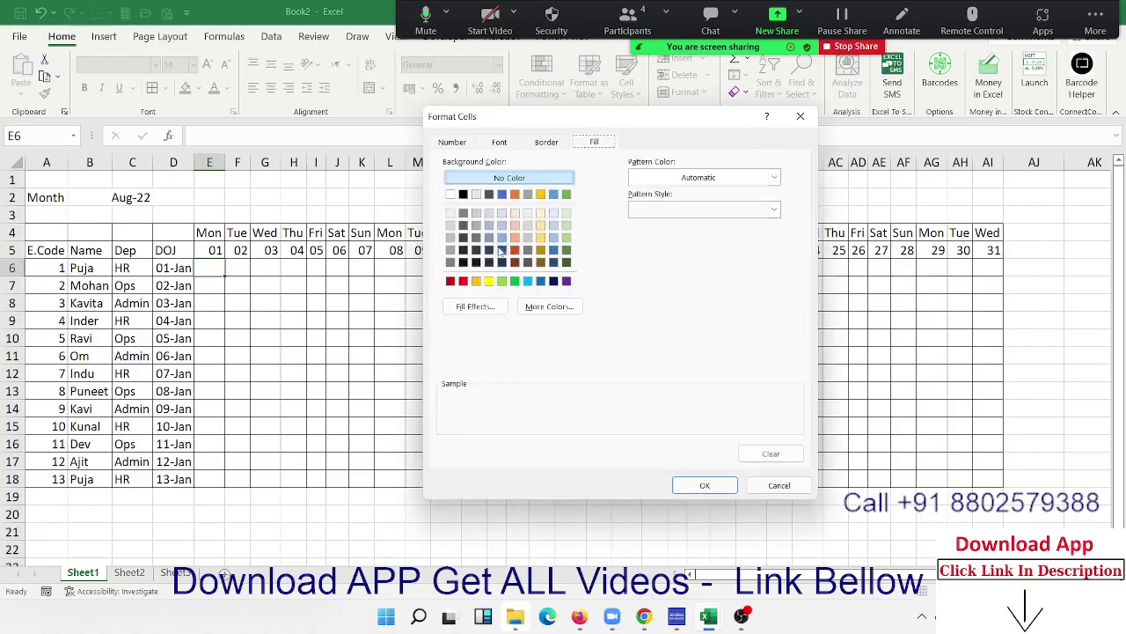
left_click(489, 281)
left_click(705, 485)
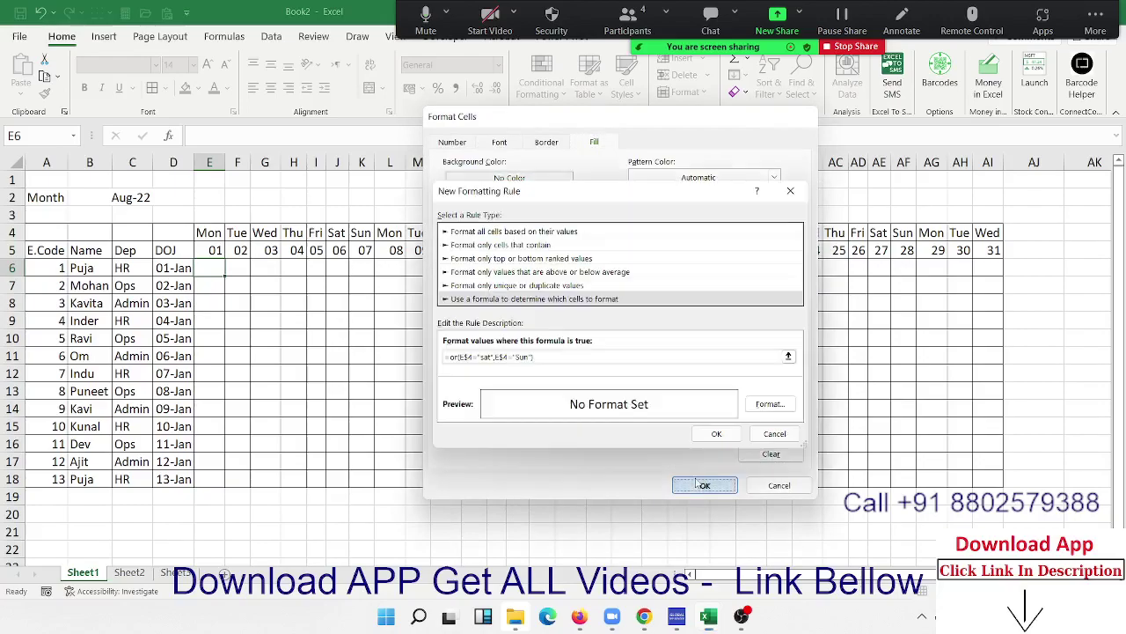
left_click(696, 434)
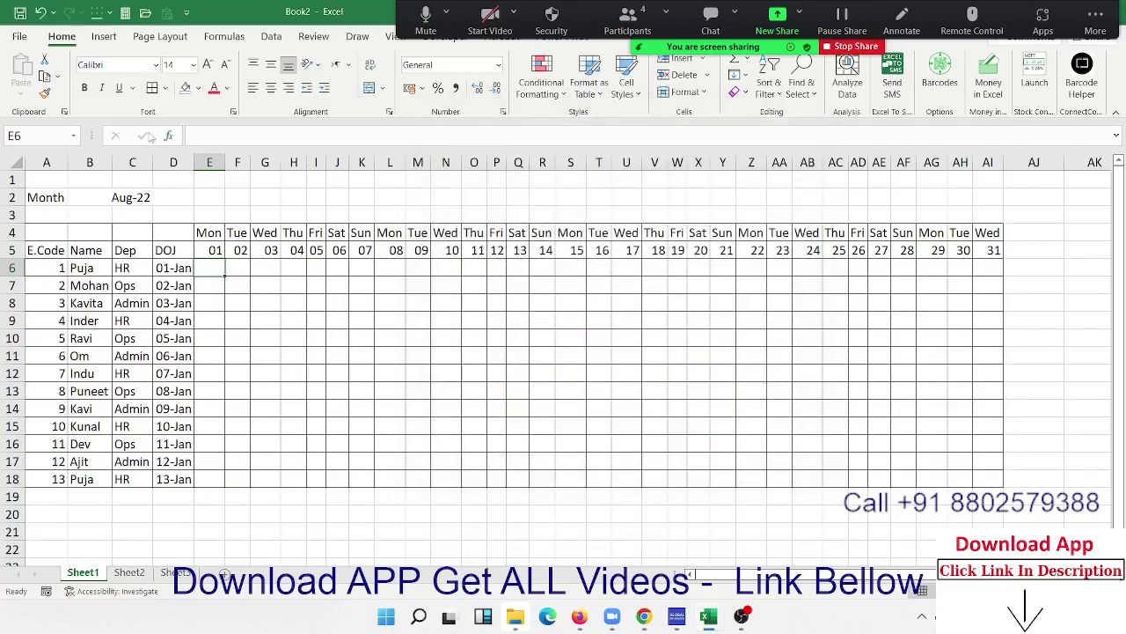
left_click(45, 93)
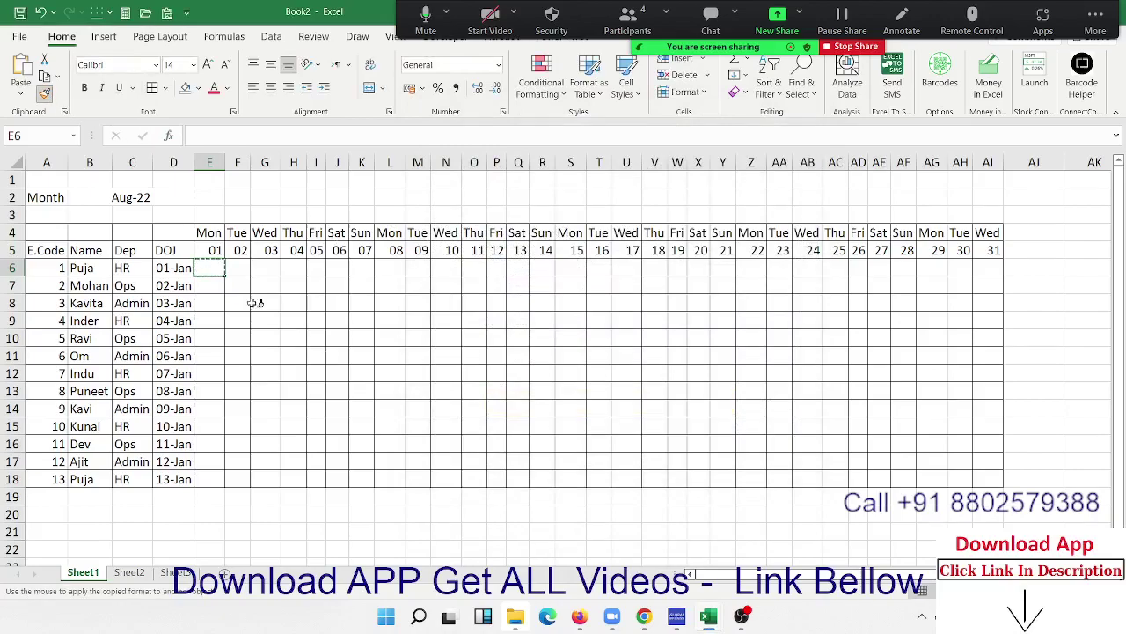
left_click_drag(216, 275, 978, 480)
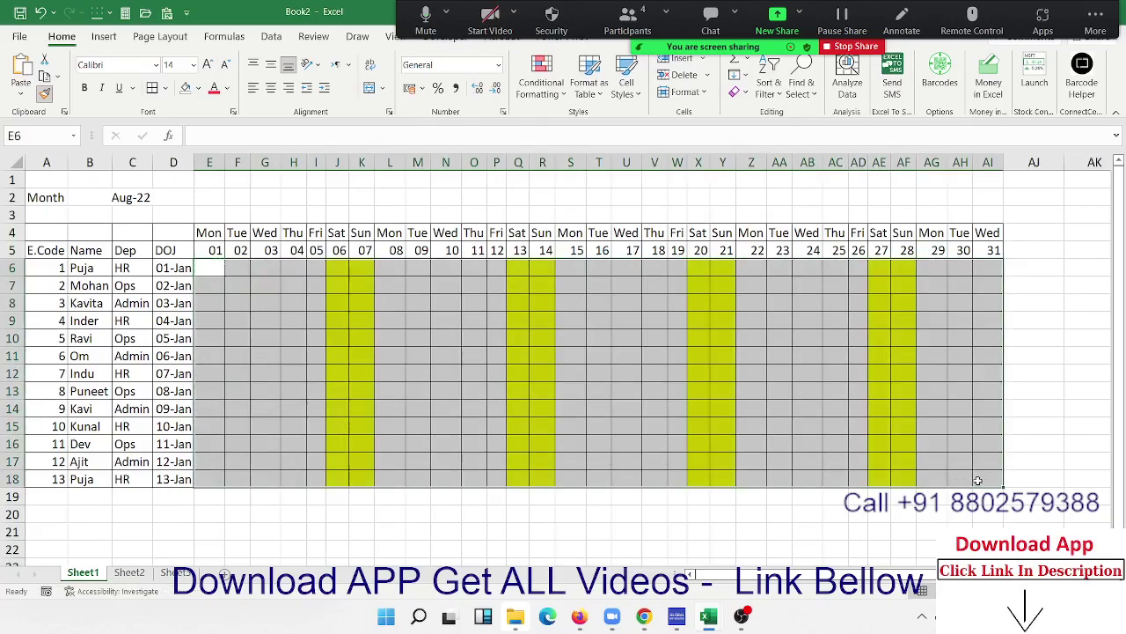
Add an Equal To L highlight rule with a green custom fill to the attendance grid.
left_click(541, 81)
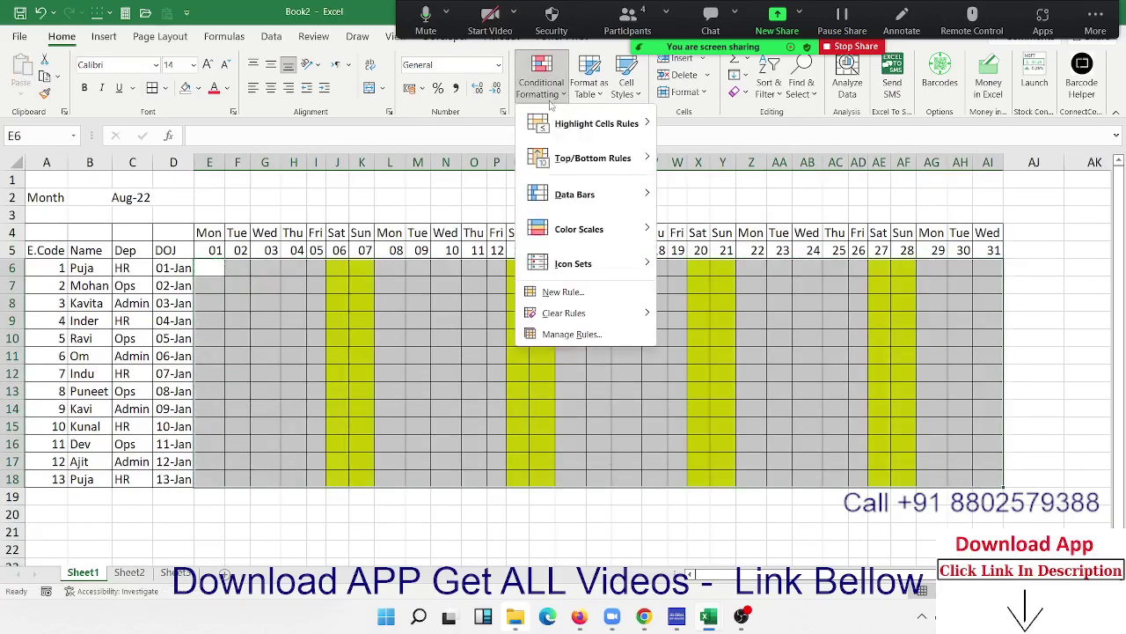
mouse_move(576, 122)
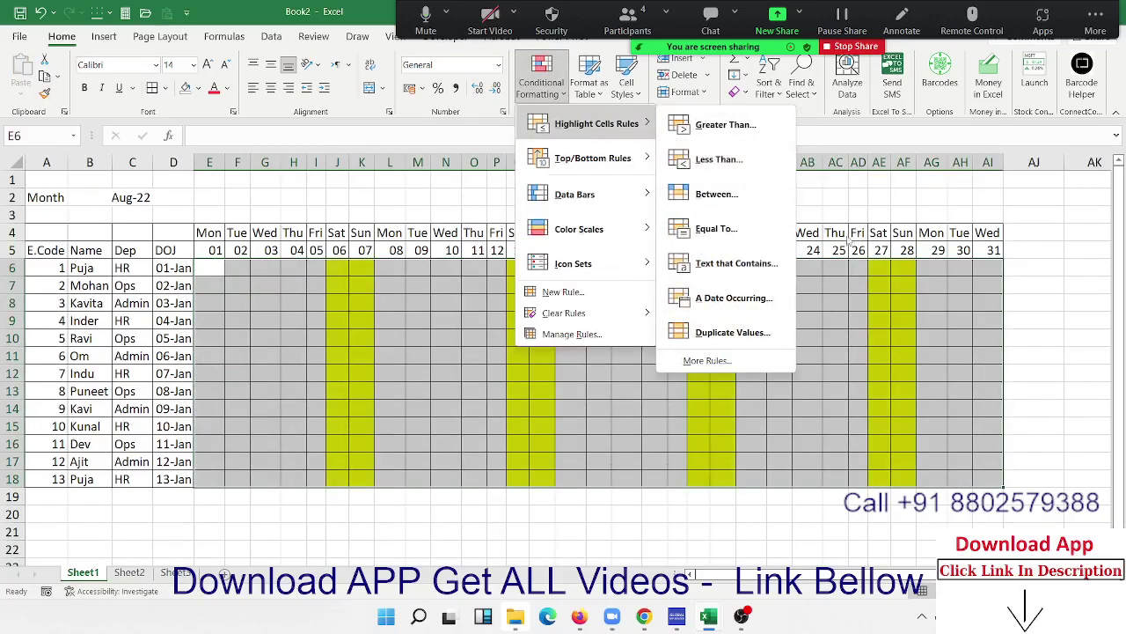
left_click(764, 227)
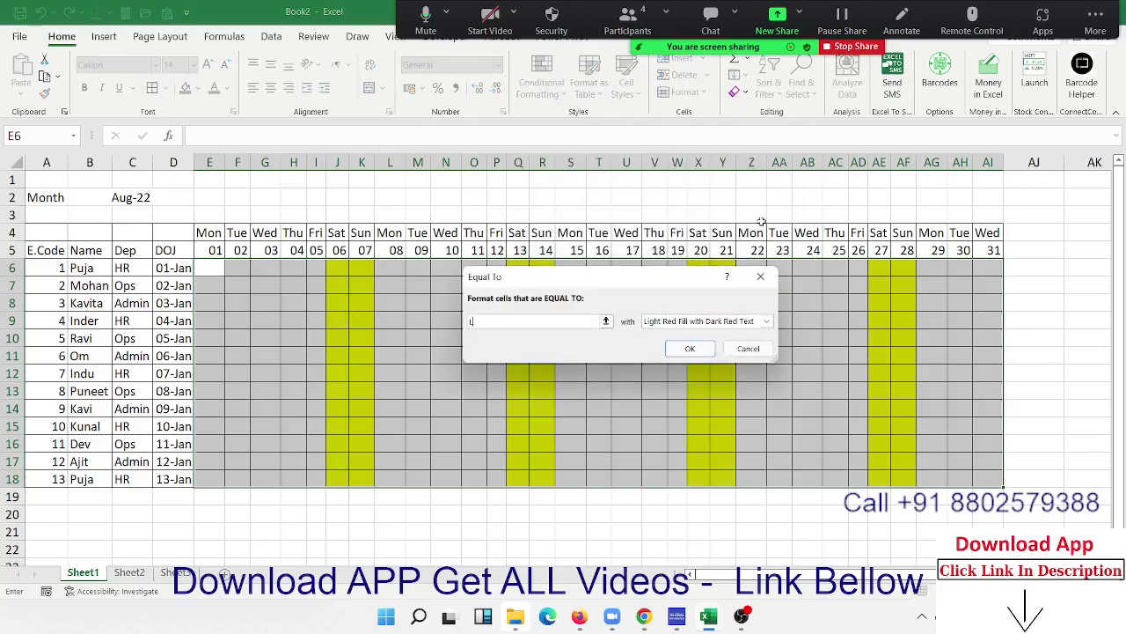
left_click(695, 322)
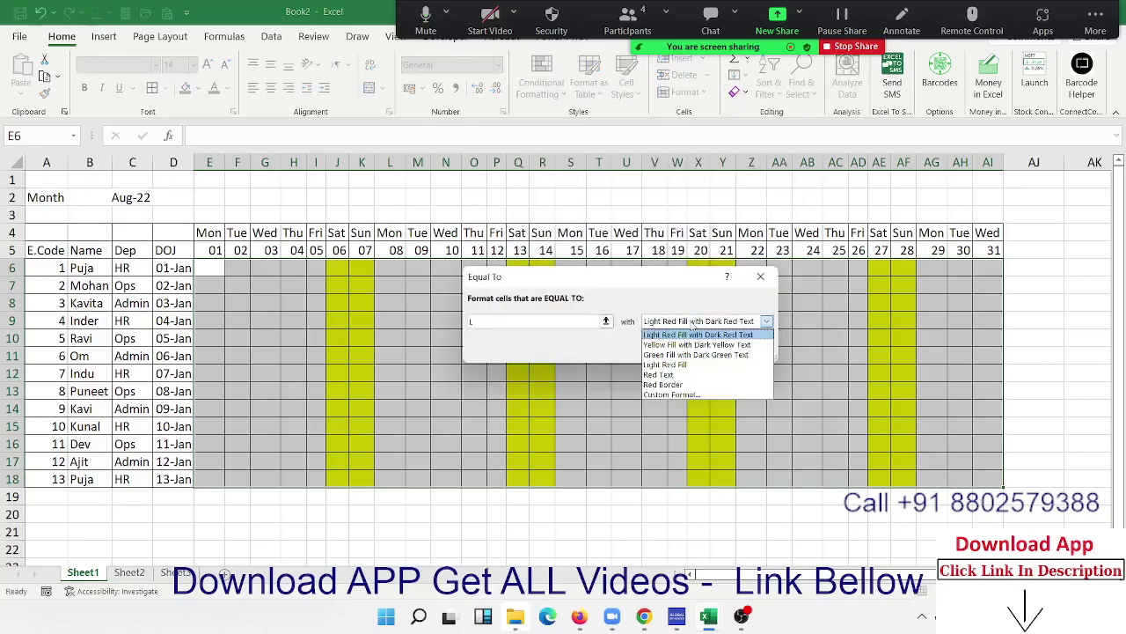
left_click(679, 396)
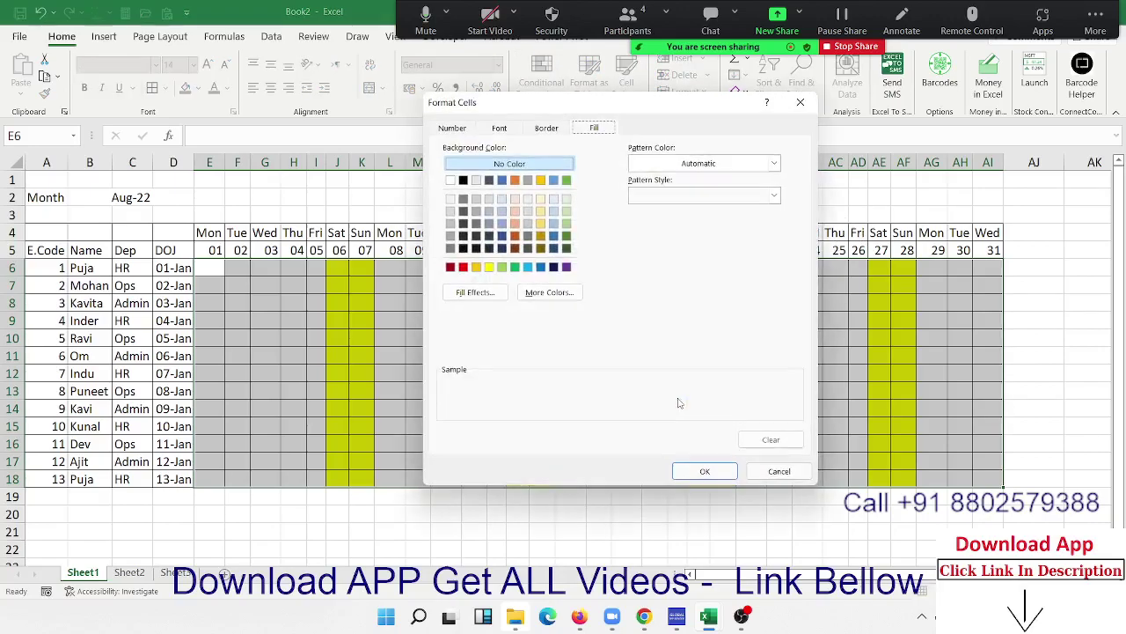
left_click(487, 267)
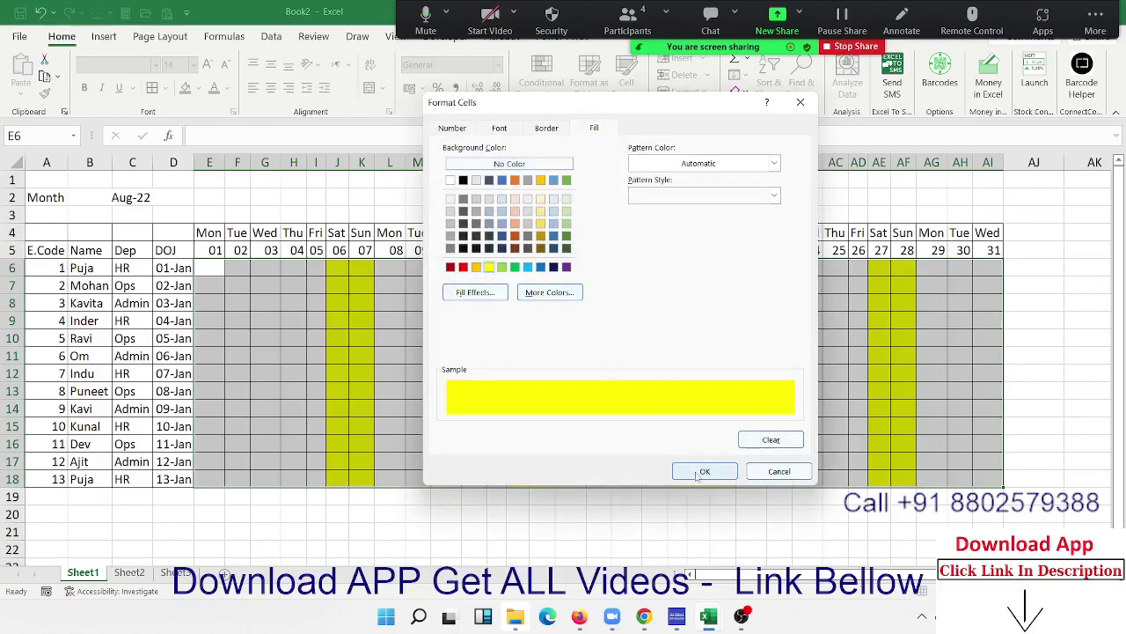
left_click(463, 267)
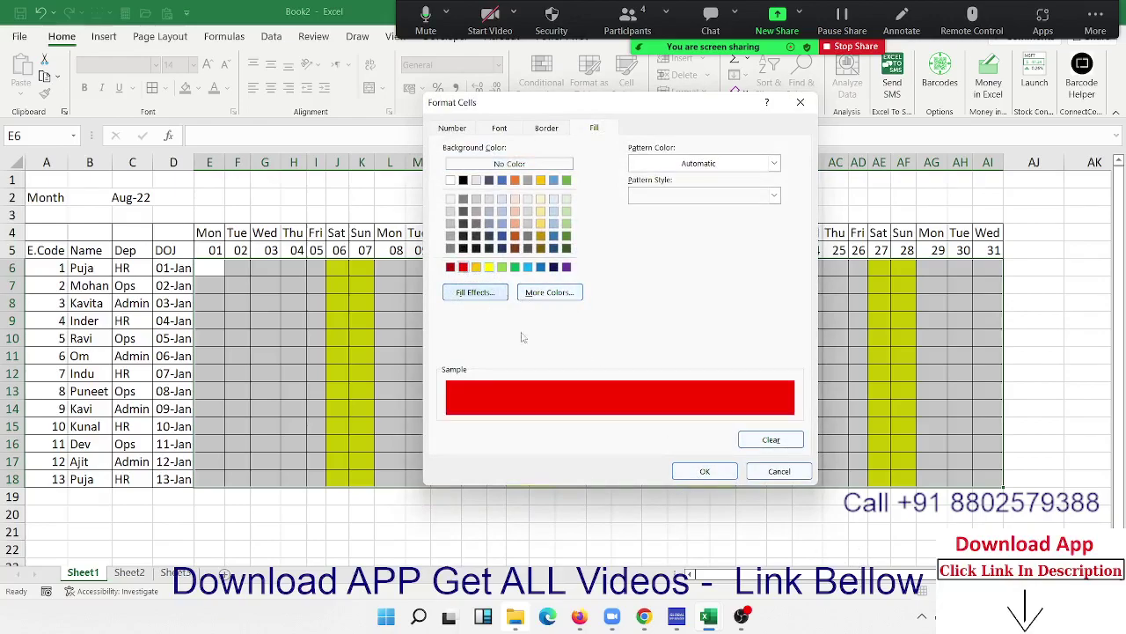
left_click(515, 267)
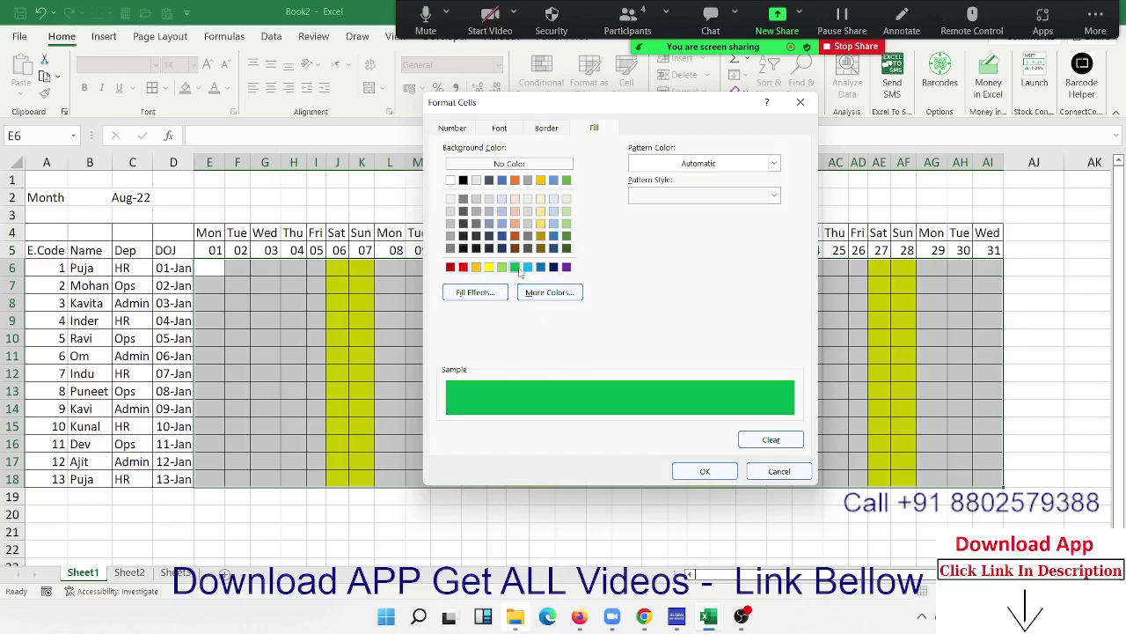
left_click(715, 470)
left_click(690, 350)
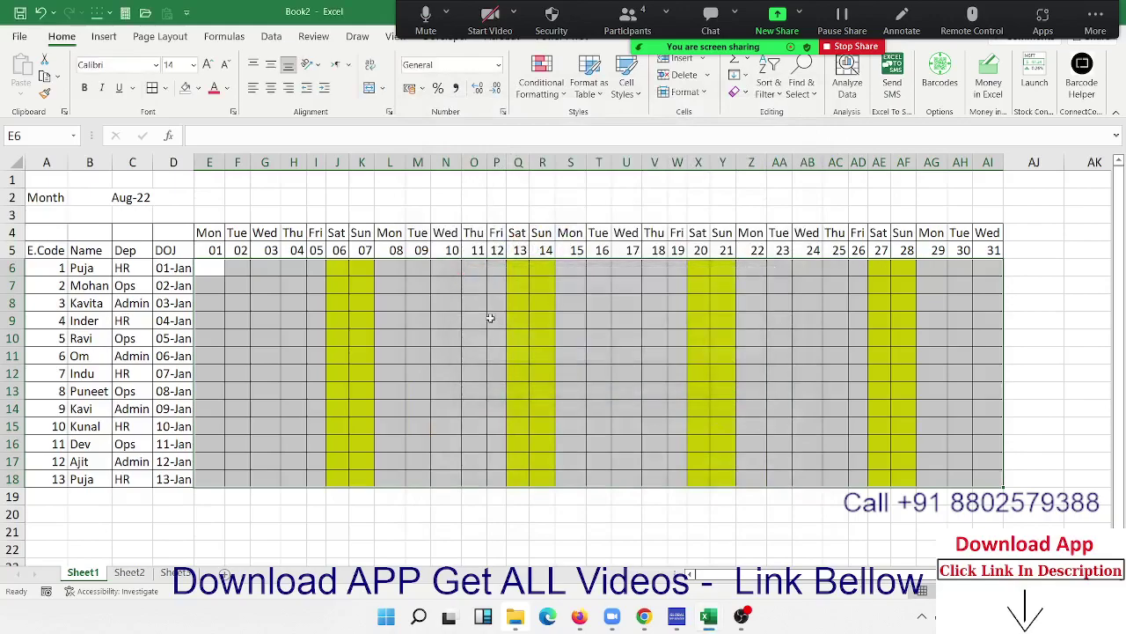
Test the rule by entering L in N9, then clear the cell.
left_click(447, 318)
type("L")
key("Return")
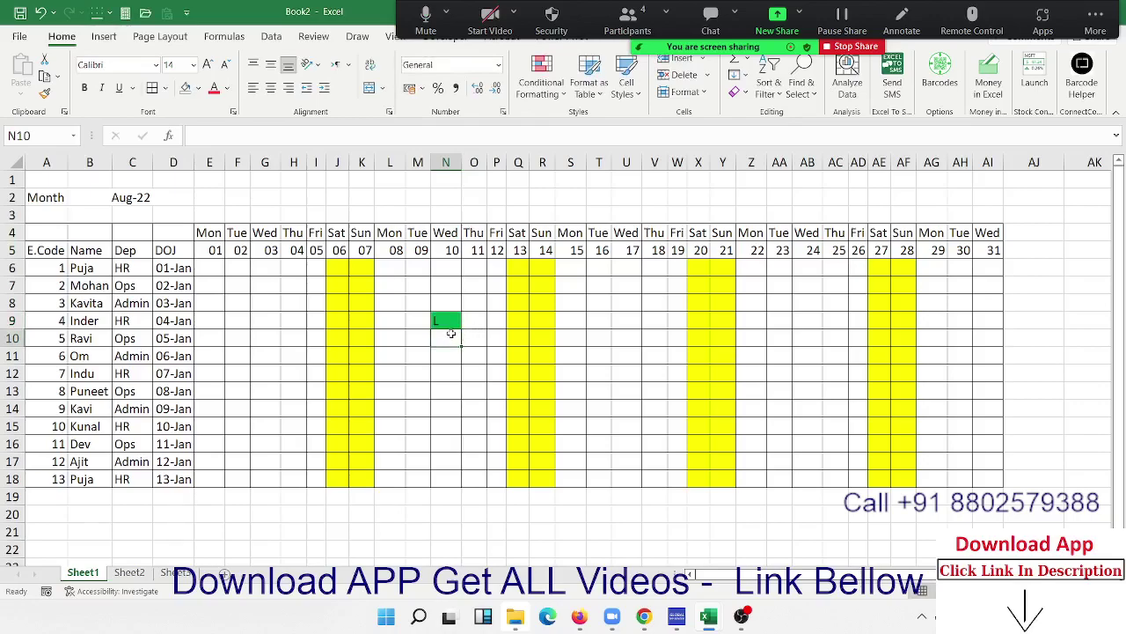
left_click(442, 321)
key("Delete")
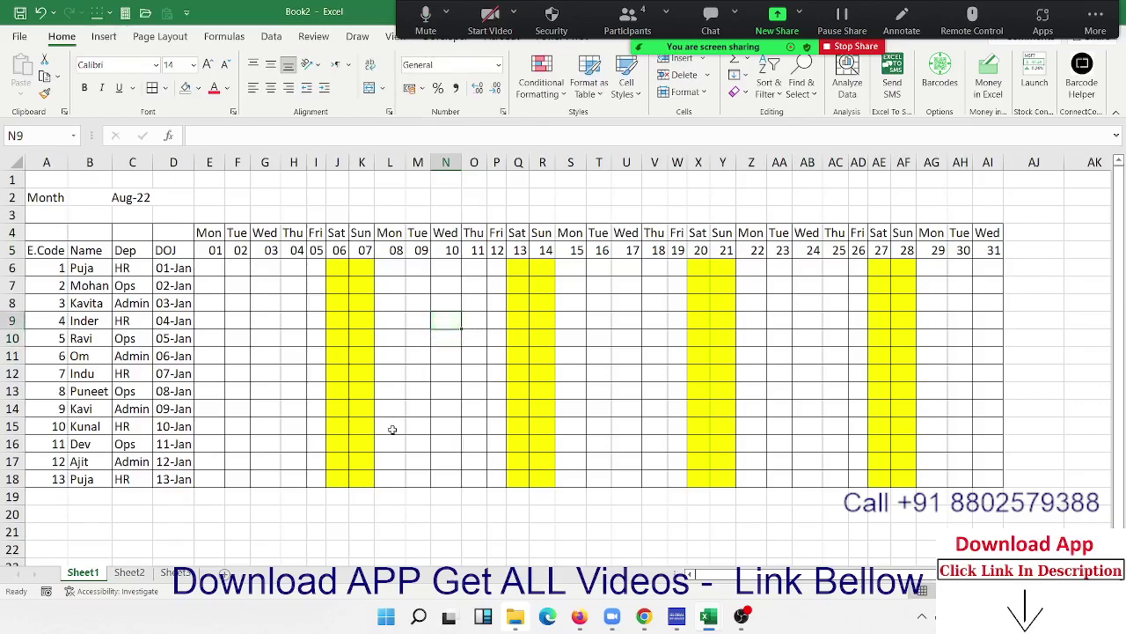
Rename the empty second sheet to H.
left_click(129, 573)
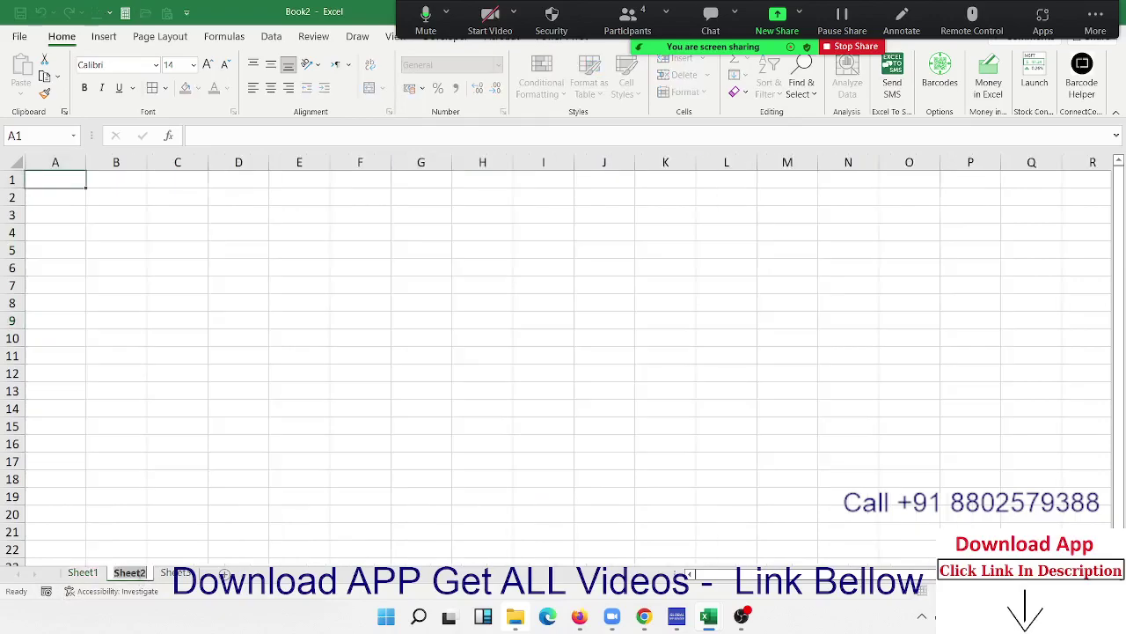
type("H")
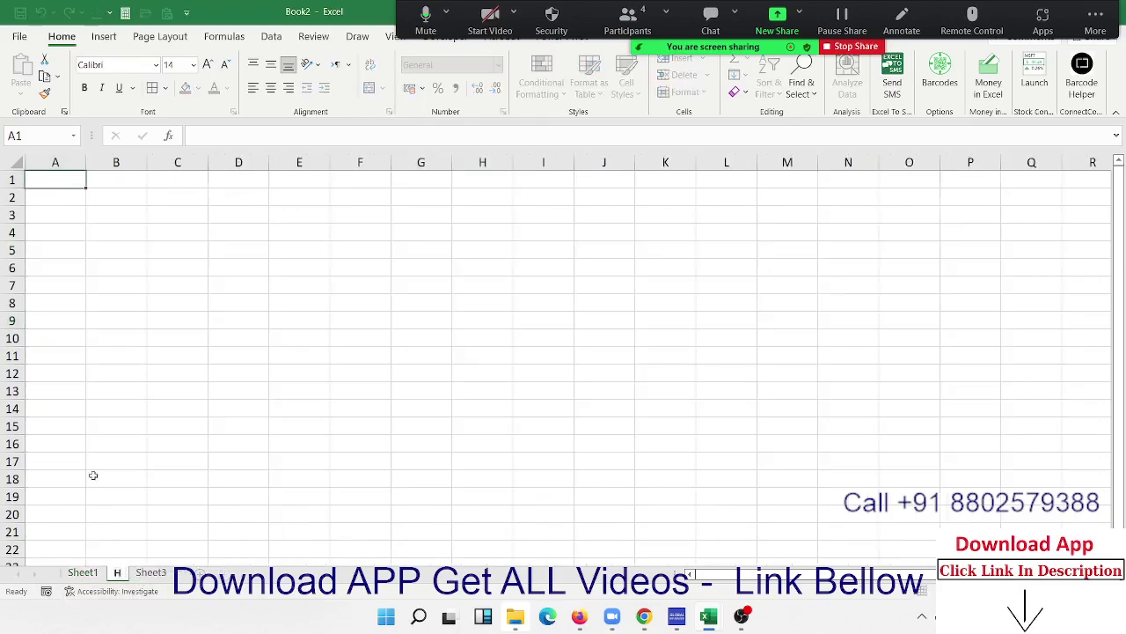
left_click(98, 372)
Enter holiday dates 01-Jan, Jan-14, 17-Mar and 20-Apr in A1:A4 of sheet H.
left_click(55, 181)
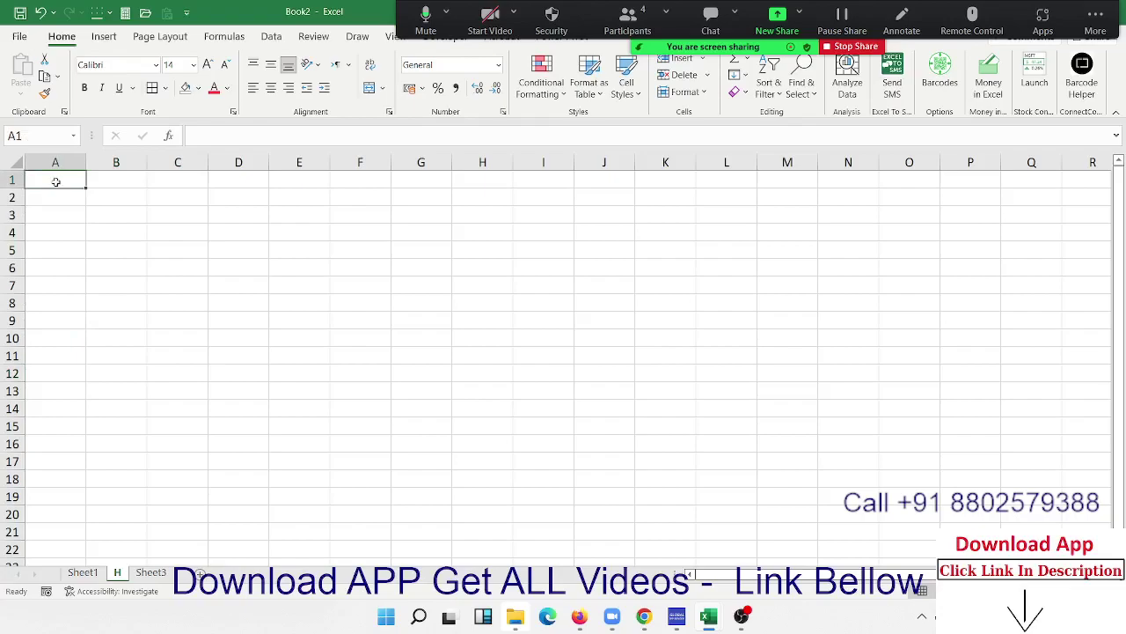
type("1/1")
key("Return")
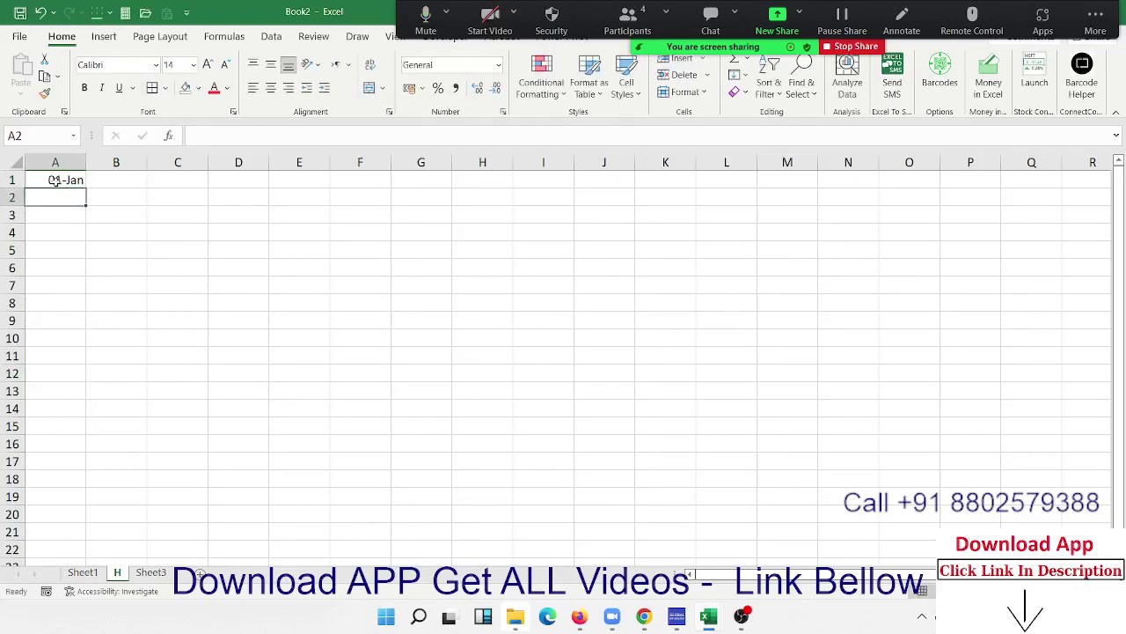
type("1/14")
key("Return")
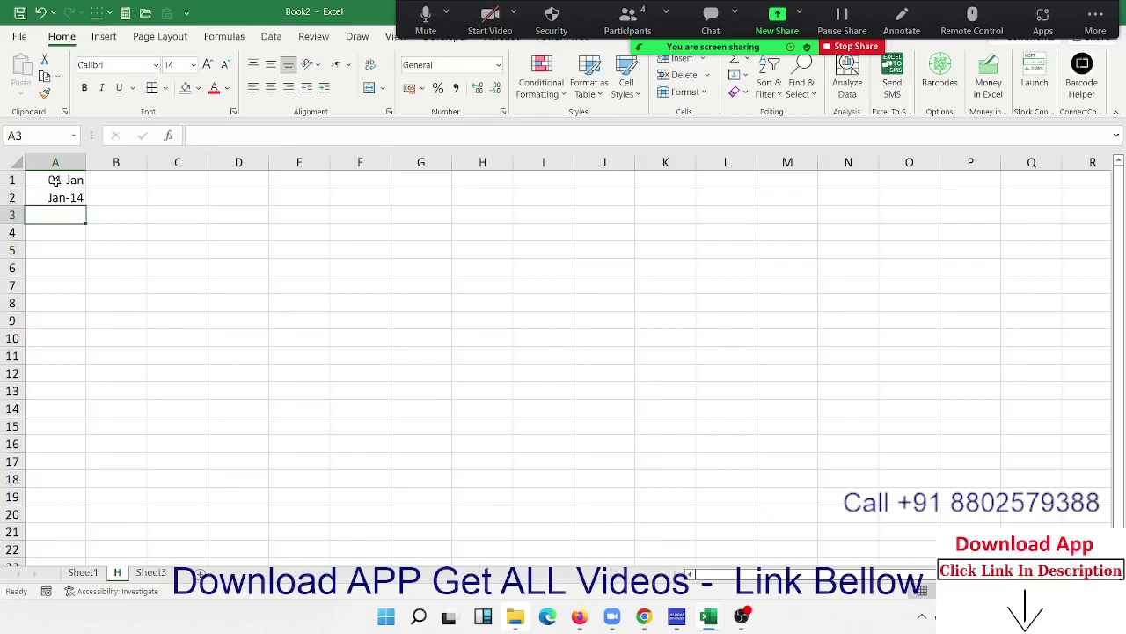
type("17/3")
key("Return")
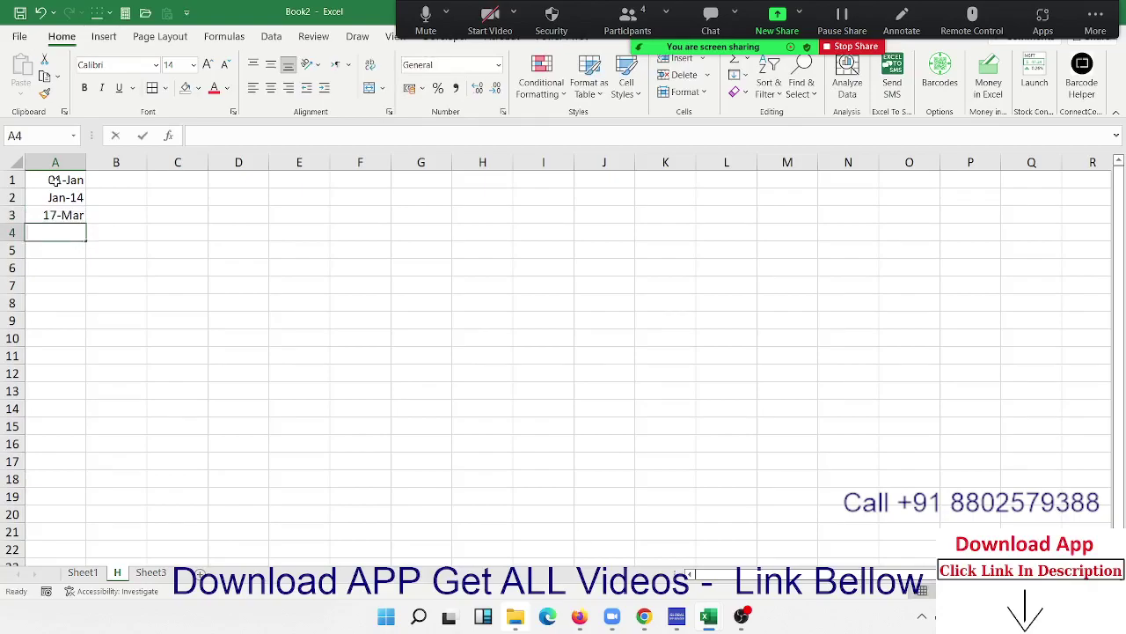
type("1/")
key("Escape")
type("20")
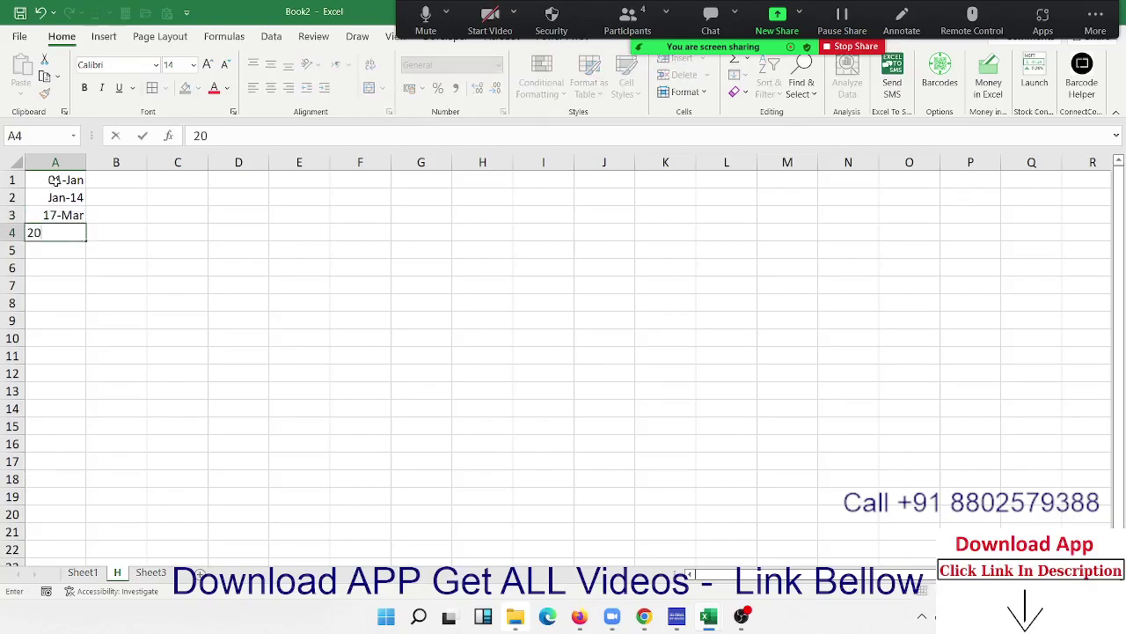
type("/14")
key("Return")
key("Up")
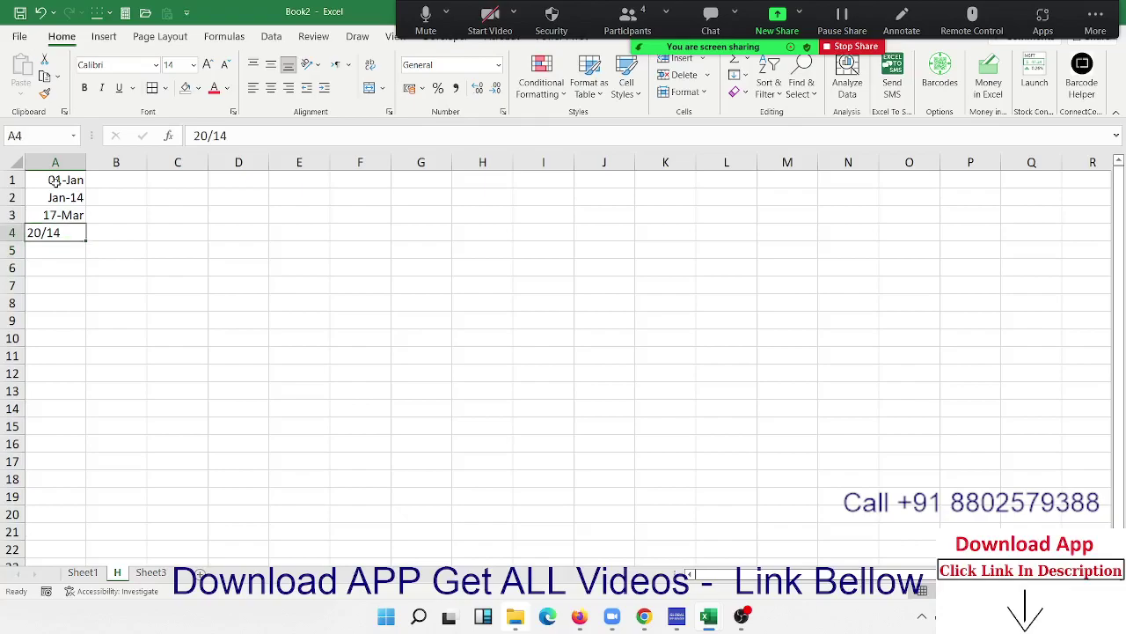
type("20")
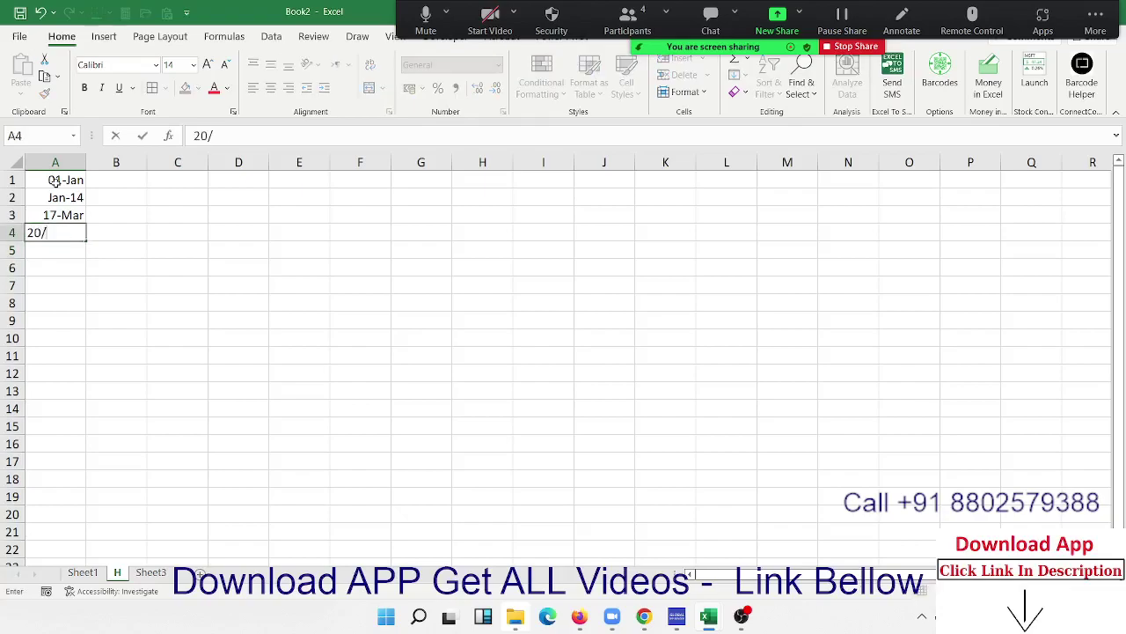
type("4")
key("Return")
Add 06-Jun, 07-Jul, 01-Aug and 08-Aug in A5:A8, correcting mistyped entries.
type("6")
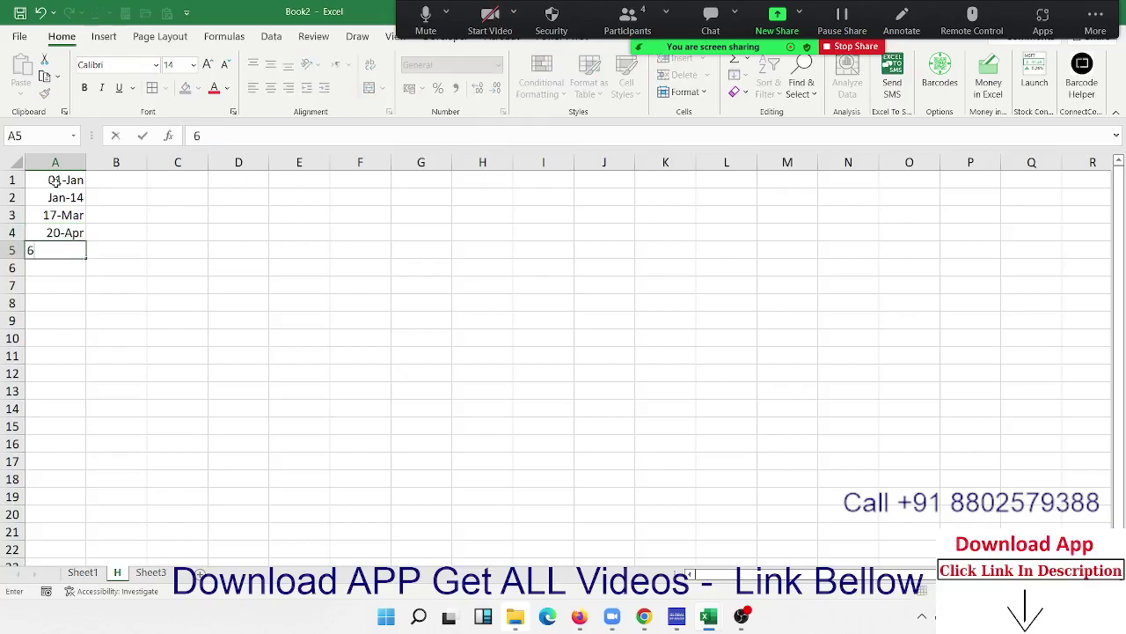
type("/6")
key("Return")
type("7/")
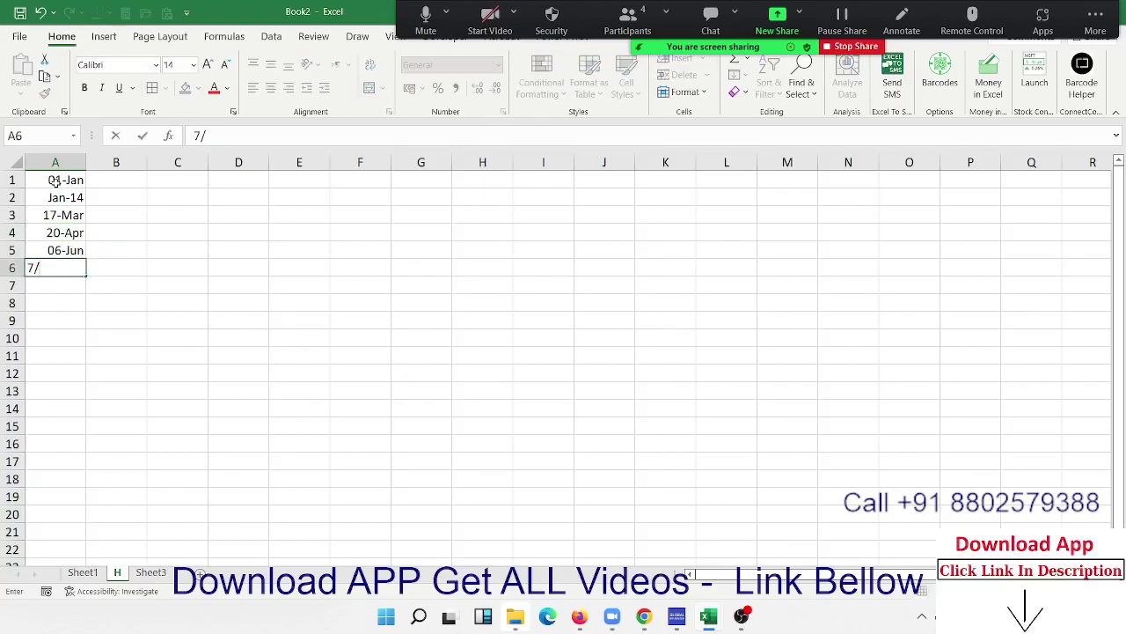
type("1")
key("Return")
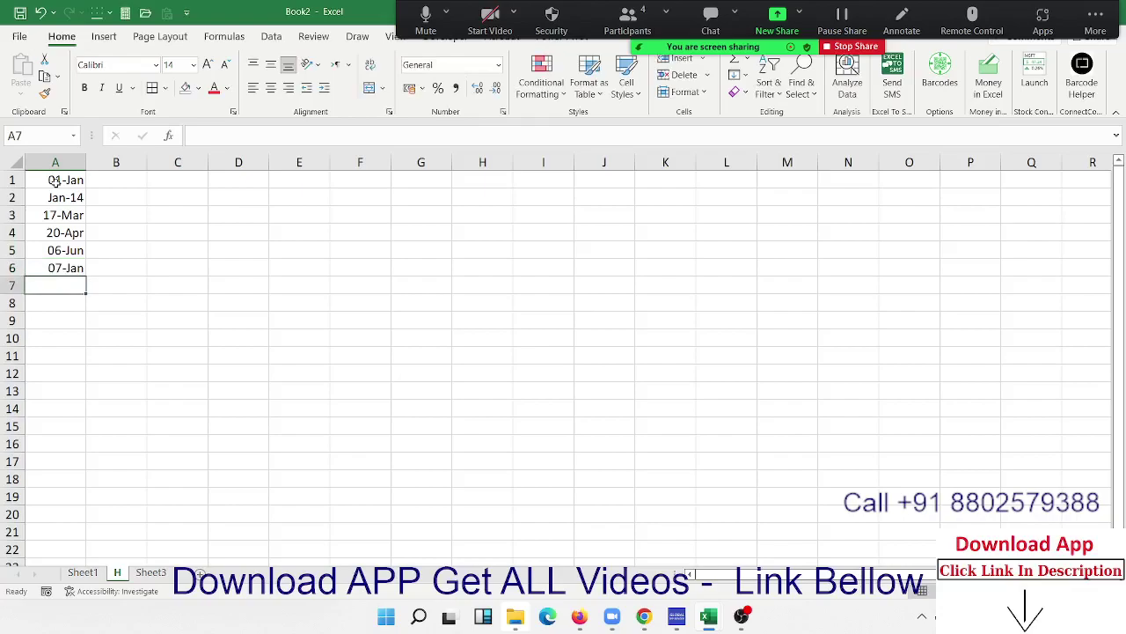
type("8/")
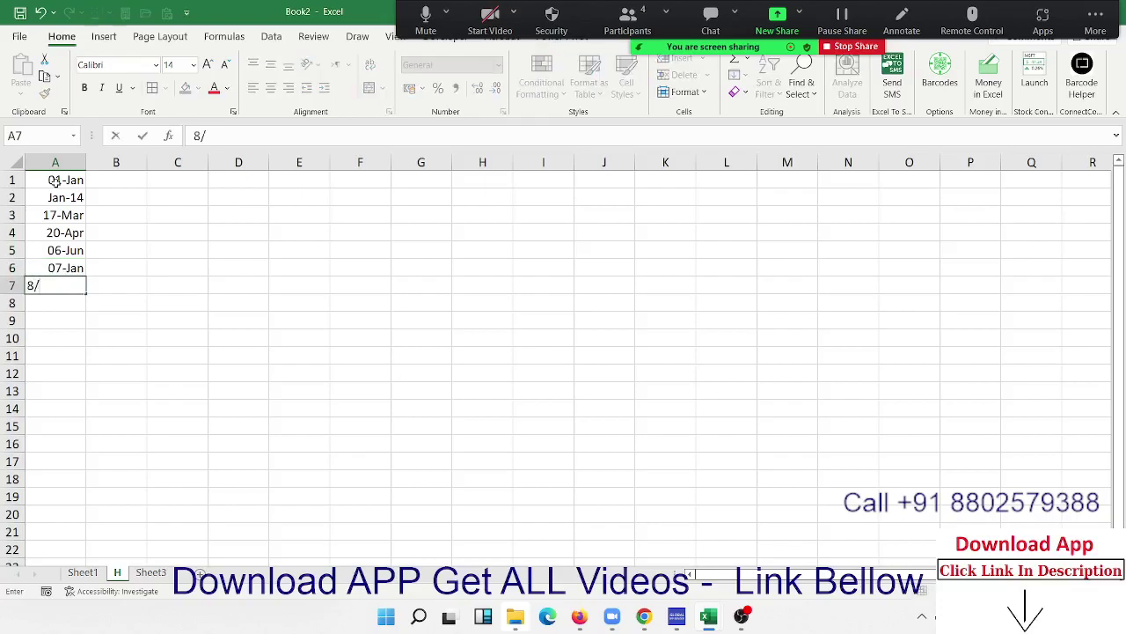
type("1")
key("Return")
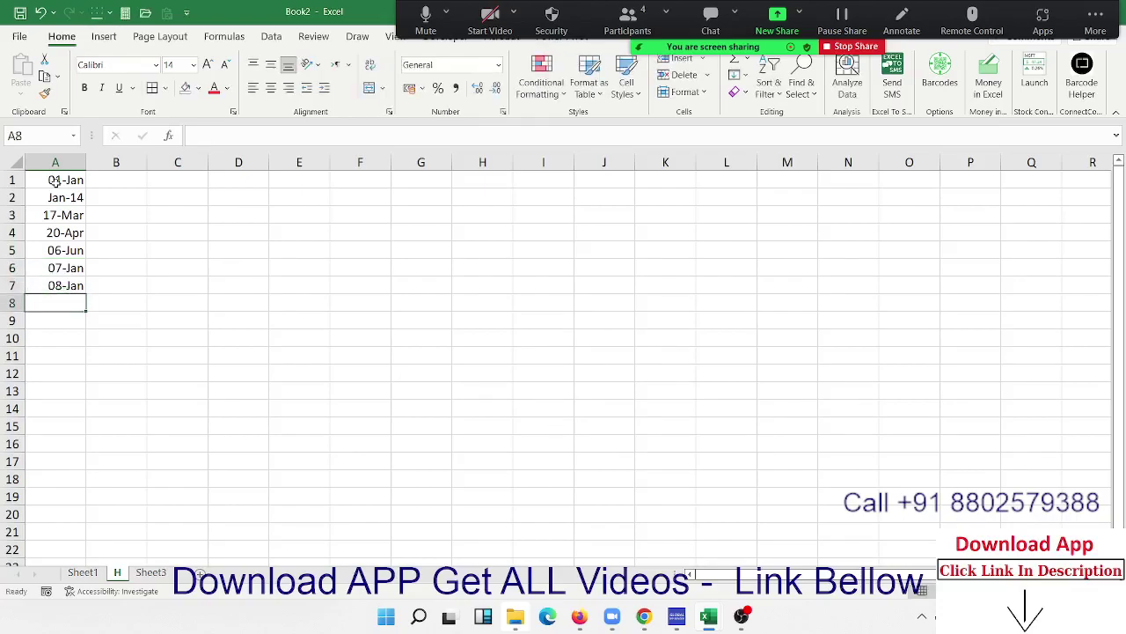
key("Up")
type("1/8")
key("Return")
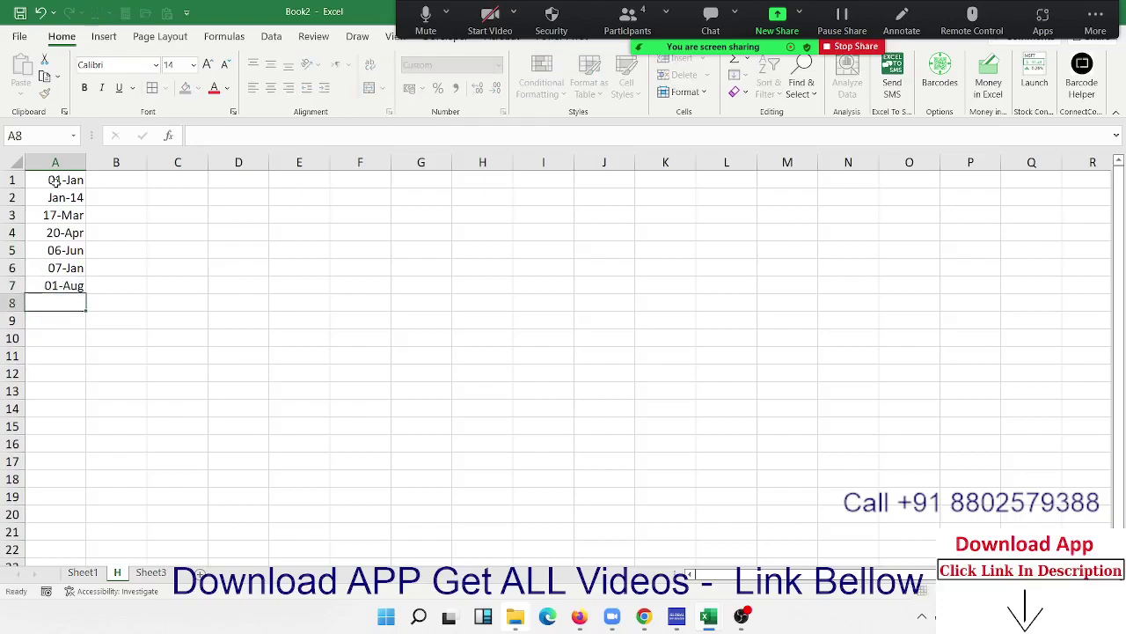
key("Up")
key("Up")
type("7/7")
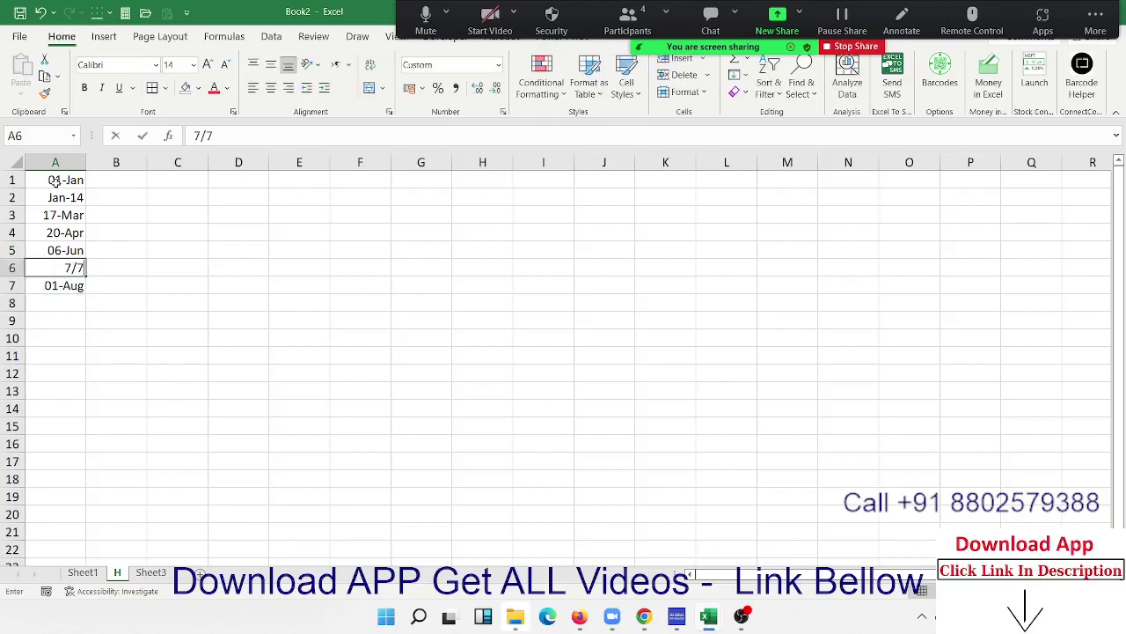
key("Return")
key("Down")
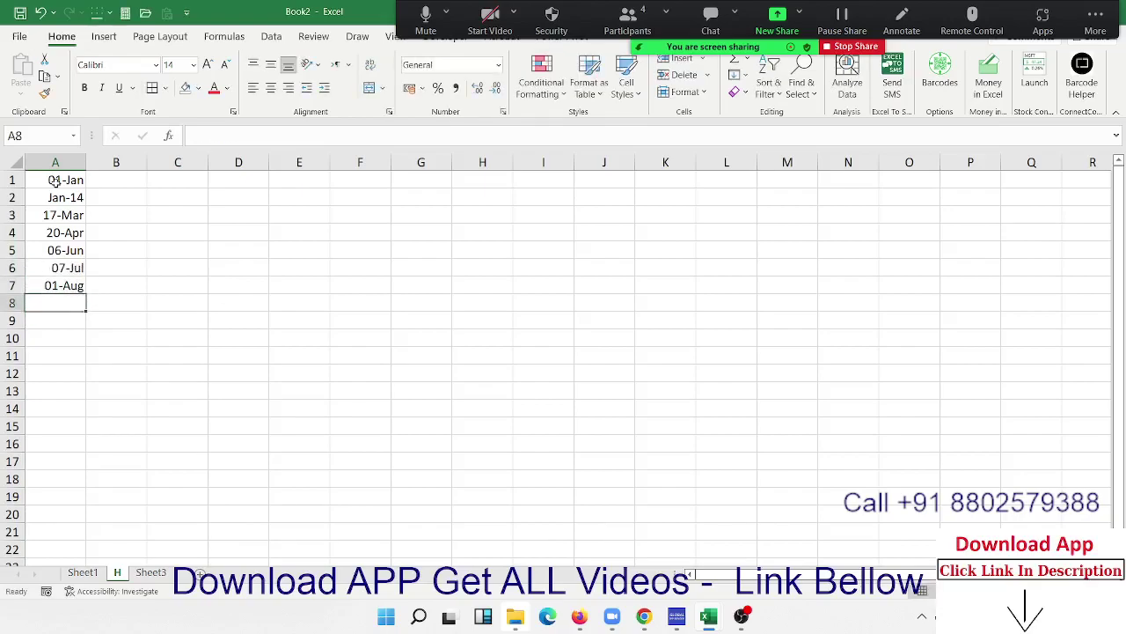
type("8/8")
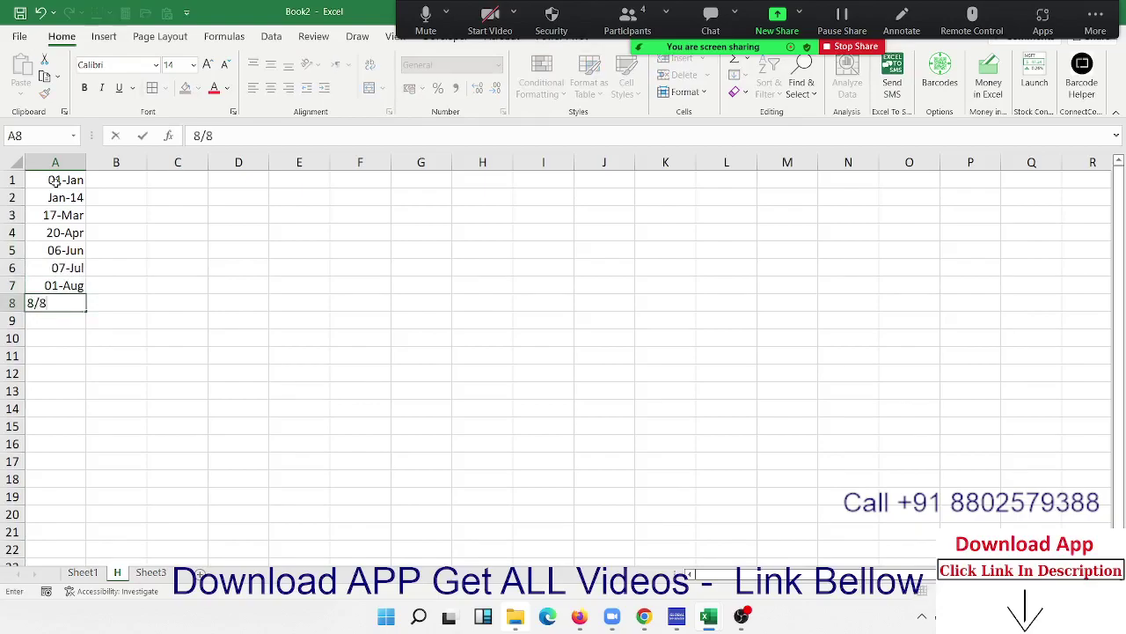
key("Return")
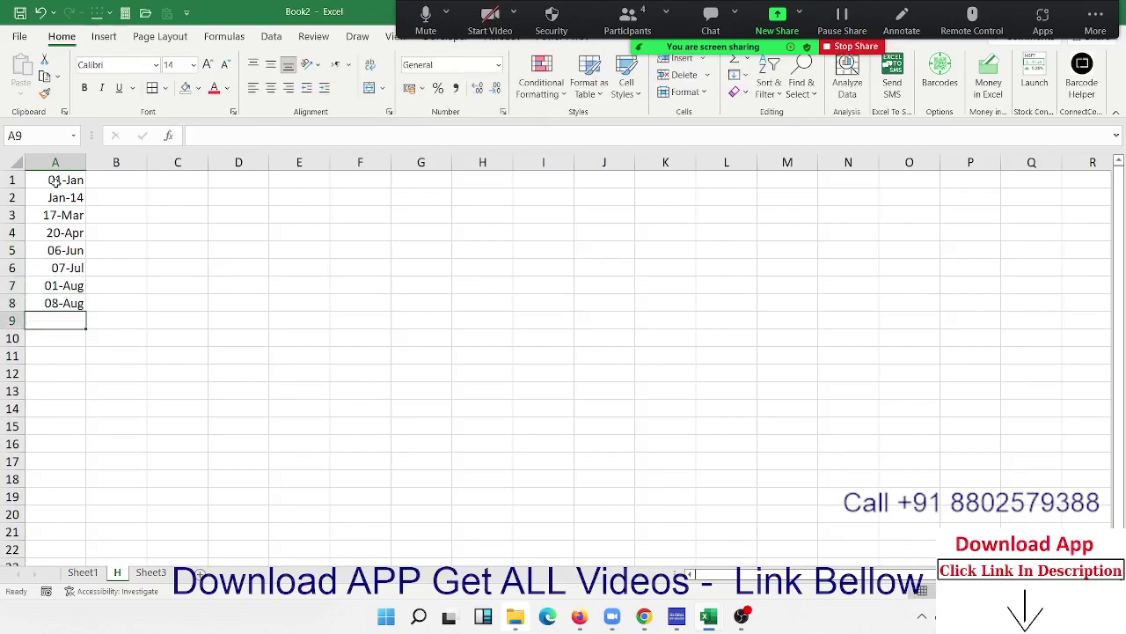
left_click(83, 572)
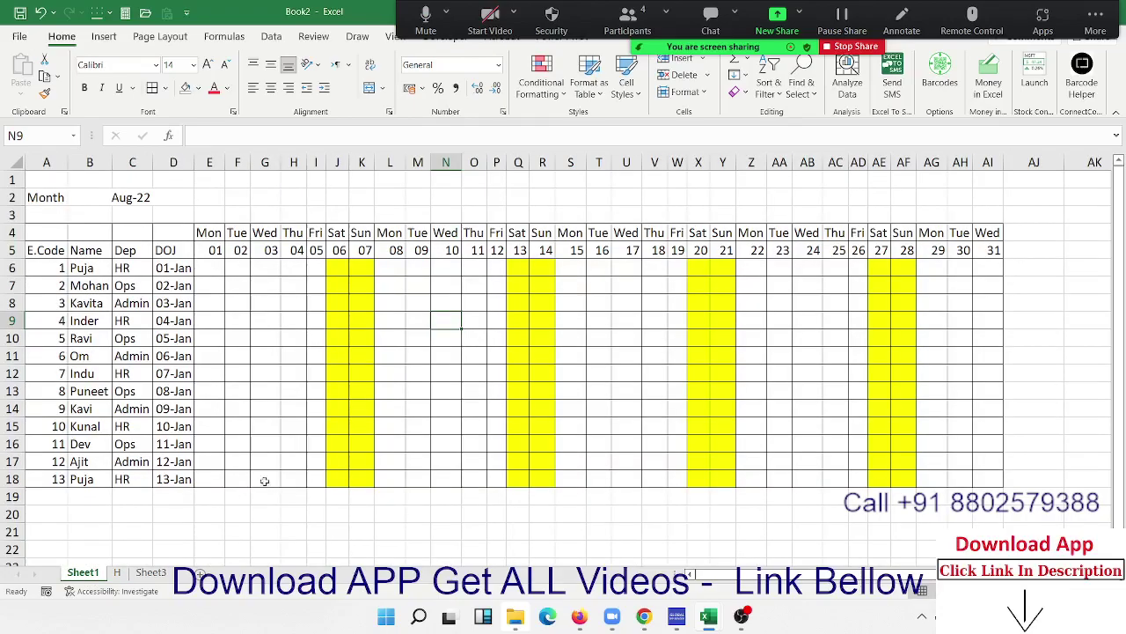
mouse_move(234, 269)
left_mouse_down()
mouse_move(225, 478)
mouse_move(234, 477)
left_mouse_up()
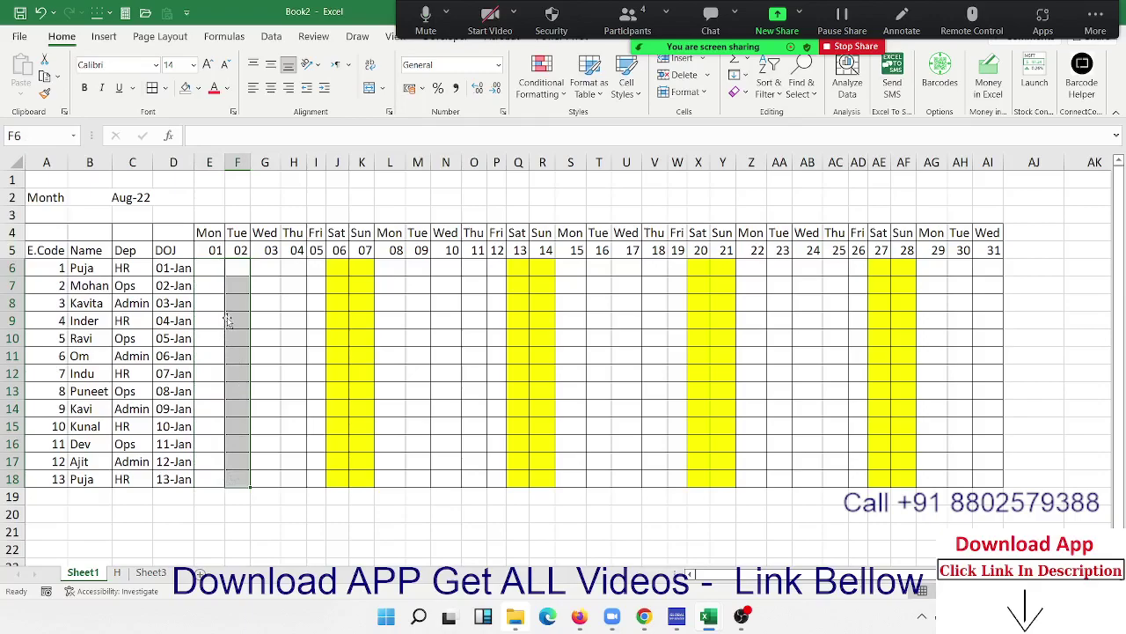
left_click(206, 253)
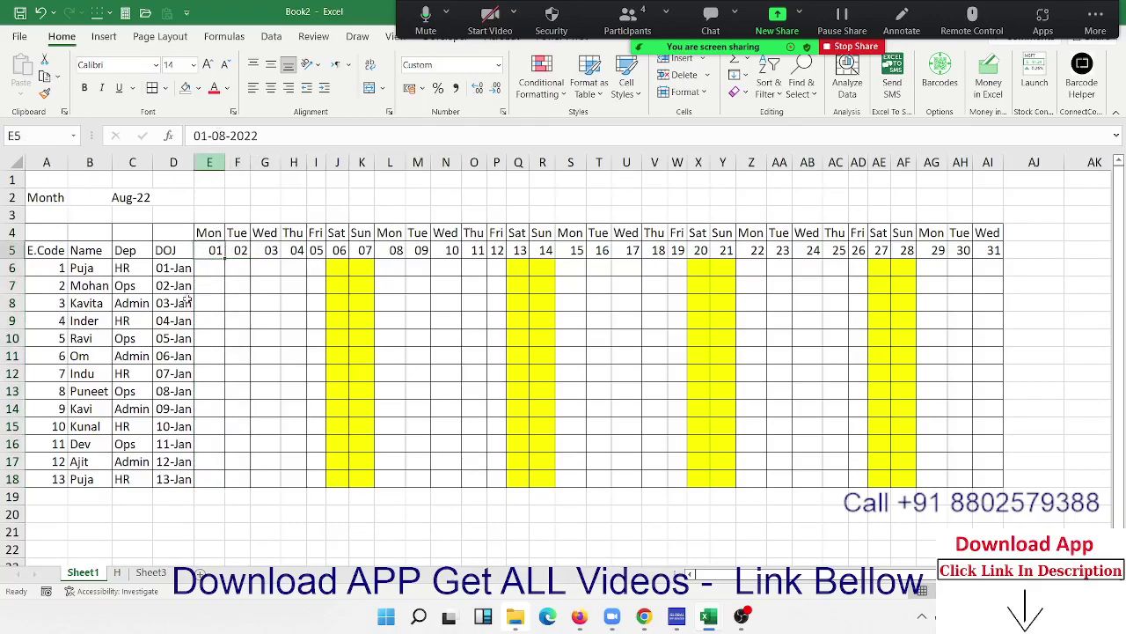
left_click(120, 573)
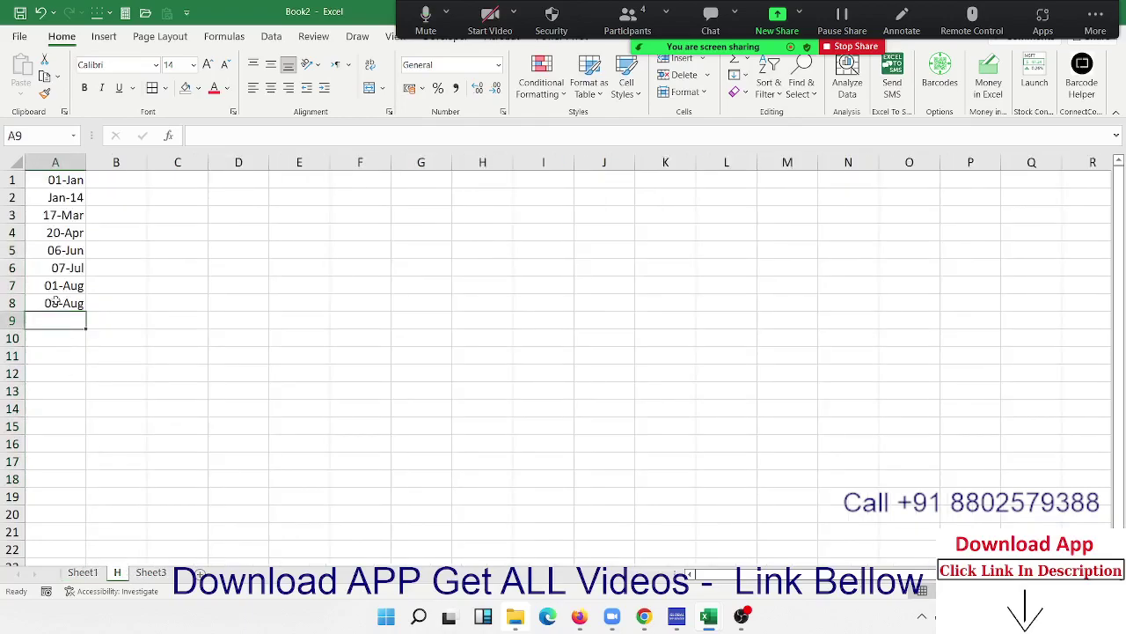
left_click(56, 161)
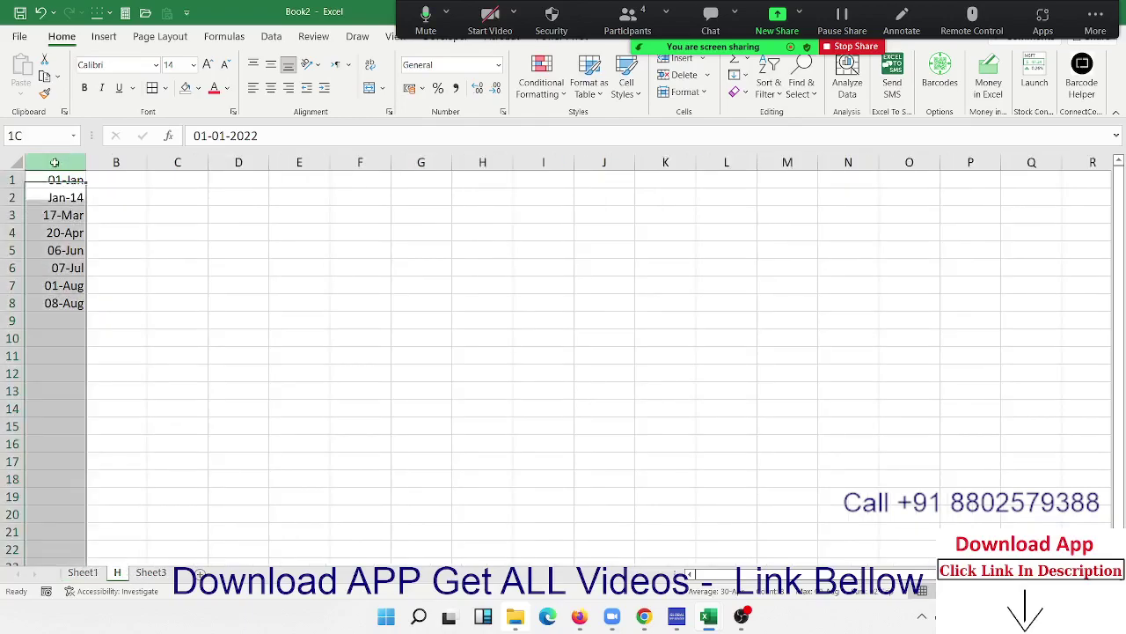
left_click(83, 573)
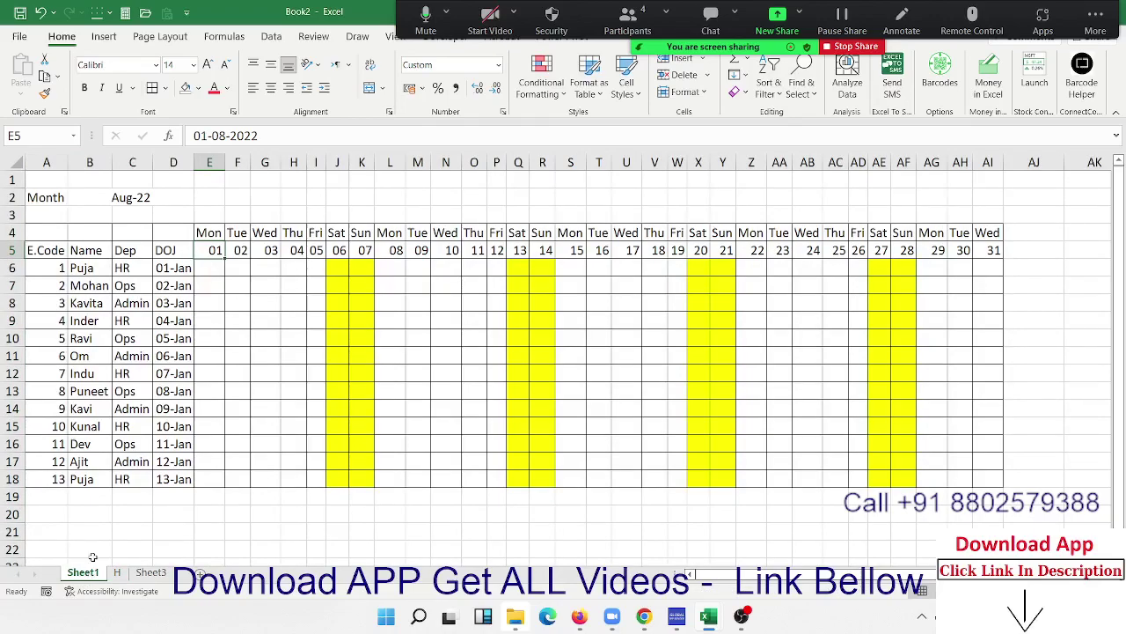
left_click(208, 211)
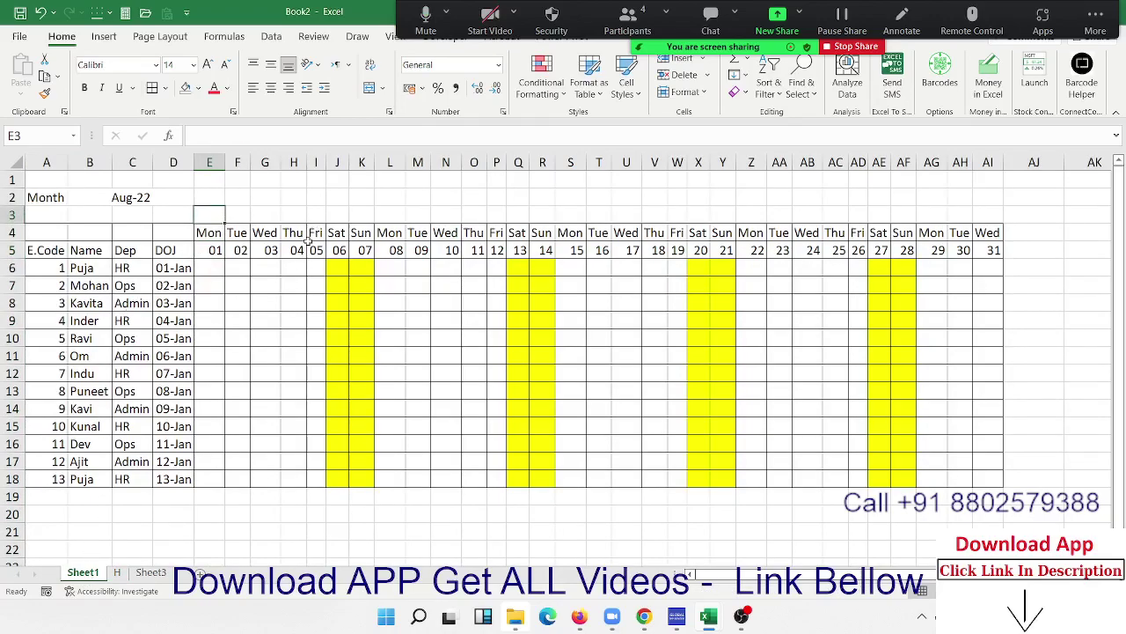
Enter =COUNTIF(H!A:A,Sheet1!E5) in E3, using sheet H's column A as range.
type("=cou")
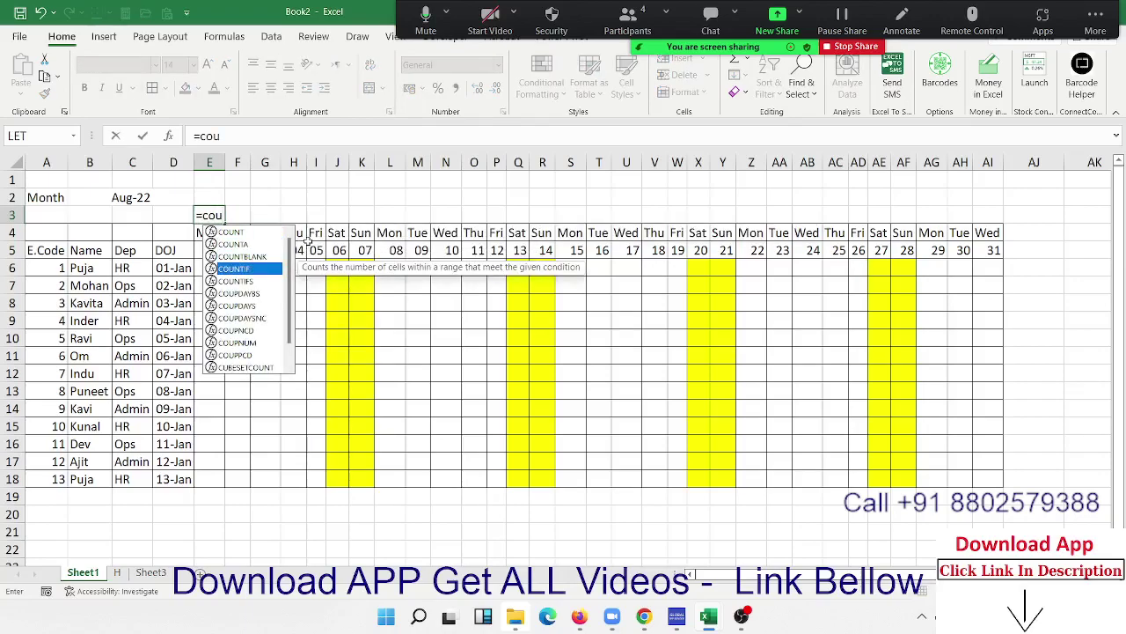
double_click(260, 268)
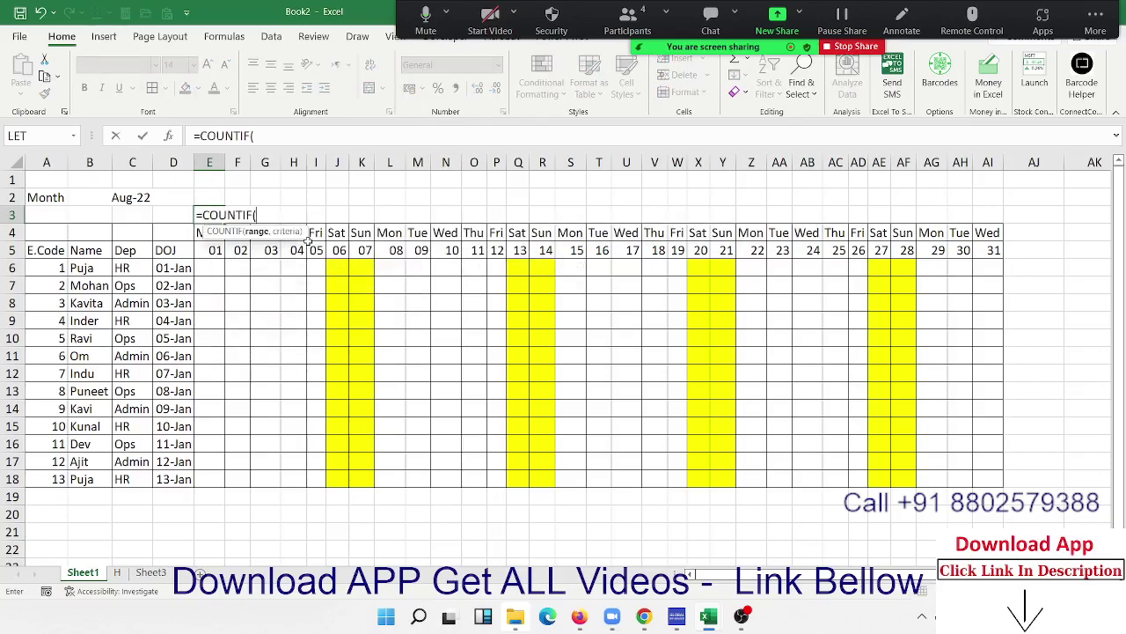
left_click(122, 572)
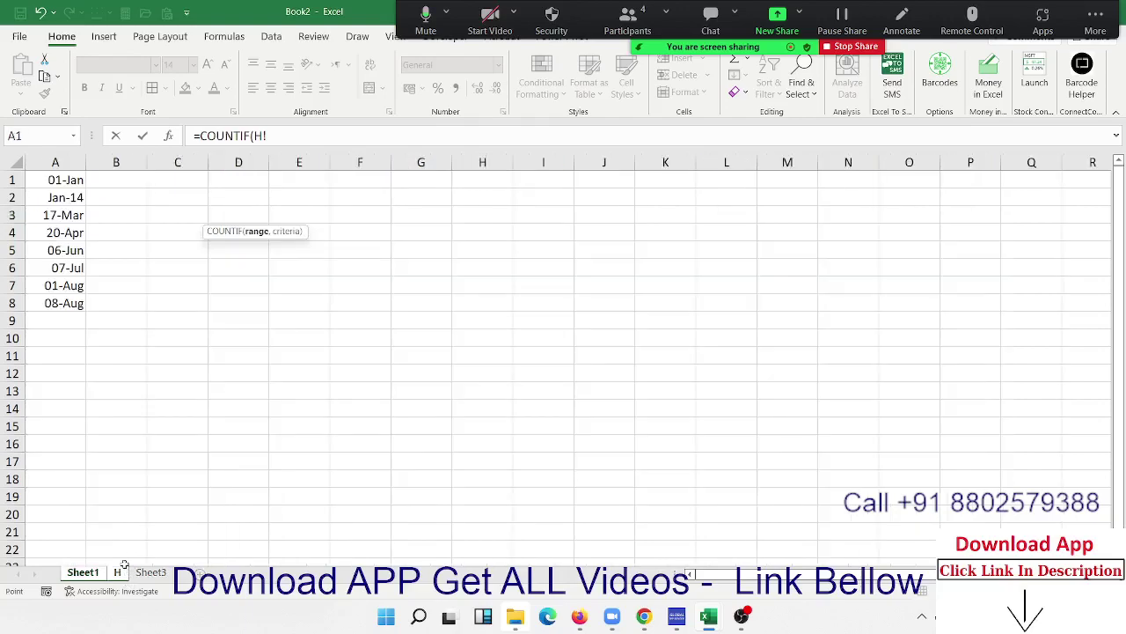
left_click(54, 163)
type(",")
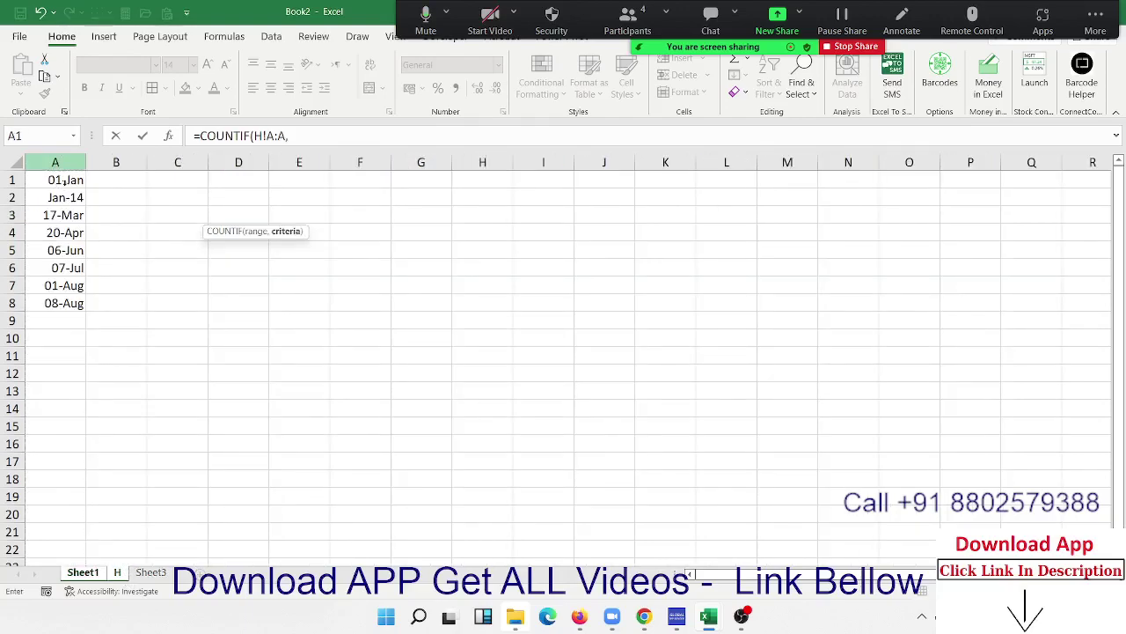
left_click(86, 573)
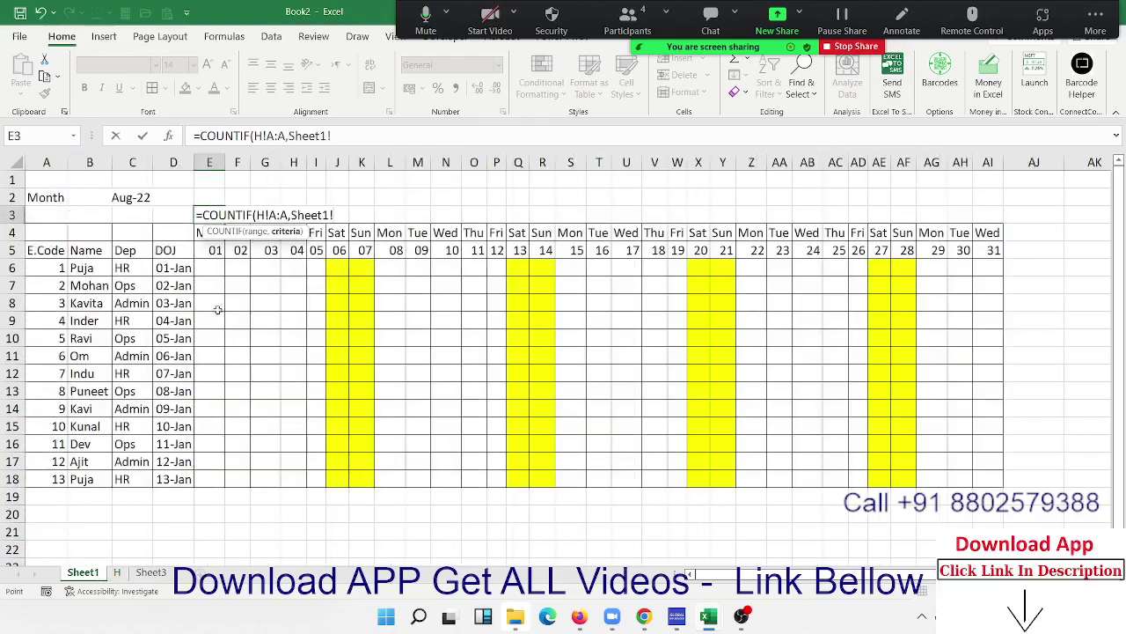
left_click(212, 251)
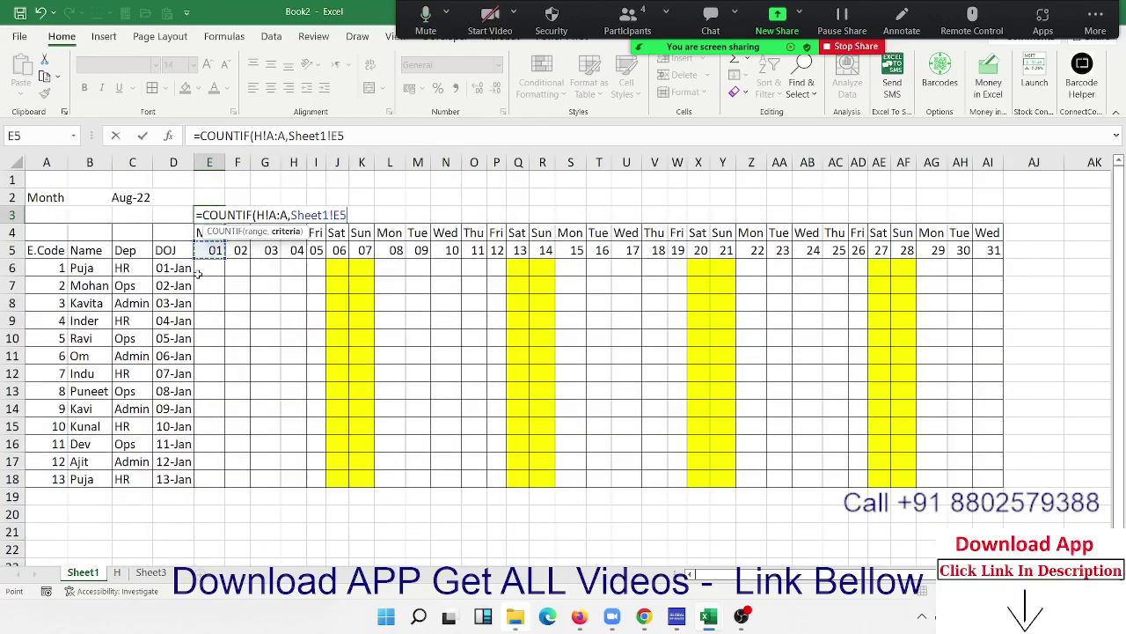
type("(")
key("Return")
key("Up")
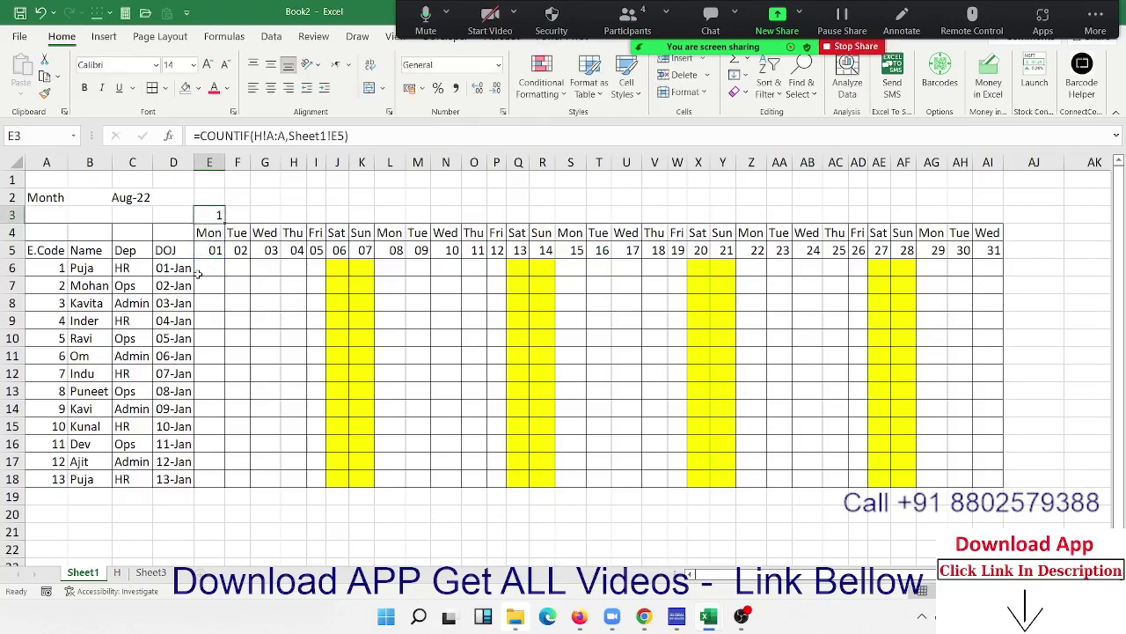
Edit the E3 formula to lock H!$A:$A and drop the sheet prefix before E5.
left_click(274, 138)
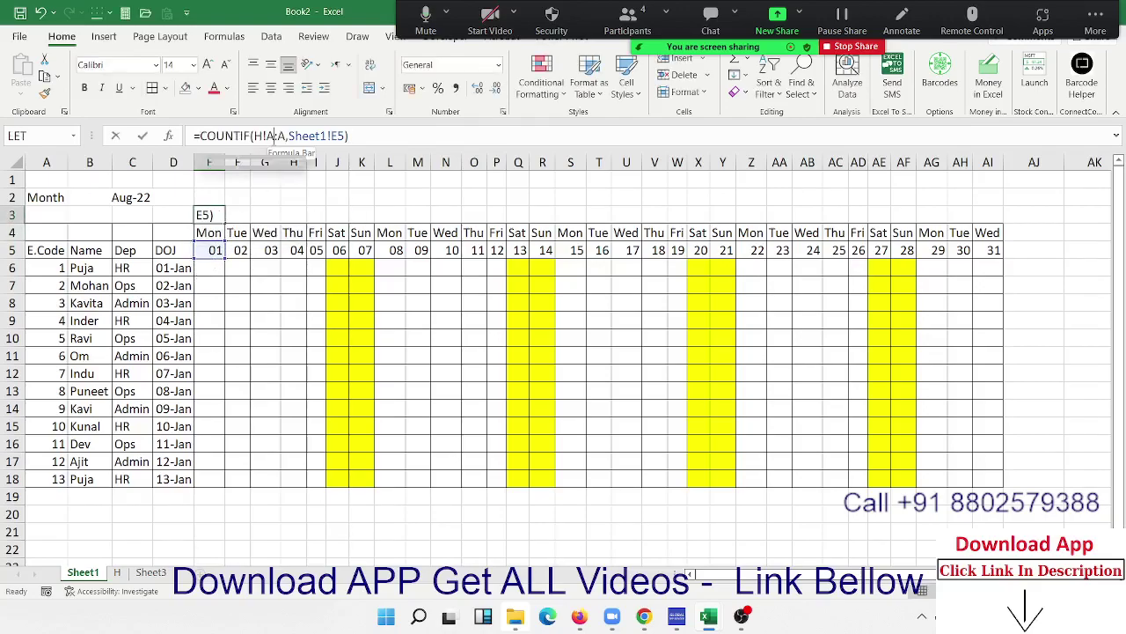
key("F4")
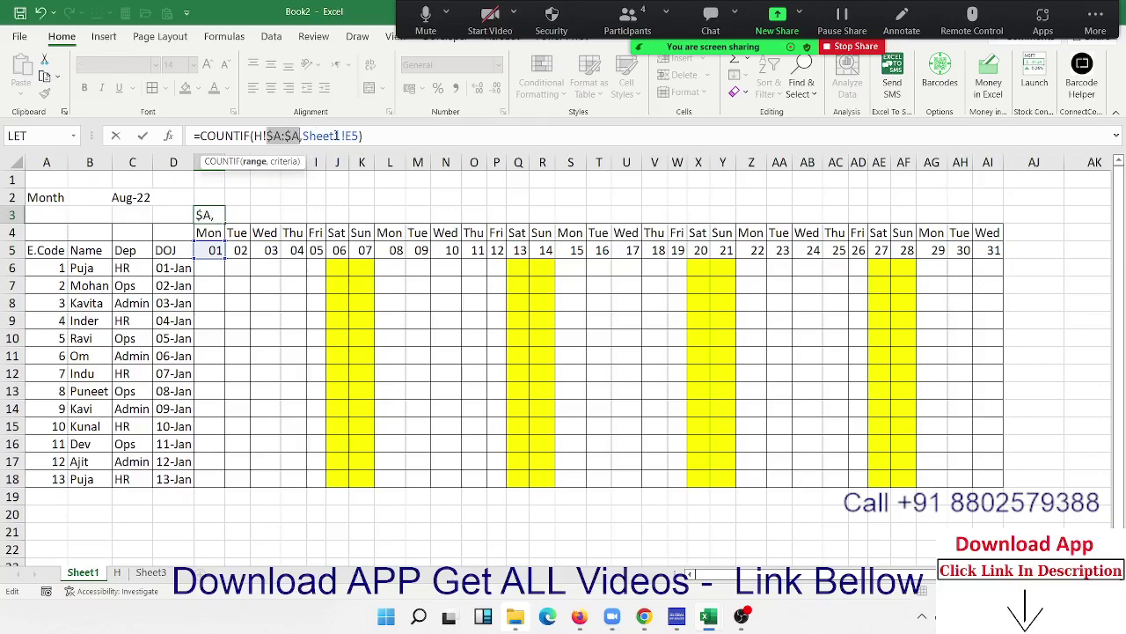
left_click(345, 138)
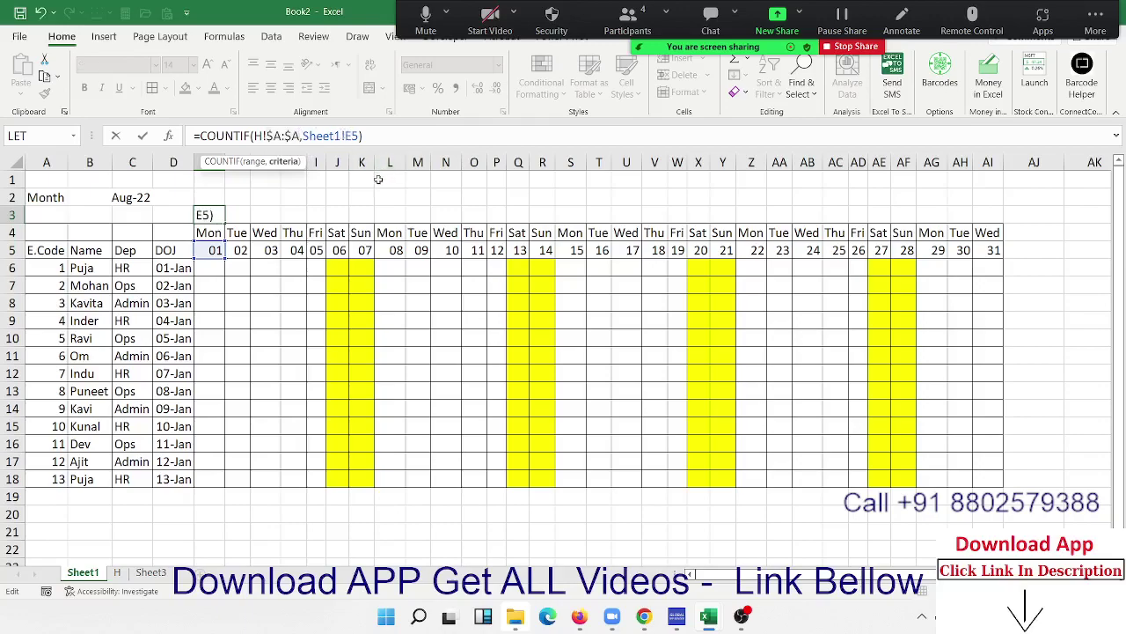
key("BackSpace")
key("BackSpace")
key("BackSpace")
type("$")
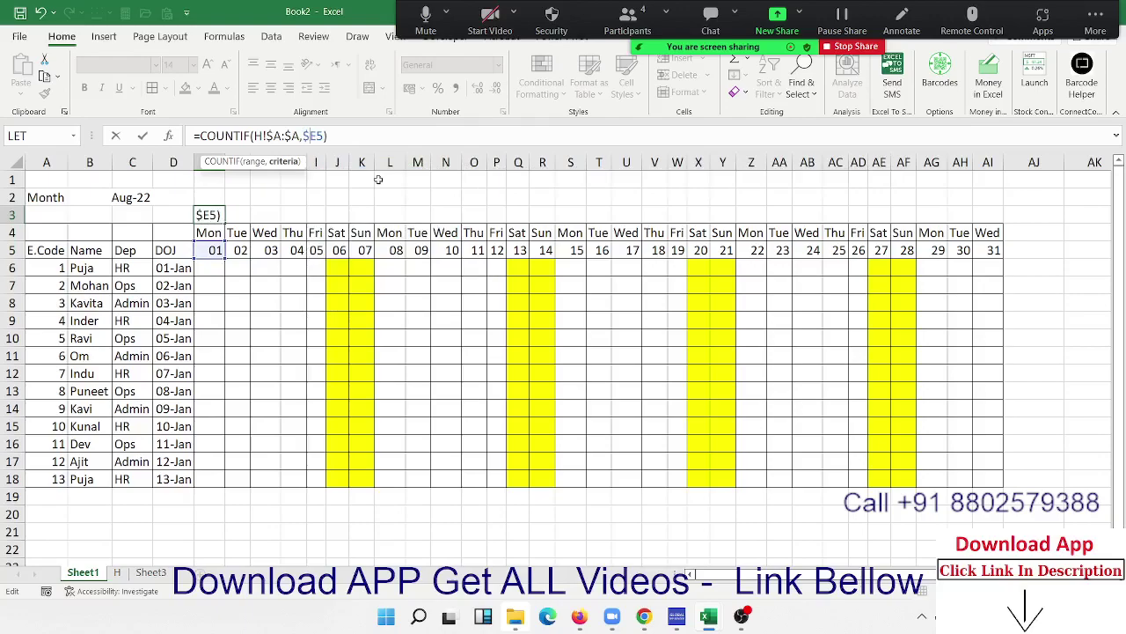
key("BackSpace")
Commit the formula and change the start date to 1/7 to see E3 return 0.
key("Return")
key("Up")
key("Down")
key("Down")
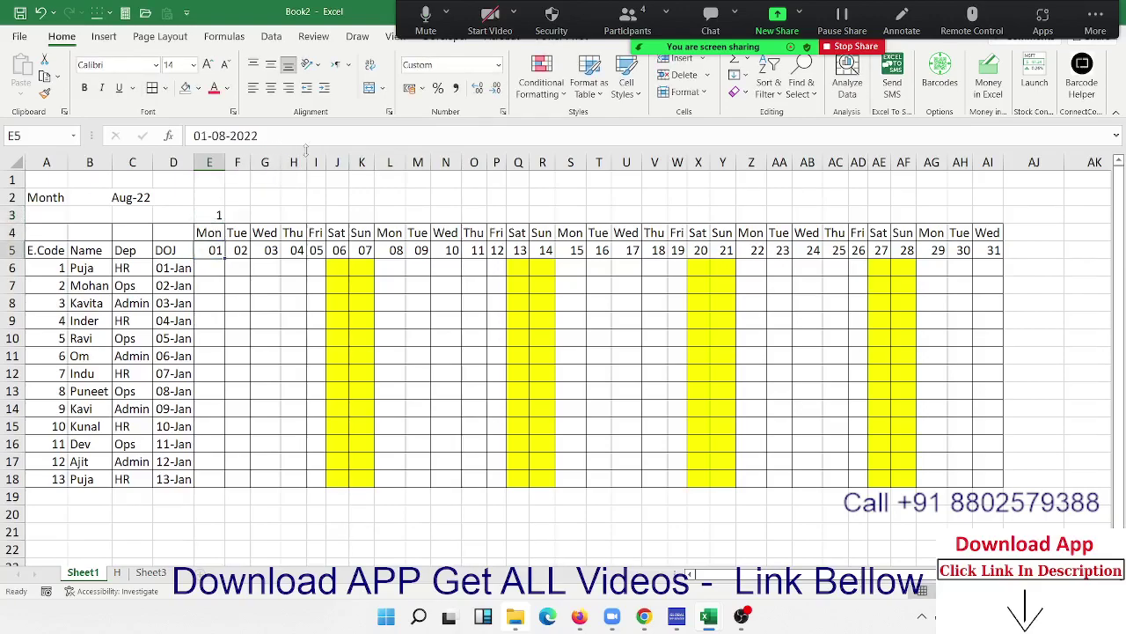
type("1/7")
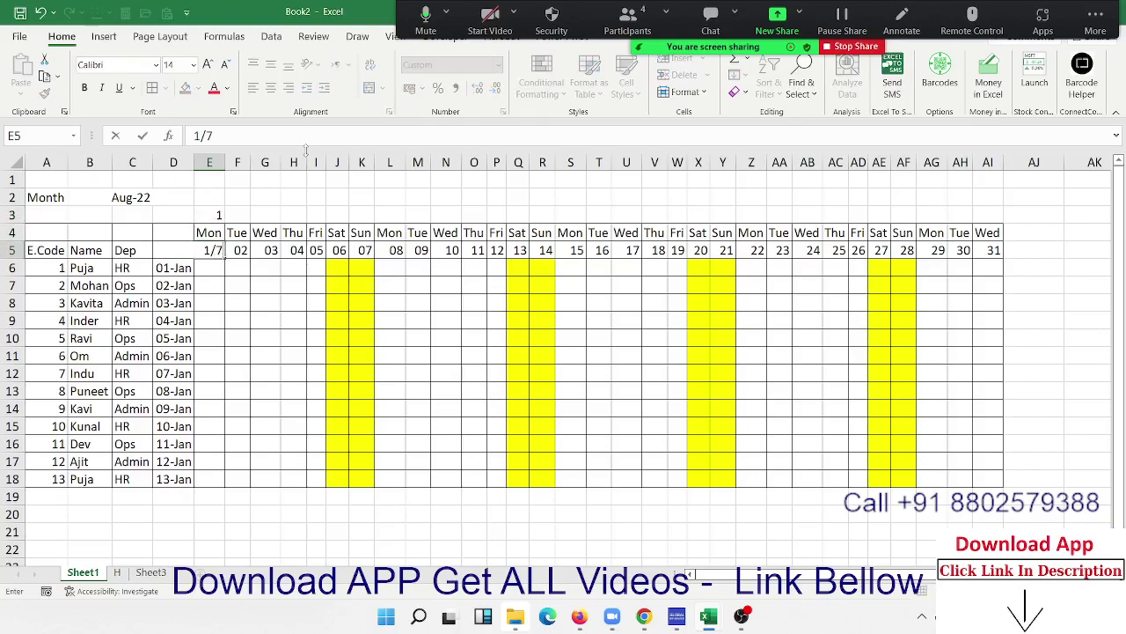
key("Return")
key("Up")
key("Up")
key("Up")
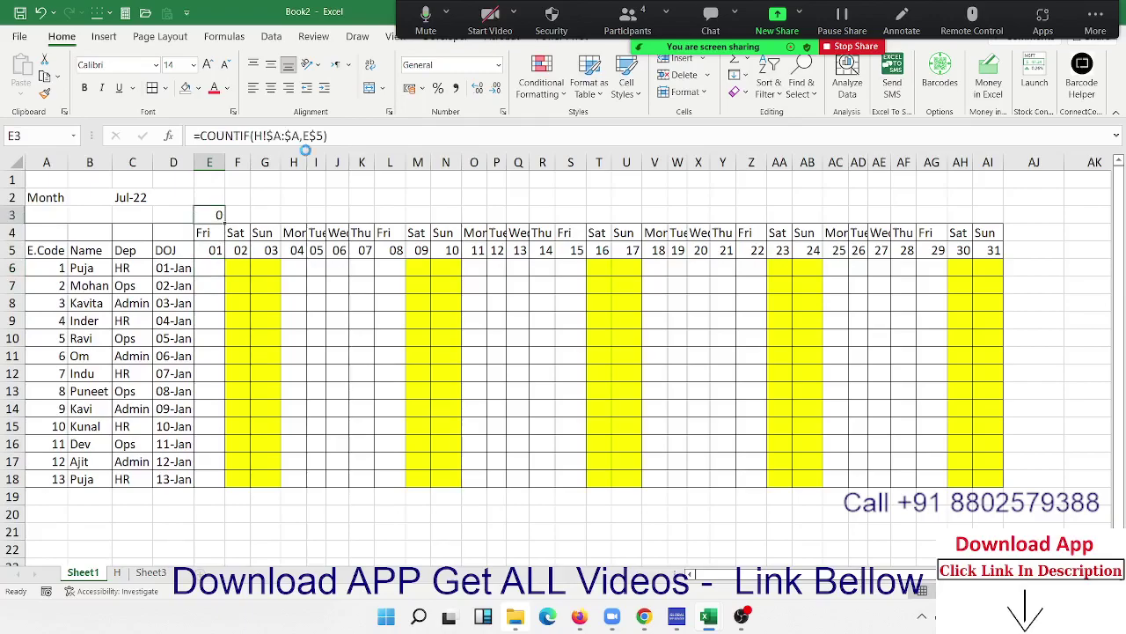
Undo back to August and confirm E3's COUNTIF formula returns 1 again.
key("ctrl+z")
key("Up")
key("Down")
key("Down")
key("Down")
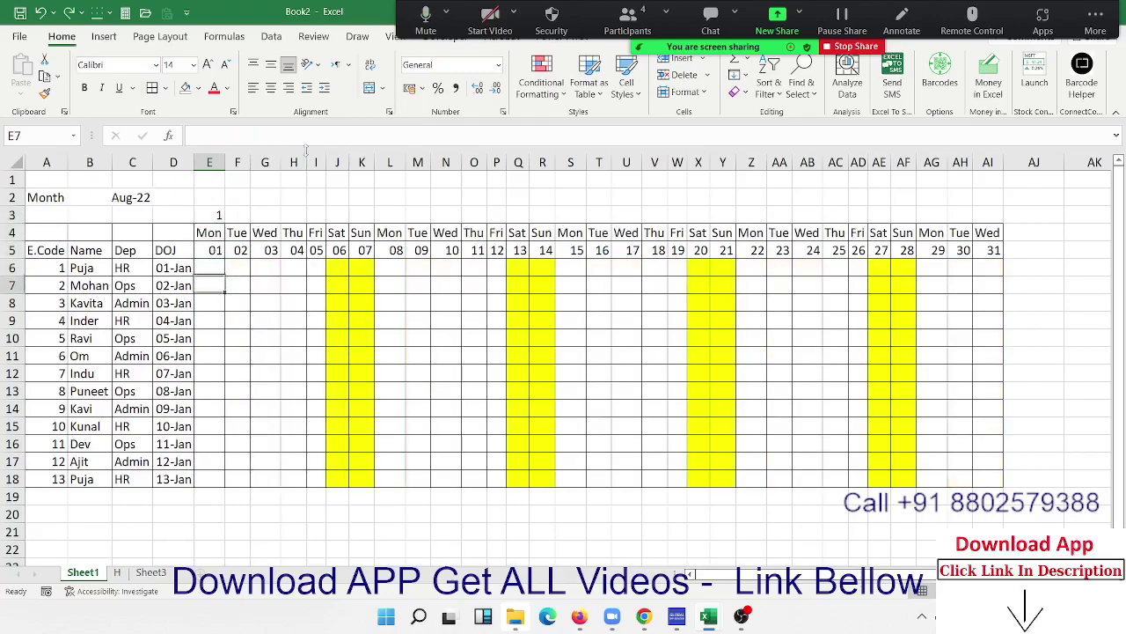
key("Down")
key("Up")
key("Up")
key("Up")
key("Up")
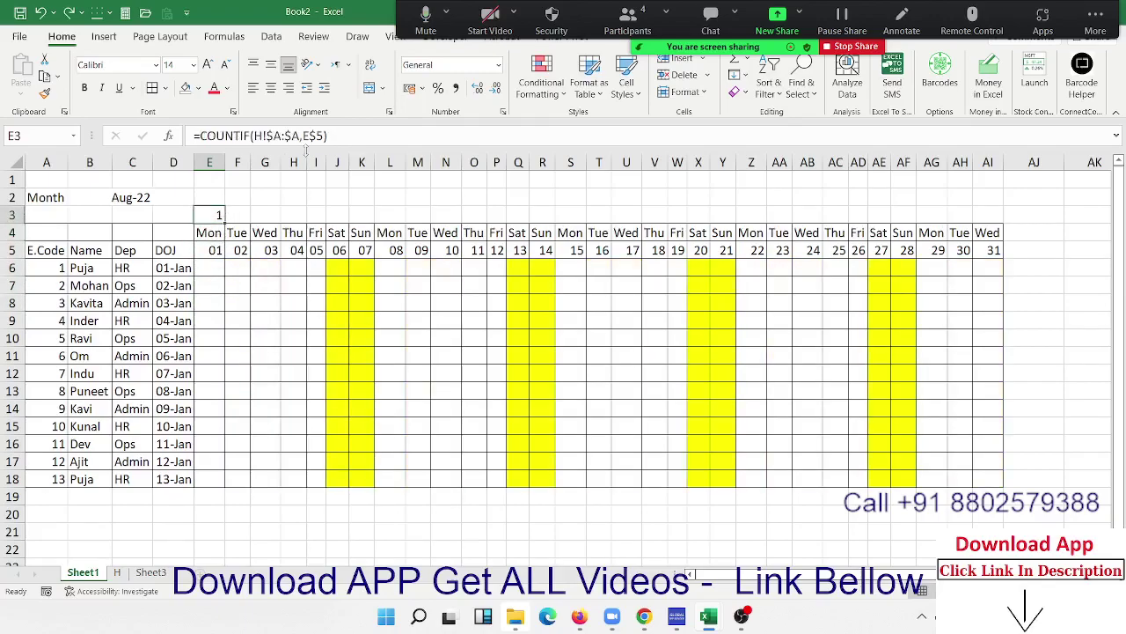
left_click(197, 135)
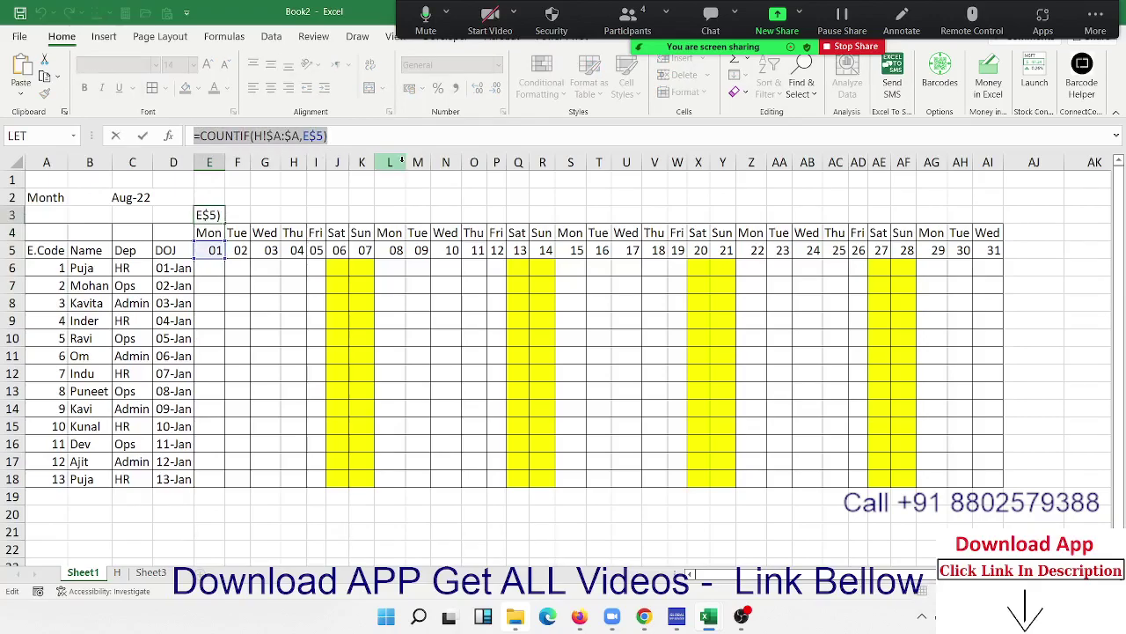
key("Escape")
left_click(202, 264)
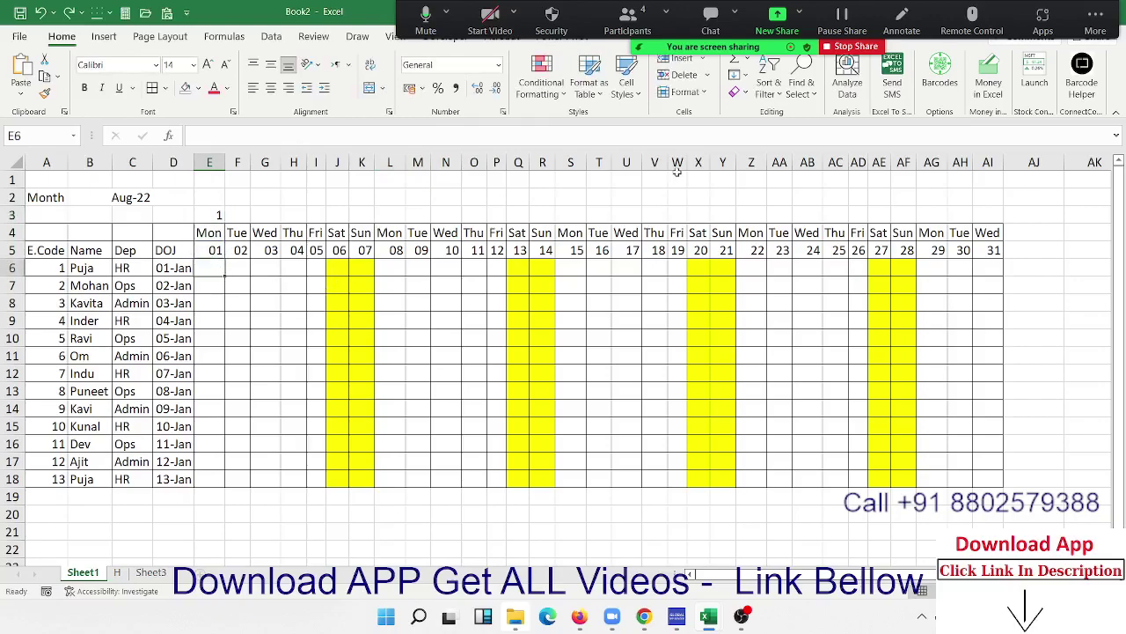
For E6, create a formula rule =COUNTIF(H!$A:$A,E$5)>=1 with a grey fill.
left_click(534, 75)
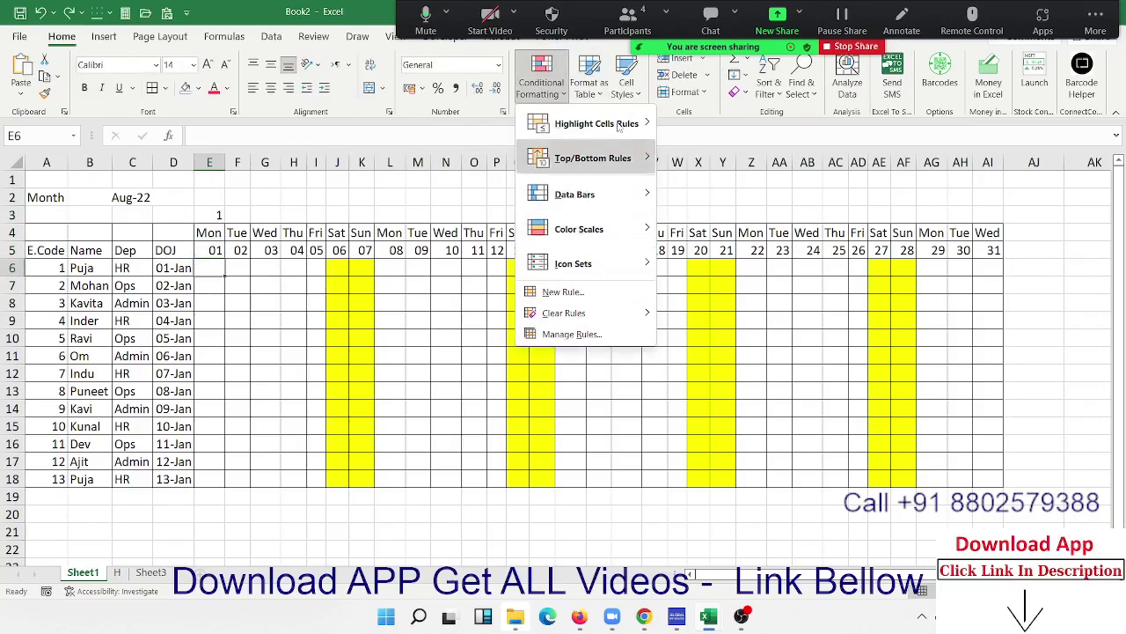
mouse_move(625, 130)
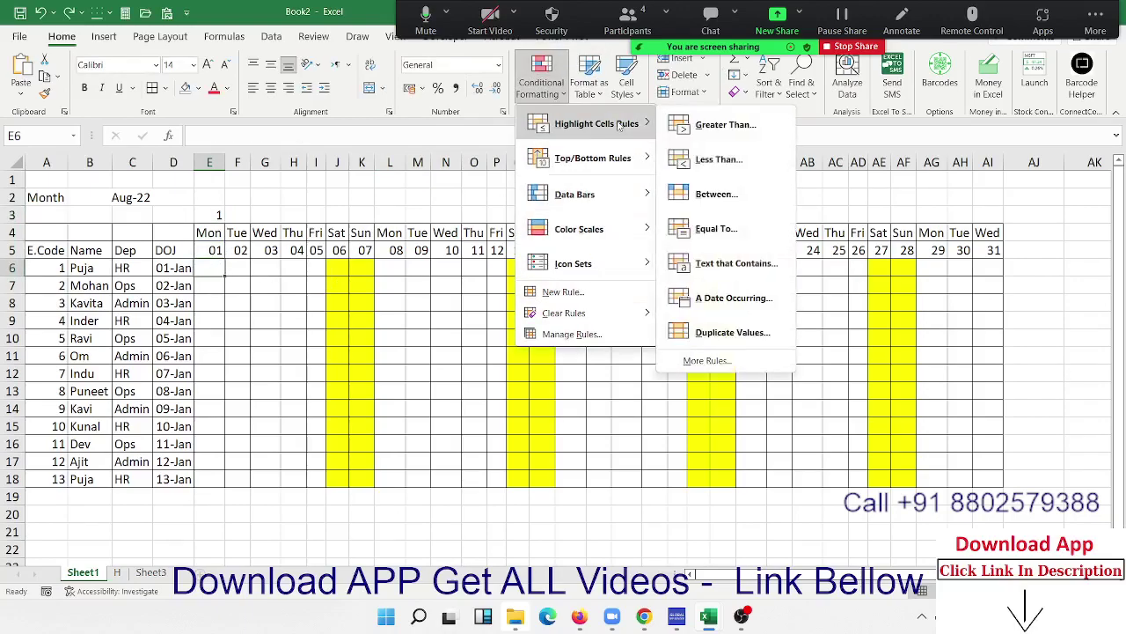
left_click(753, 225)
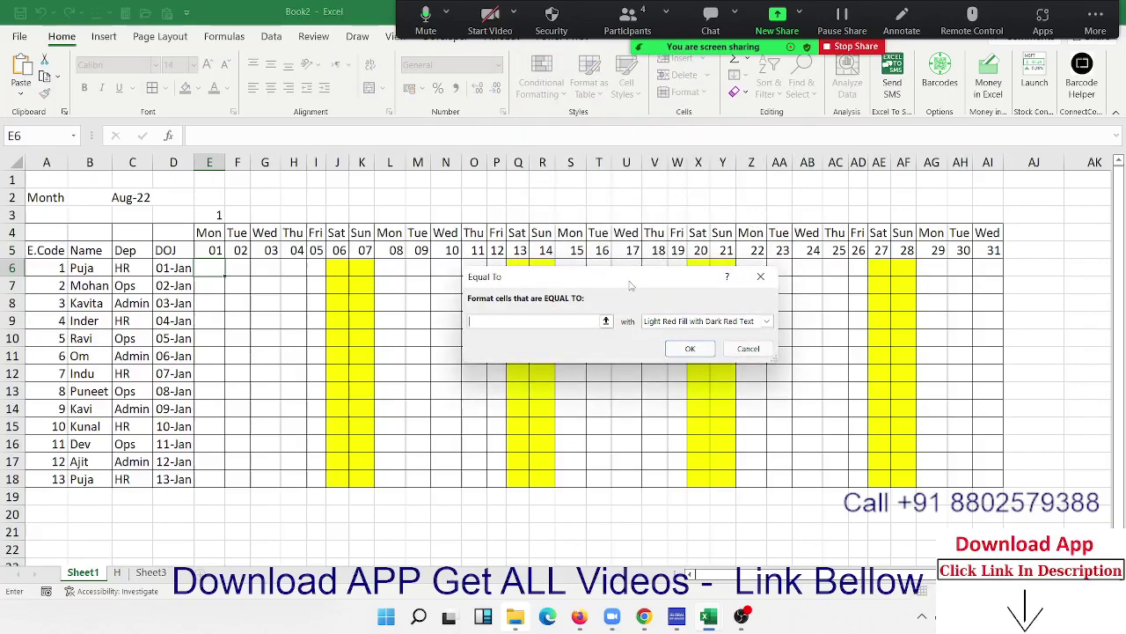
key("Escape")
left_click(557, 97)
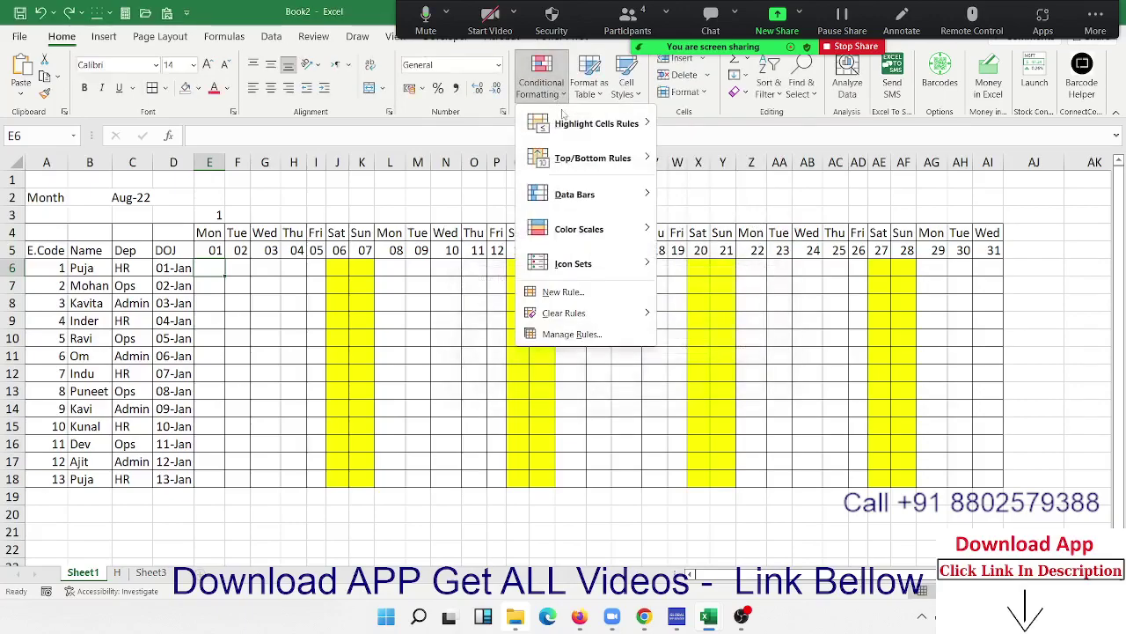
left_click(564, 291)
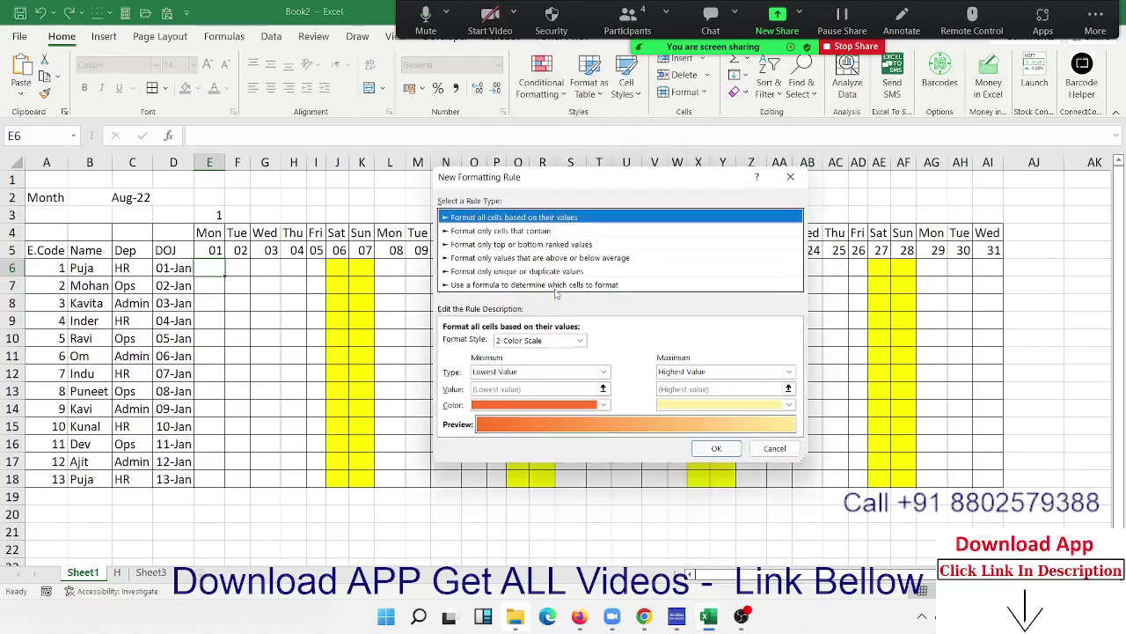
left_click(534, 285)
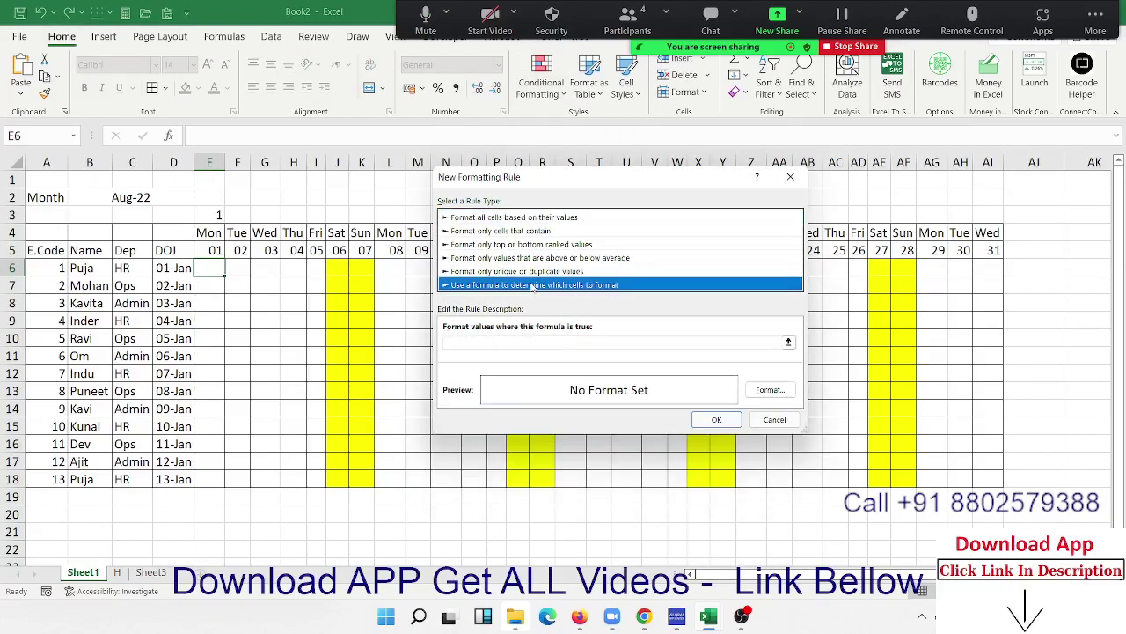
left_click(489, 342)
type("=COUNTIF(H!$A:$A,E$5)>=1")
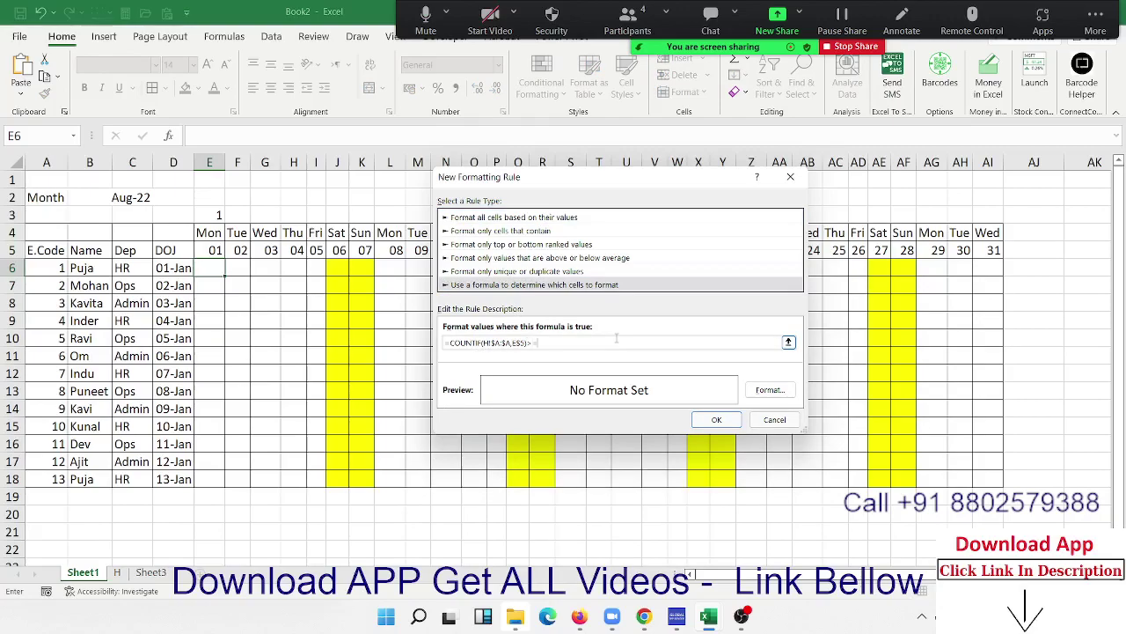
left_click(757, 395)
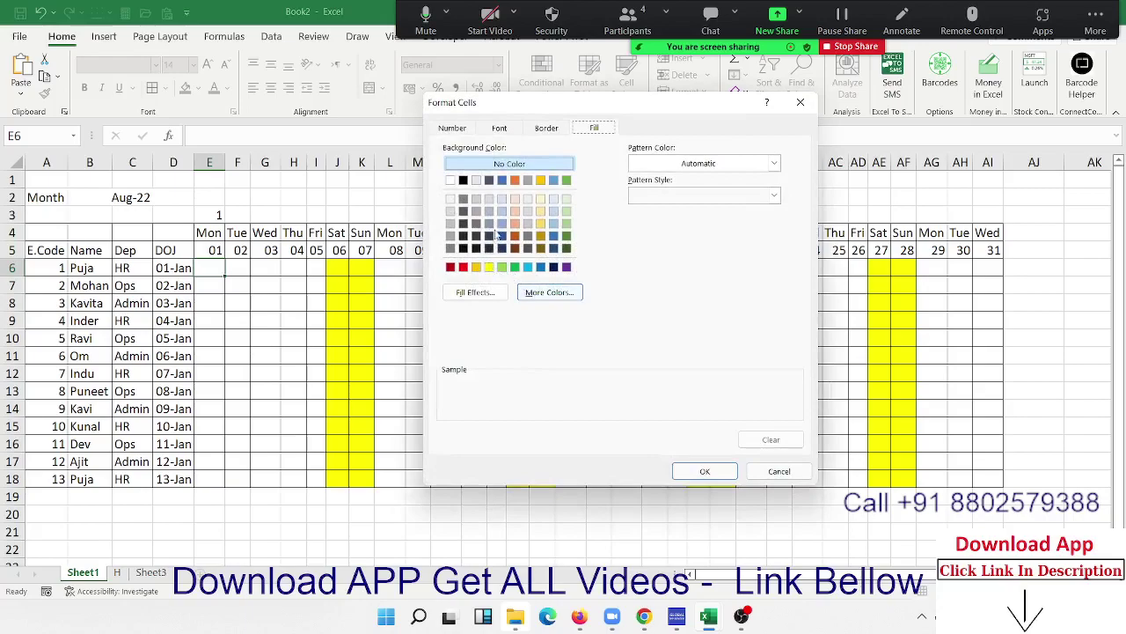
left_click(462, 200)
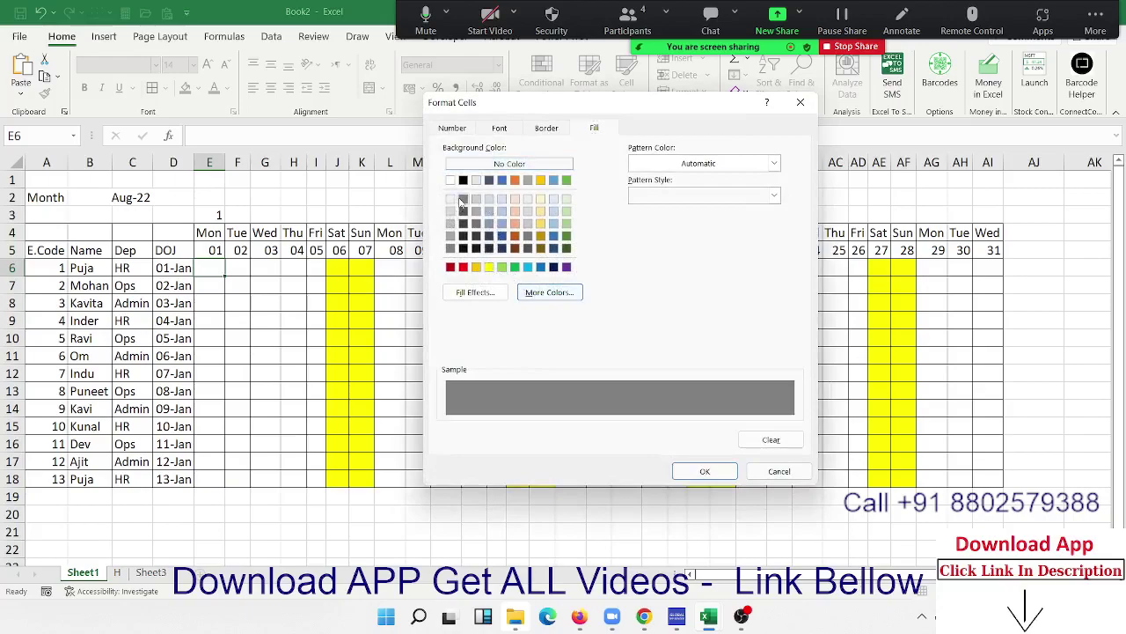
left_click(717, 474)
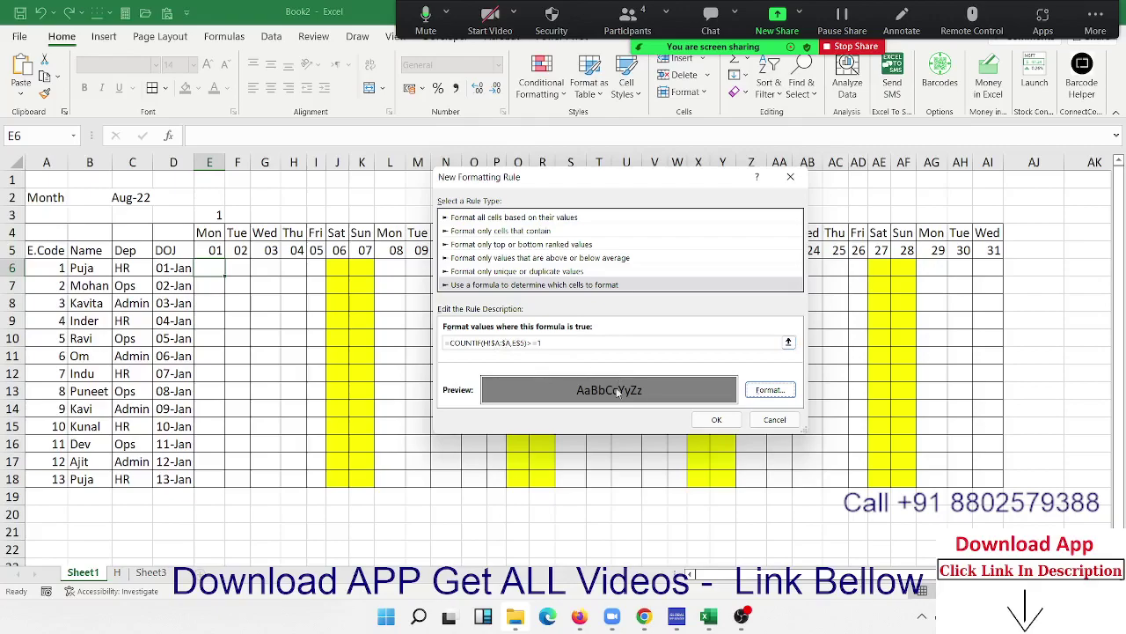
Apply the grey rule to E6 and Format-Paint it across E6:AI18.
left_click(717, 419)
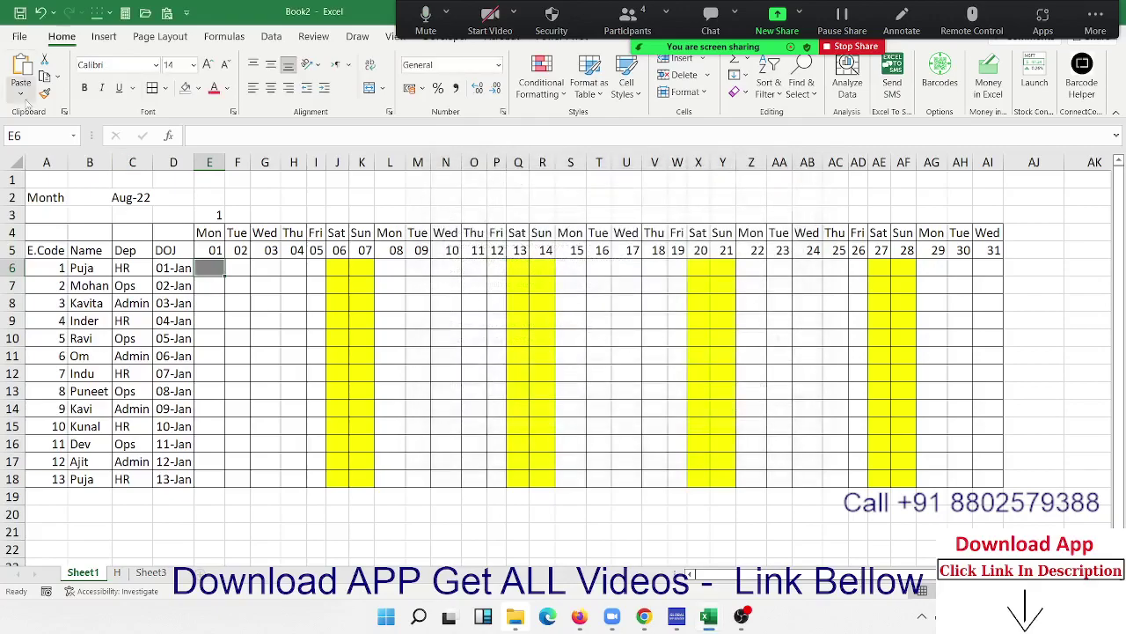
left_click(44, 93)
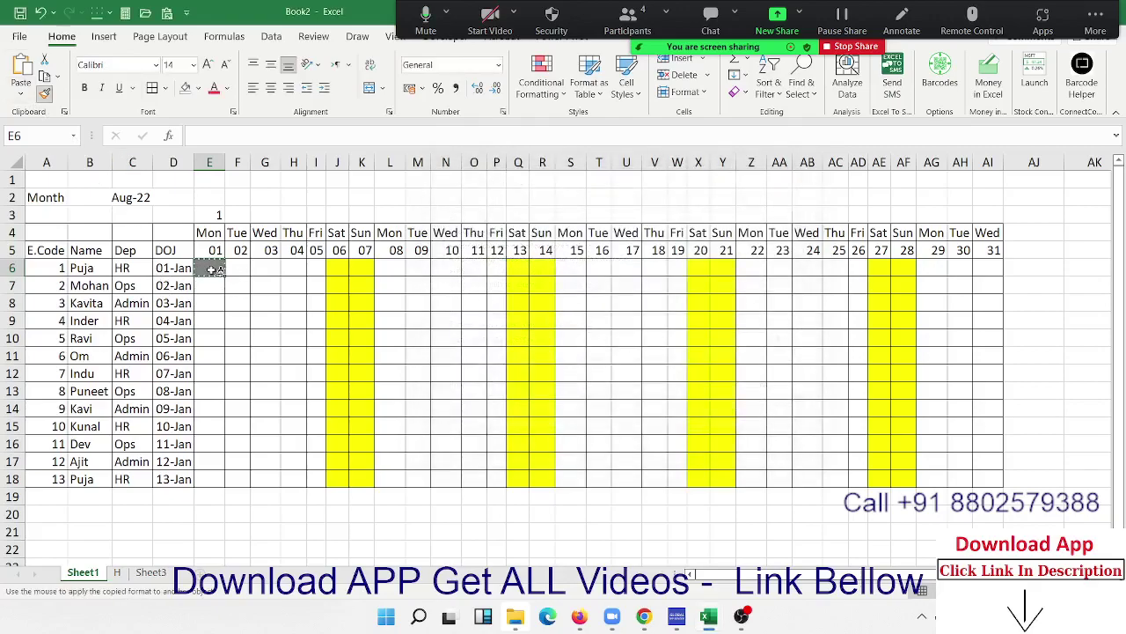
left_click_drag(220, 269, 988, 486)
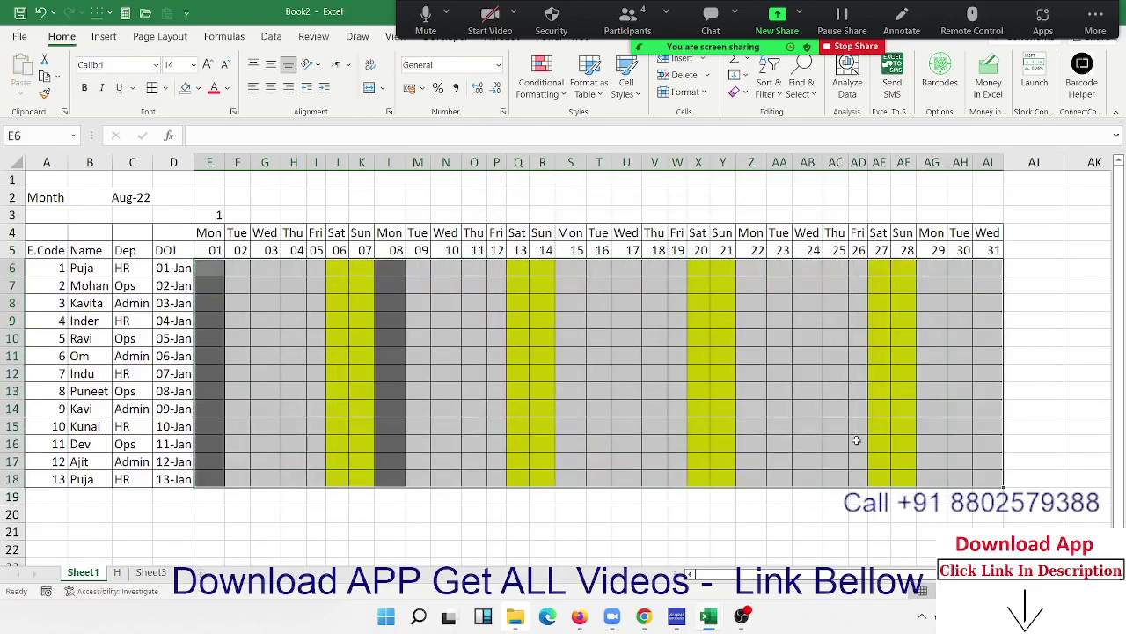
left_click(384, 304)
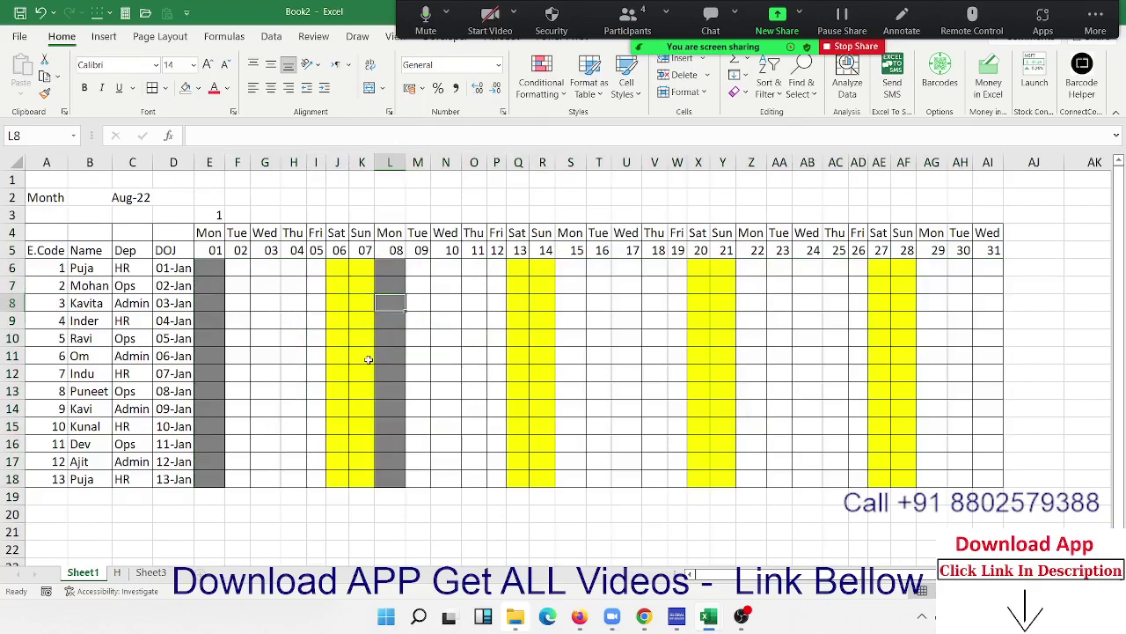
Glance at sheet H's holiday list, then delete the test COUNTIF from E3.
left_click(113, 572)
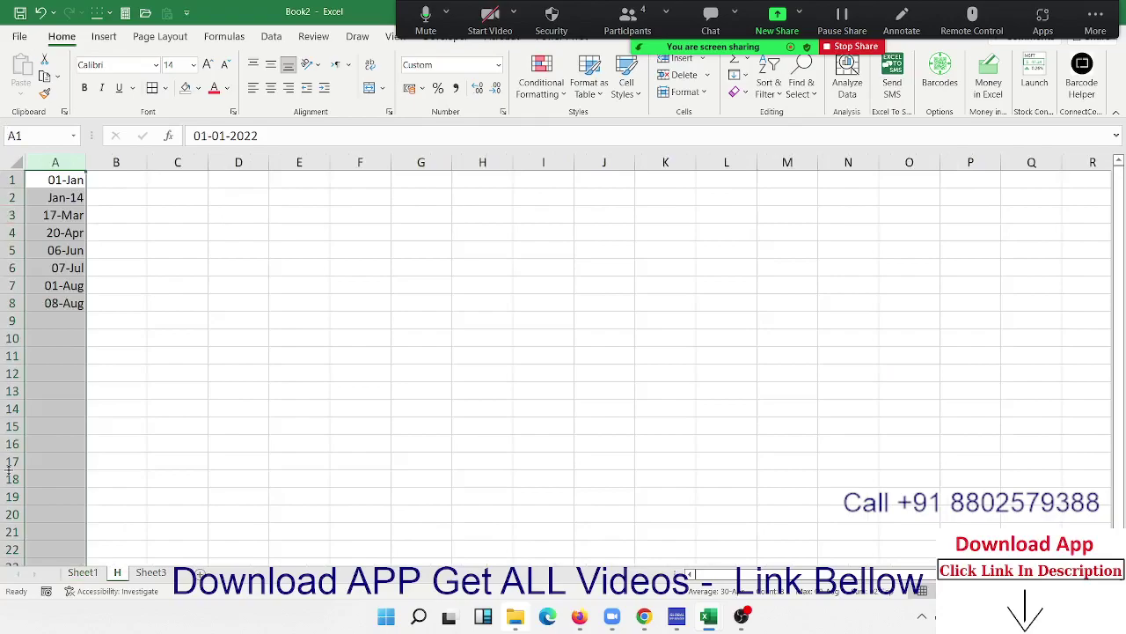
left_click(84, 573)
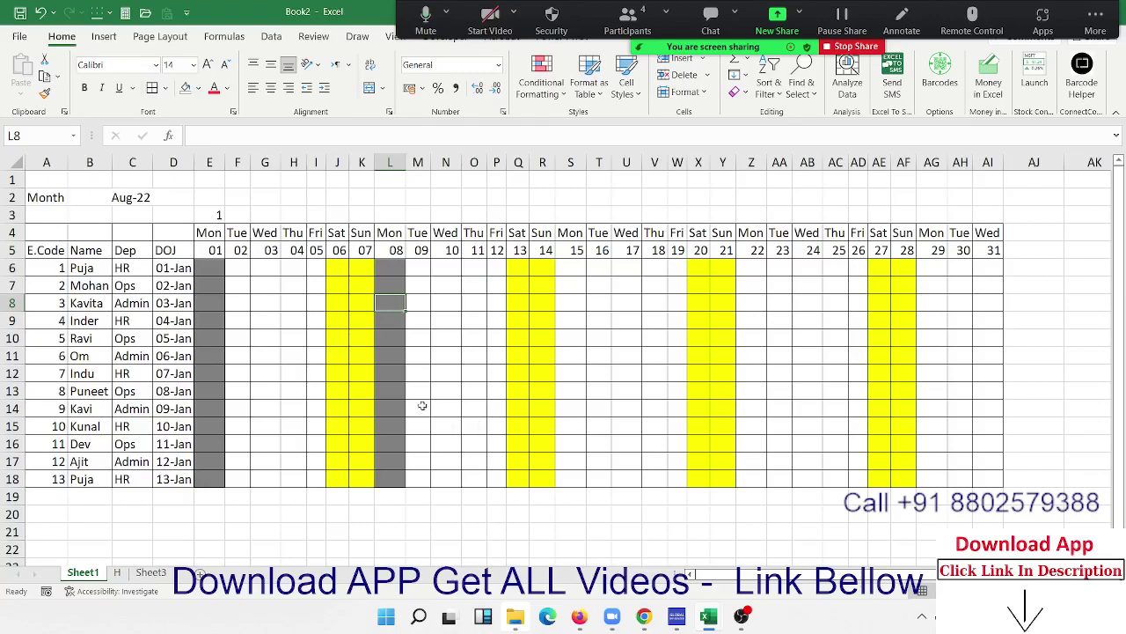
left_click(212, 210)
key("Delete")
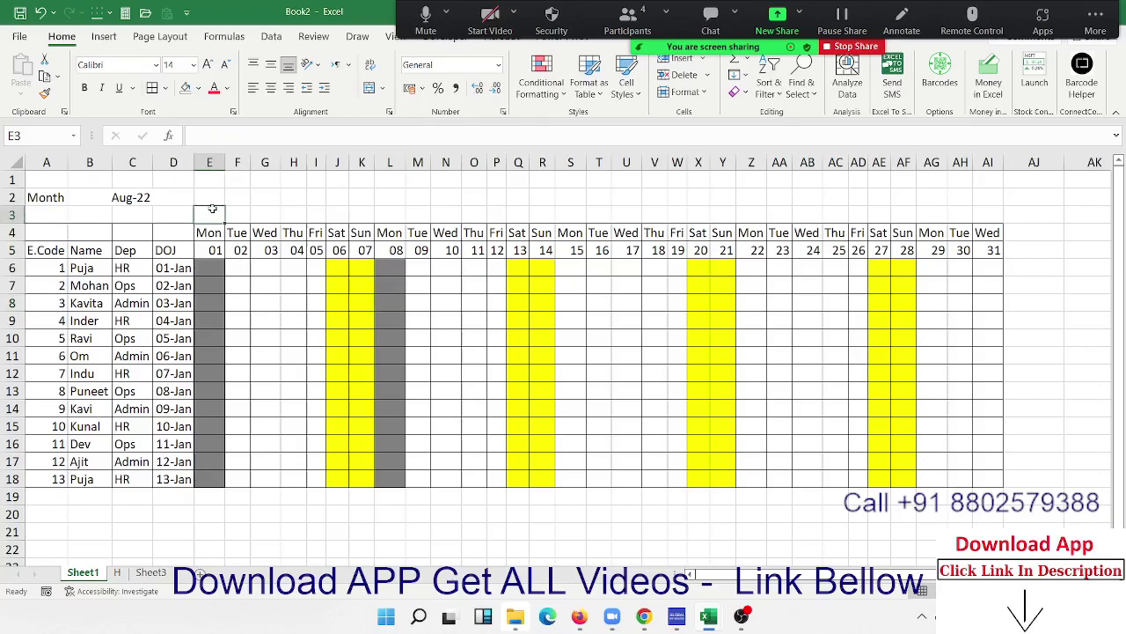
Insert a blank row at the top and merge and centre E1:Z2 for the title.
left_click(156, 36)
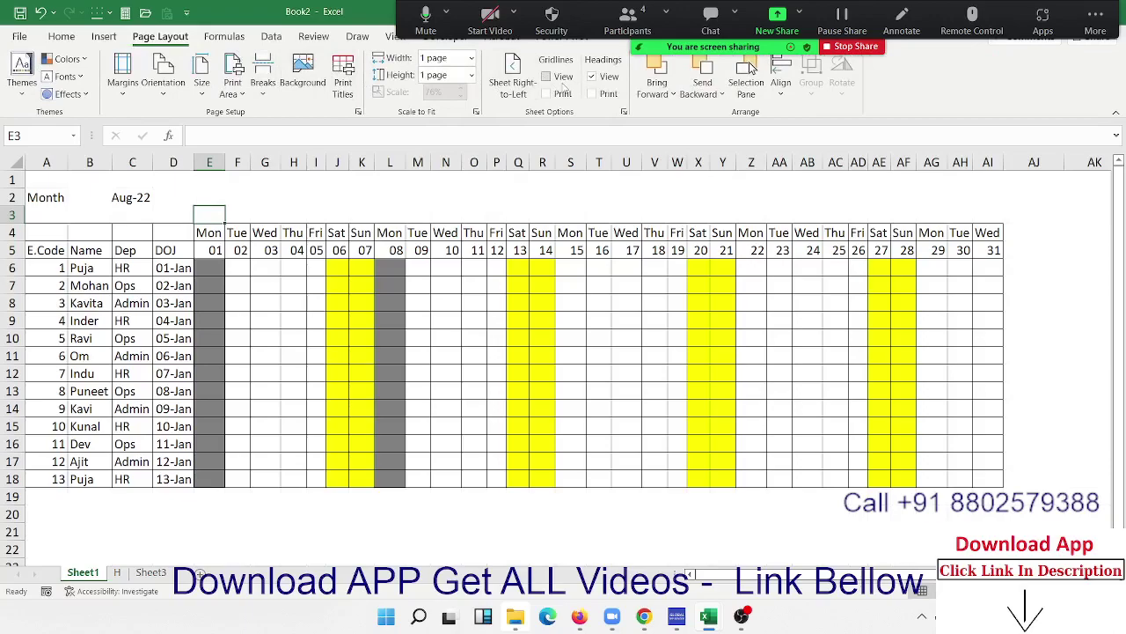
left_click(13, 179)
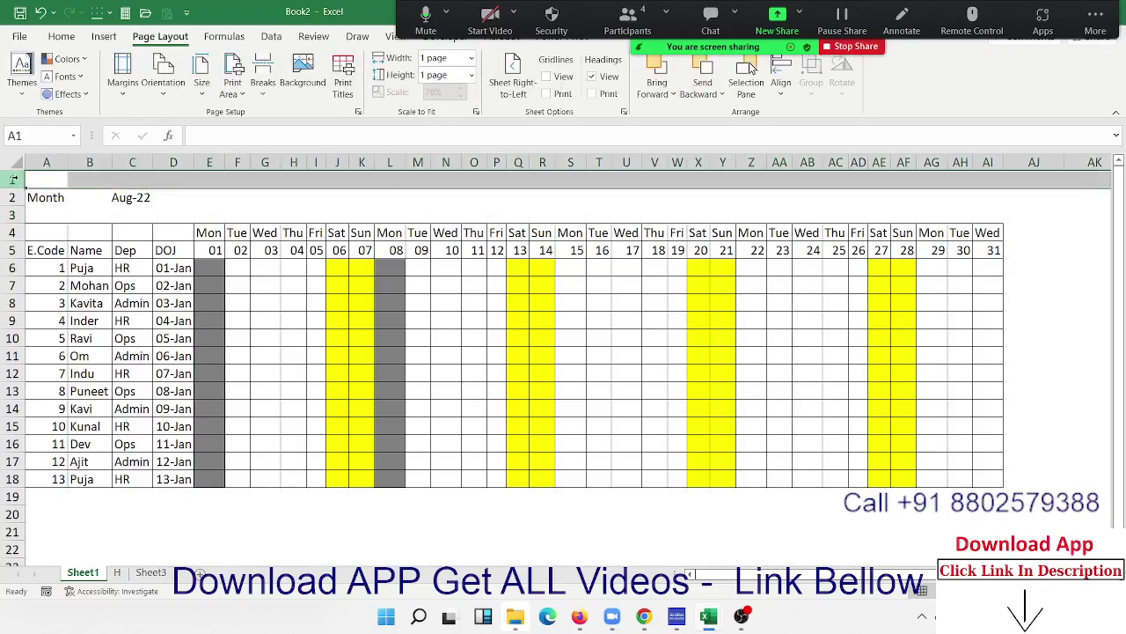
key("ctrl+plus")
left_click_drag(216, 178, 744, 199)
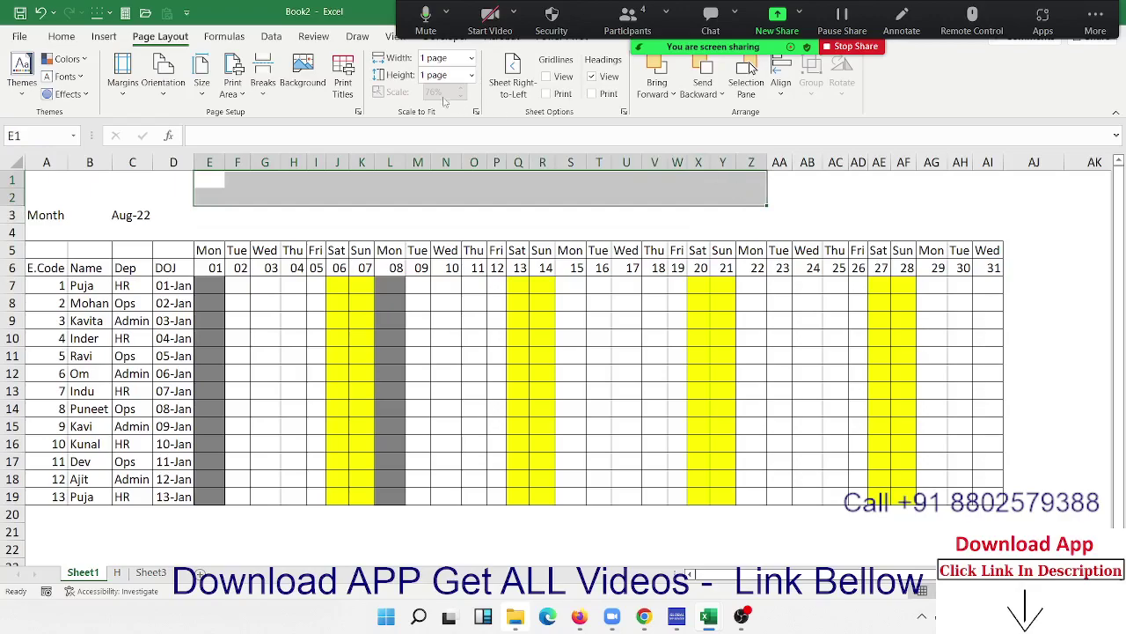
left_click(61, 36)
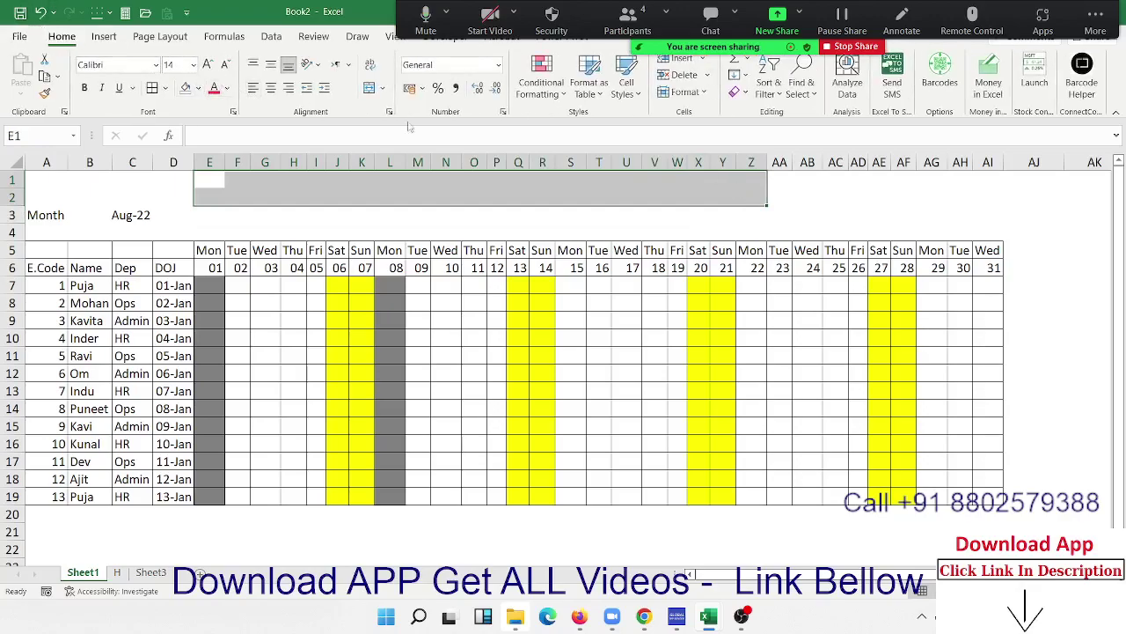
left_click(369, 89)
Type the title 'Daily Attendence Sheet', enlarge it to 26 pt and underline it.
type("Dail")
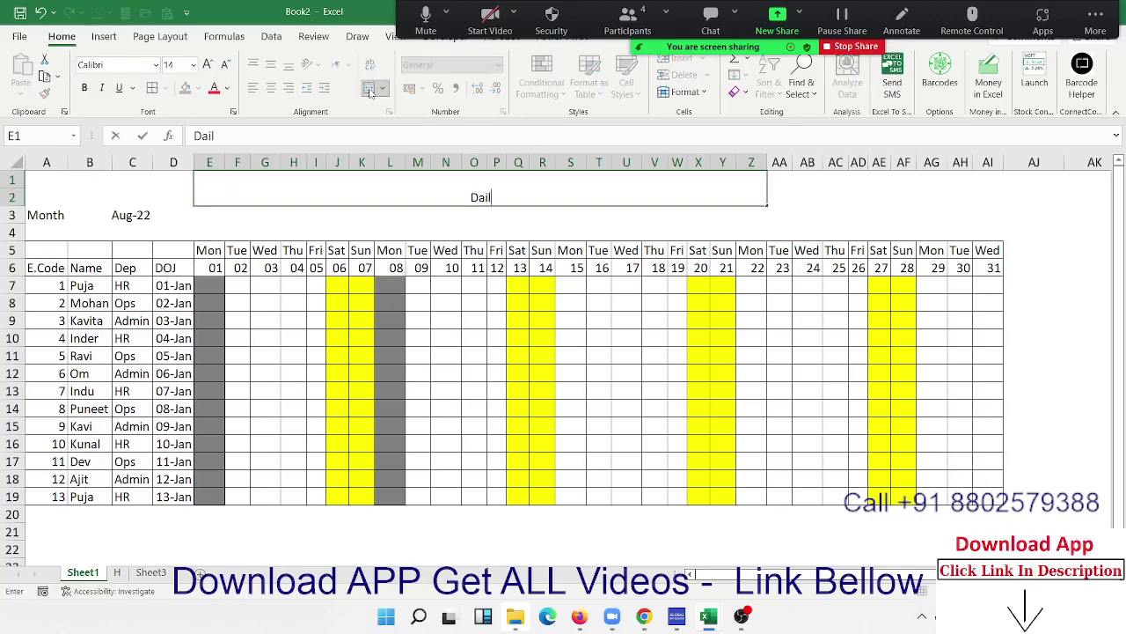
type("y A")
type("tte")
key("BackSpace")
key("BackSpace")
key("BackSpace")
type("ttendsanc")
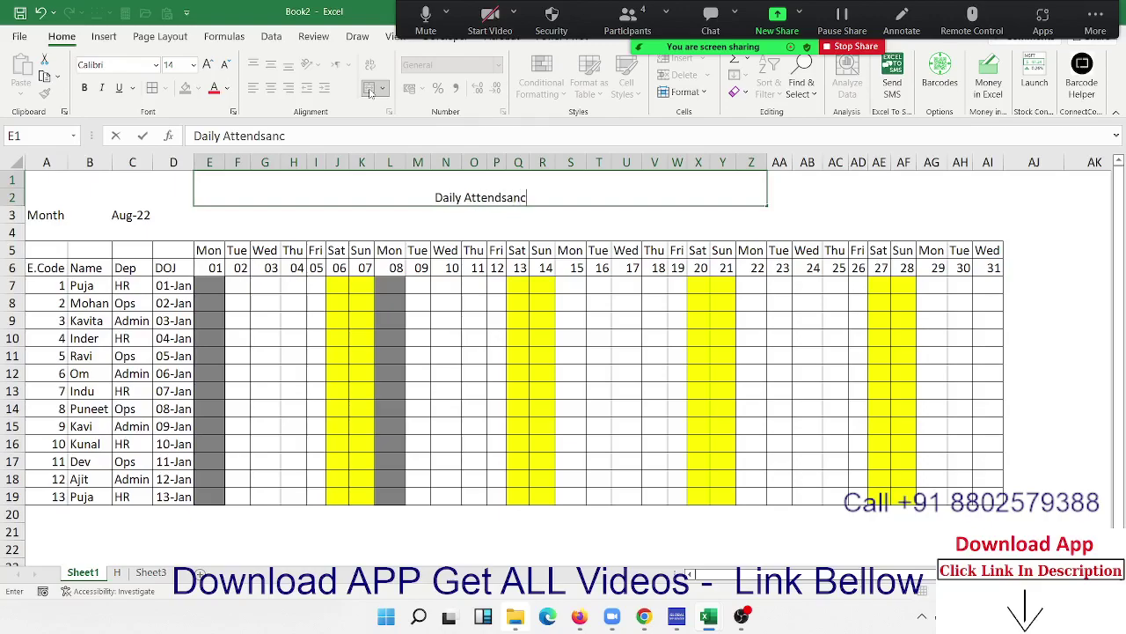
type("e")
key("BackSpace")
key("BackSpace")
key("BackSpace")
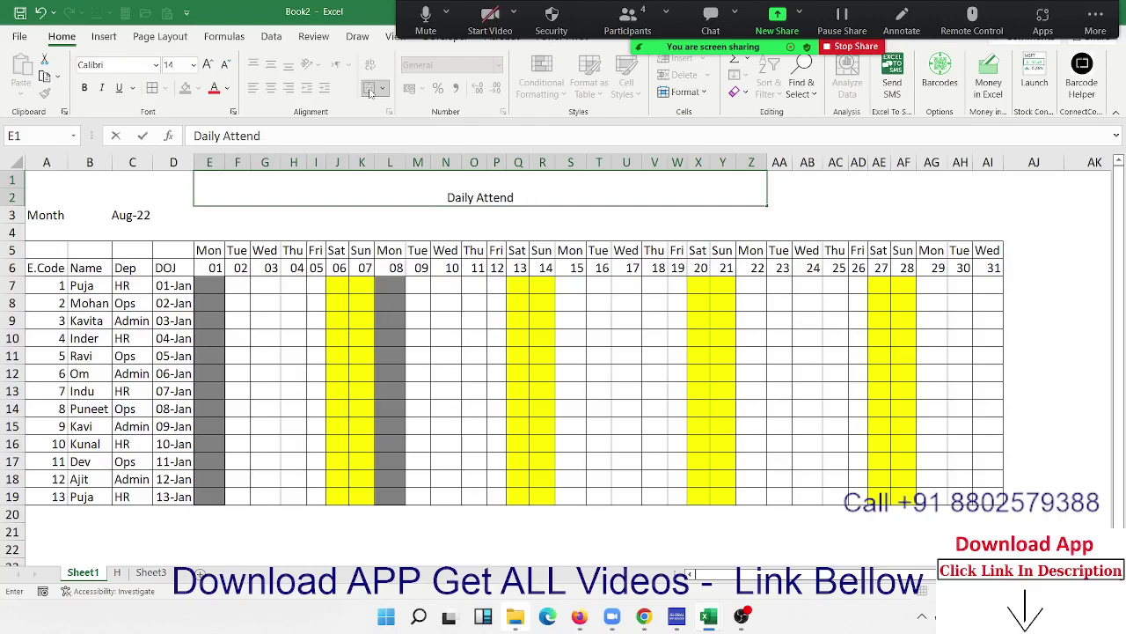
type("ence S")
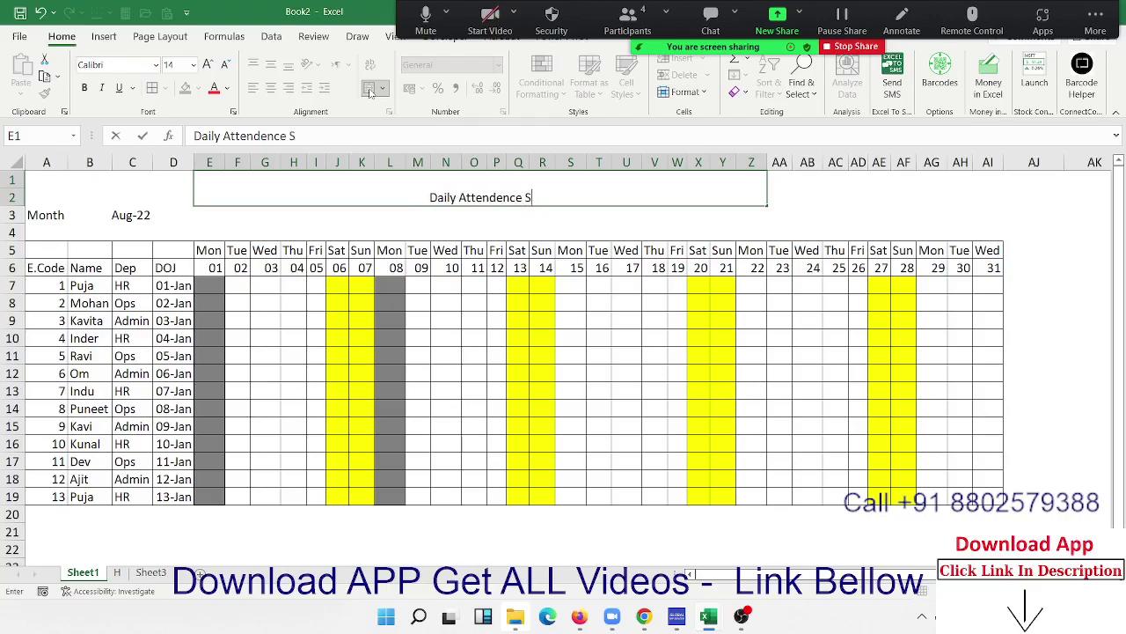
type("heet")
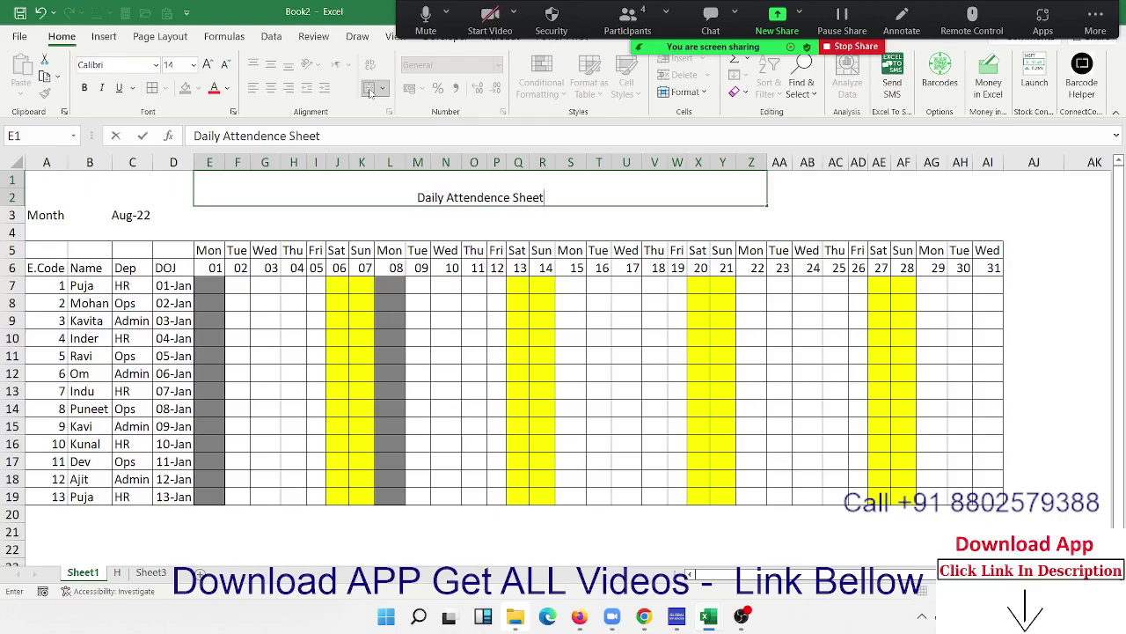
key("ctrl+Return")
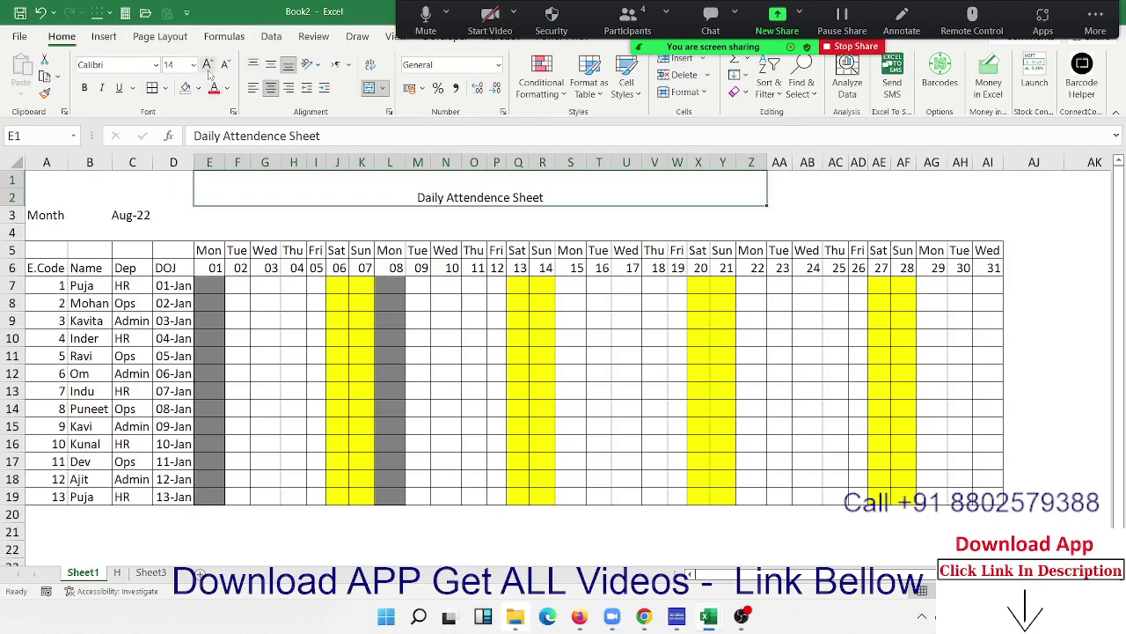
left_click(207, 66)
left_click(208, 66)
left_click(208, 65)
left_click(207, 65)
left_click(208, 65)
left_click(208, 65)
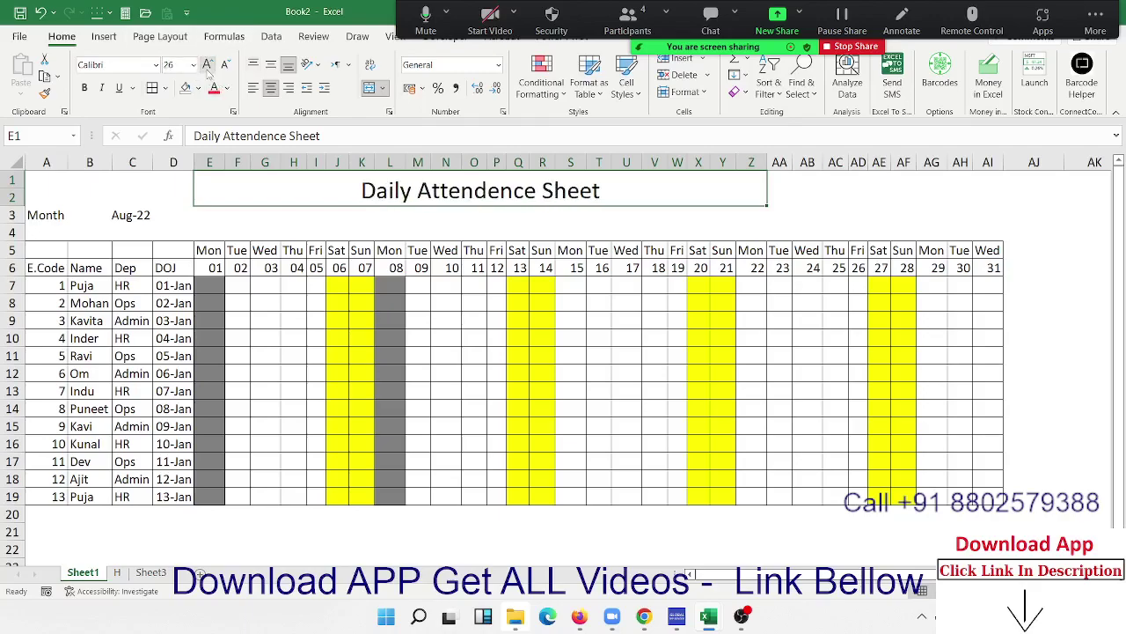
key("ctrl+u")
left_click(385, 229)
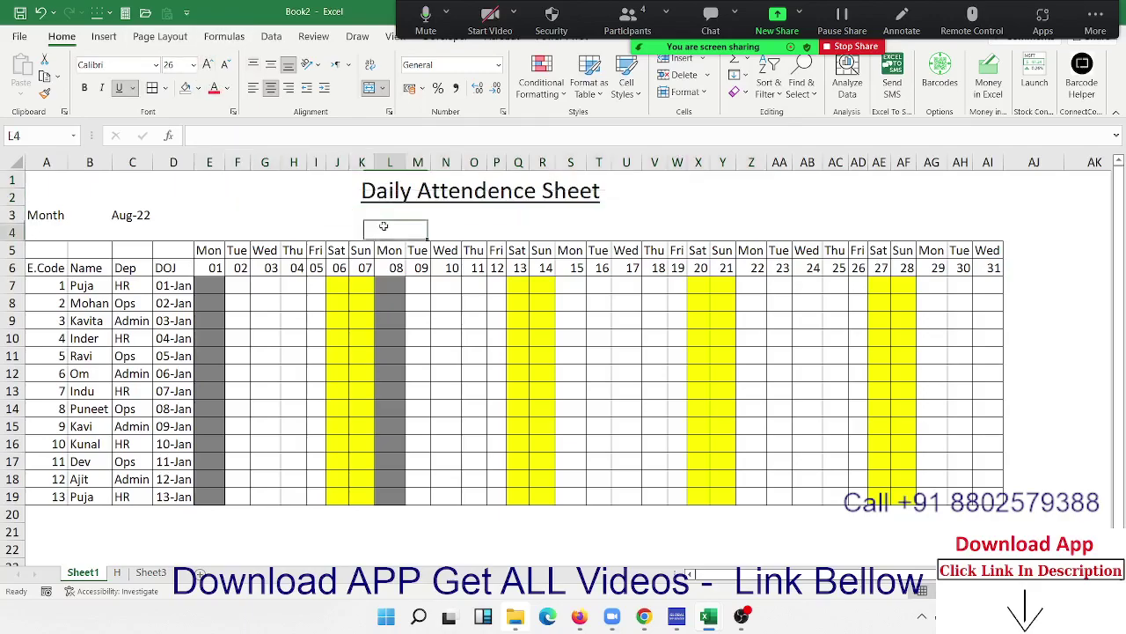
Review the grid's weekday, Fri 12, grey 01 and grey Mon 08 columns.
left_click(322, 308)
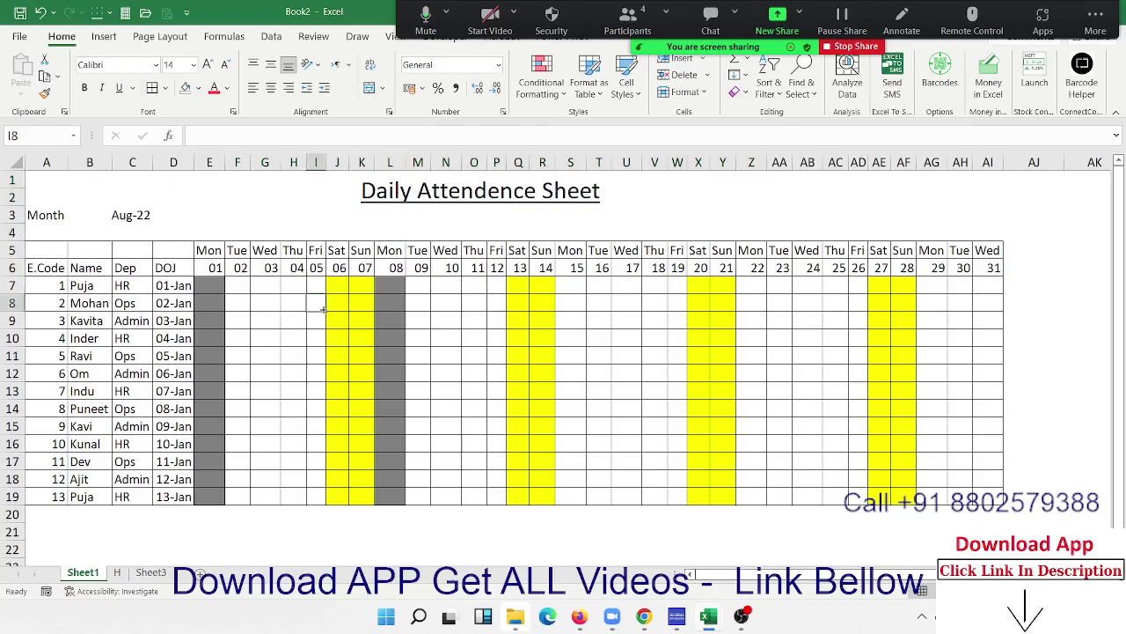
left_click(419, 319)
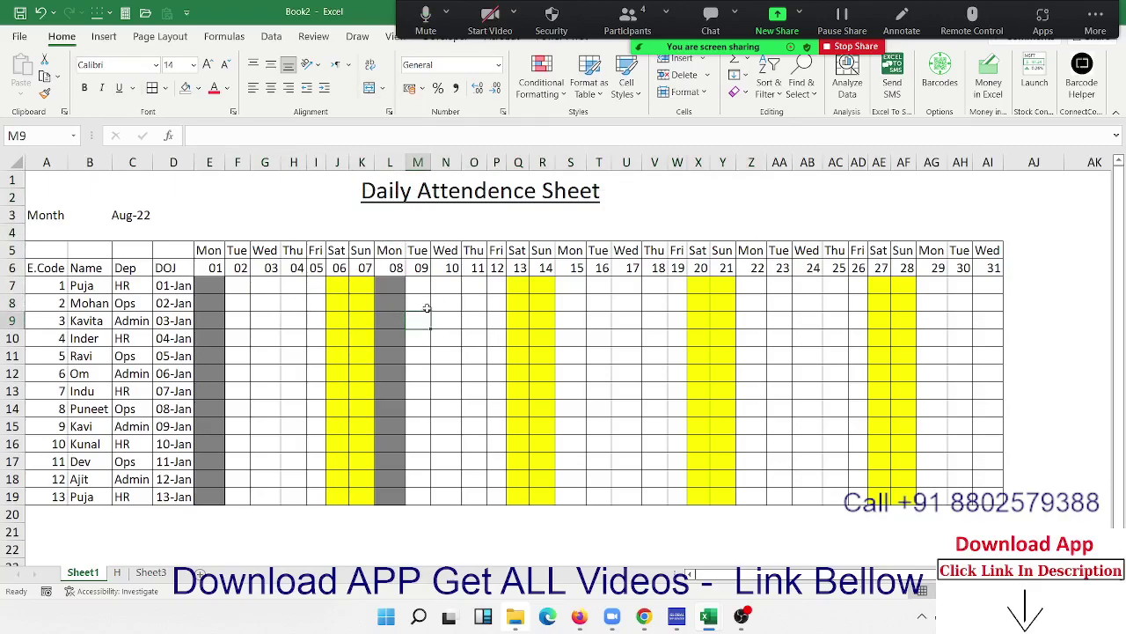
left_click_drag(490, 285, 490, 496)
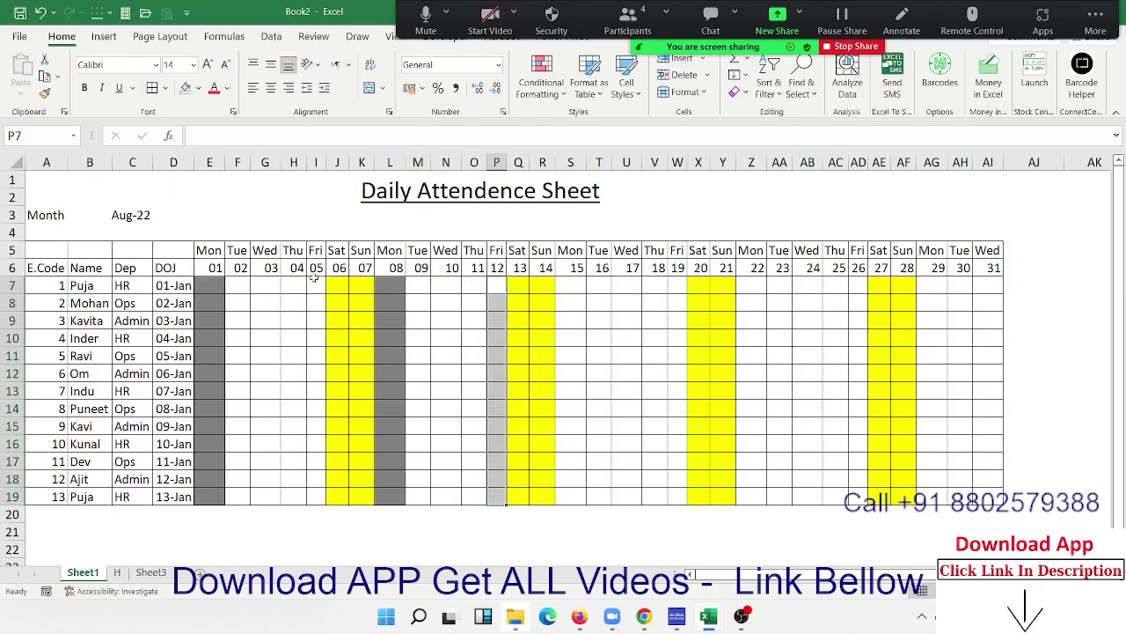
left_click(202, 287)
left_click(384, 282)
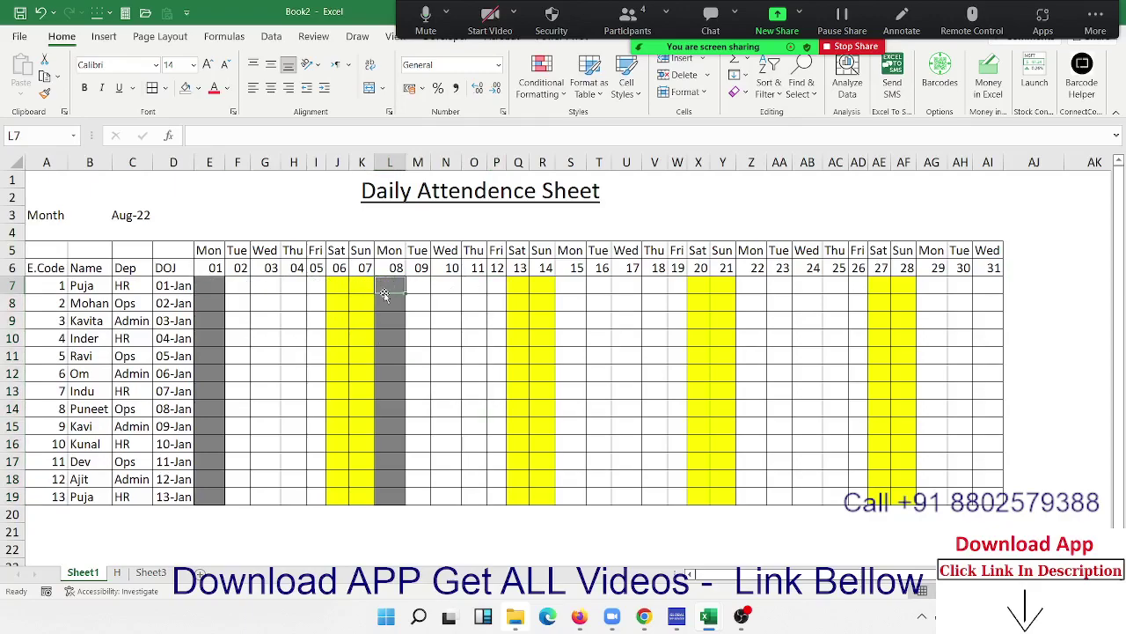
Change the start date in E6 to 1/6 and check the extra 01 column after 30 June.
left_click(216, 271)
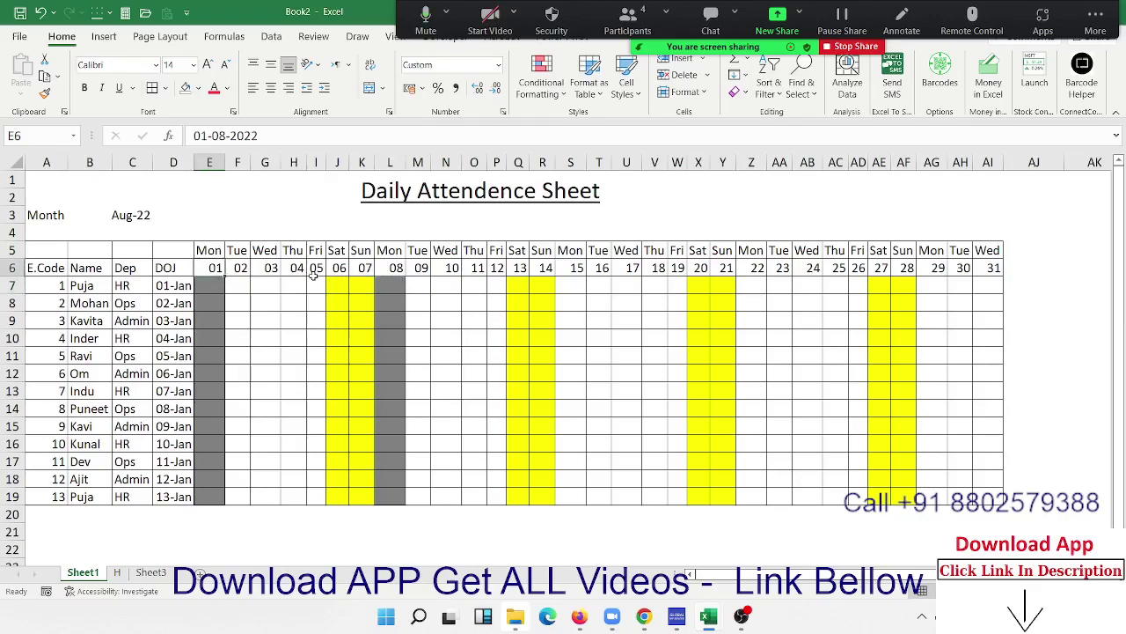
type("1/6")
key("Return")
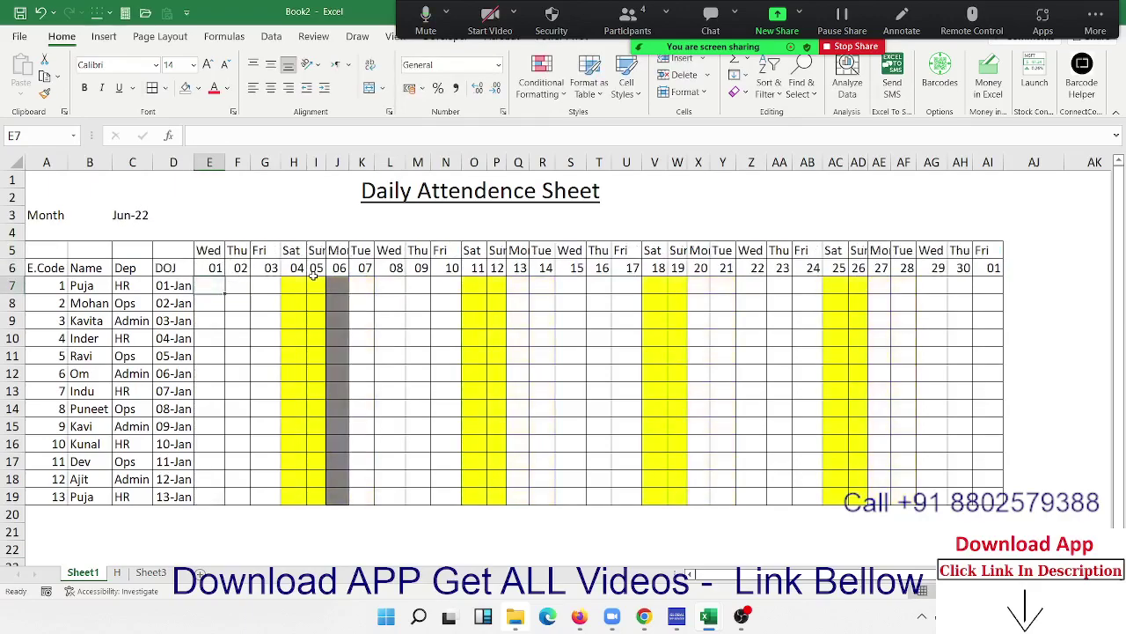
left_click_drag(990, 268, 984, 498)
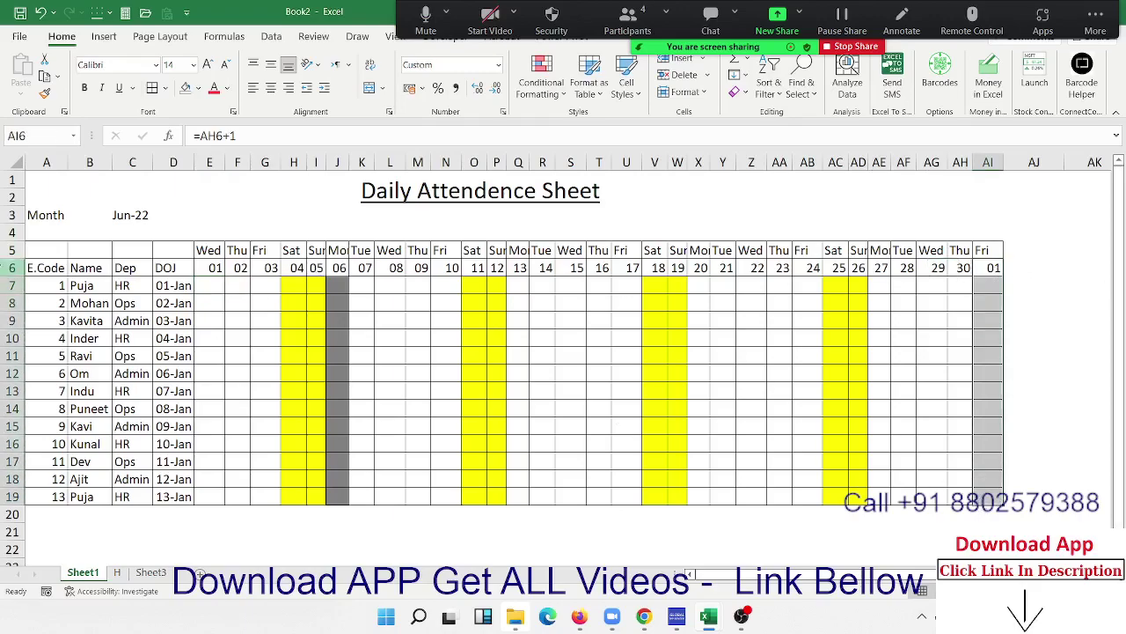
Change the start date to 1/2 and check the March spill-over dates after 28 February.
left_click(197, 268)
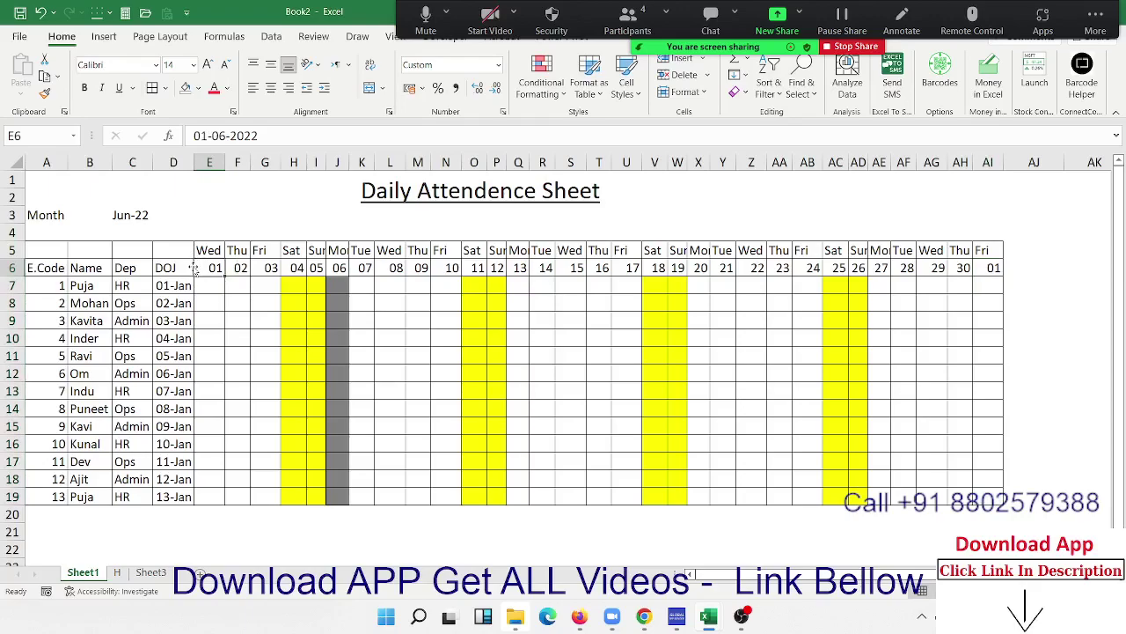
type("1/2")
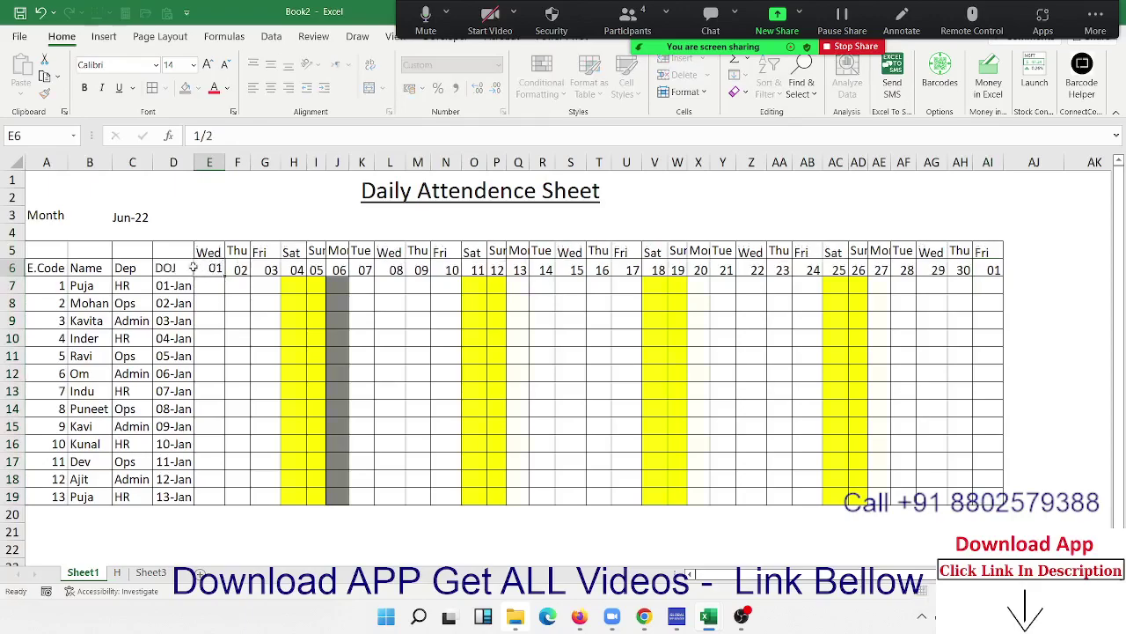
key("Return")
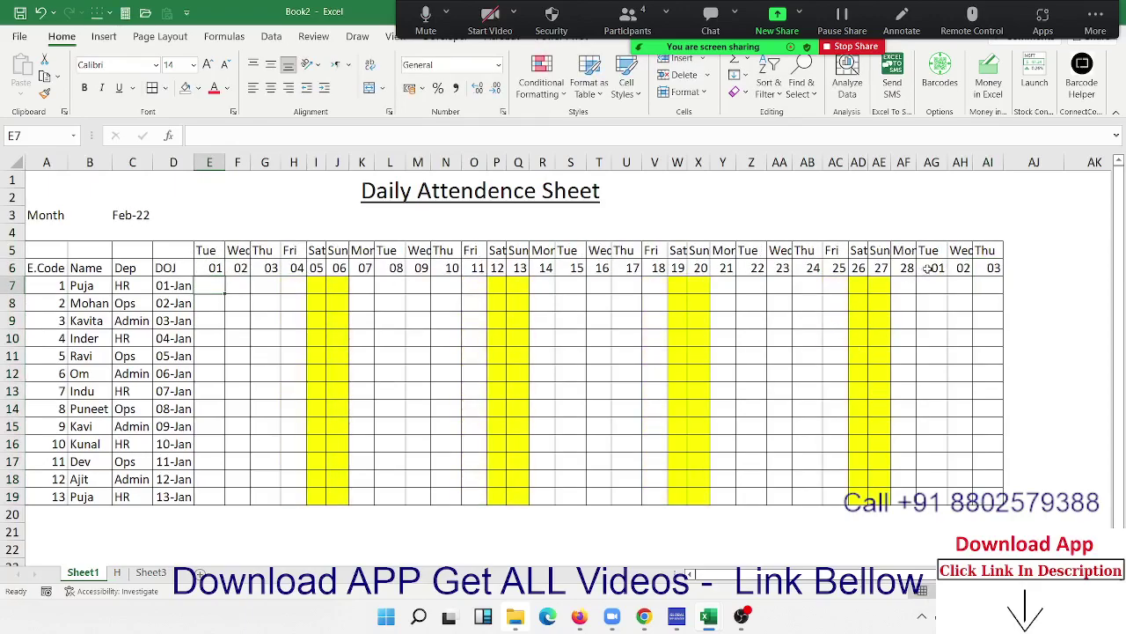
left_click_drag(929, 269, 986, 269)
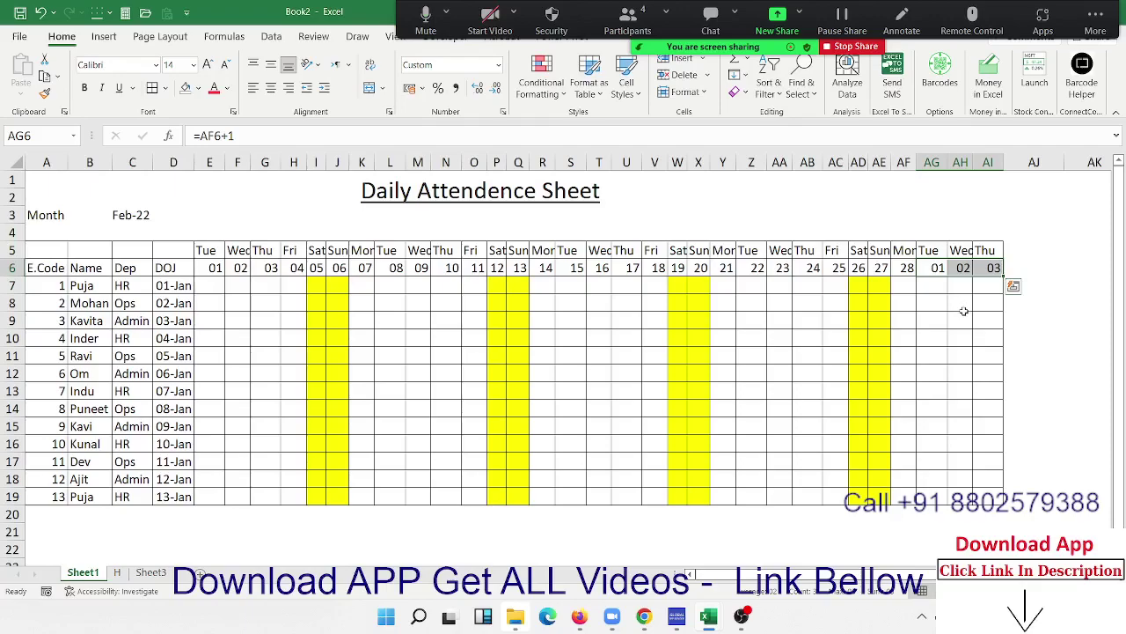
Test =EOMONTH(J6,0) in X3, show its result as a date, then undo the test.
key("shift+Left")
key("shift+Left")
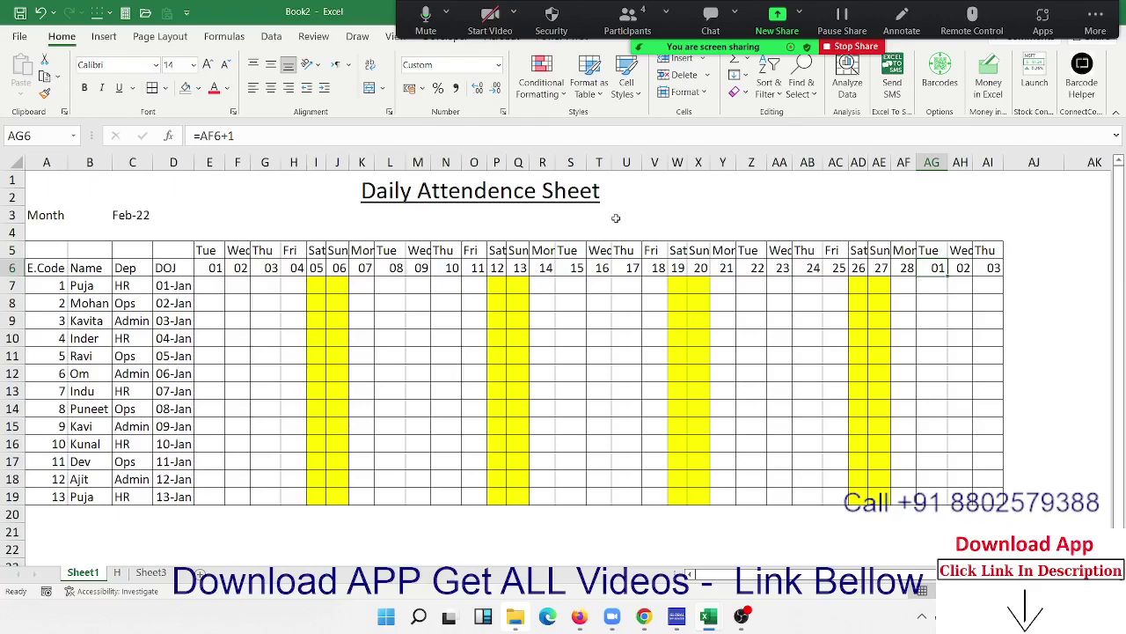
left_click(699, 220)
type("=")
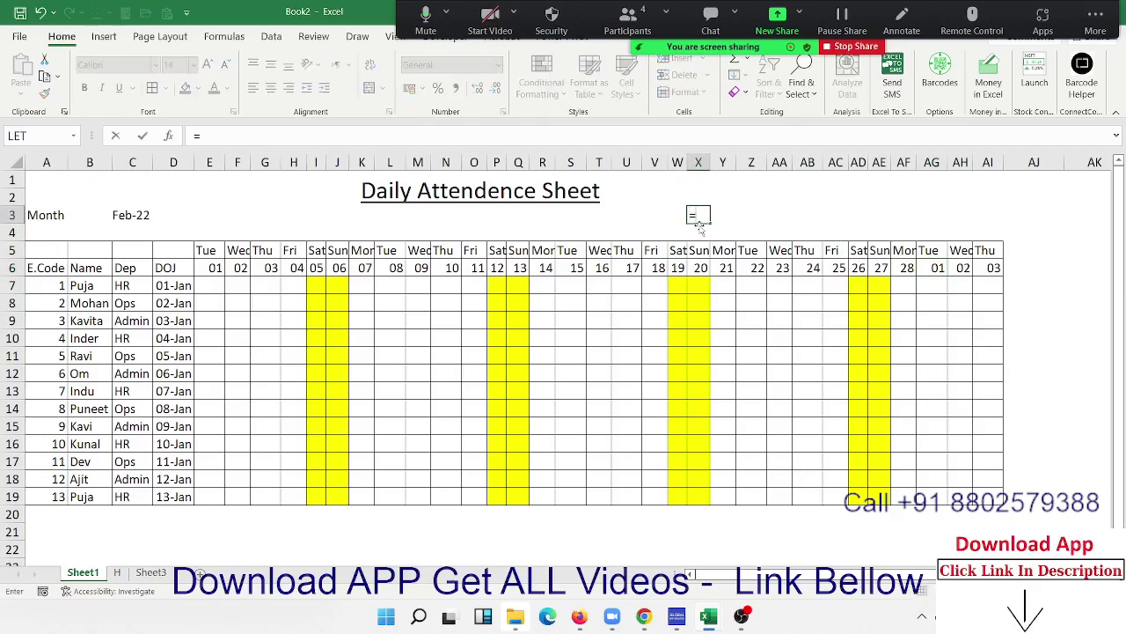
type("eo")
key("Tab")
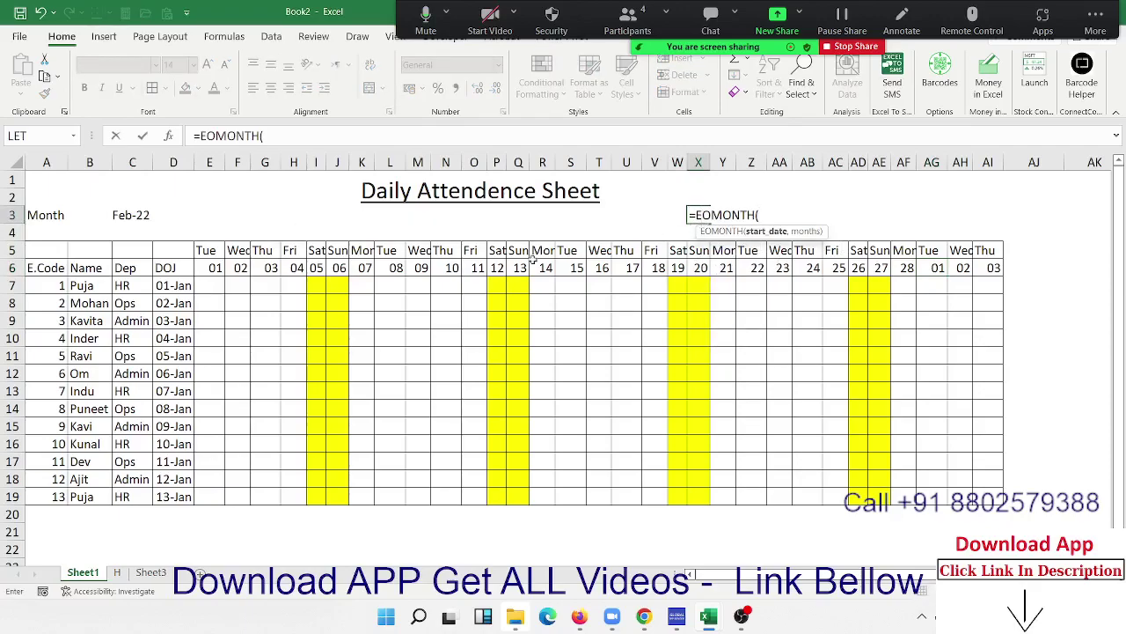
left_click(336, 270)
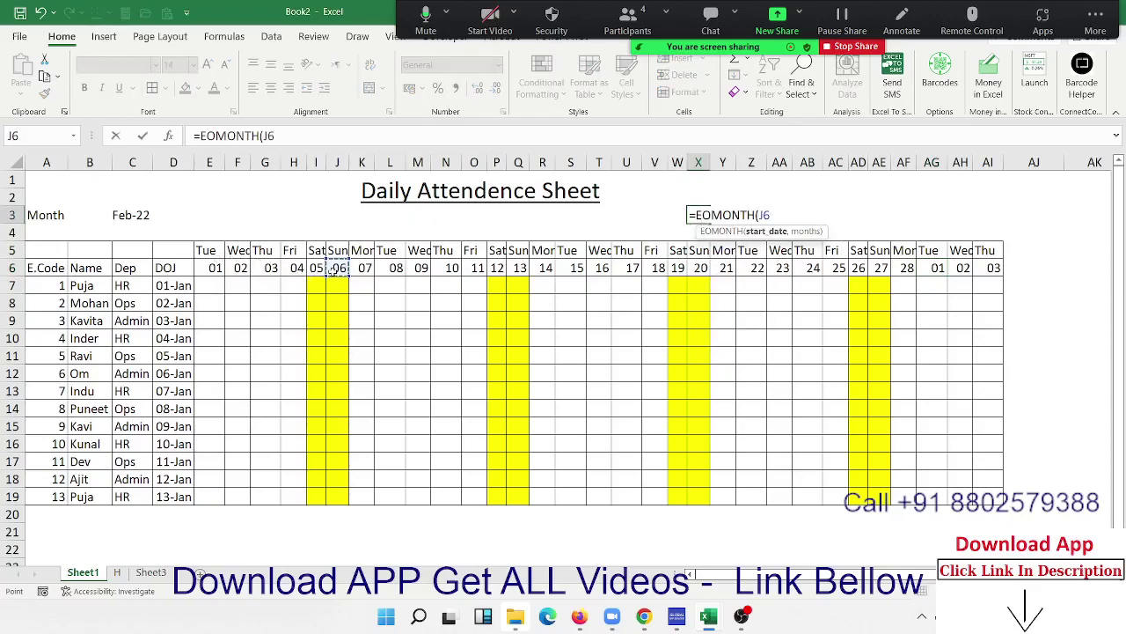
type(",0")
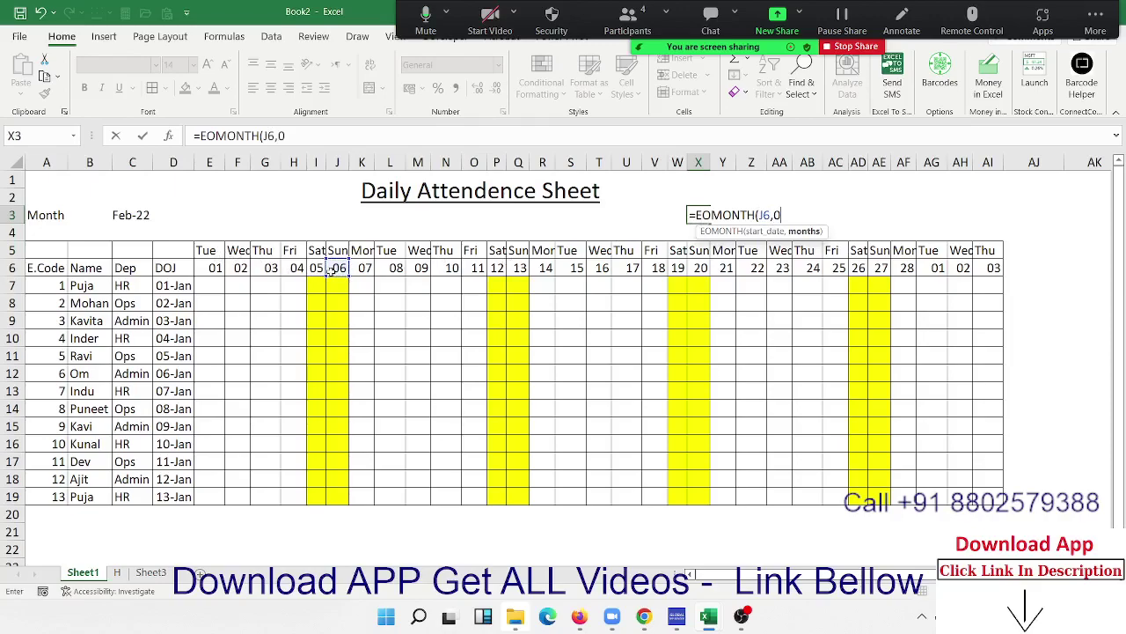
type(")")
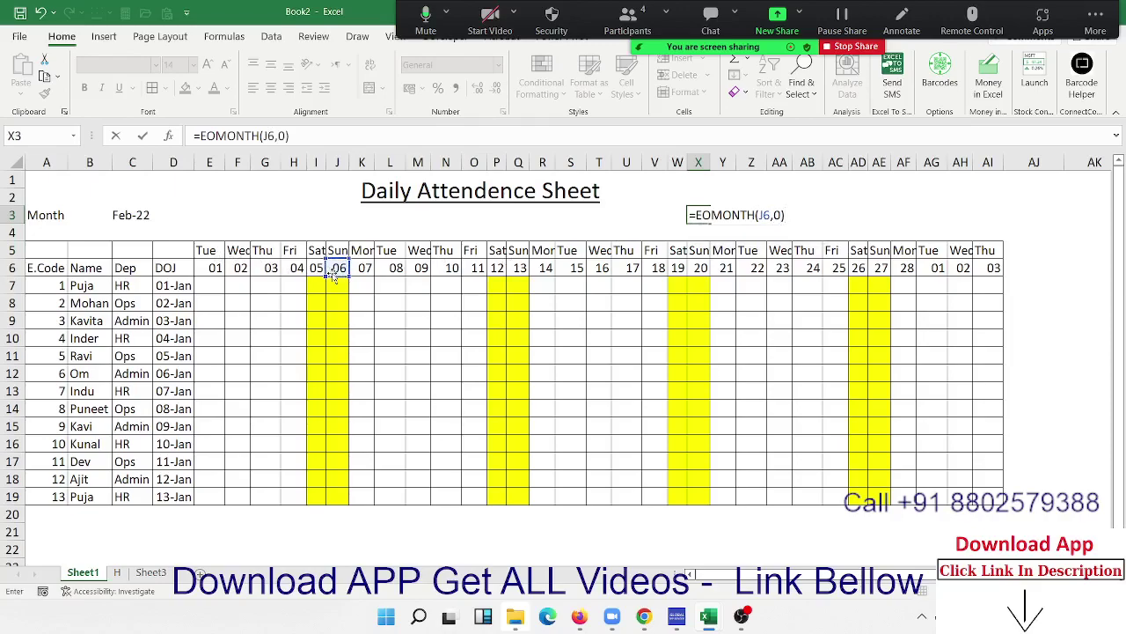
key("Return")
key("Up")
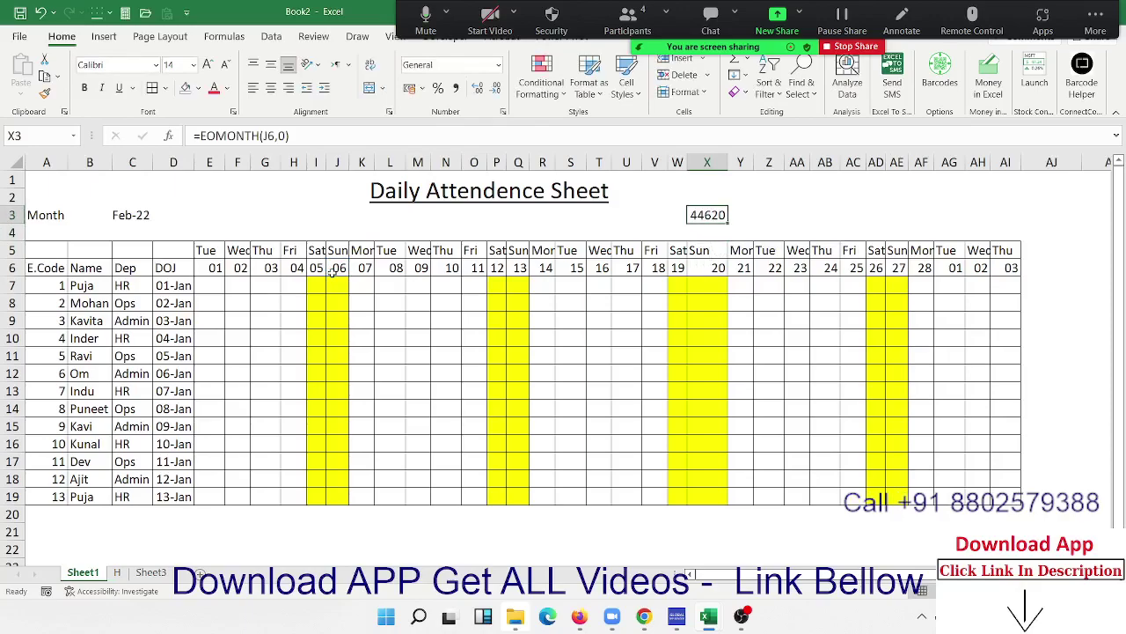
key("ctrl+shift+3")
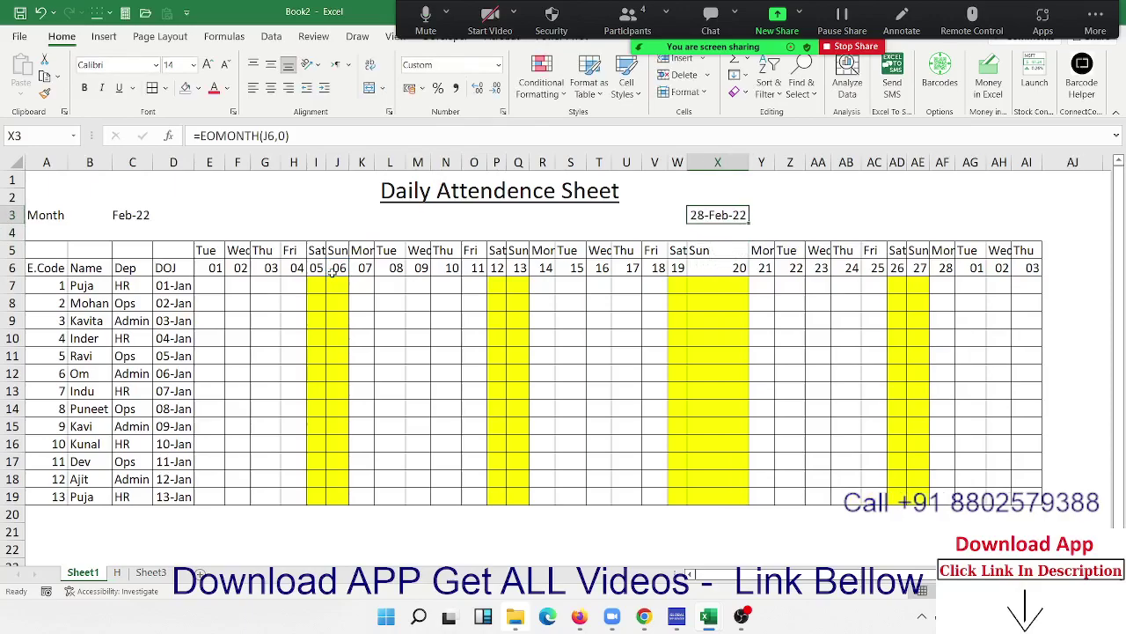
key("ctrl+z")
key("ctrl+z")
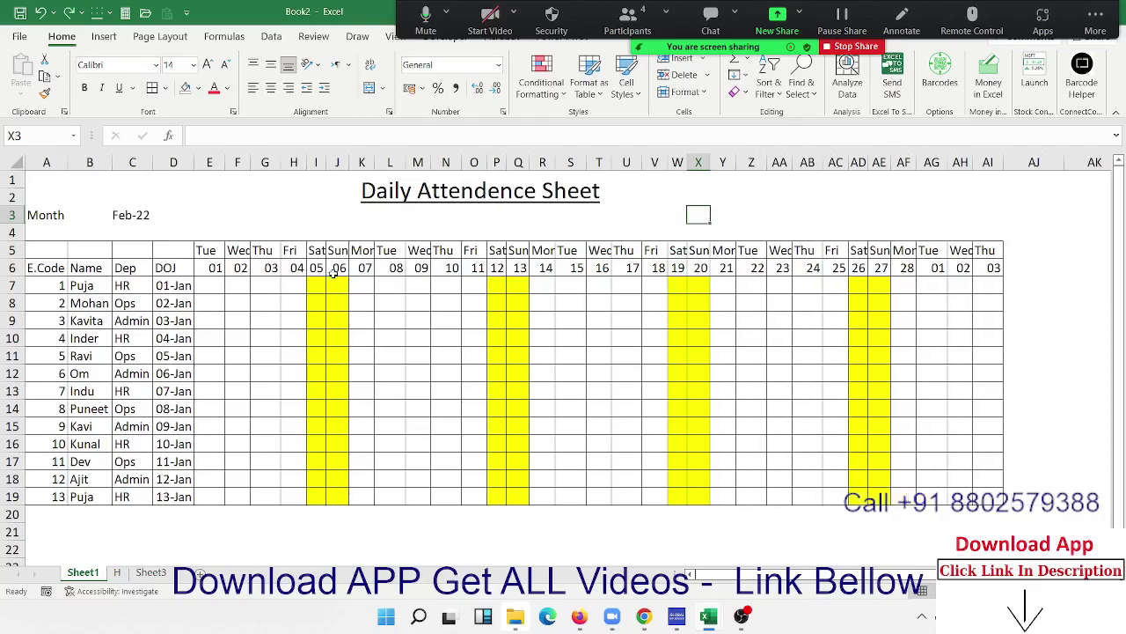
Begin AG6's formula with the condition IF(AF6+1>EOMONTH(H6,0).
left_click(934, 266)
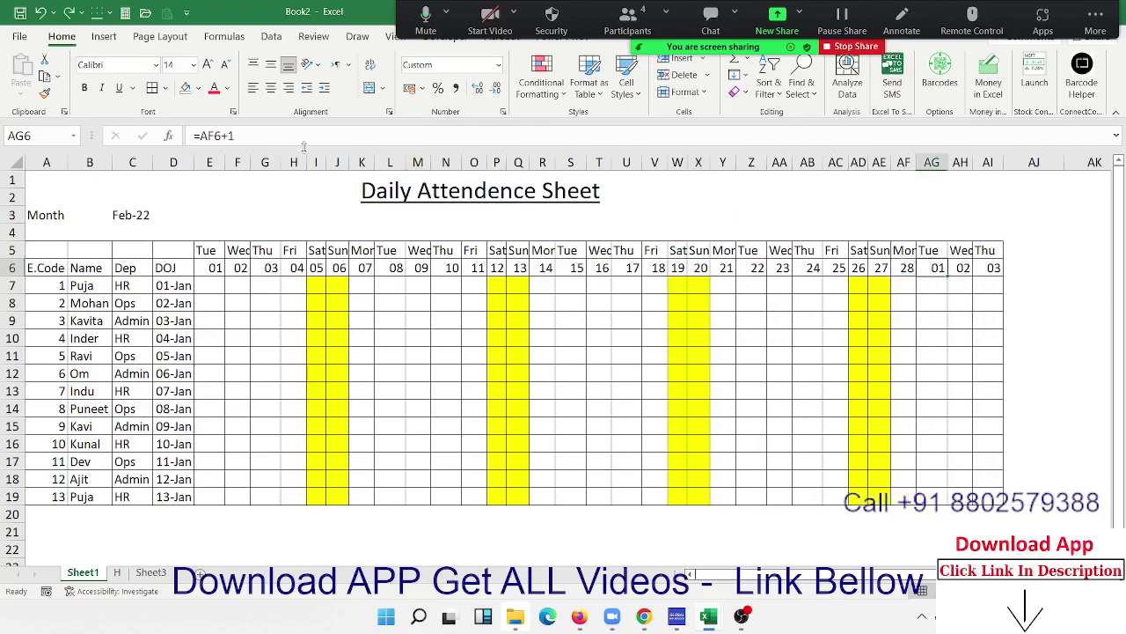
left_click(199, 136)
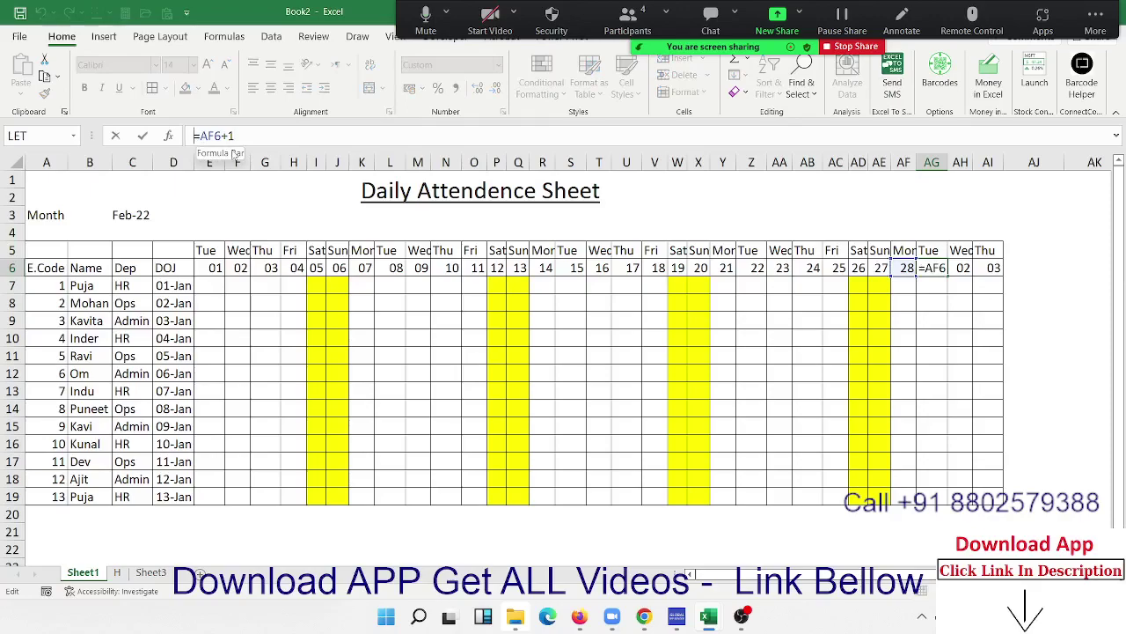
type("IF(")
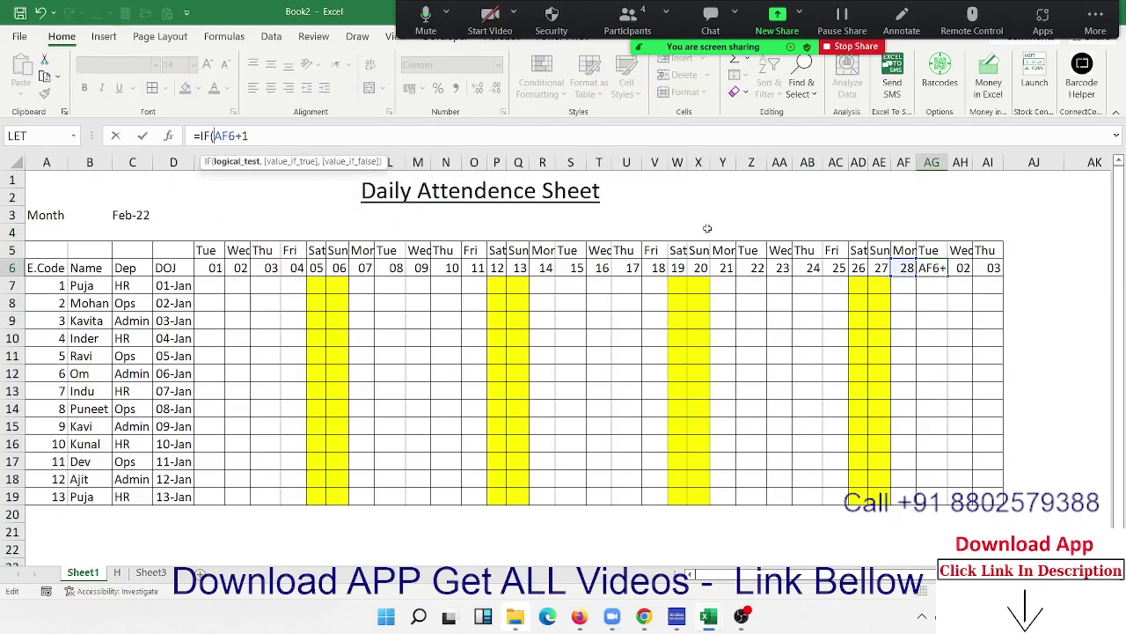
left_click(422, 146)
type("e")
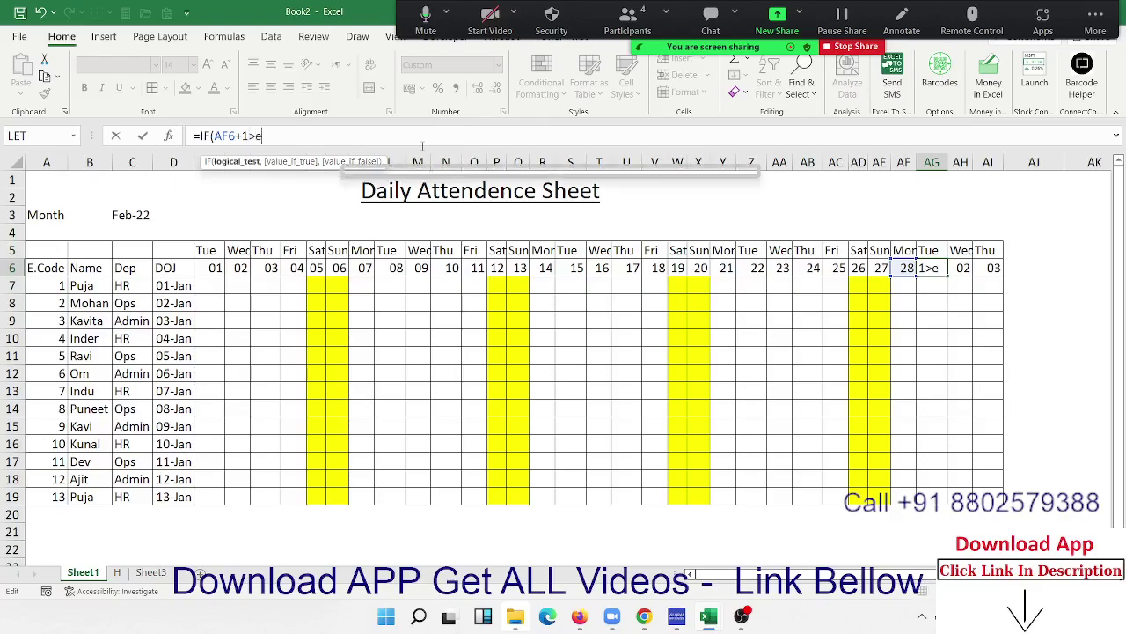
type("o")
key("Tab")
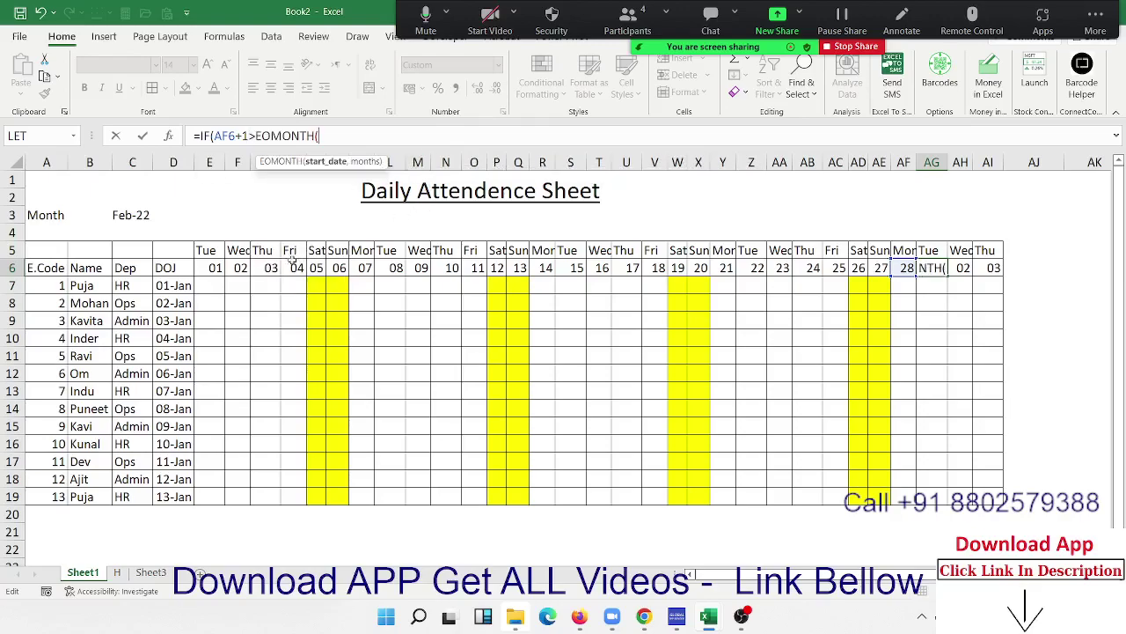
left_click(287, 264)
type(",0")
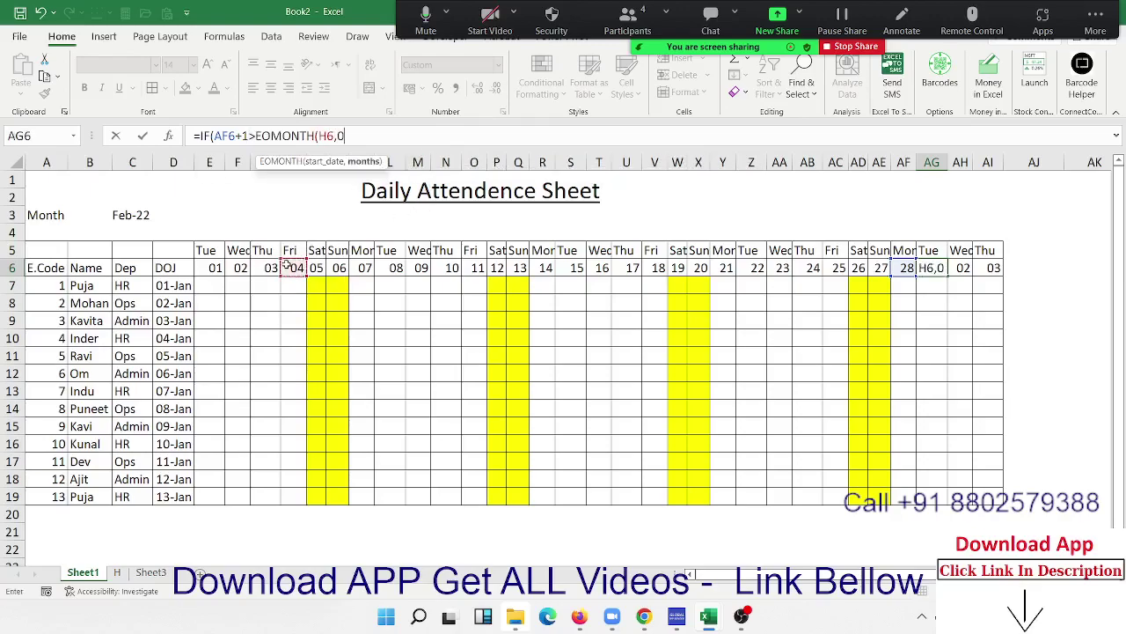
type(")")
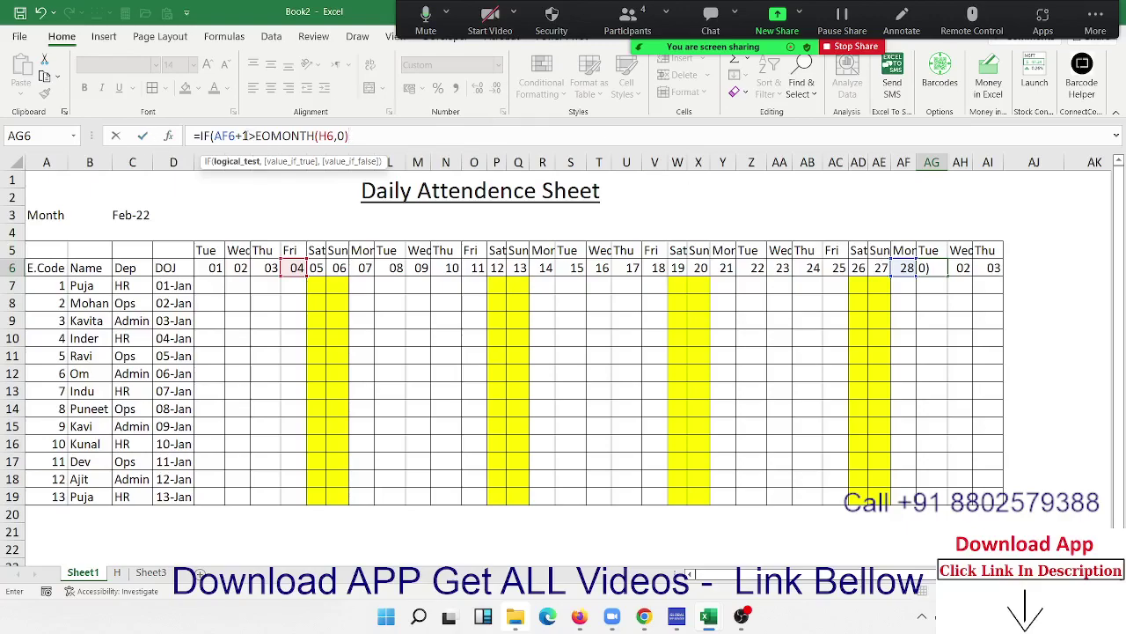
Complete AG6 as =IF(AF6+1>EOMONTH(H6,0)," ",AF6+1) and commit it.
left_click_drag(243, 136, 216, 137)
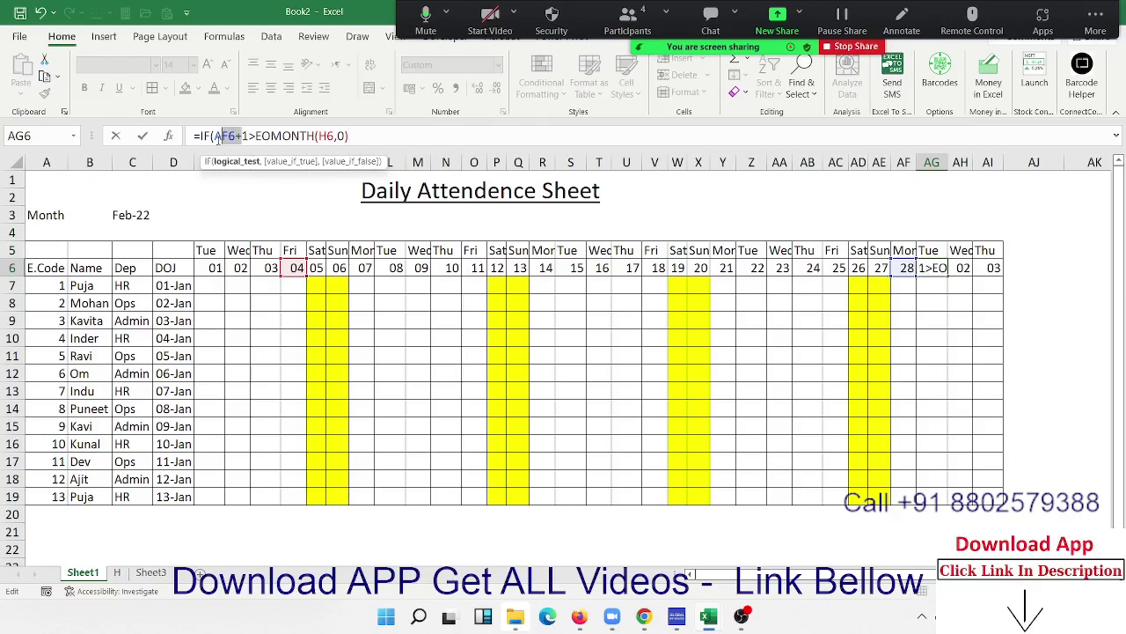
double_click(261, 135)
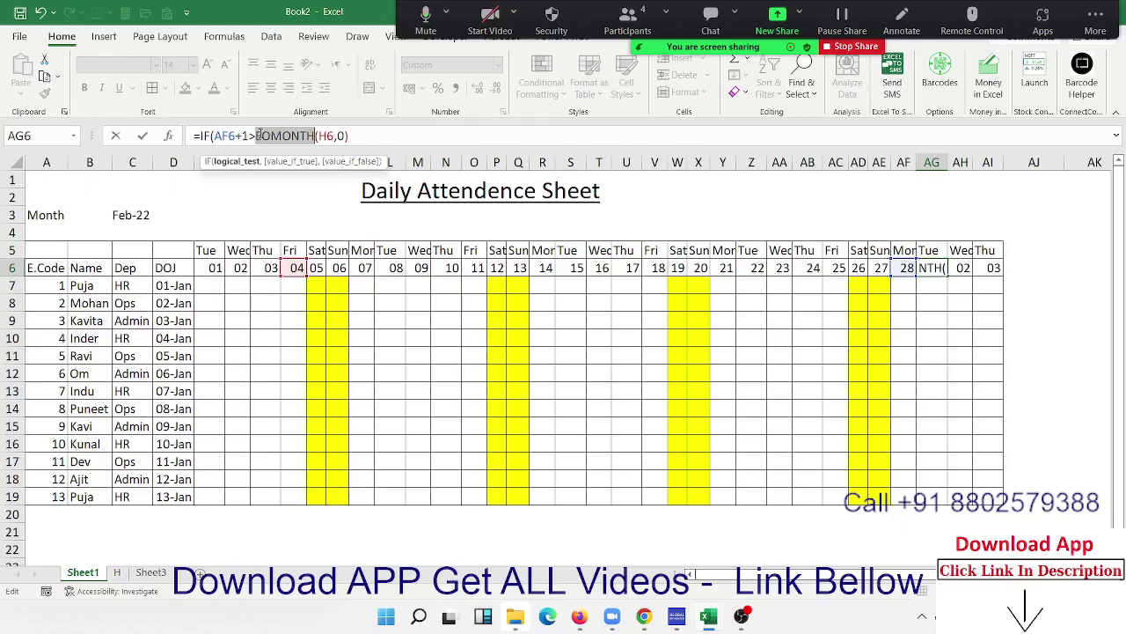
left_click(357, 137)
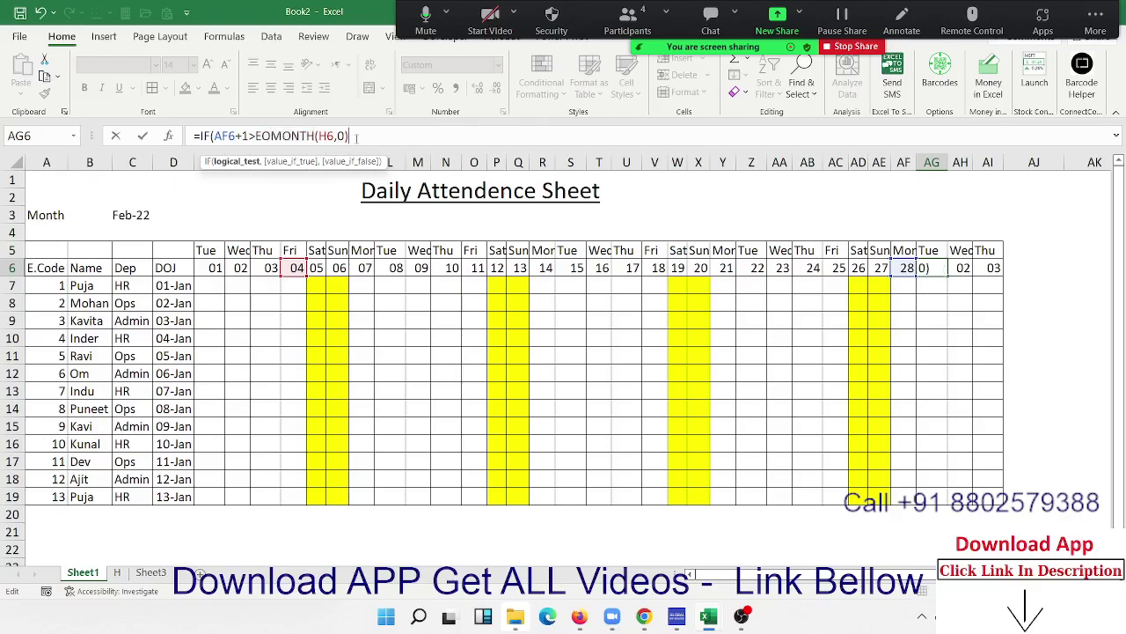
type(",")
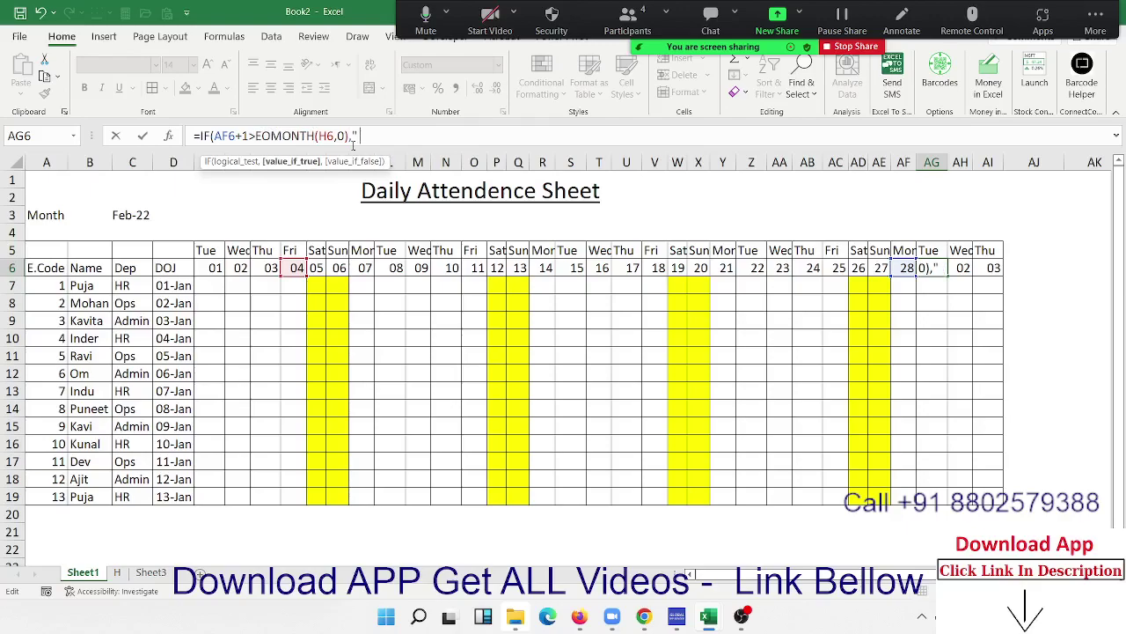
type(",")
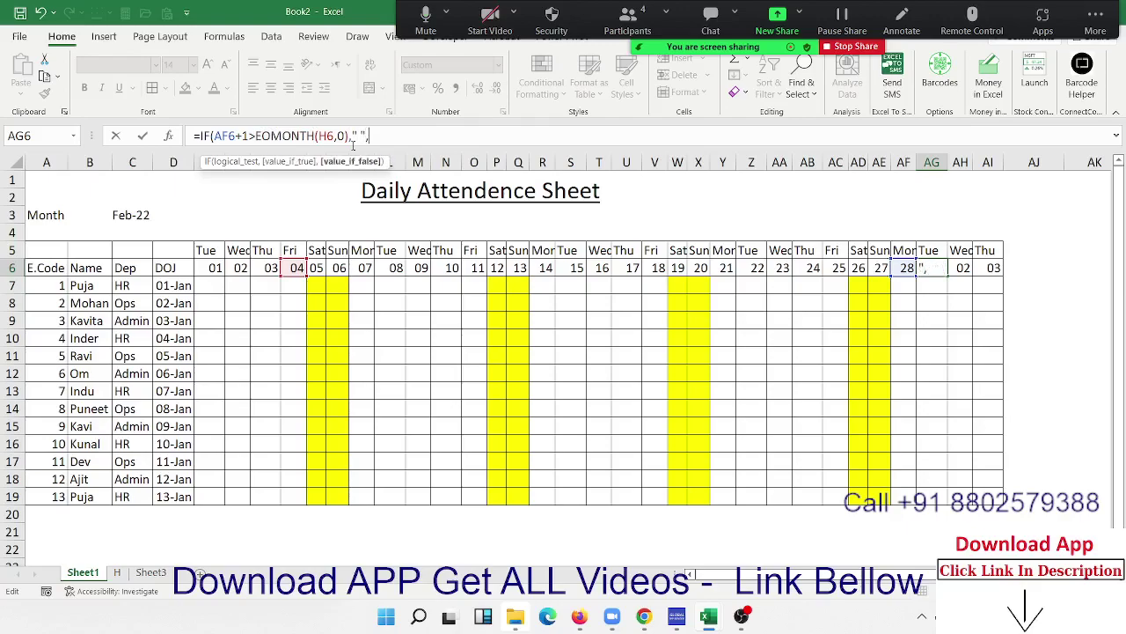
left_click(906, 269)
type("+1")
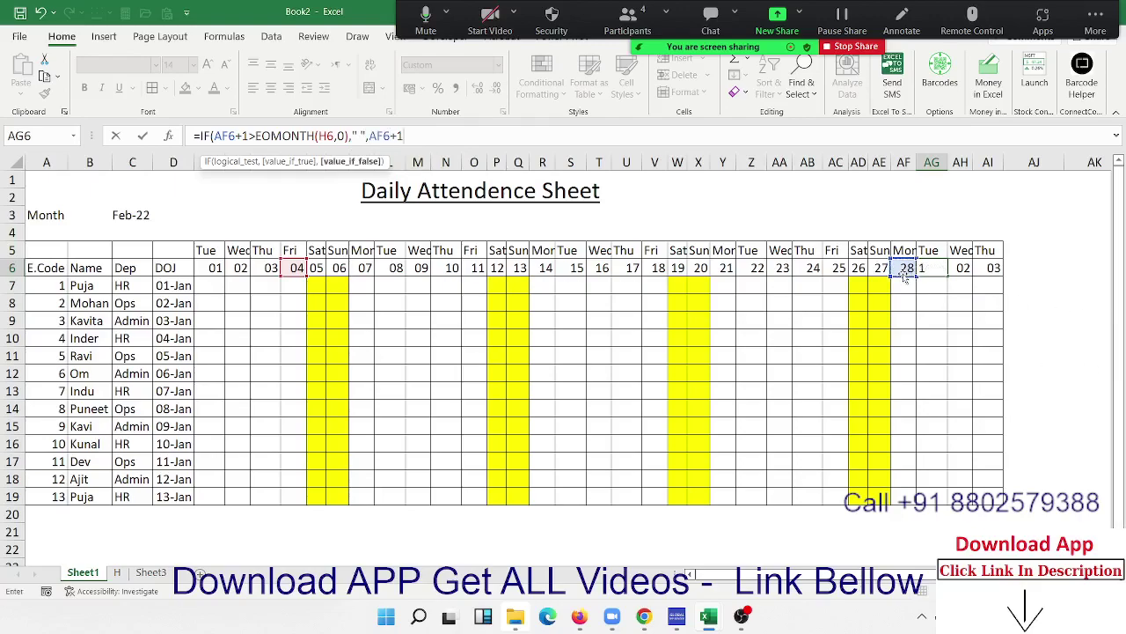
type(")")
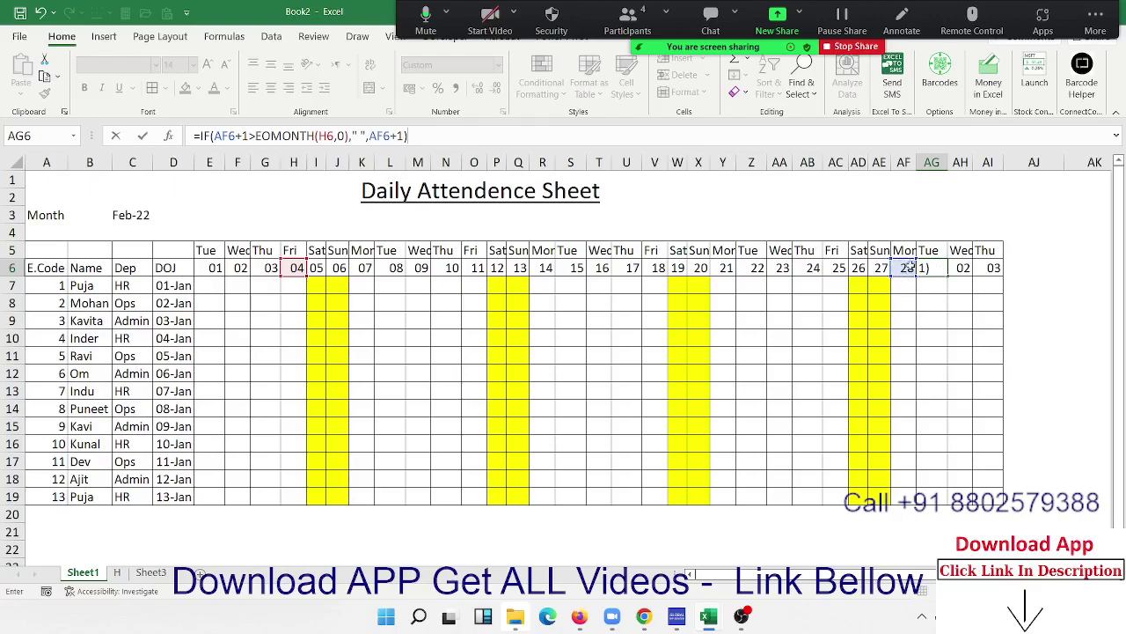
key("Return")
key("Up")
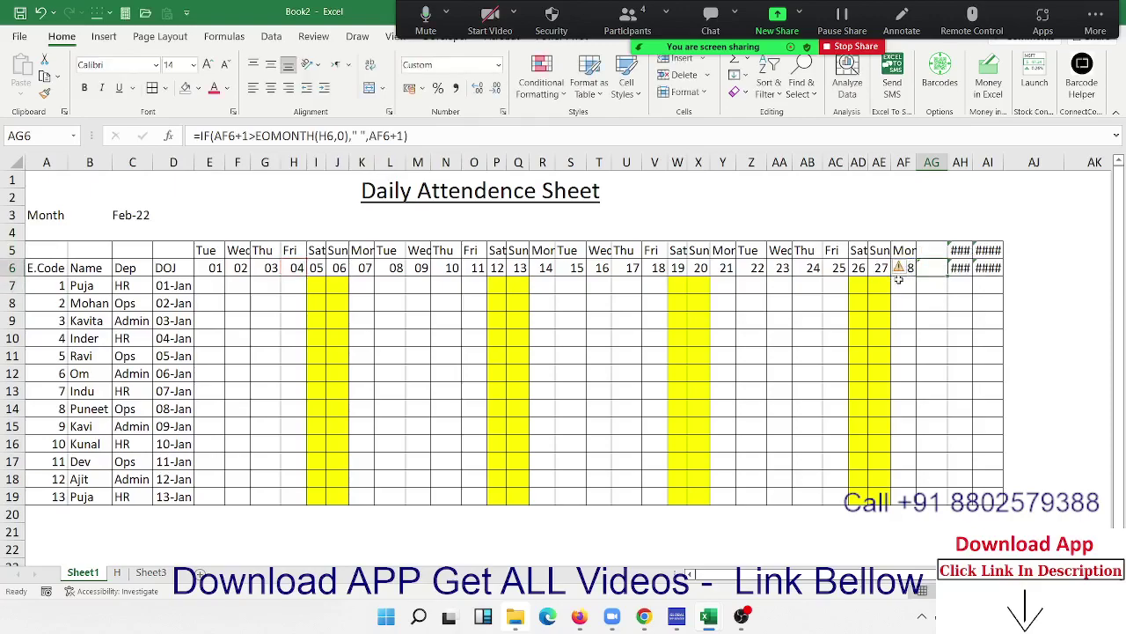
Check the #VALUE! errors in AH6 and AI6, then open AG6's IF formula for editing.
left_click(969, 271)
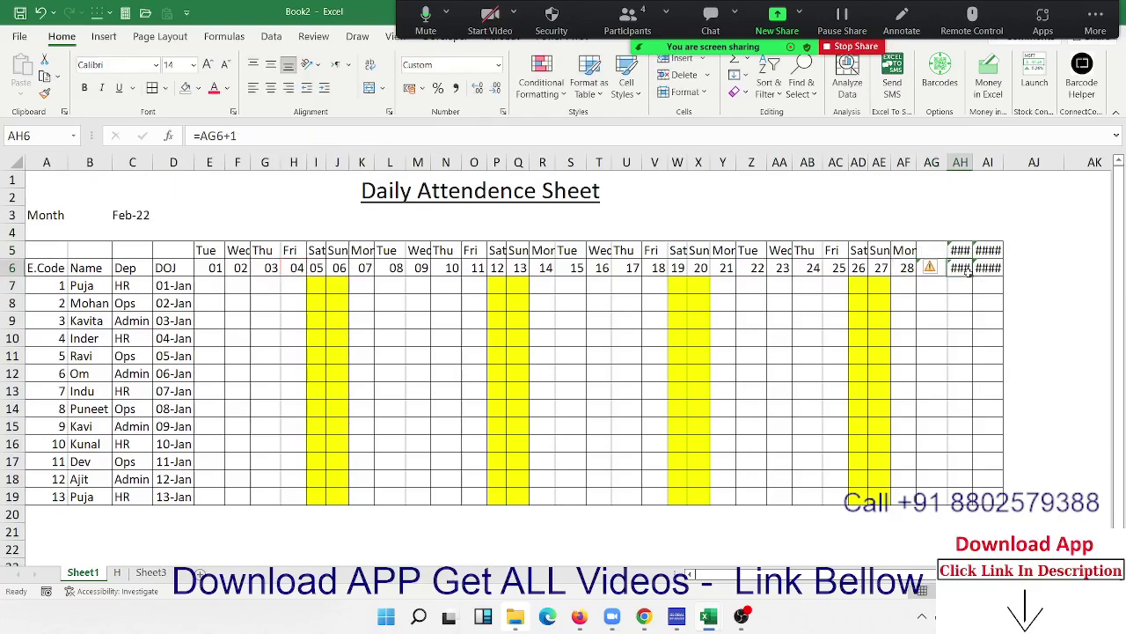
left_click(978, 268)
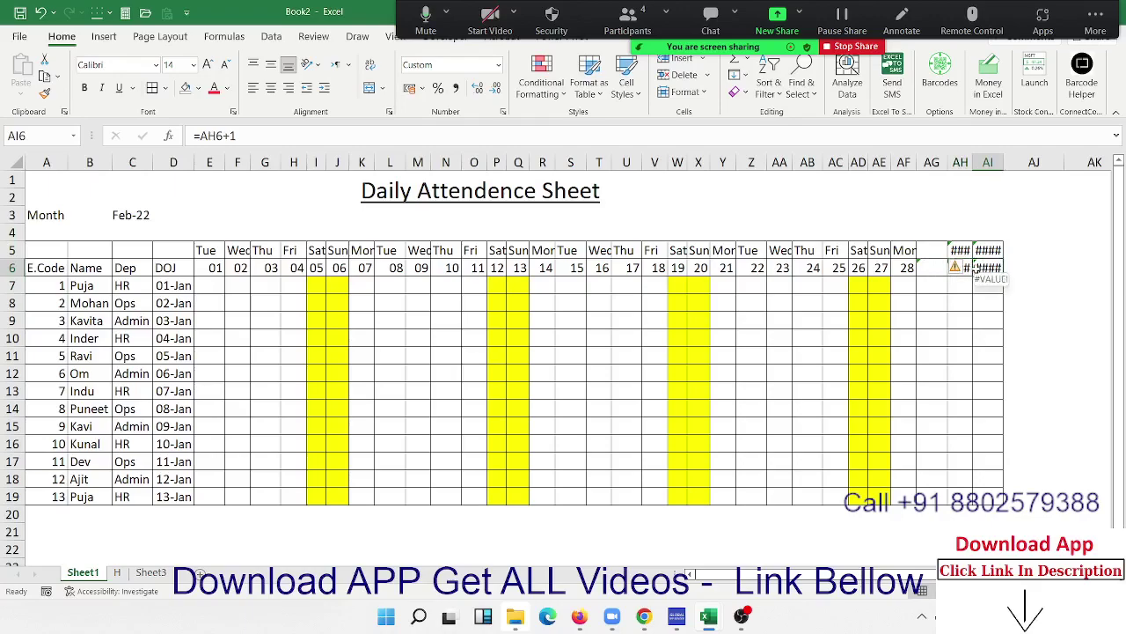
left_click(932, 269)
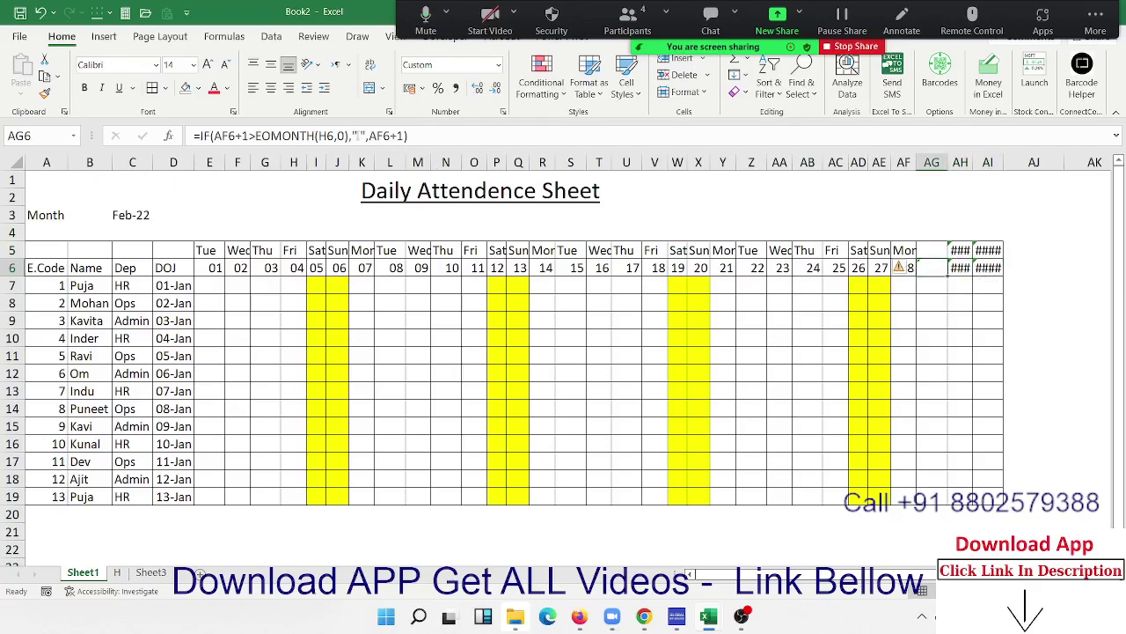
left_click(355, 136)
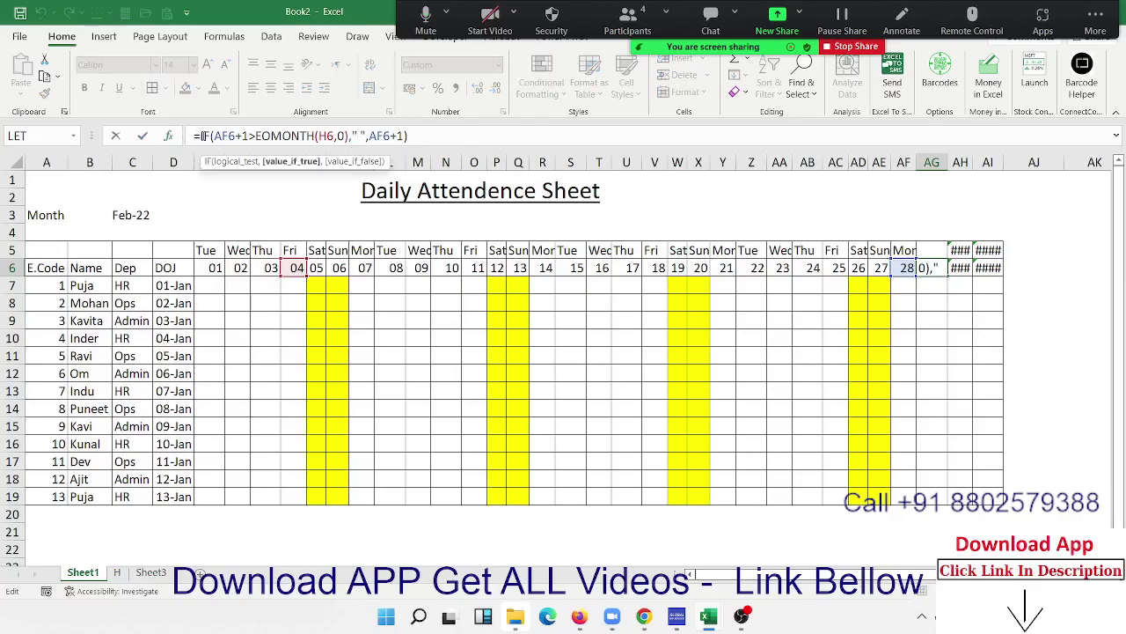
Wrap AG6's formula as =IFERROR(IF(AF6+1>EOMONTH(H6,0)," ",AF6+1)," ").
left_click(200, 136)
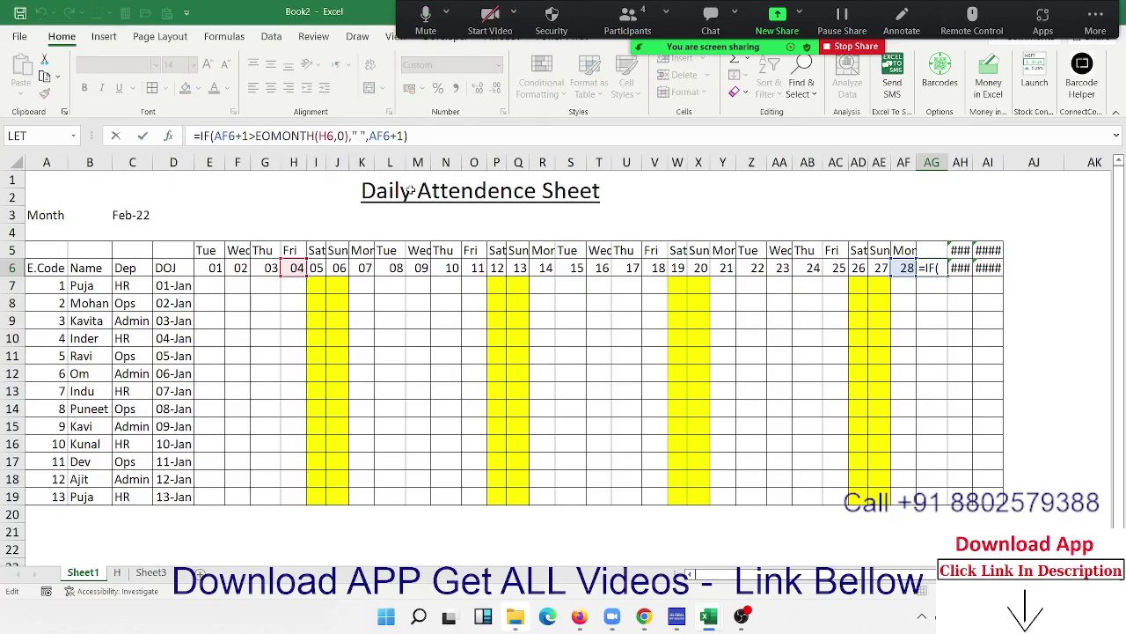
type("IFERROR(")
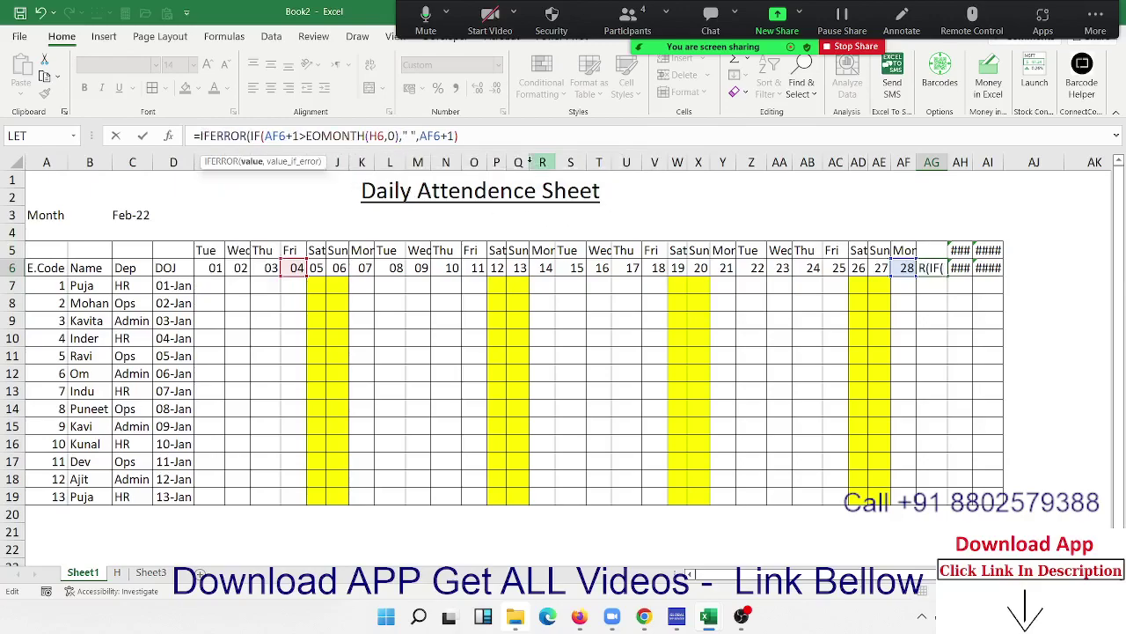
left_click(525, 137)
type(",\"\"")
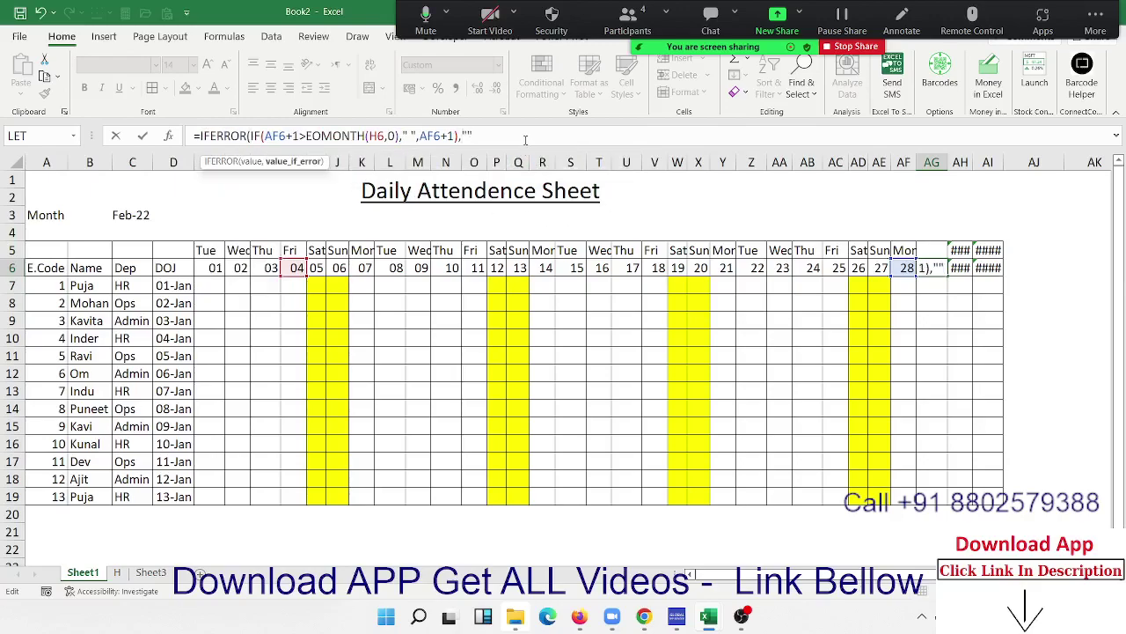
type(")")
key("BackSpace")
key("BackSpace")
key("Return")
Fill the AG6 formula right into AH6:AI6 and enter 1/1 as the start date in E6.
key("Up")
key("shift+Right")
key("shift+Right")
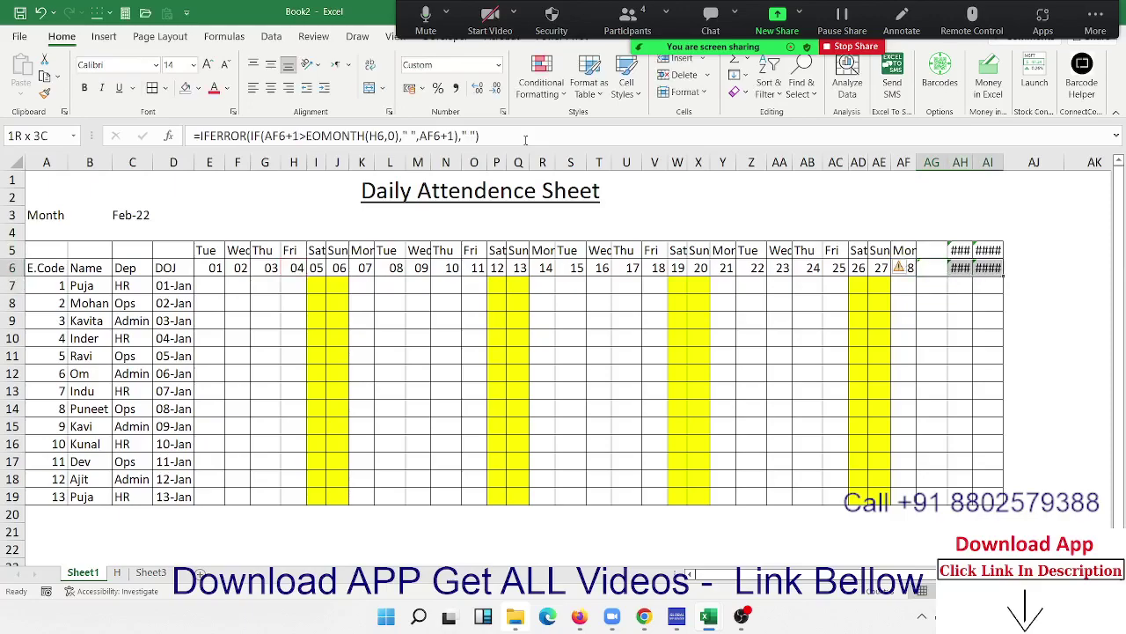
key("ctrl+r")
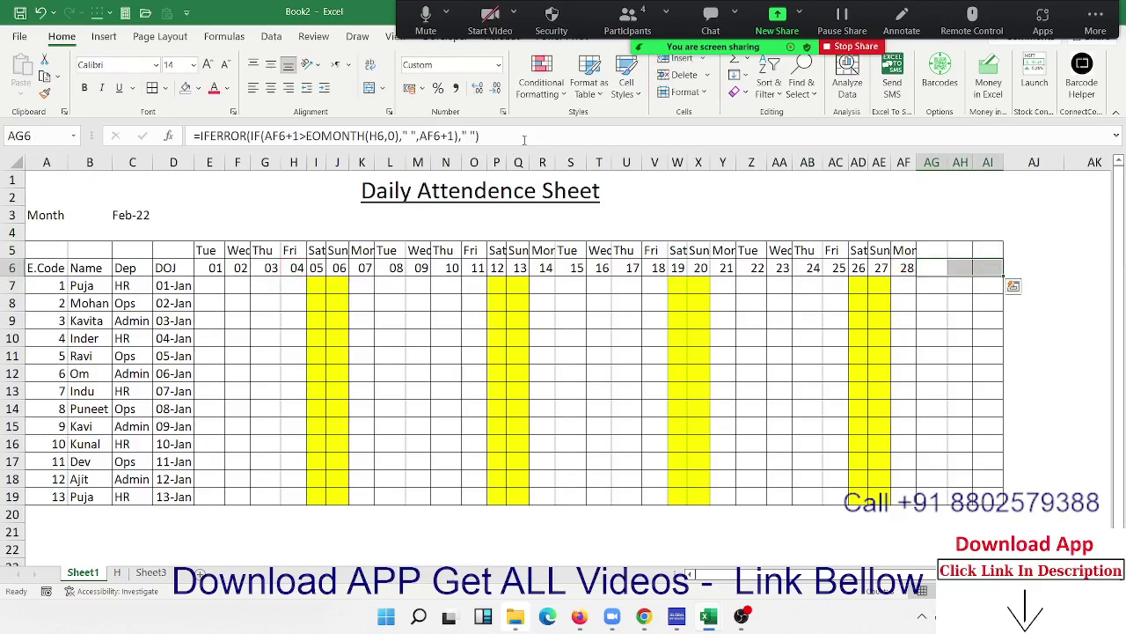
left_click(940, 270)
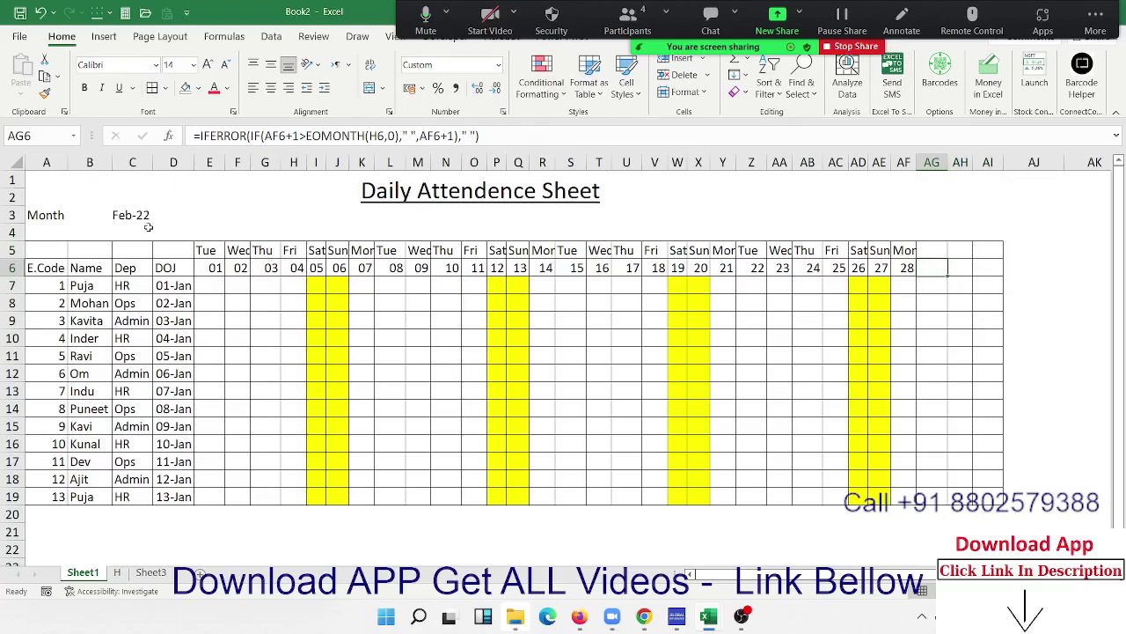
left_click(202, 268)
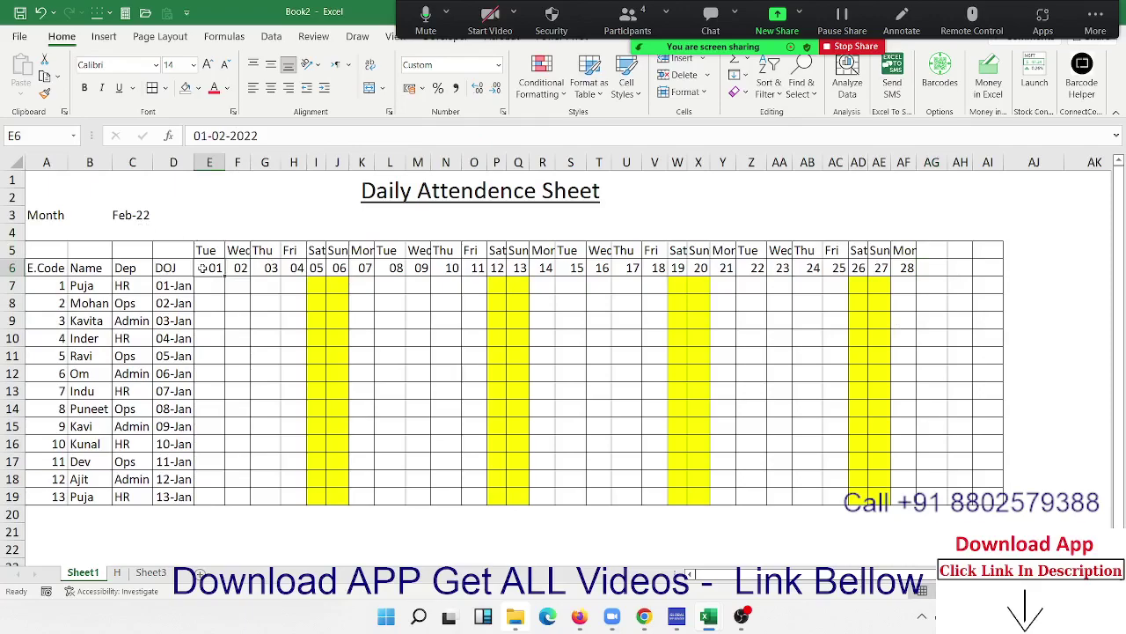
type("1/1")
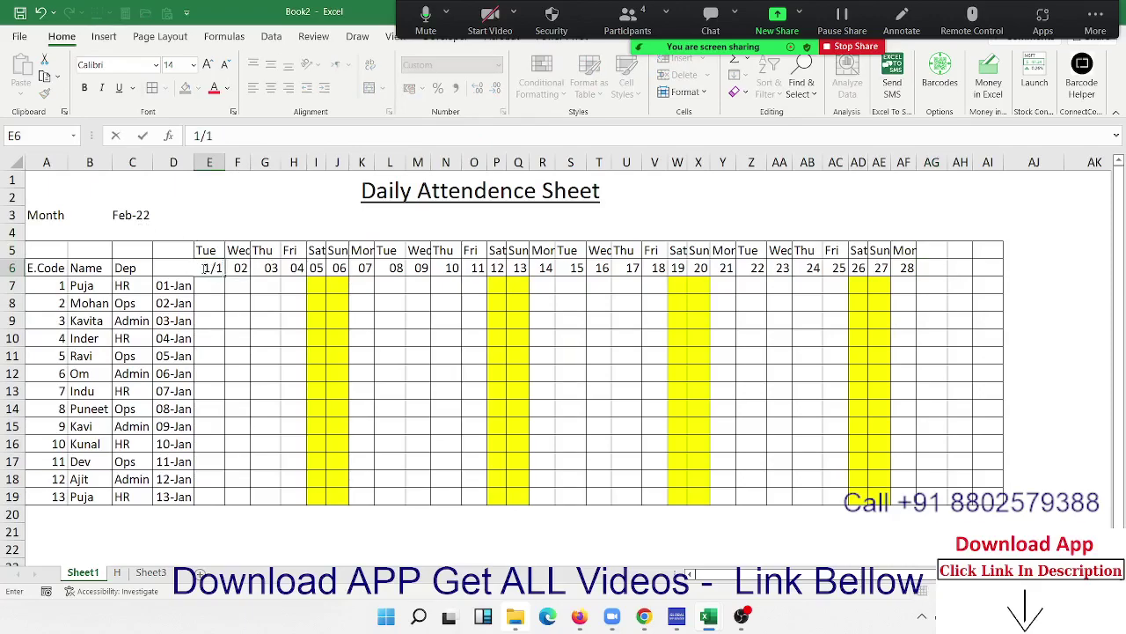
key("Return")
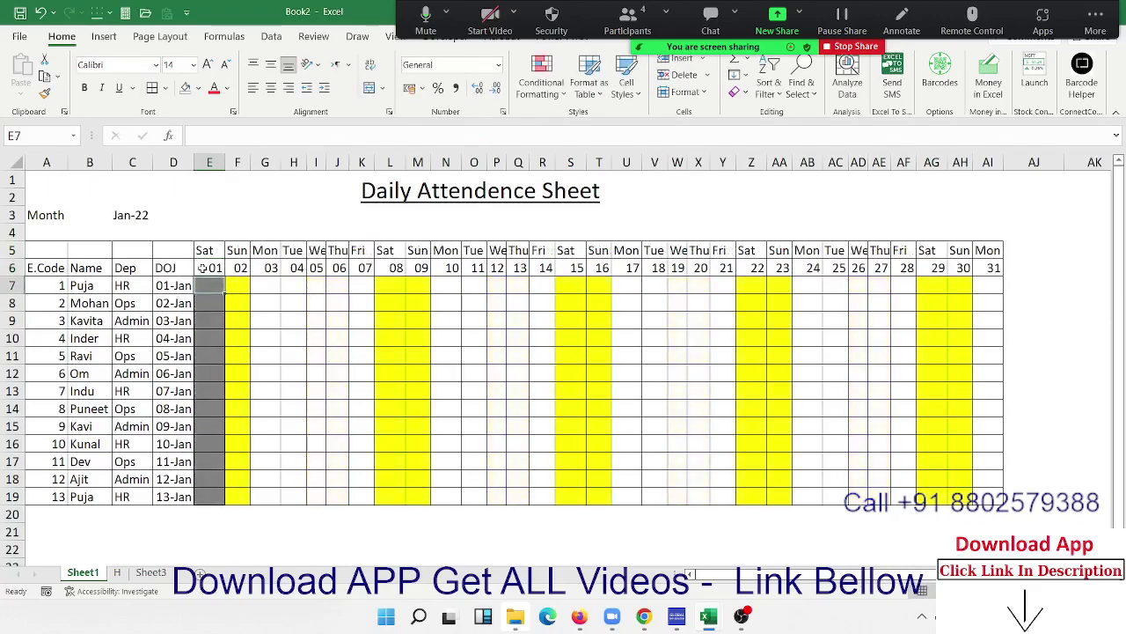
left_click(202, 268)
type("1")
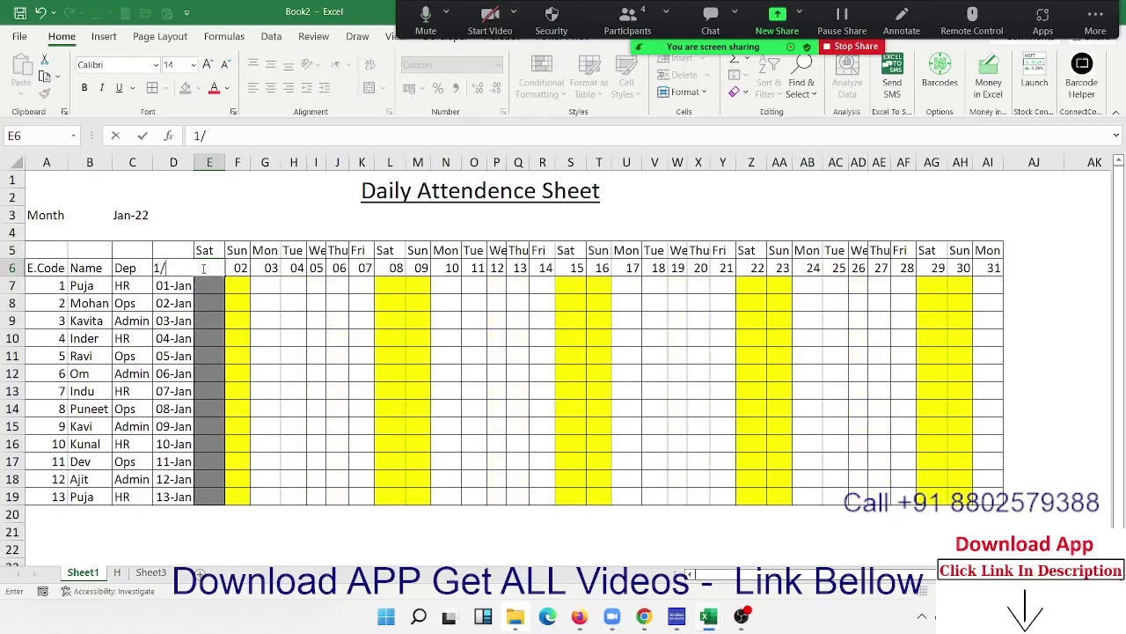
key("Return")
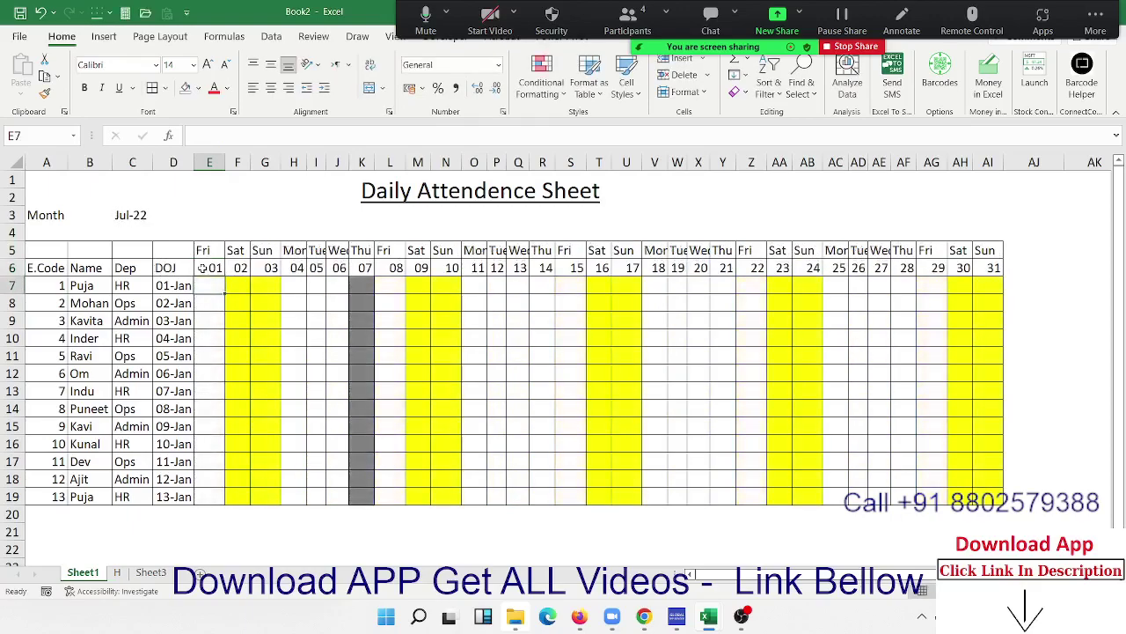
left_click(201, 267)
type("1/")
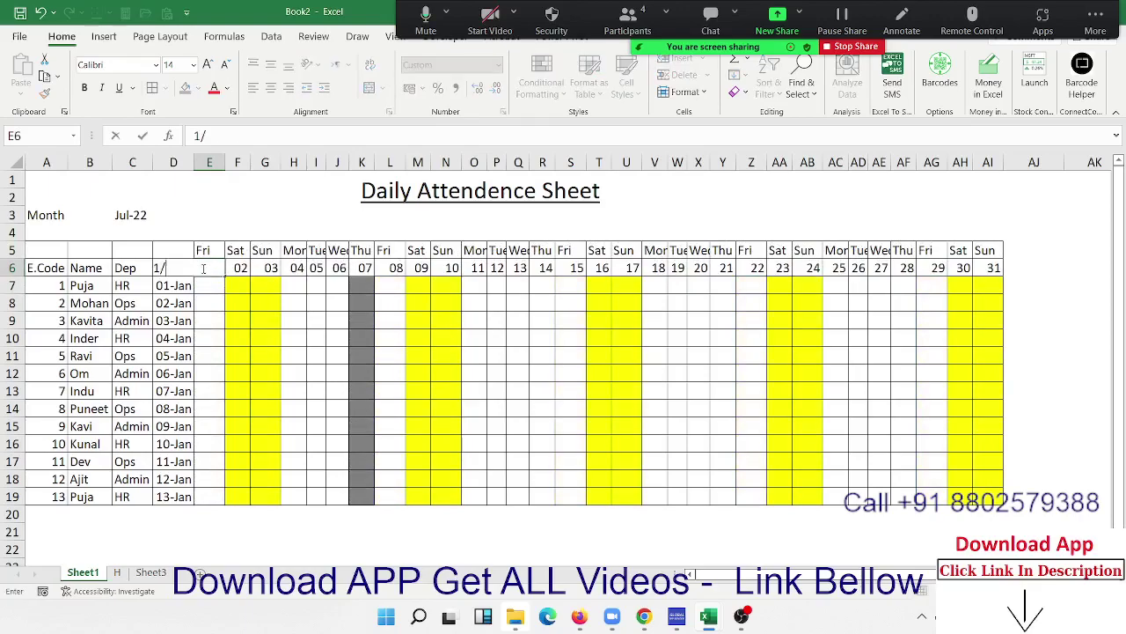
type("6")
key("Return")
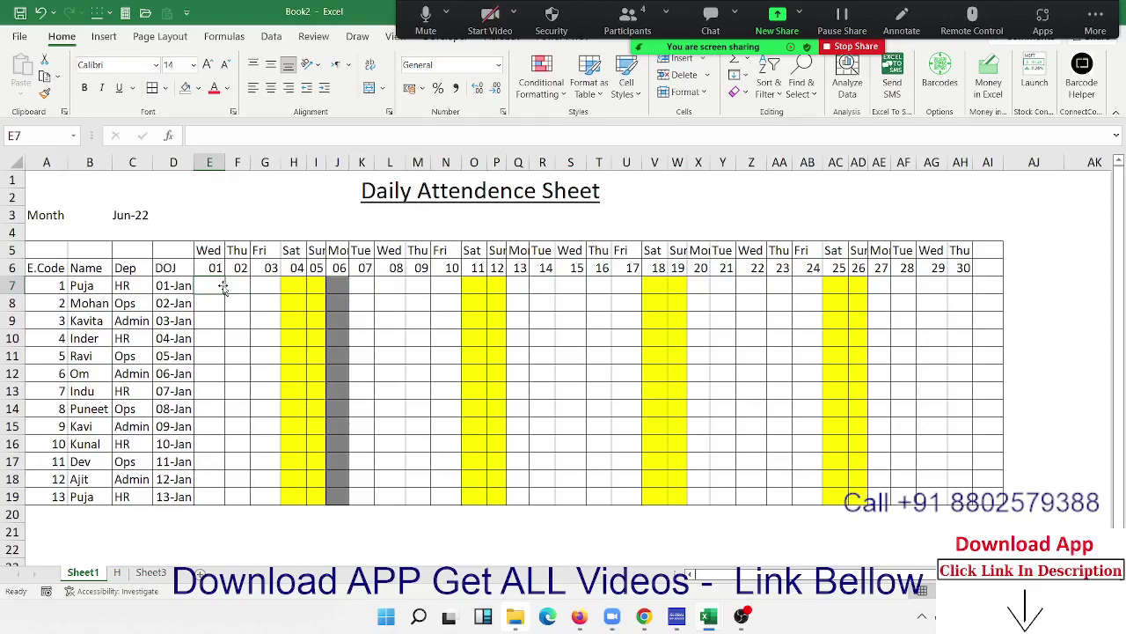
left_click(215, 267)
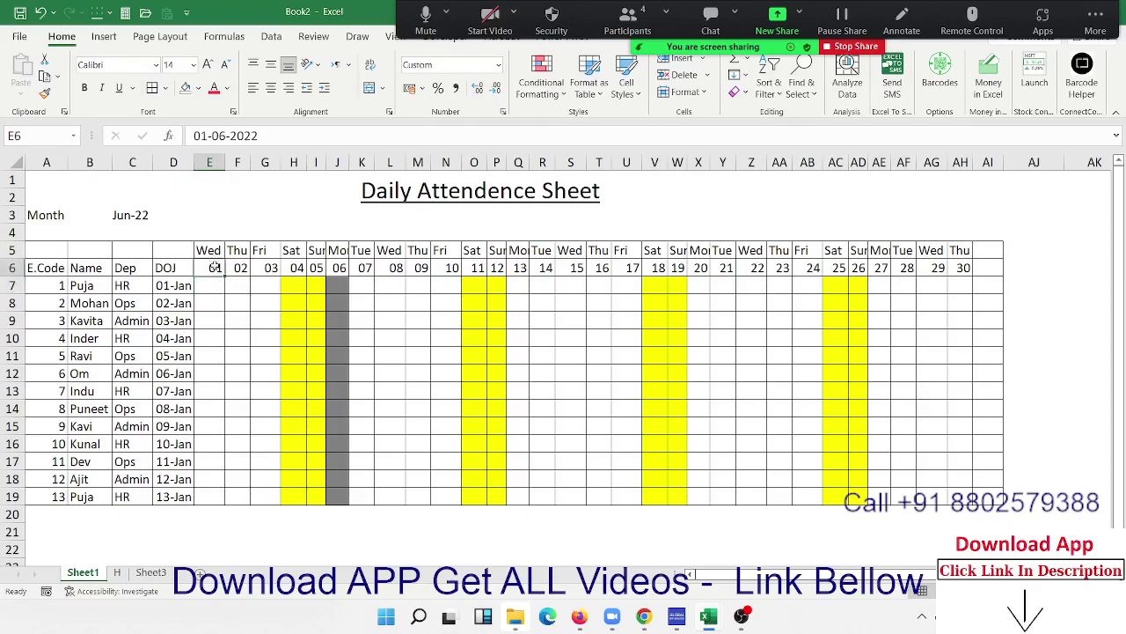
left_click(217, 282)
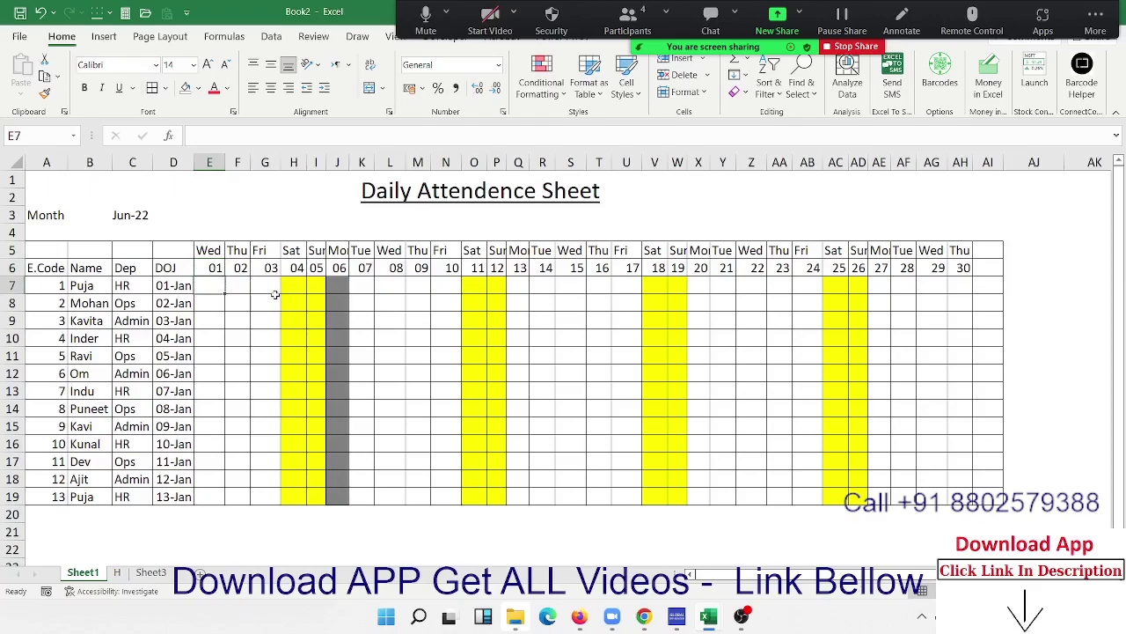
left_click(216, 267)
type("1/1/2022")
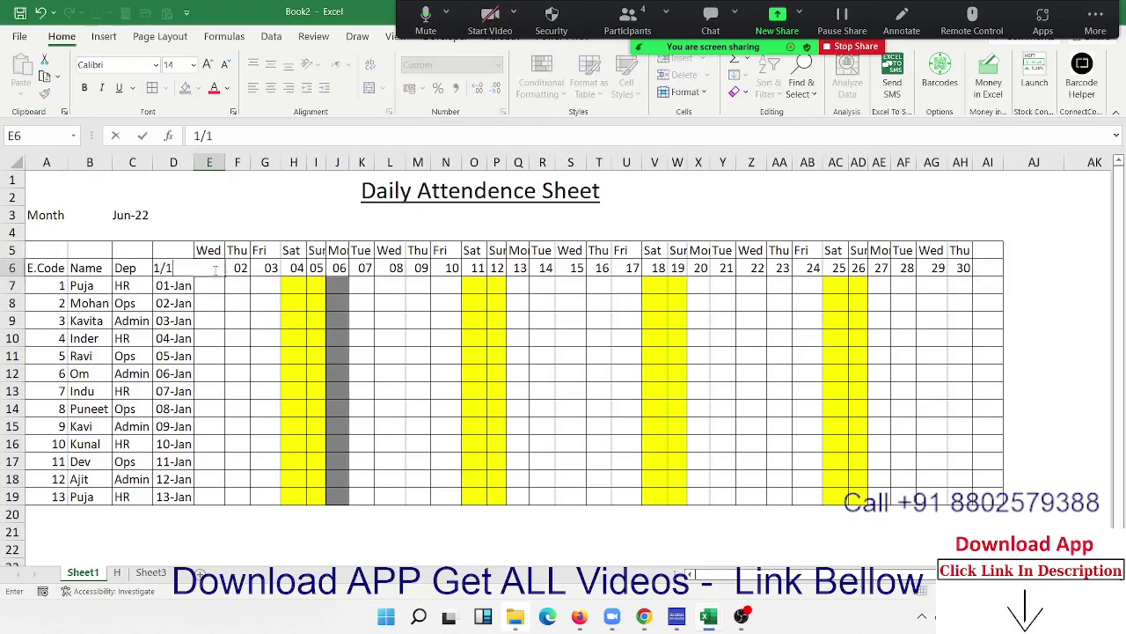
key("Return")
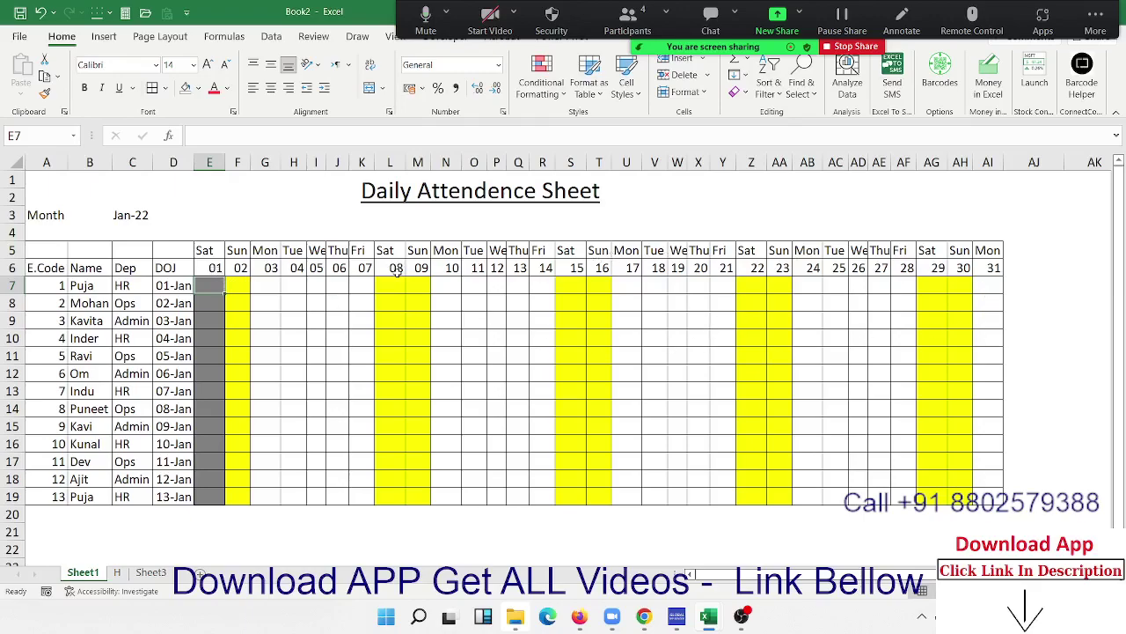
key("Up")
type("1/")
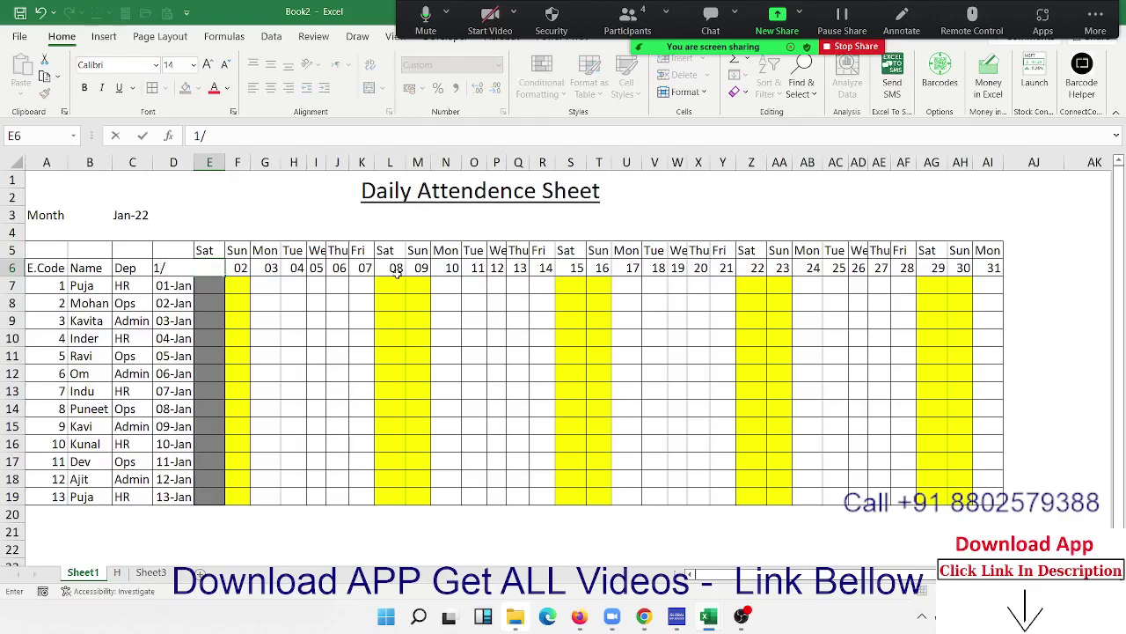
type("2")
key("Return")
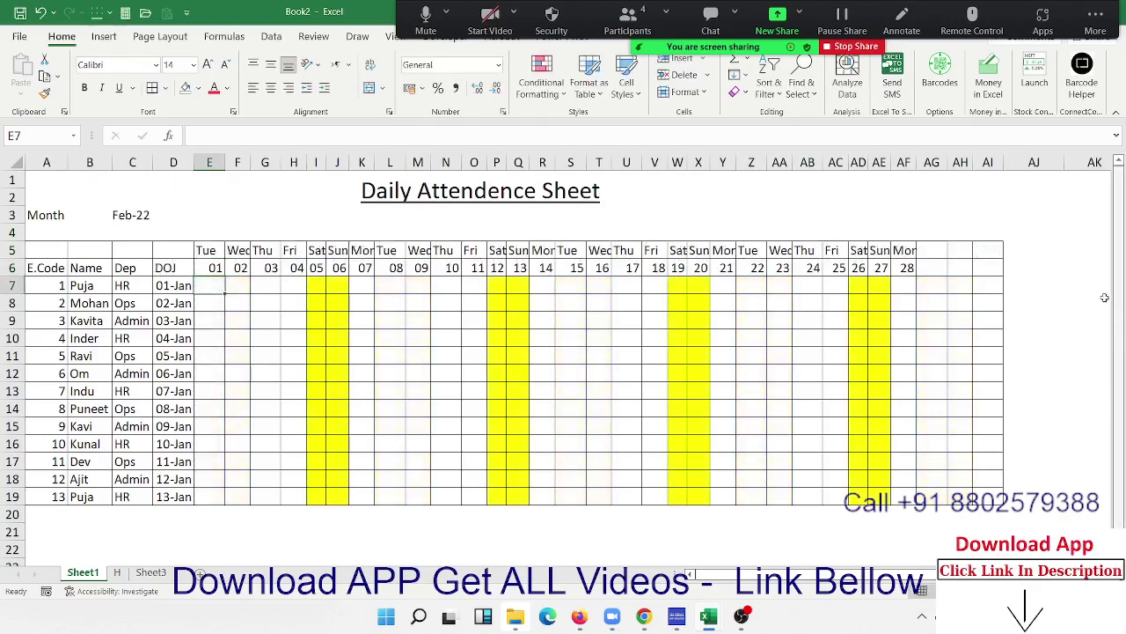
Select the attendance cells AG7:AI19 and look through the Conditional Formatting options.
left_click(909, 268)
mouse_move(933, 285)
left_mouse_down()
mouse_move(999, 499)
mouse_move(998, 490)
left_mouse_up()
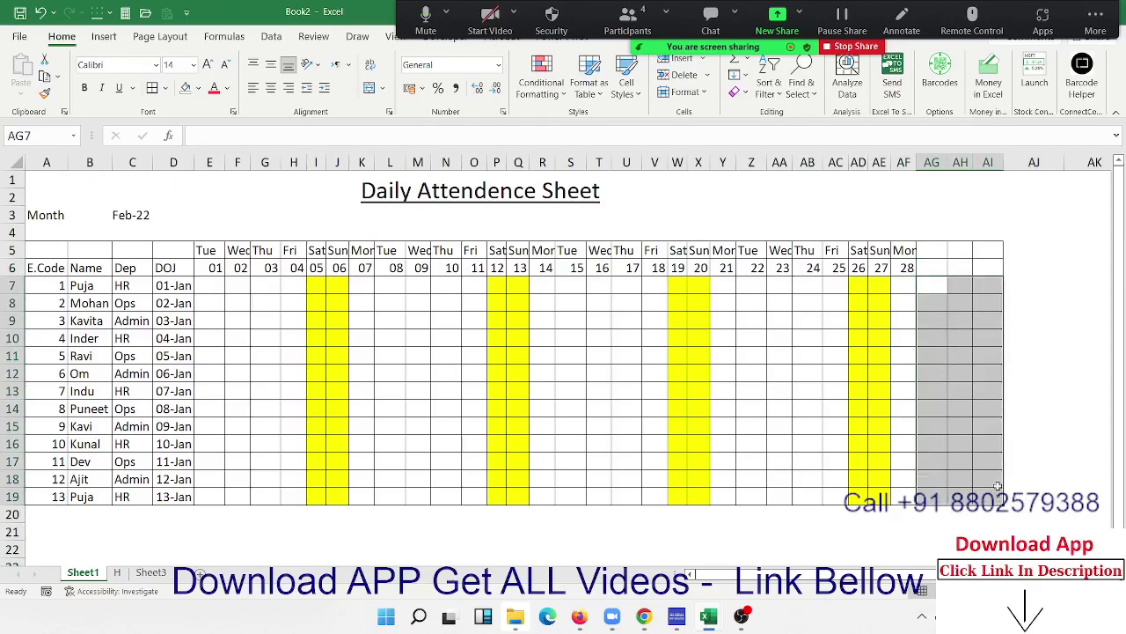
left_click(935, 290)
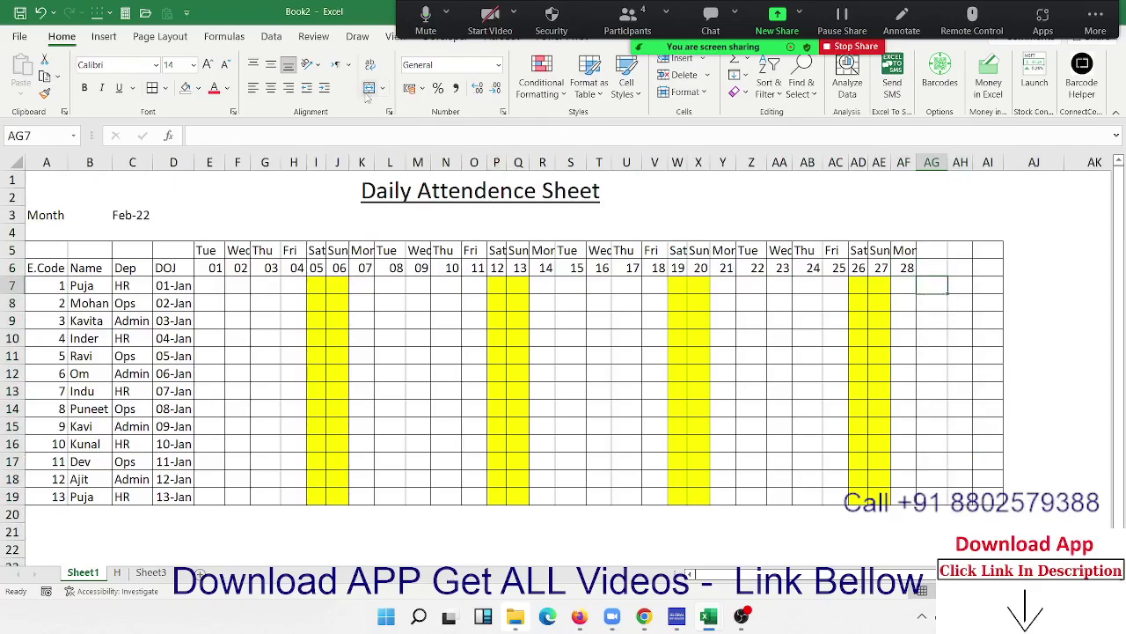
left_click(540, 88)
mouse_move(572, 263)
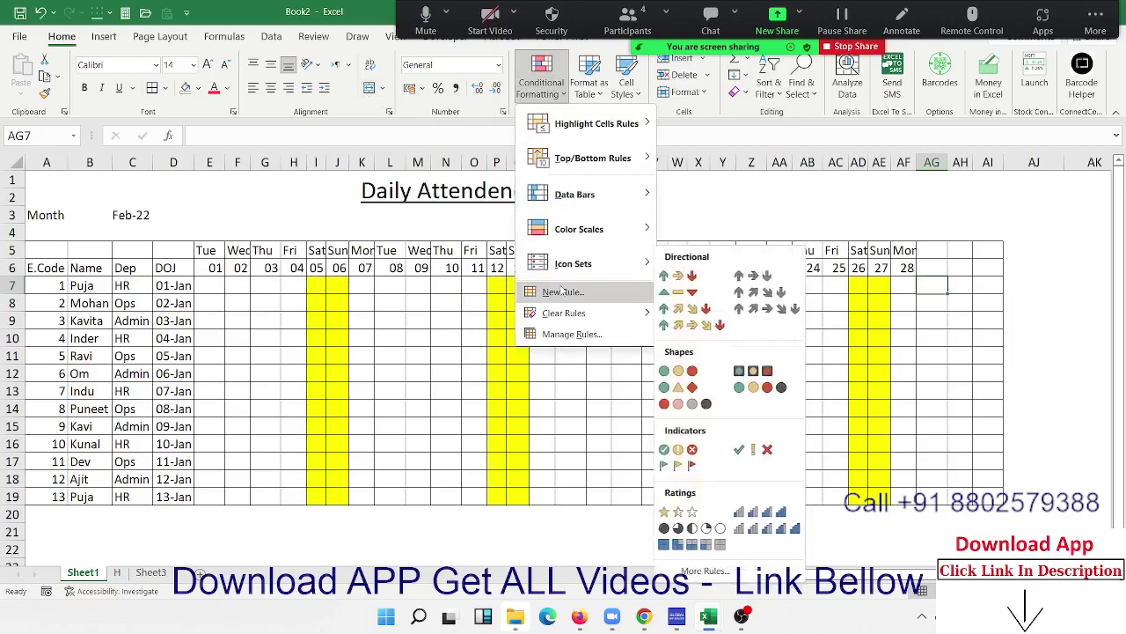
mouse_move(580, 167)
left_click(952, 294)
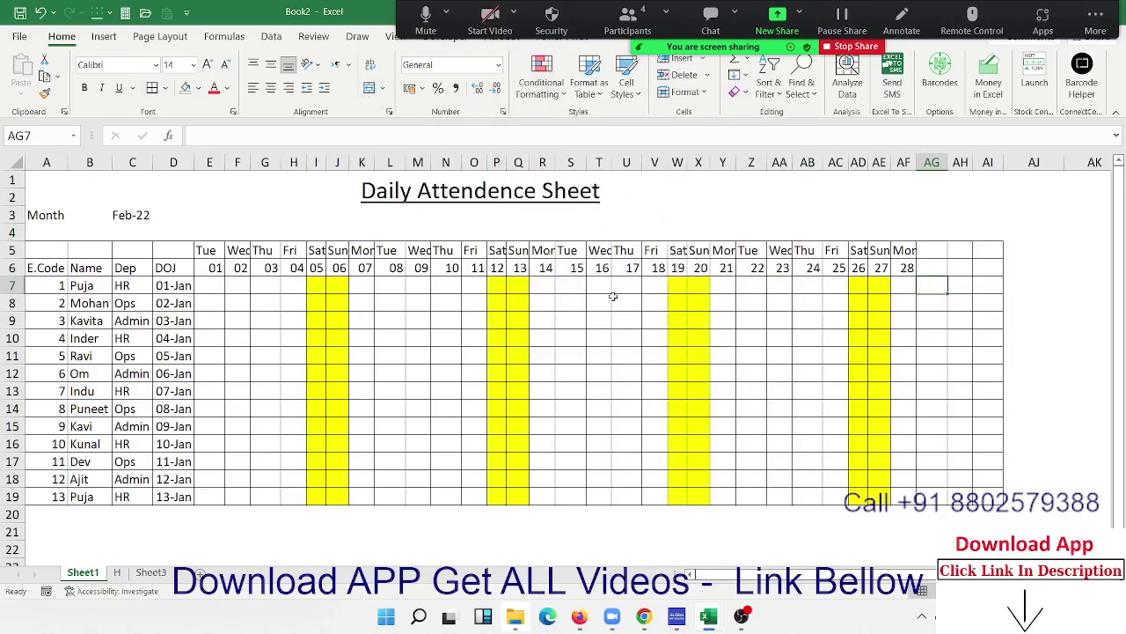
Remove all borders from the extra day columns AG5:AI19.
left_click(932, 251)
left_click_drag(932, 251, 988, 497)
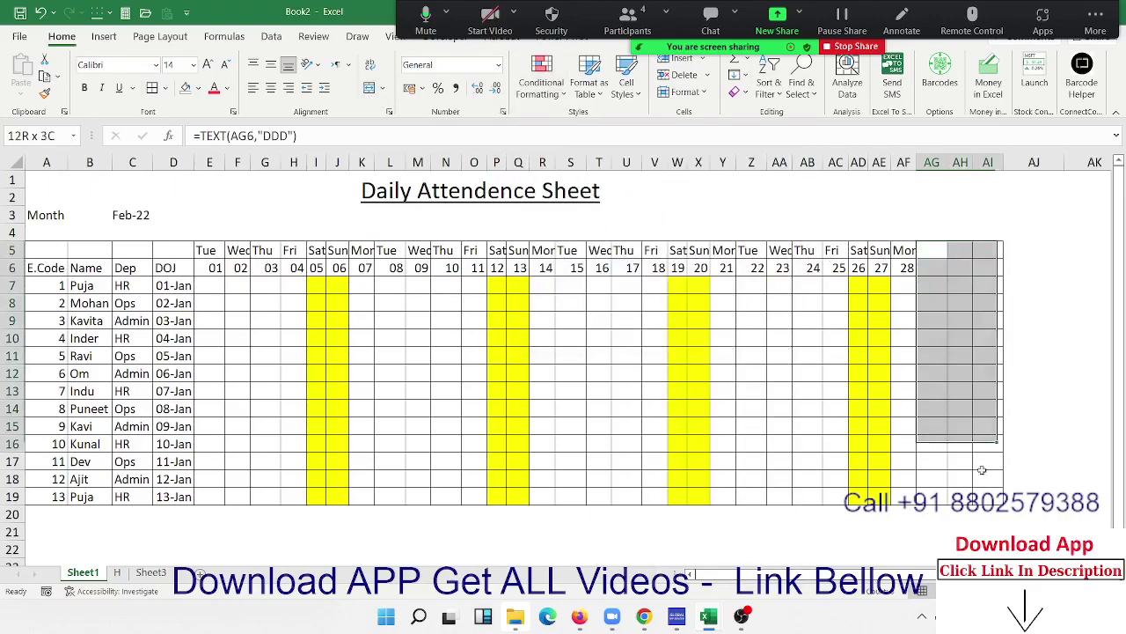
left_click(163, 88)
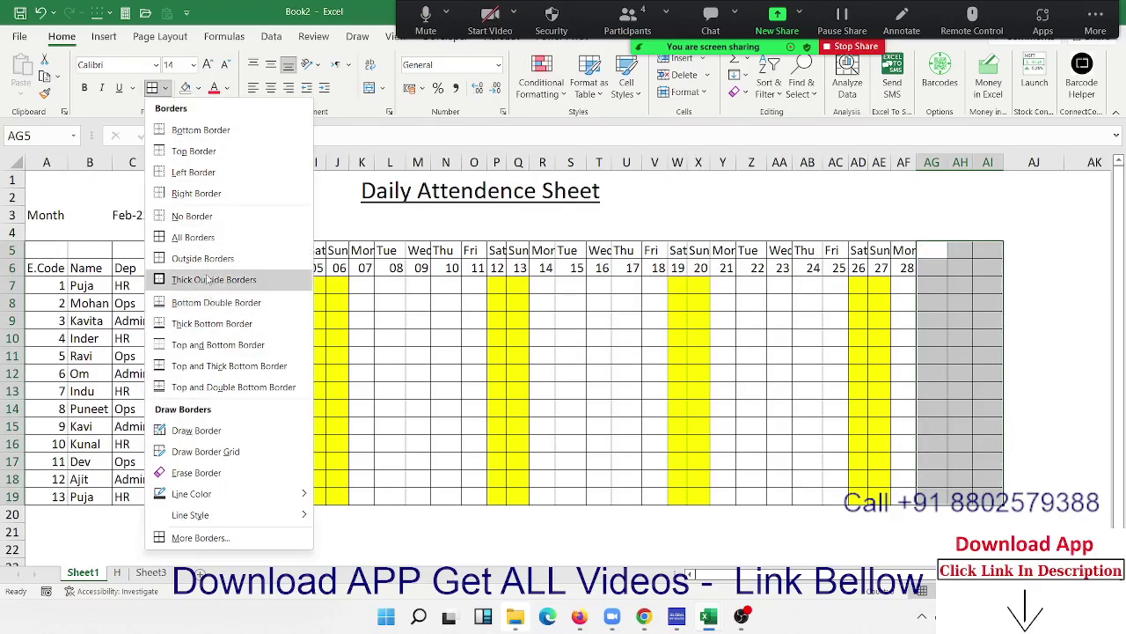
left_click(196, 215)
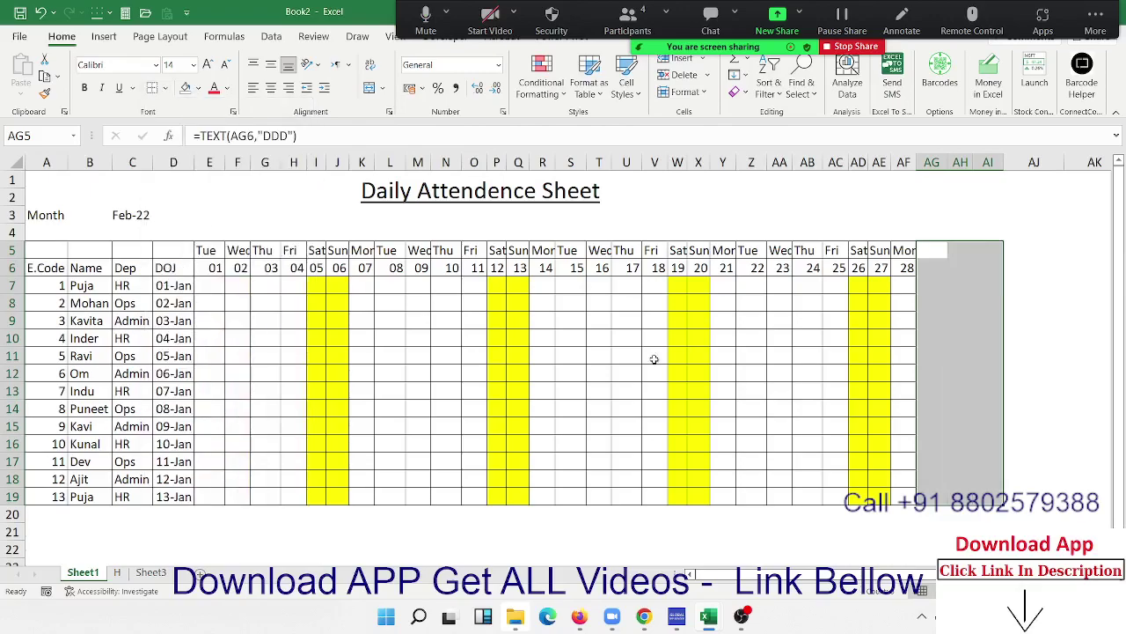
left_click(763, 426)
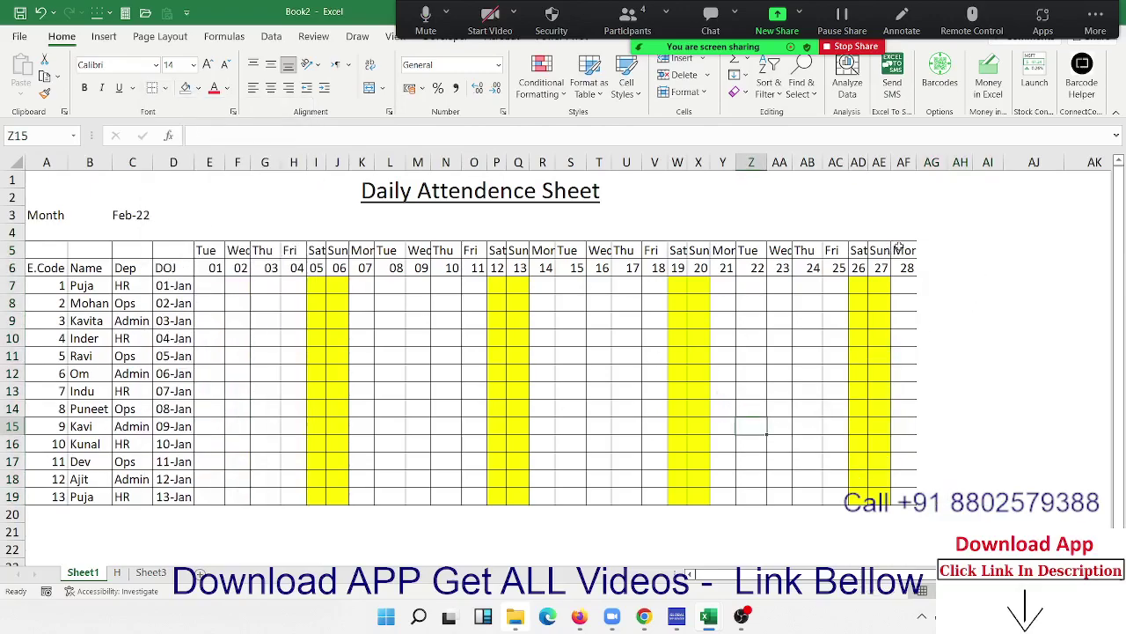
Apply All Borders to the day-28 column AF5:AF19.
left_click_drag(903, 250, 903, 426)
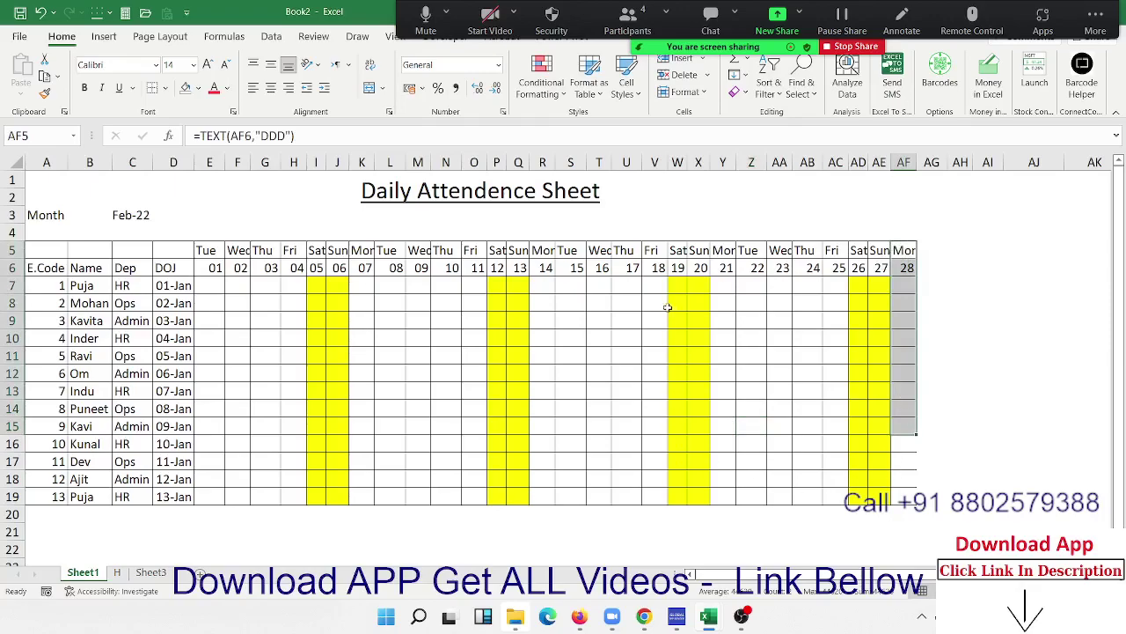
left_click(932, 390)
left_click_drag(904, 251, 907, 494)
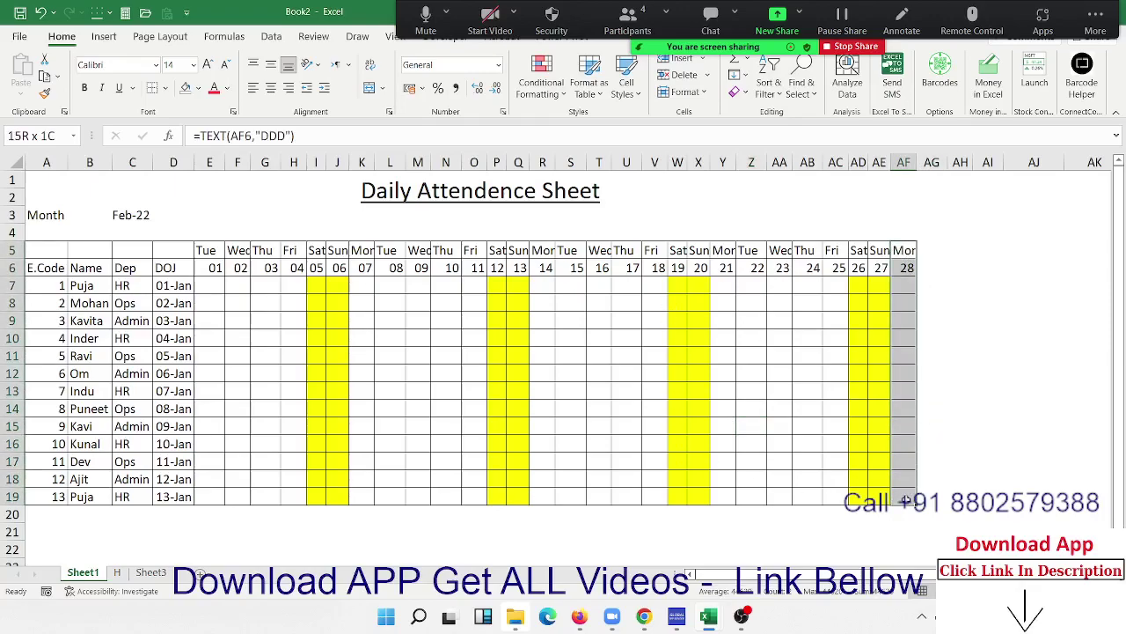
left_click(165, 88)
left_click(173, 237)
left_click_drag(589, 356, 564, 350)
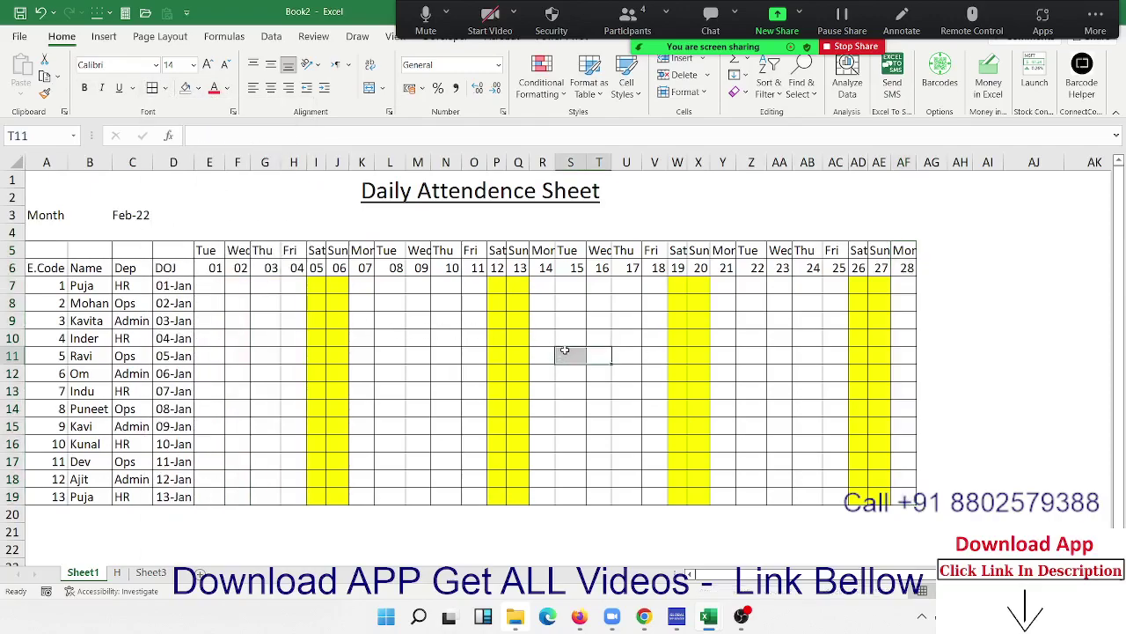
left_click(931, 284)
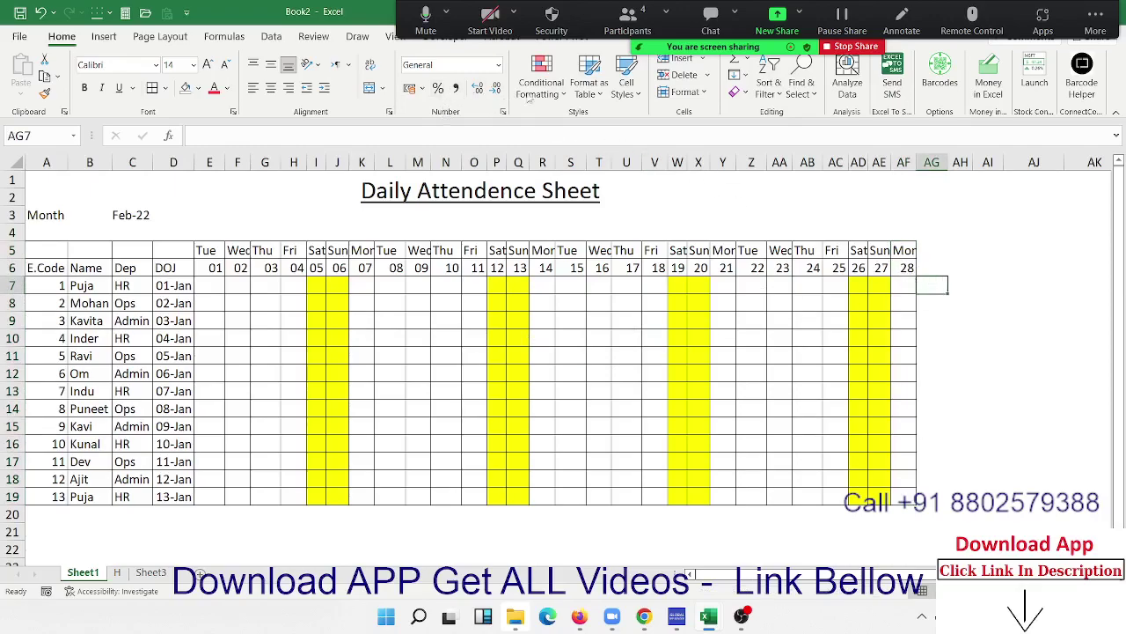
Start a formula-based conditional rule on AG7 using =AG$6<>"".
left_click(539, 84)
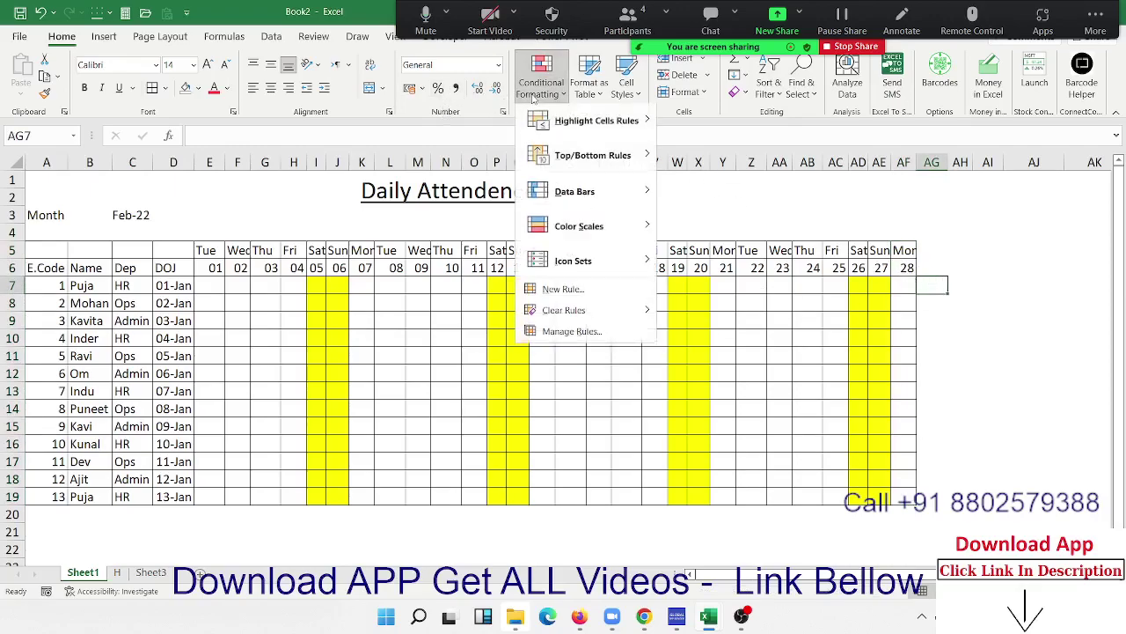
left_click(561, 293)
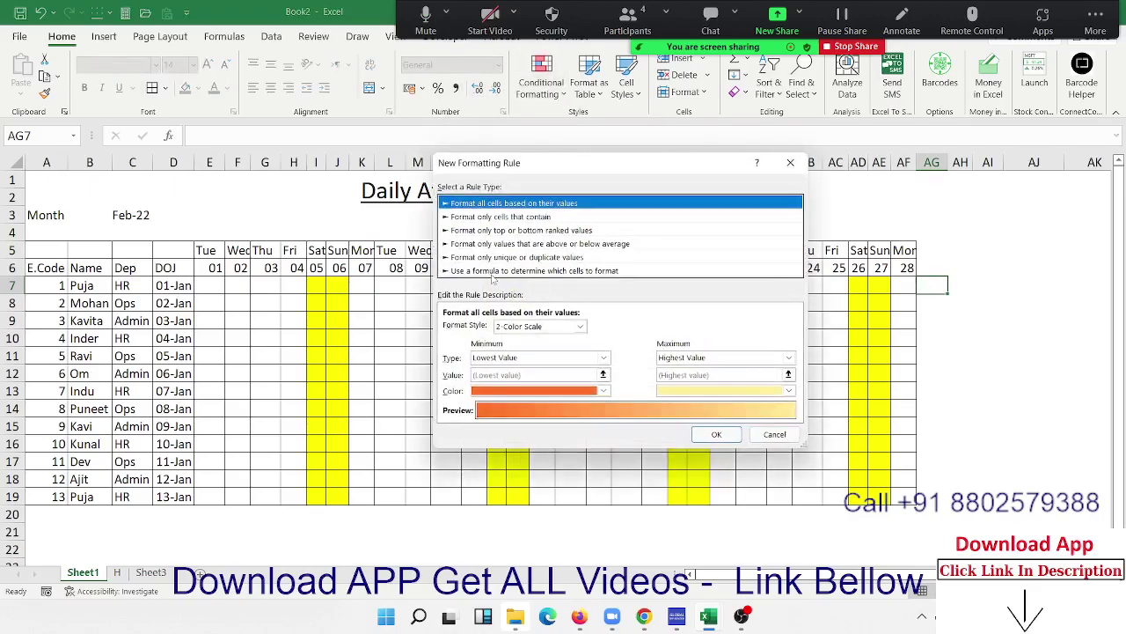
left_click(494, 271)
left_click_drag(500, 164, 438, 196)
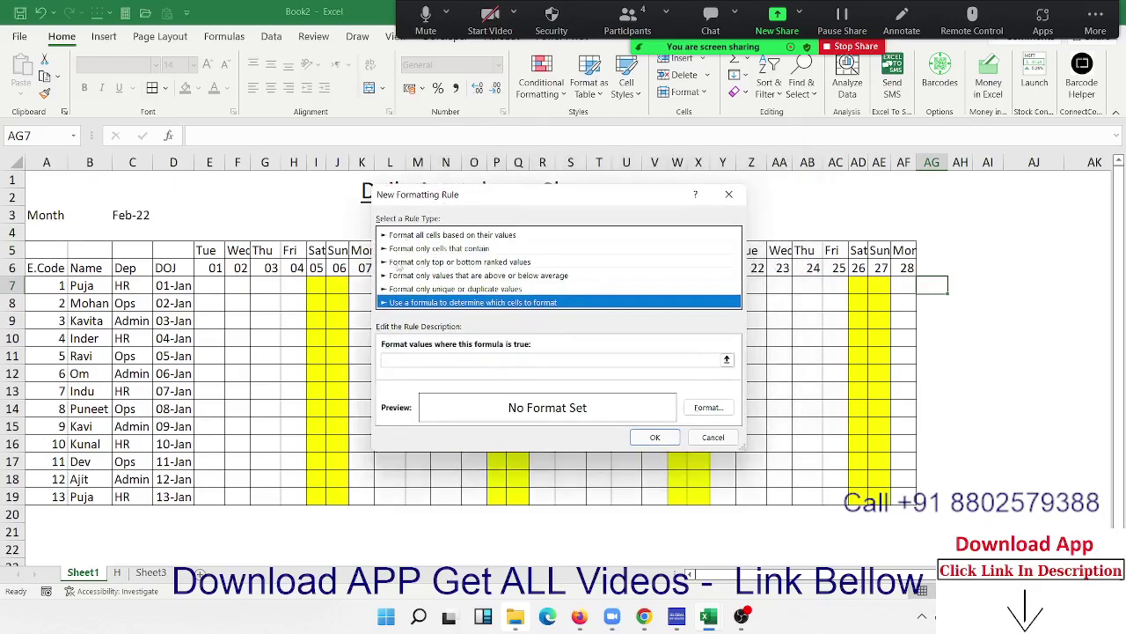
left_click(415, 360)
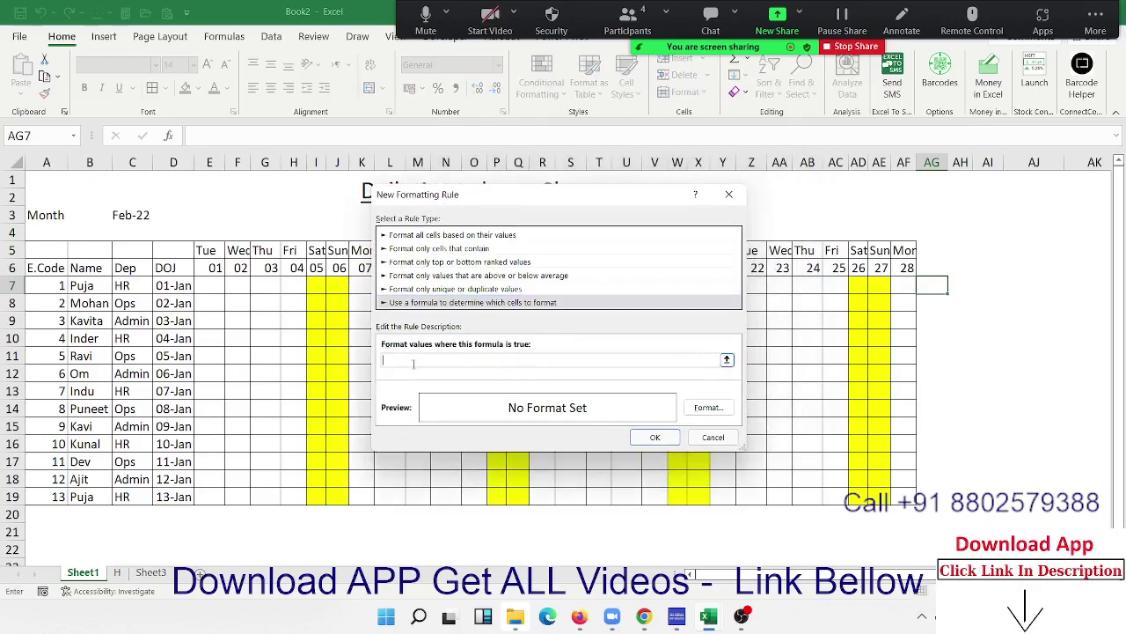
left_click(928, 266)
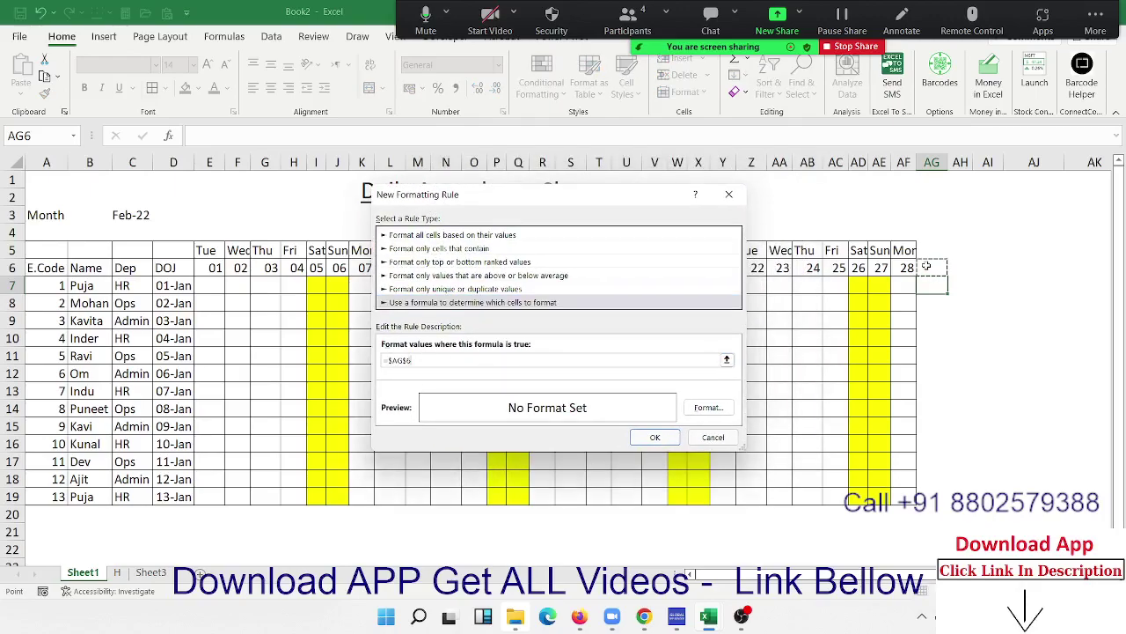
type("=")
type("\"")
Give the rule an Outline border, make the column reference relative, and save it.
left_click(707, 409)
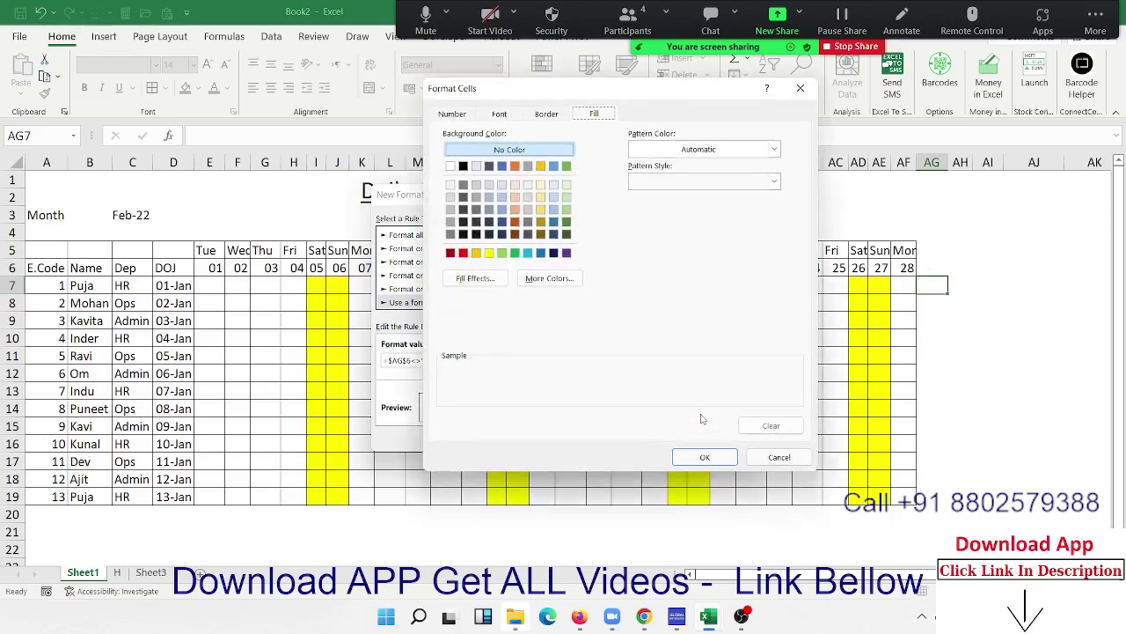
left_click(549, 117)
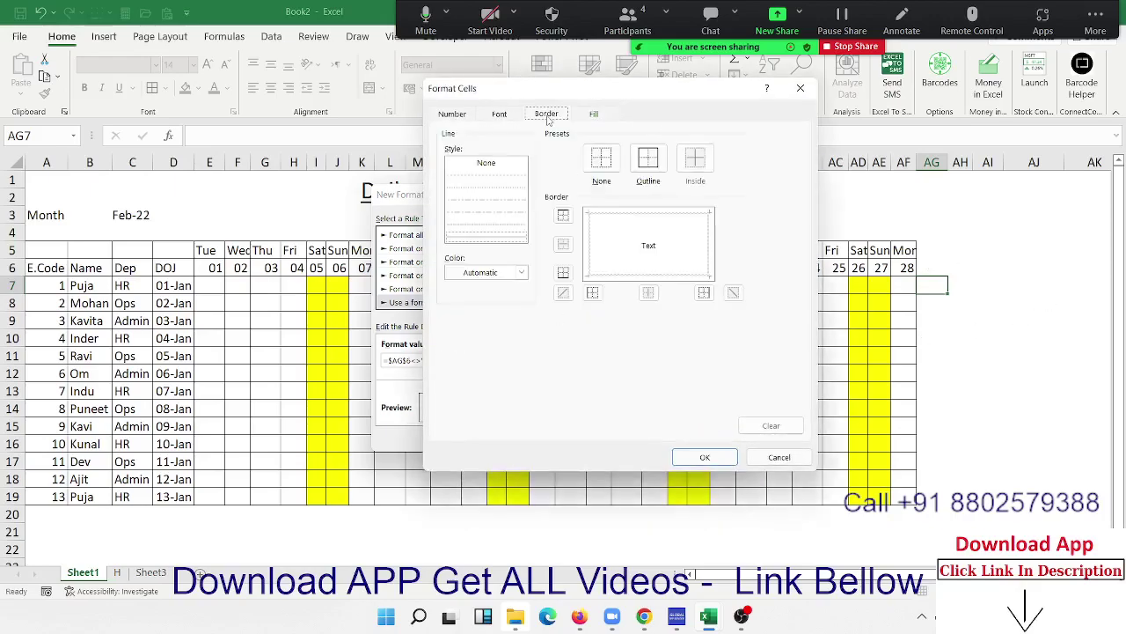
left_click(648, 162)
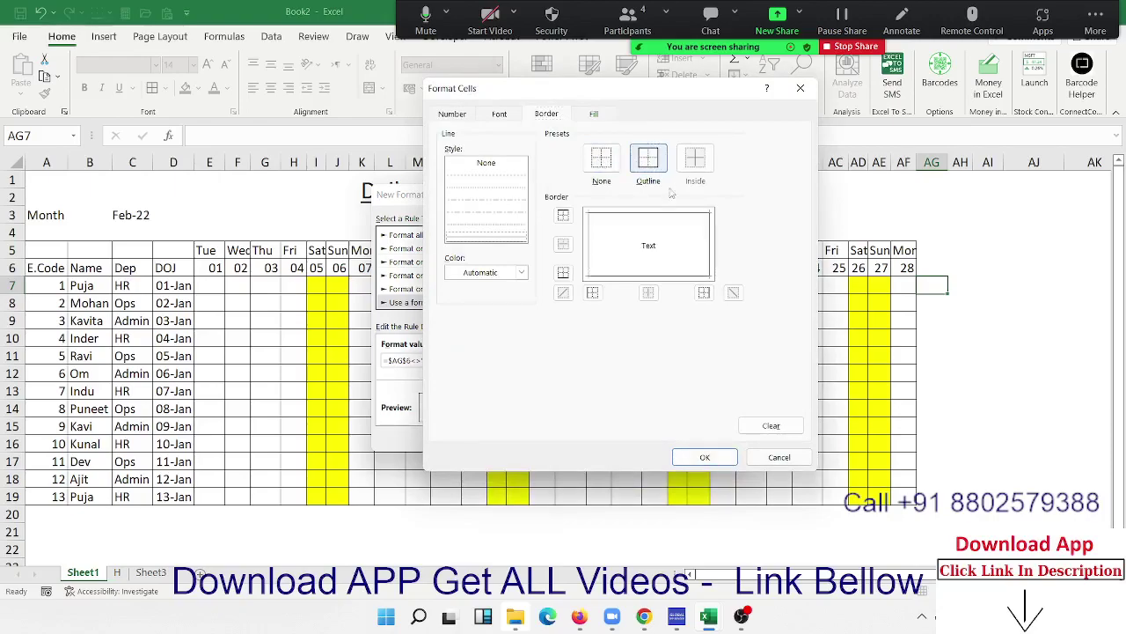
left_click(708, 457)
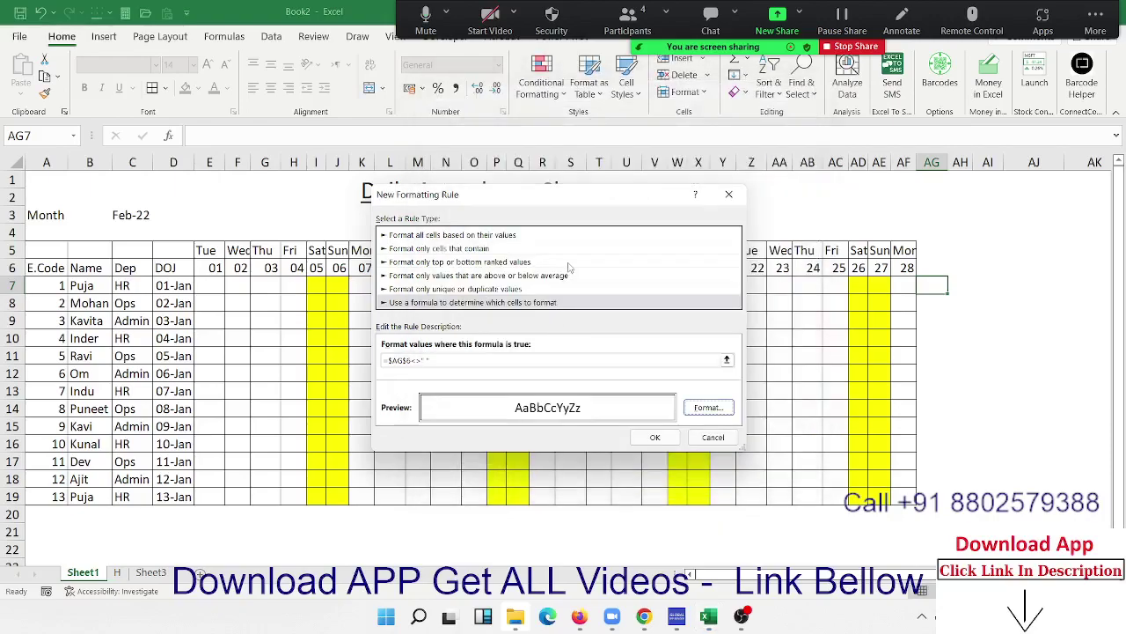
left_click(397, 361)
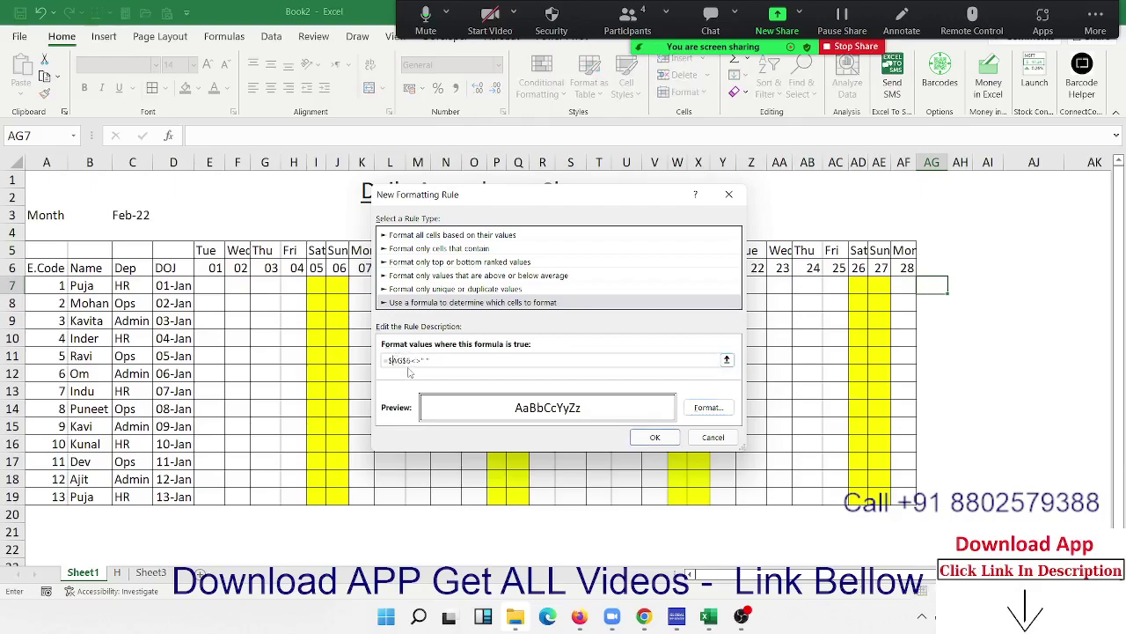
key("BackSpace")
left_click(653, 437)
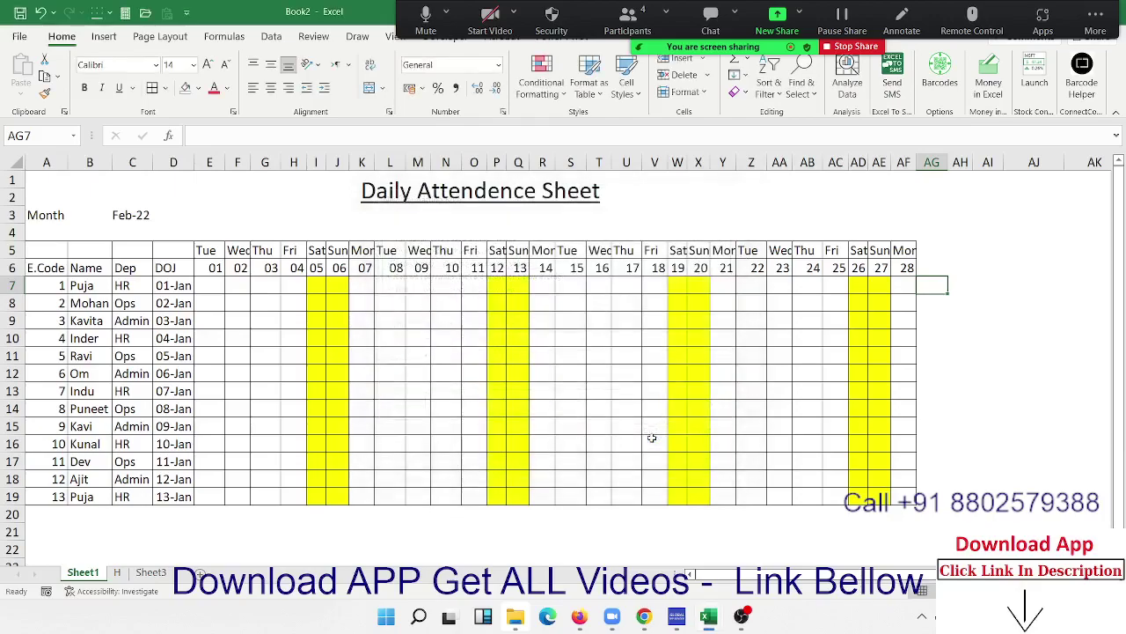
Format-paint AG7's rule across AG7:AI19 and onto the header cells AG5:AI6.
left_click(44, 92)
mouse_move(932, 285)
left_mouse_down()
mouse_move(1005, 316)
mouse_move(990, 486)
left_mouse_up()
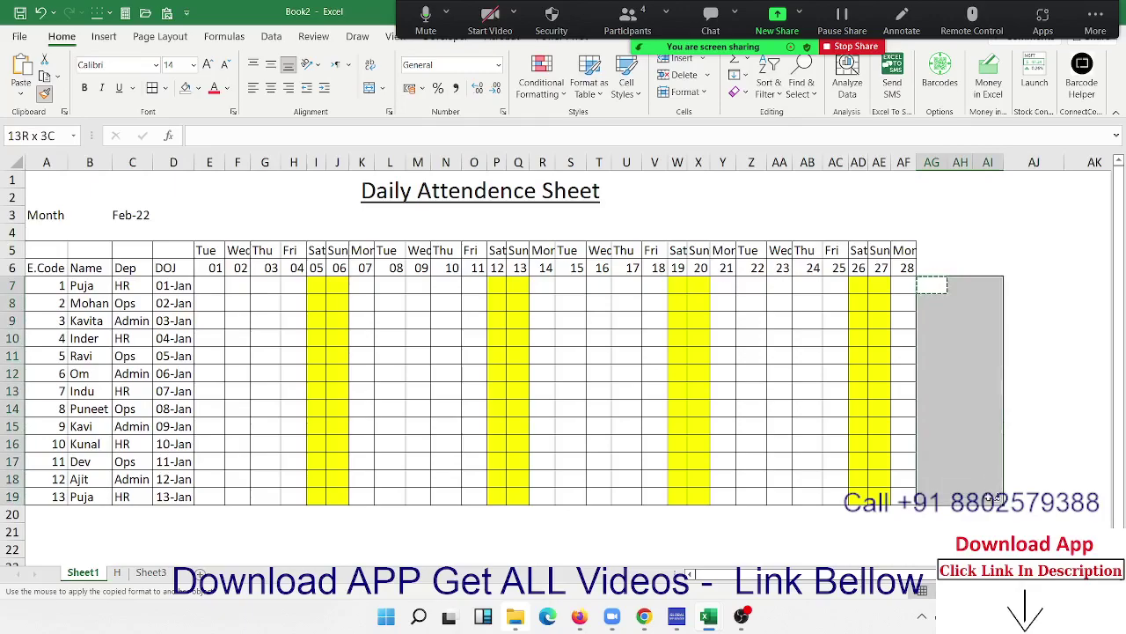
left_click(931, 284)
left_click(44, 92)
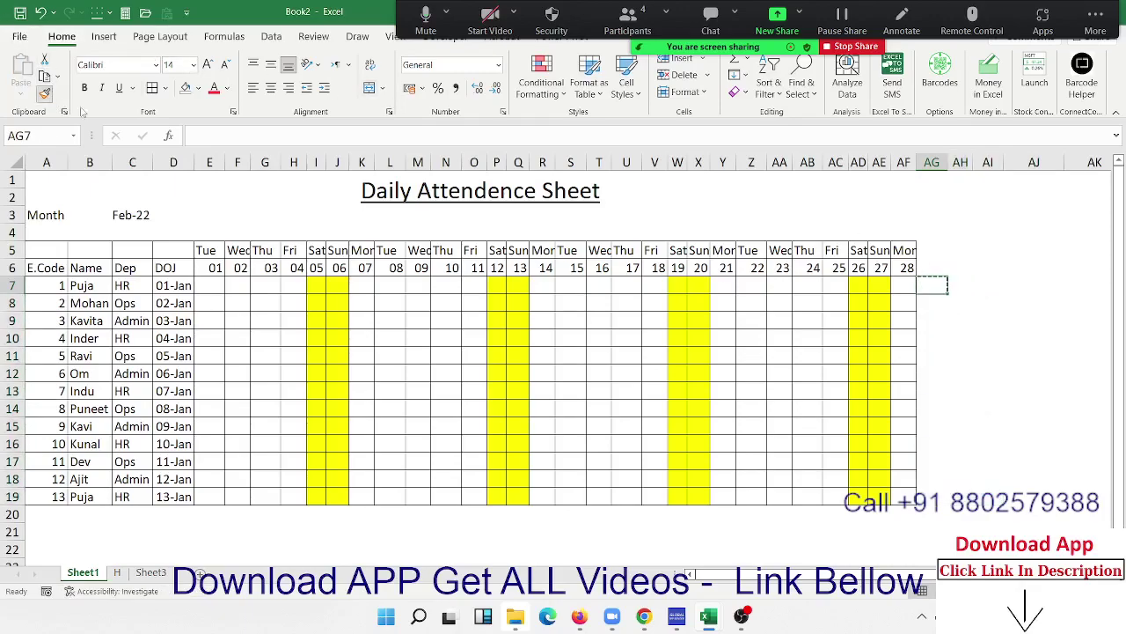
left_click_drag(931, 268, 987, 253)
Finish painting AG5:AI6, then give AG6:AI6 the Custom number format dd.
left_click(986, 319)
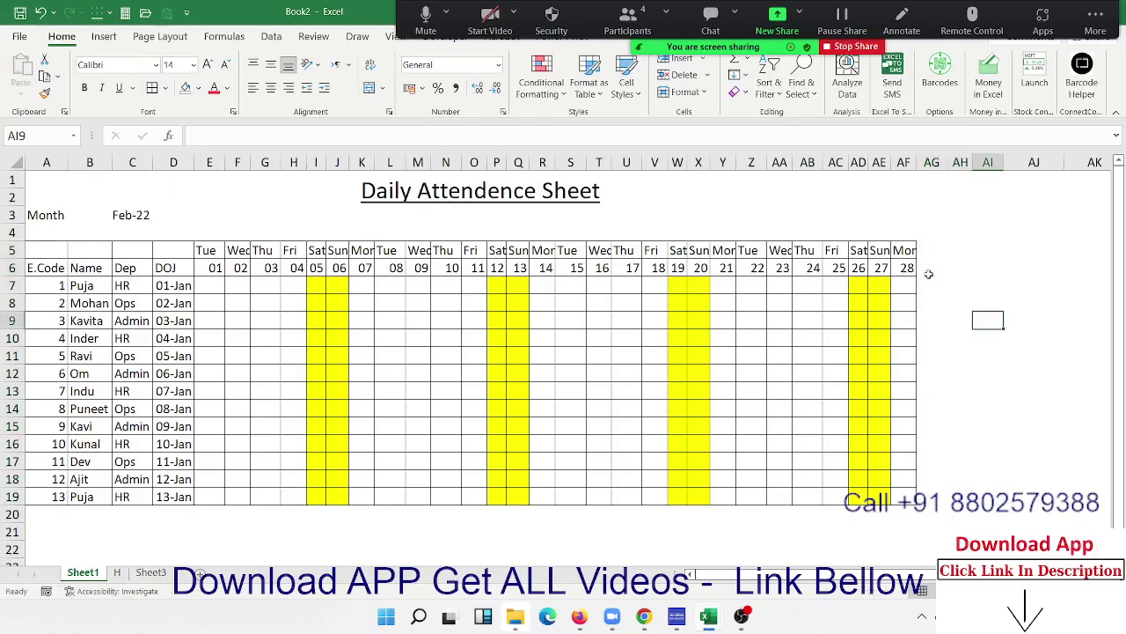
left_click_drag(929, 273, 981, 269)
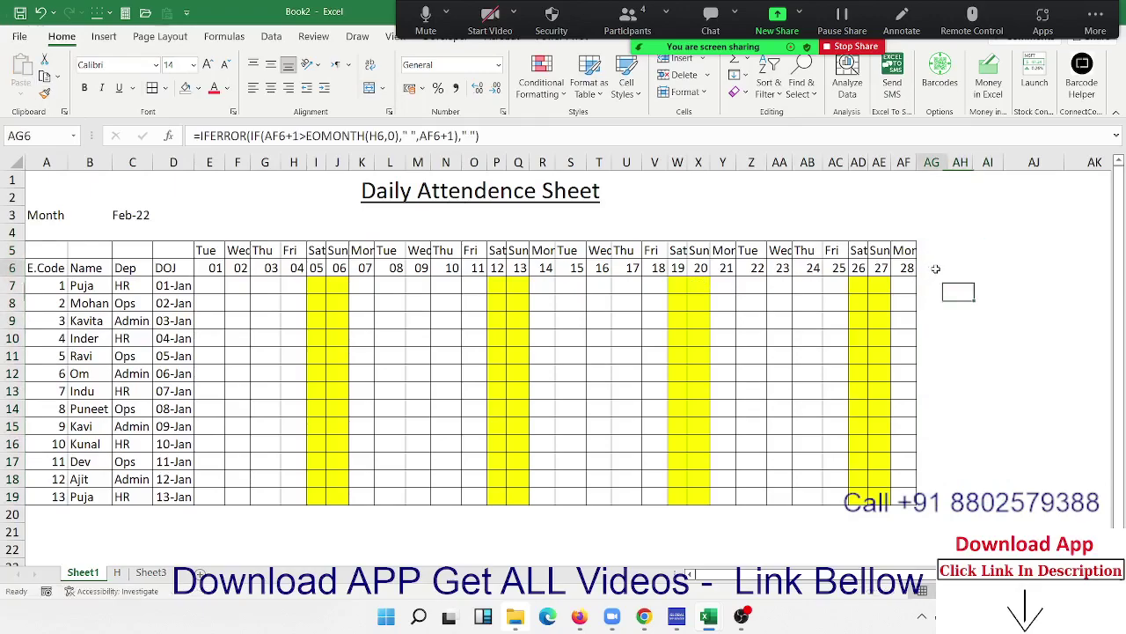
right_click(982, 271)
left_click(880, 520)
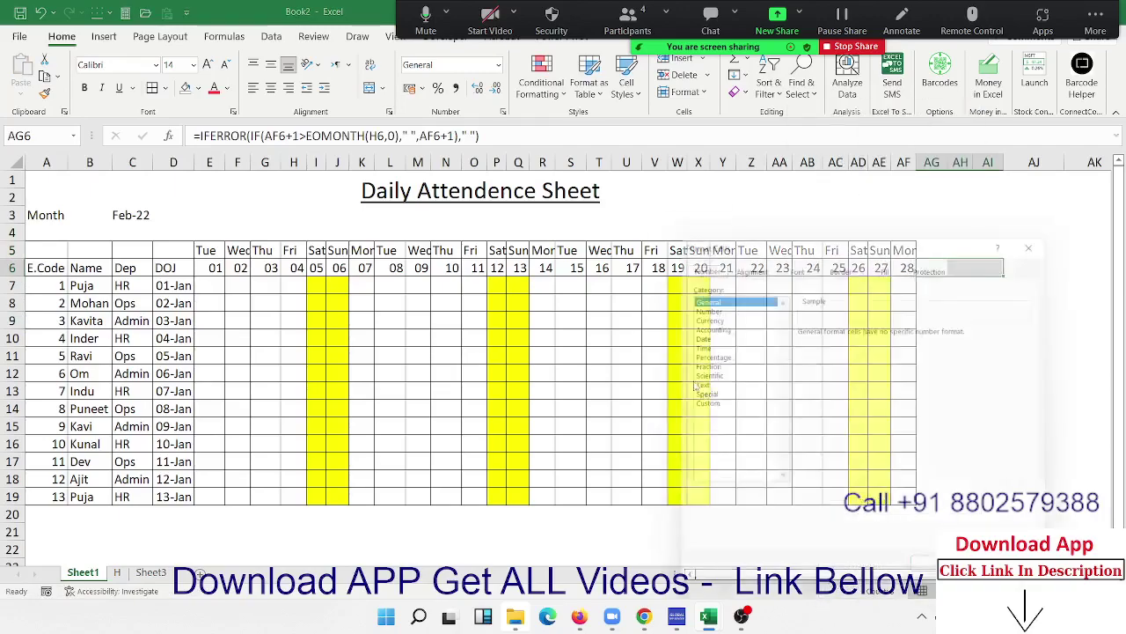
left_click(704, 405)
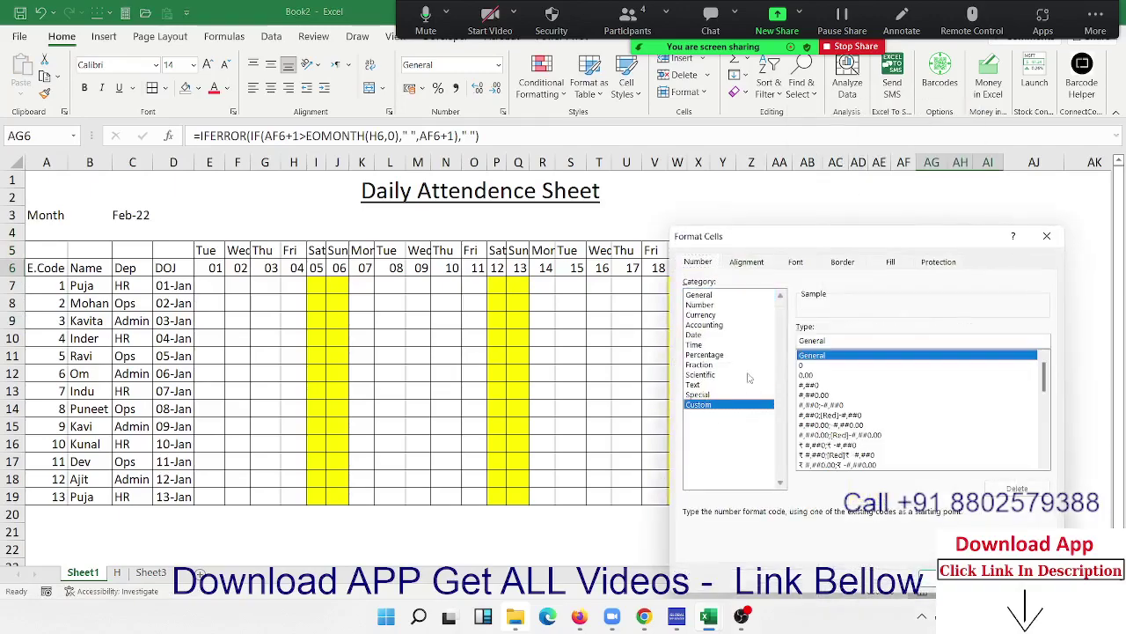
type("dd")
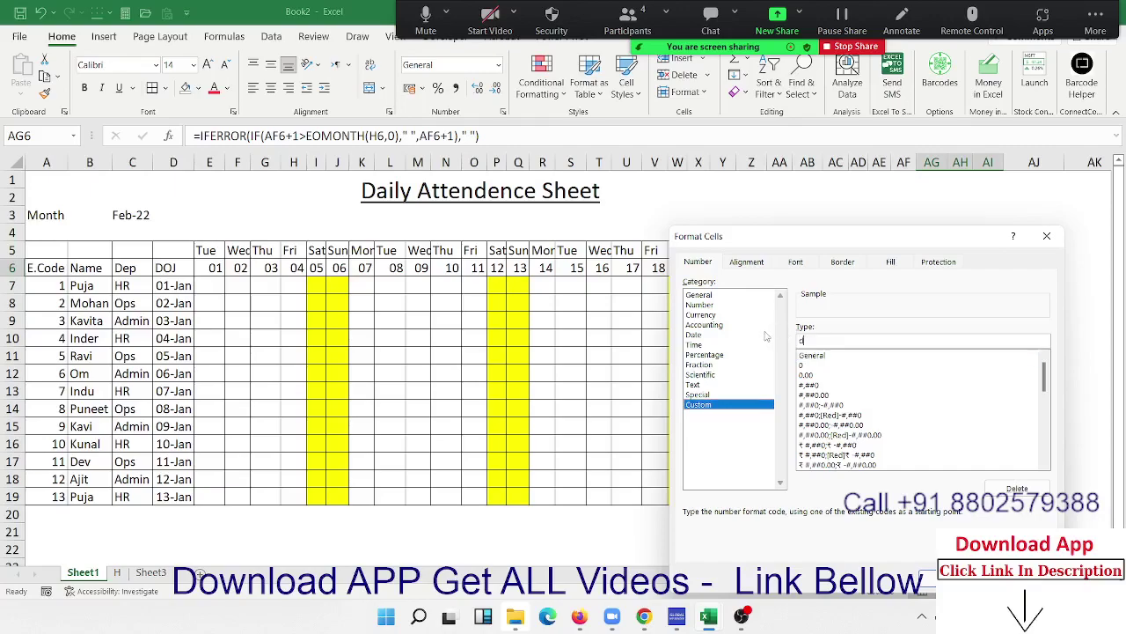
left_click(929, 578)
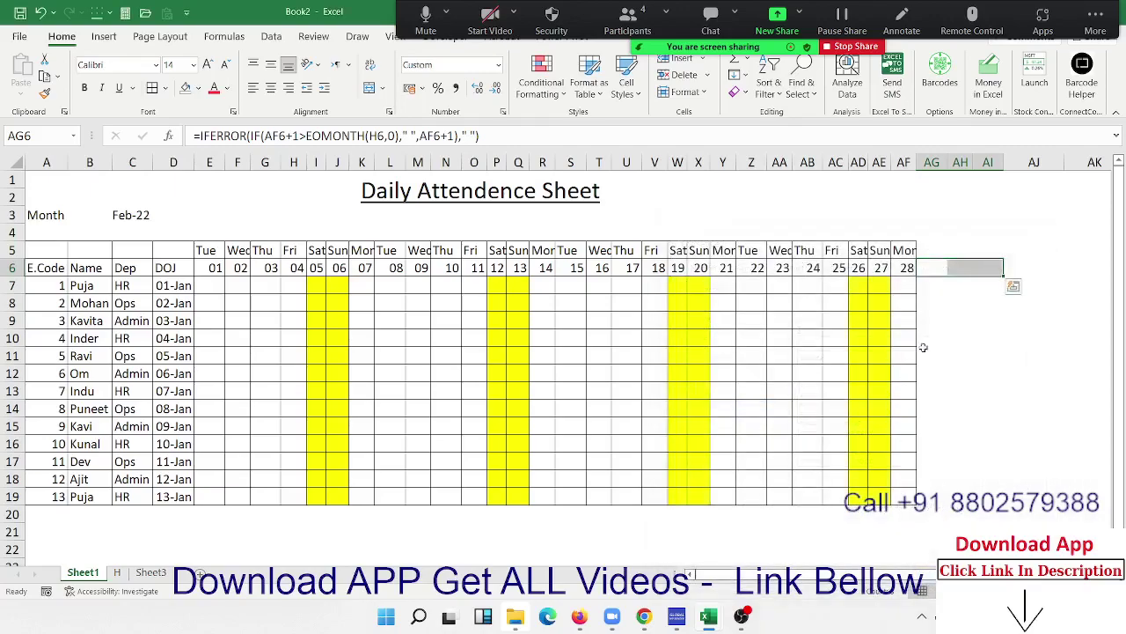
left_click(924, 334)
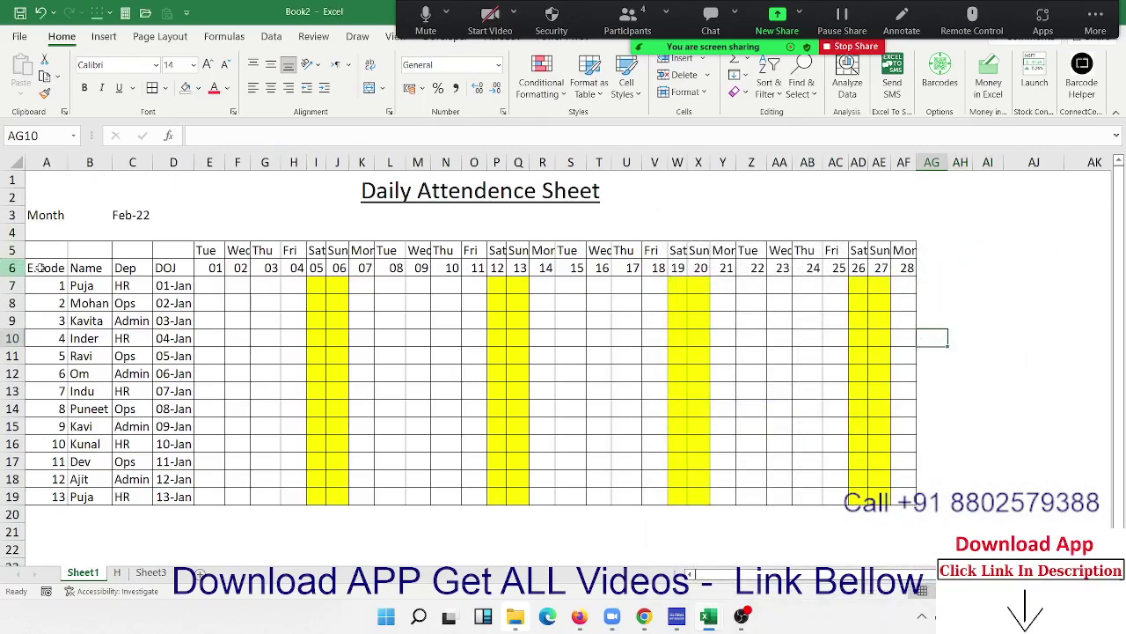
Enter 1/1, 1/2 and 1/4 in E6 to check the header for January, February and April.
left_click(202, 267)
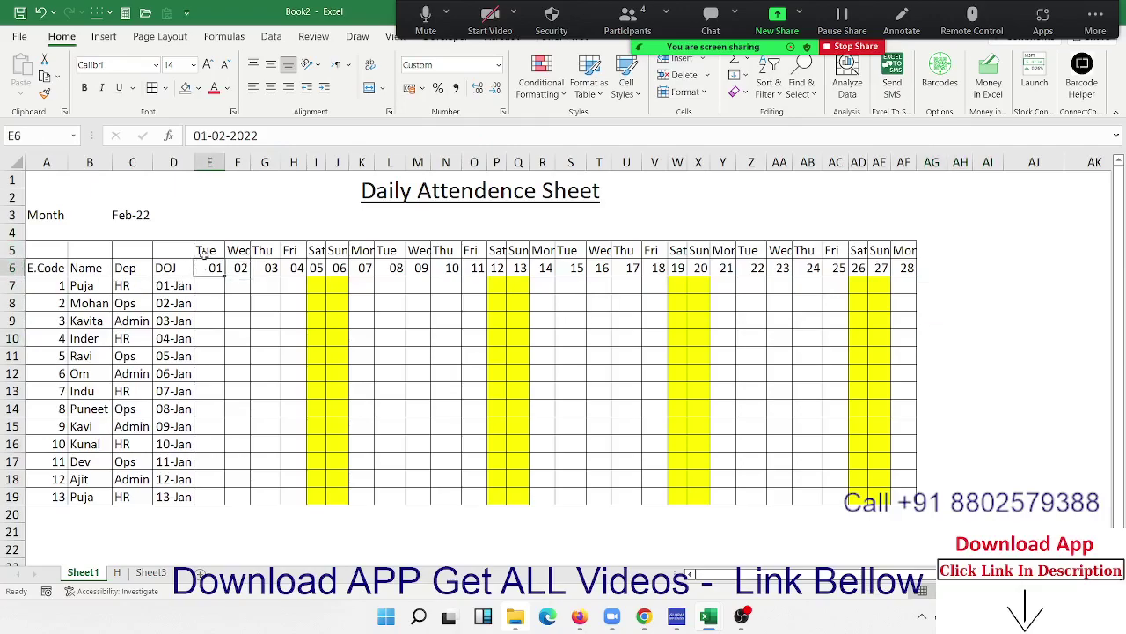
type("1/1")
key("Return")
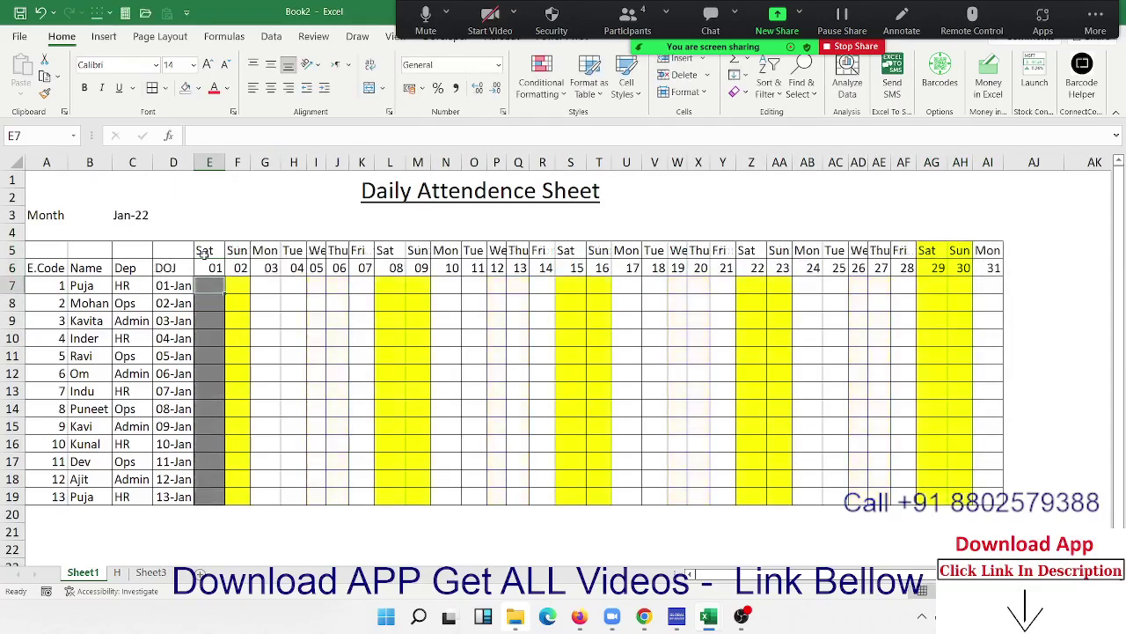
key("Up")
type("1/")
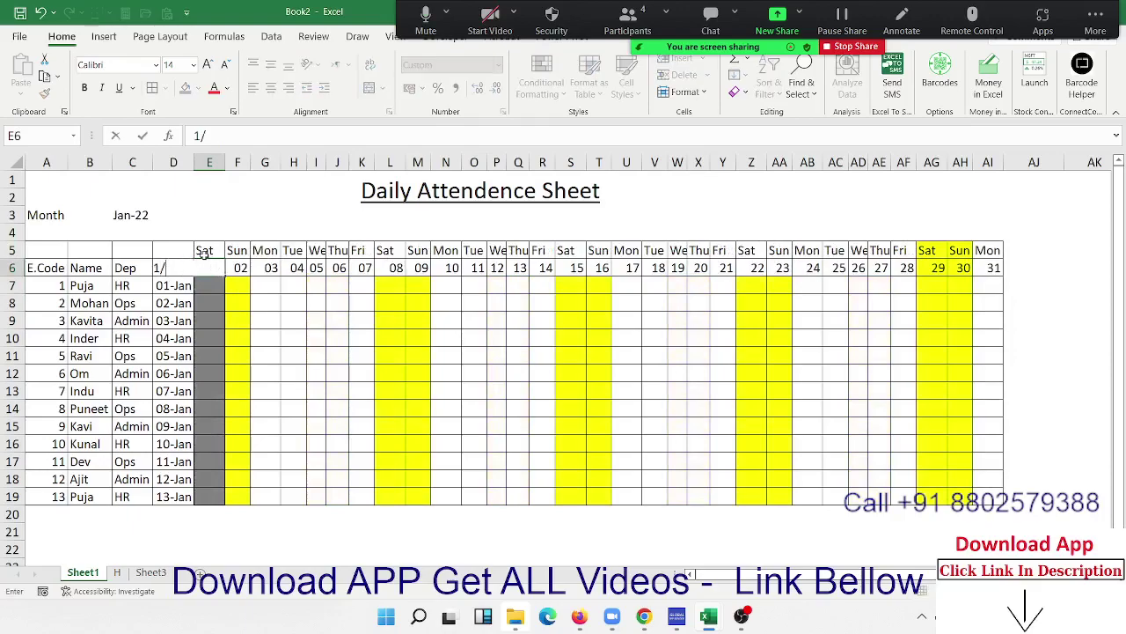
type("2")
key("Return")
key("Up")
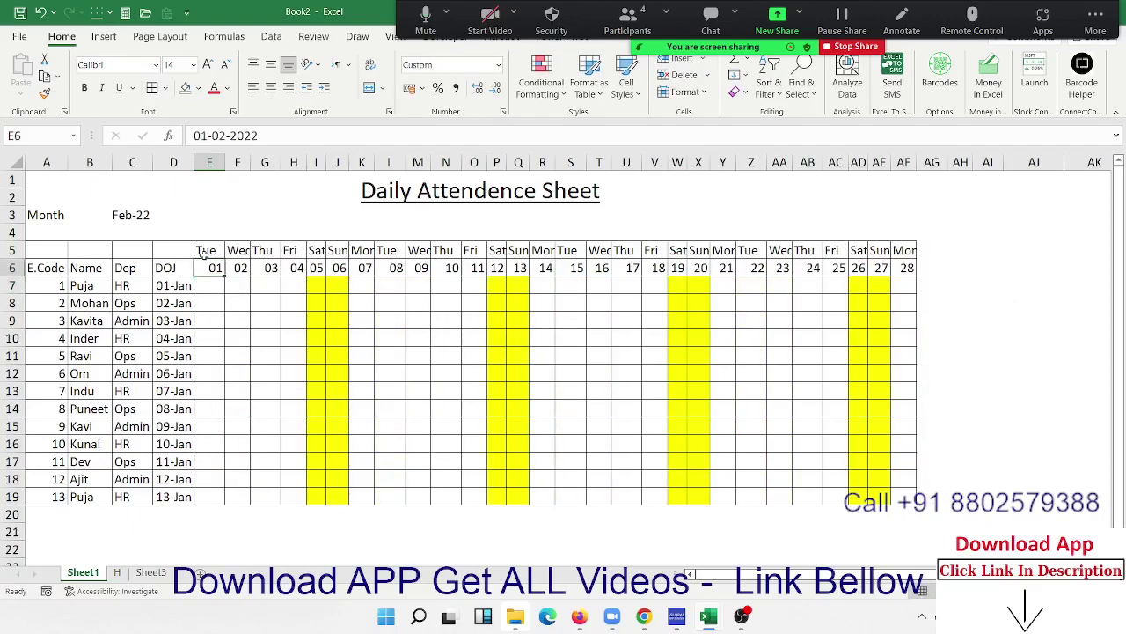
type("1/4")
key("Return")
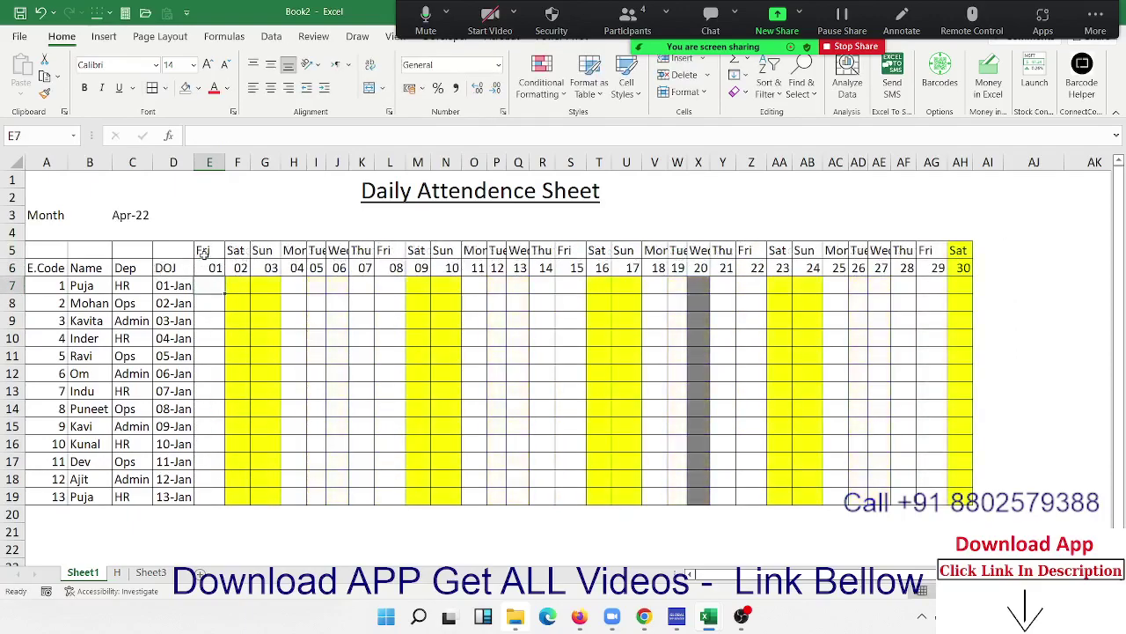
Set E6 to 1-07 for July 2022 and select the final header cells AH6:AI6.
key("Up")
type("1-0")
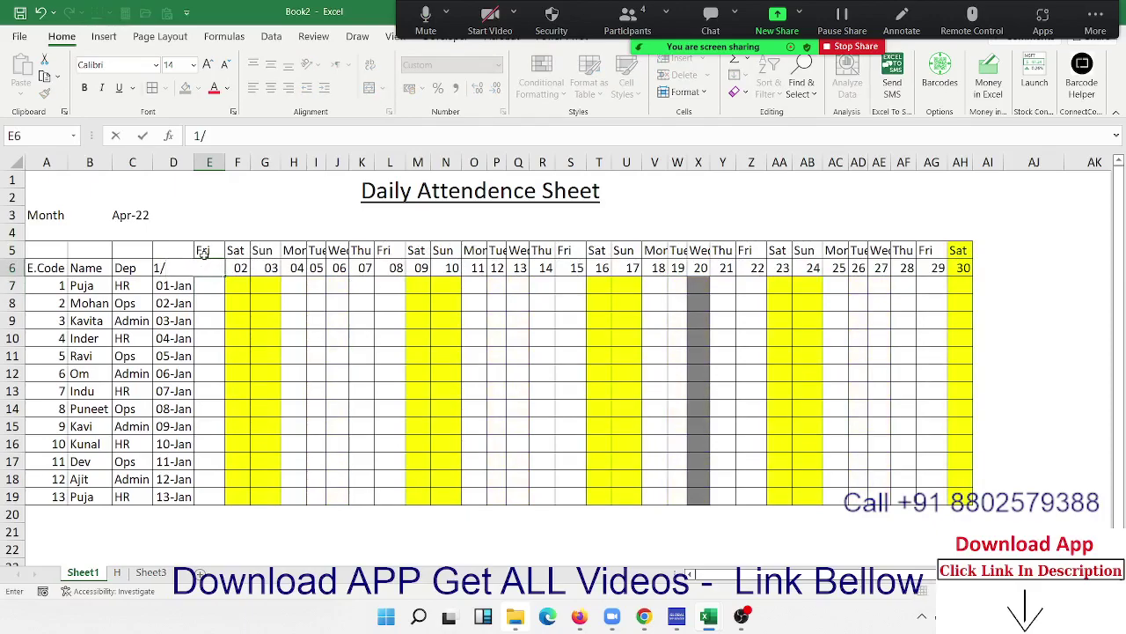
type("7")
key("Return")
key("Up")
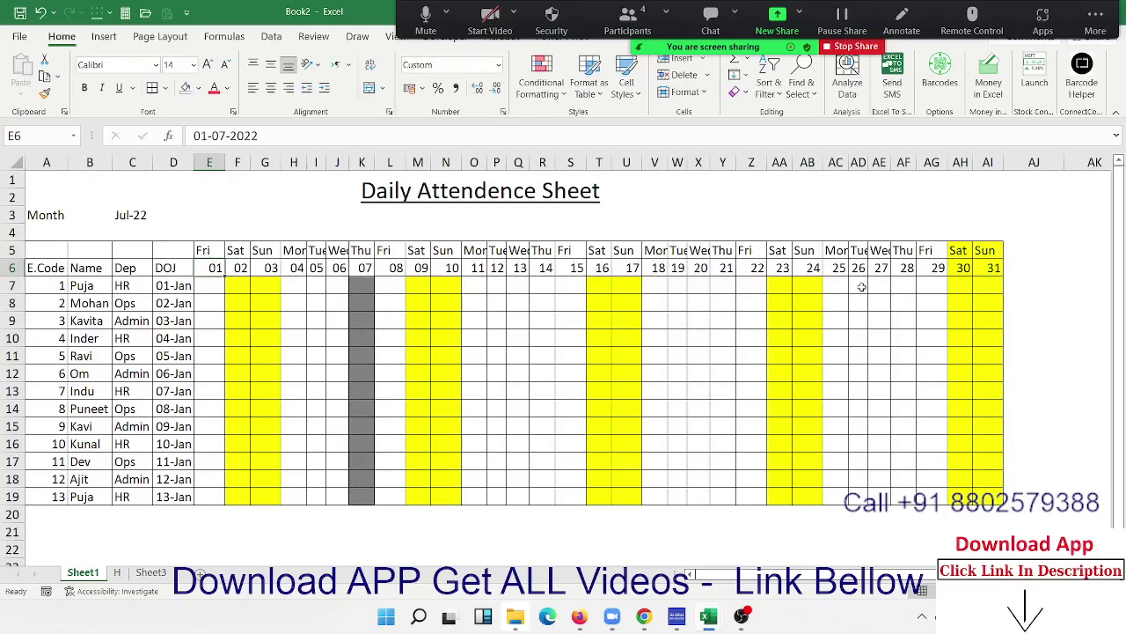
mouse_move(961, 269)
left_mouse_down()
mouse_move(990, 269)
mouse_move(986, 251)
left_mouse_up()
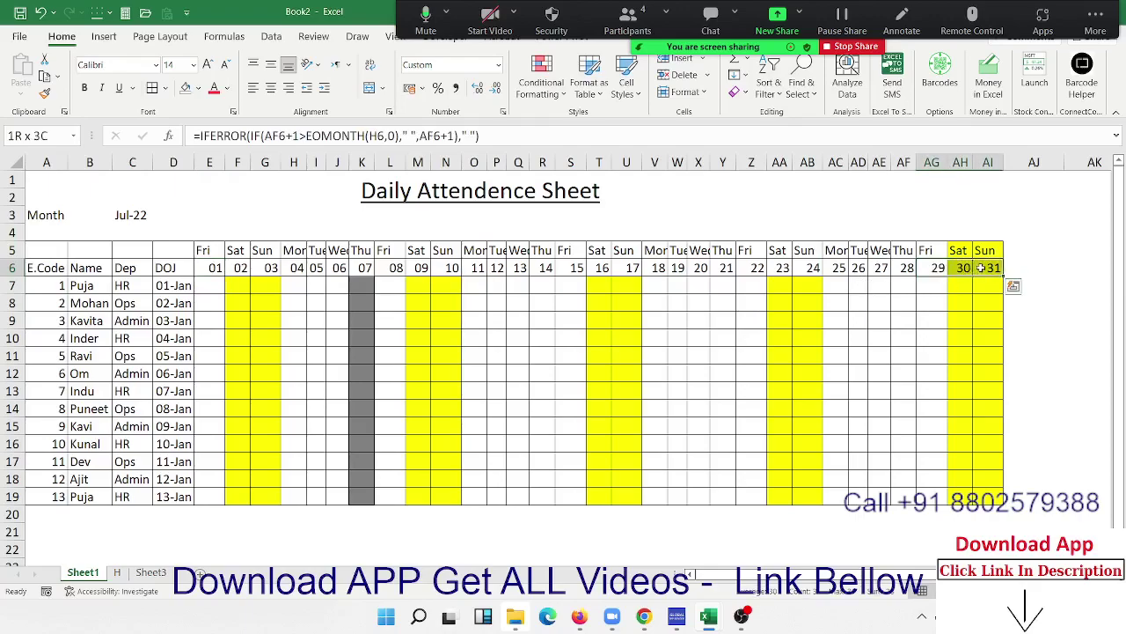
Open the conditional formatting rules manager for the last date header cells and review the rules.
left_click(542, 79)
left_click(581, 333)
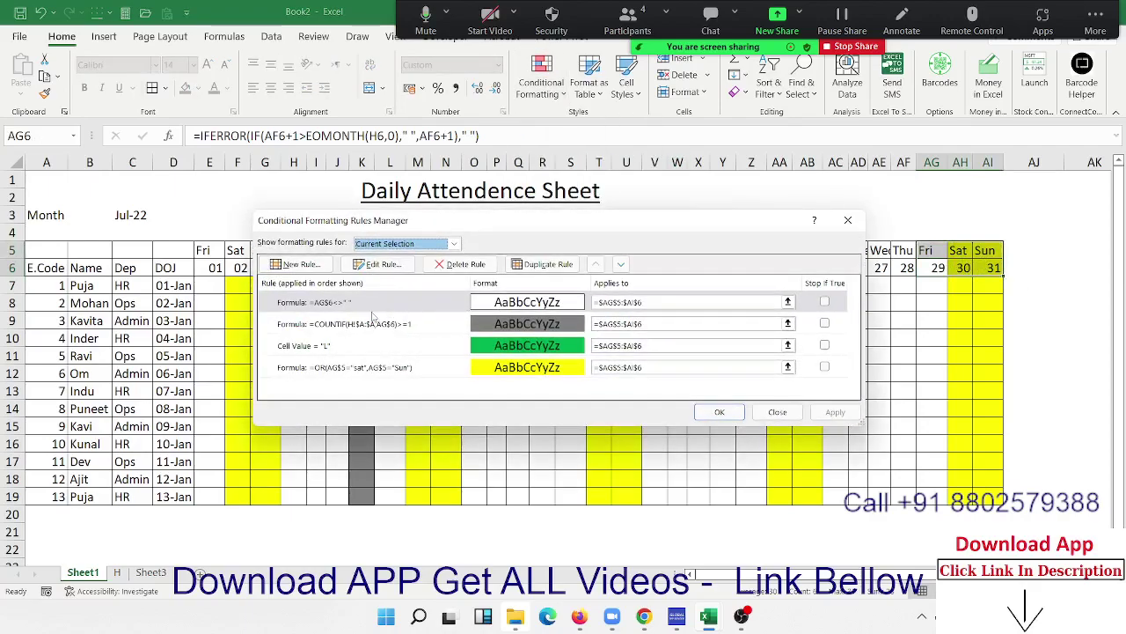
left_click(385, 370)
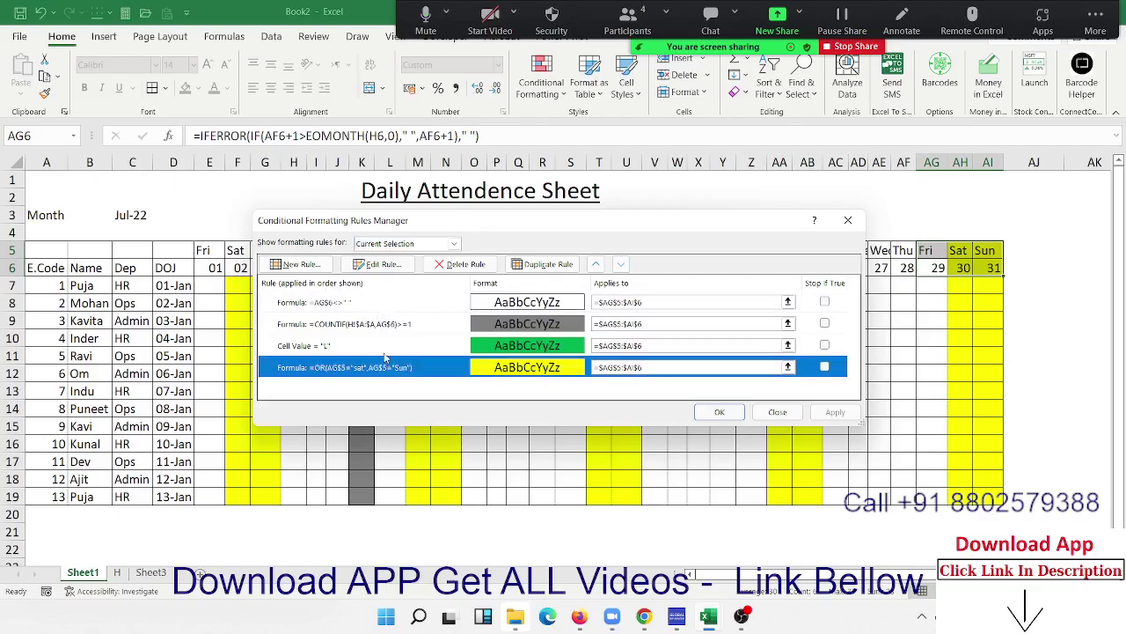
left_click(385, 352)
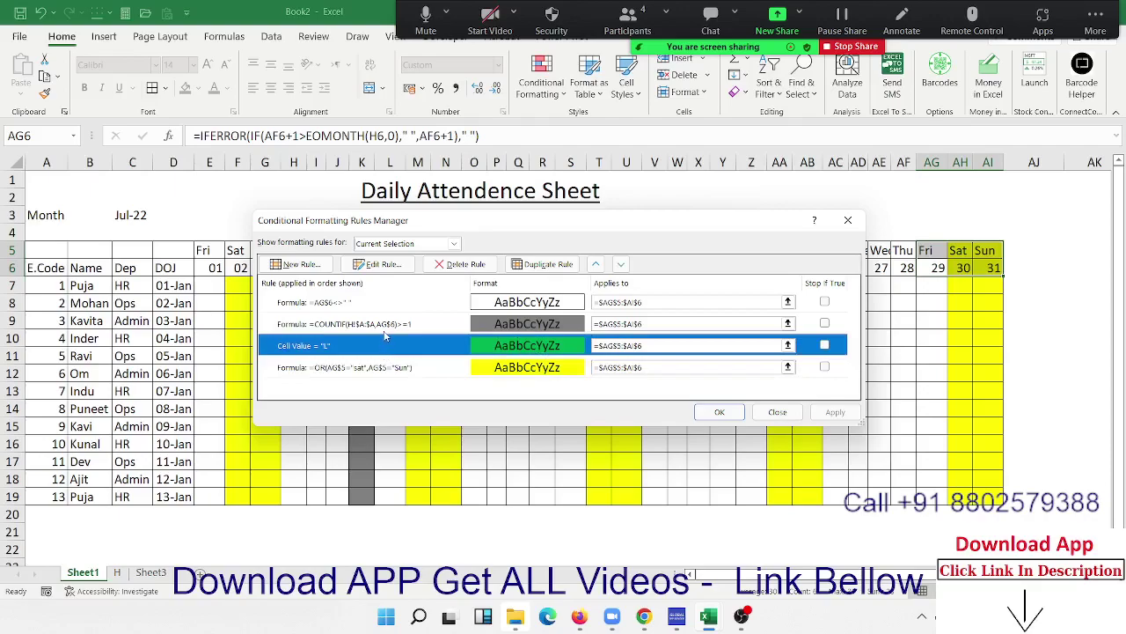
left_click(386, 330)
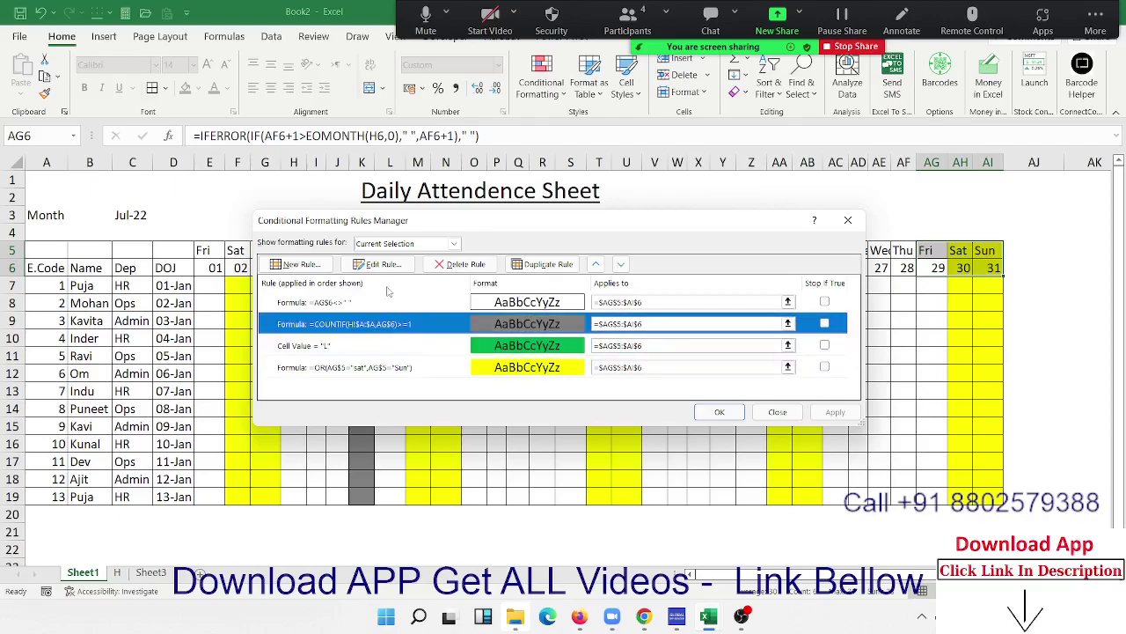
Delete the COUNTIF, Cell Value = L and weekend OR rules, keeping only the blank-check rule.
left_click(452, 266)
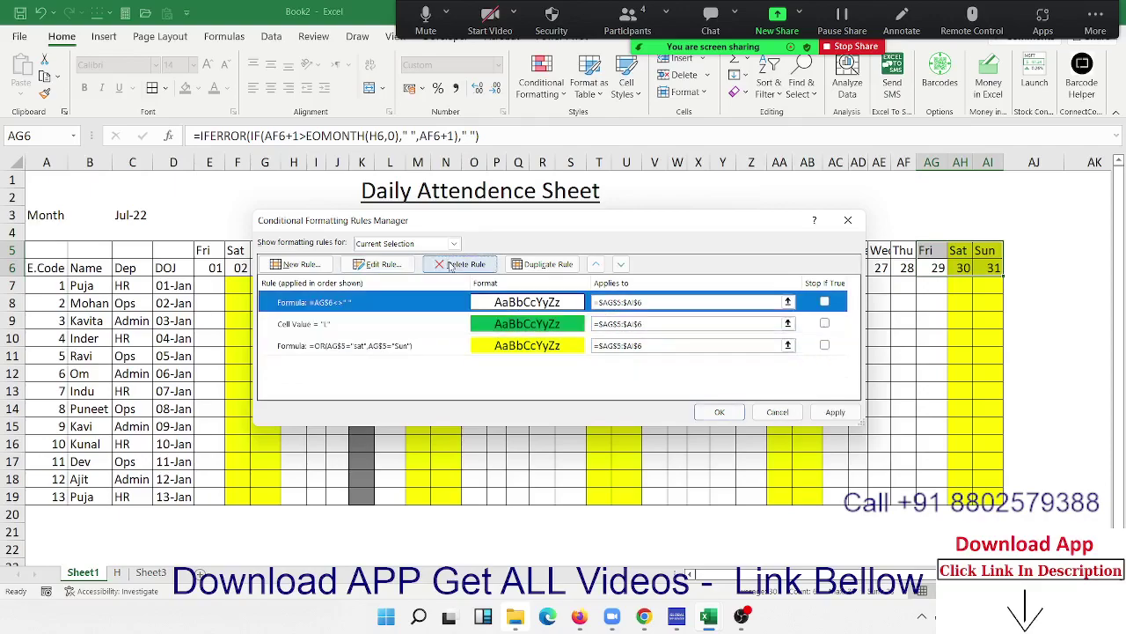
left_click(454, 322)
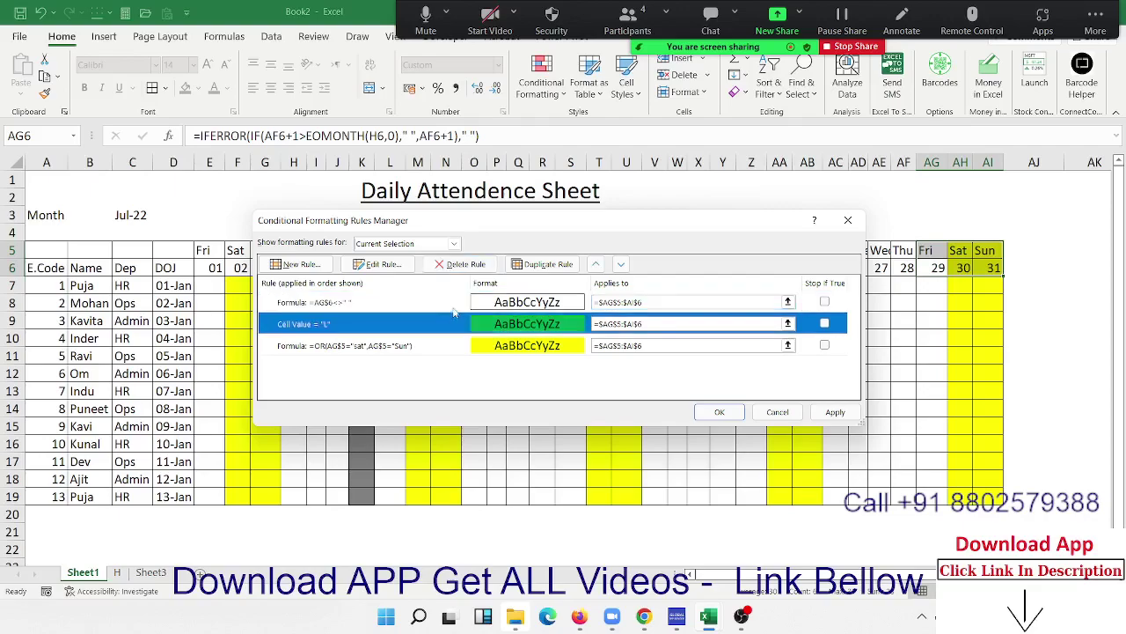
left_click(476, 262)
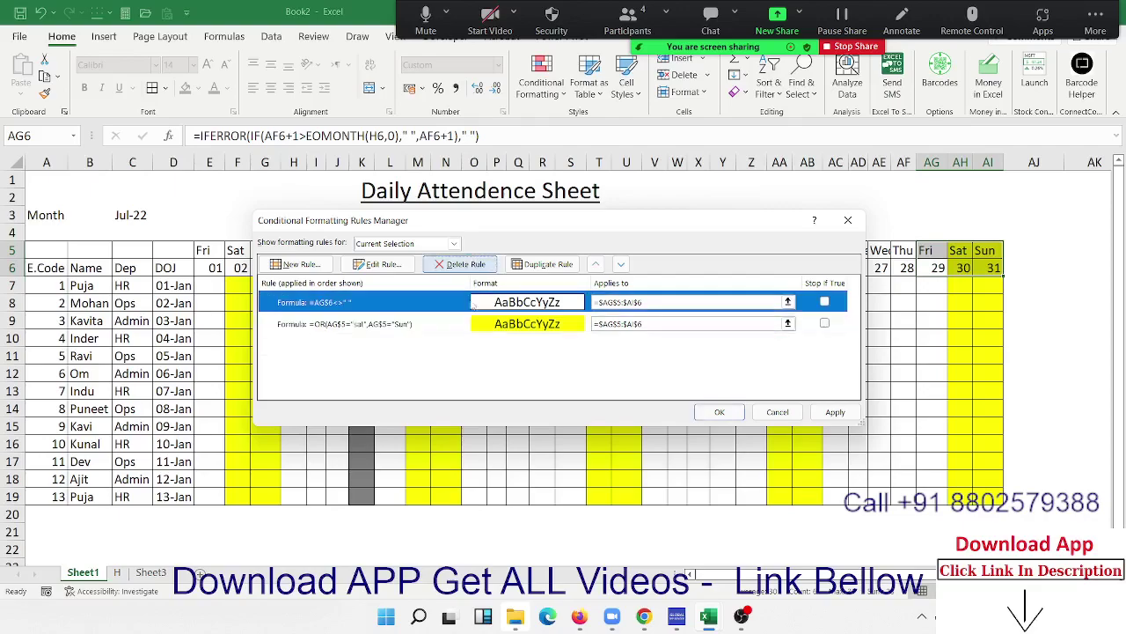
left_click(436, 325)
left_click(447, 265)
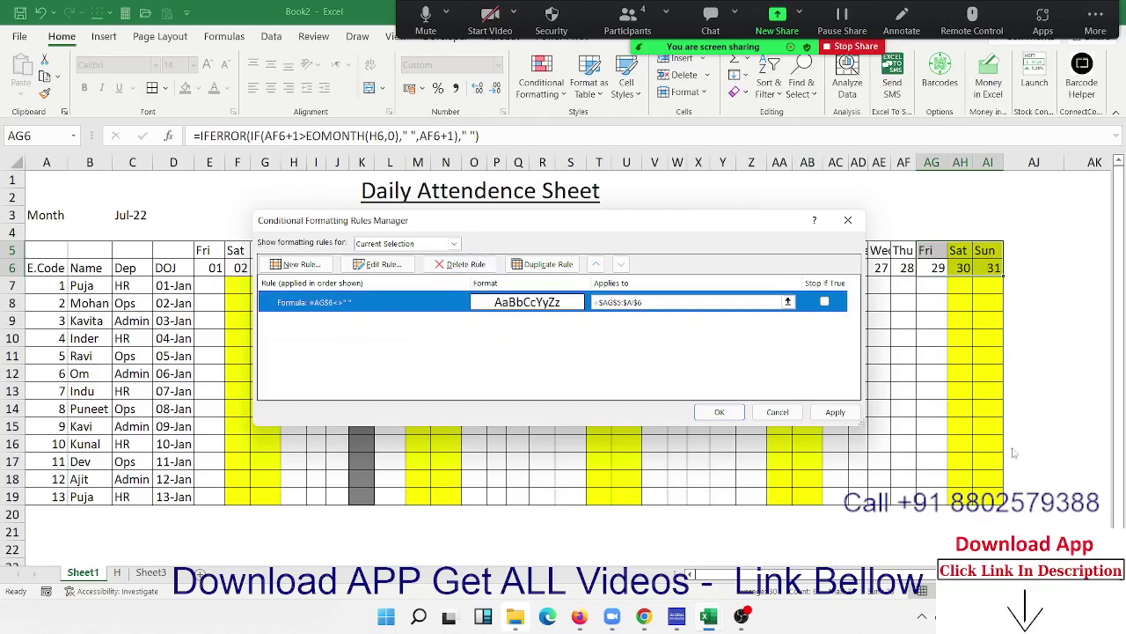
left_click(850, 414)
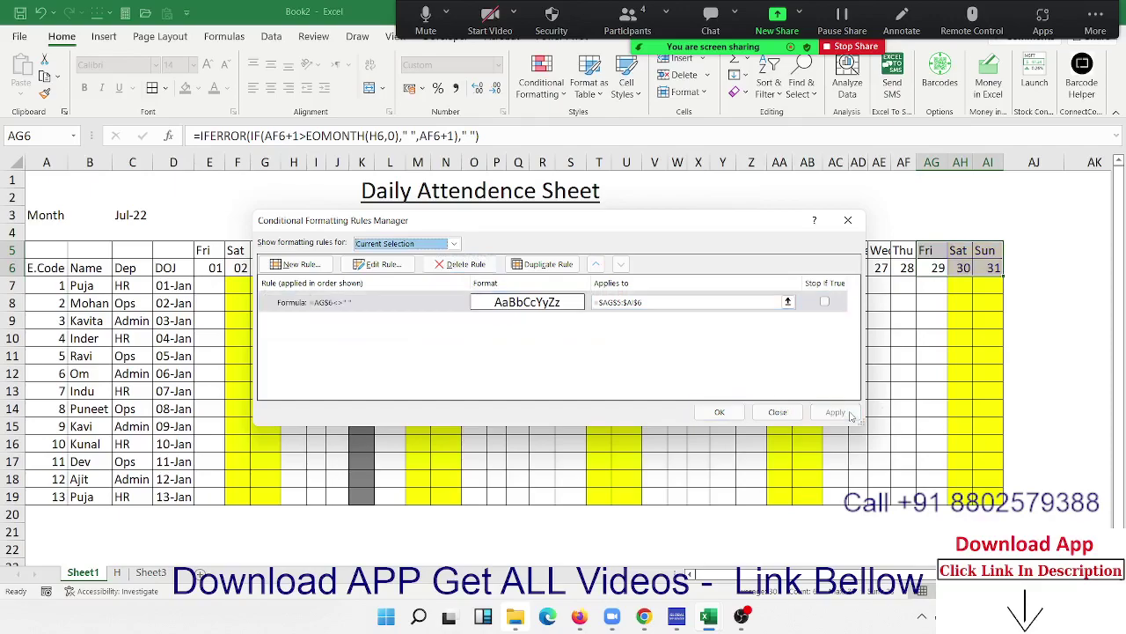
left_click(719, 412)
left_click(1021, 338)
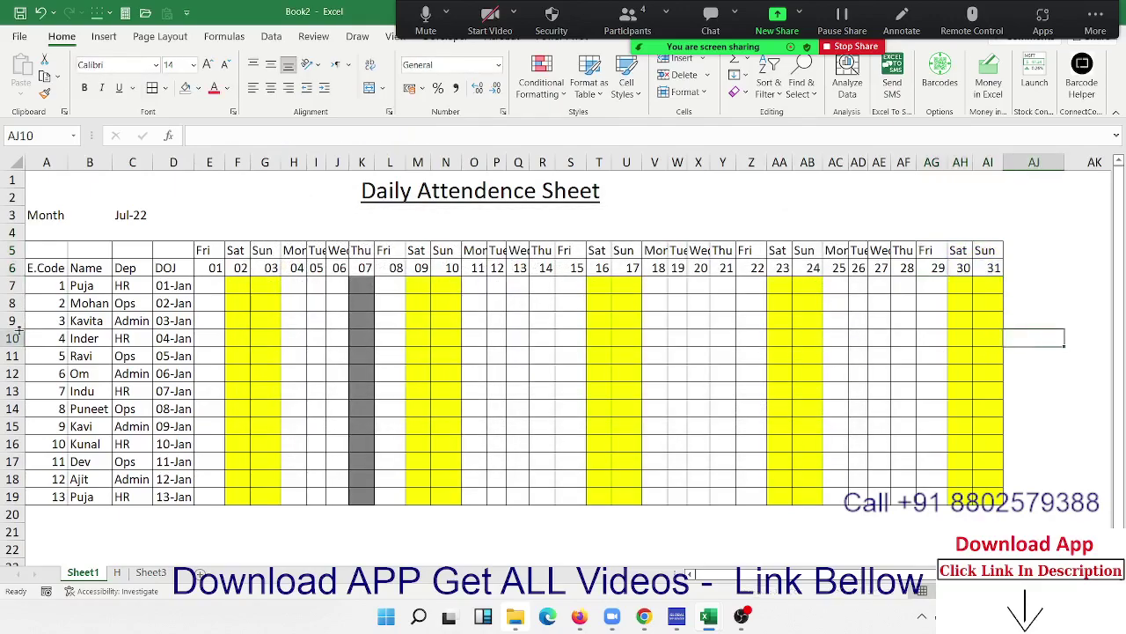
left_click(268, 343)
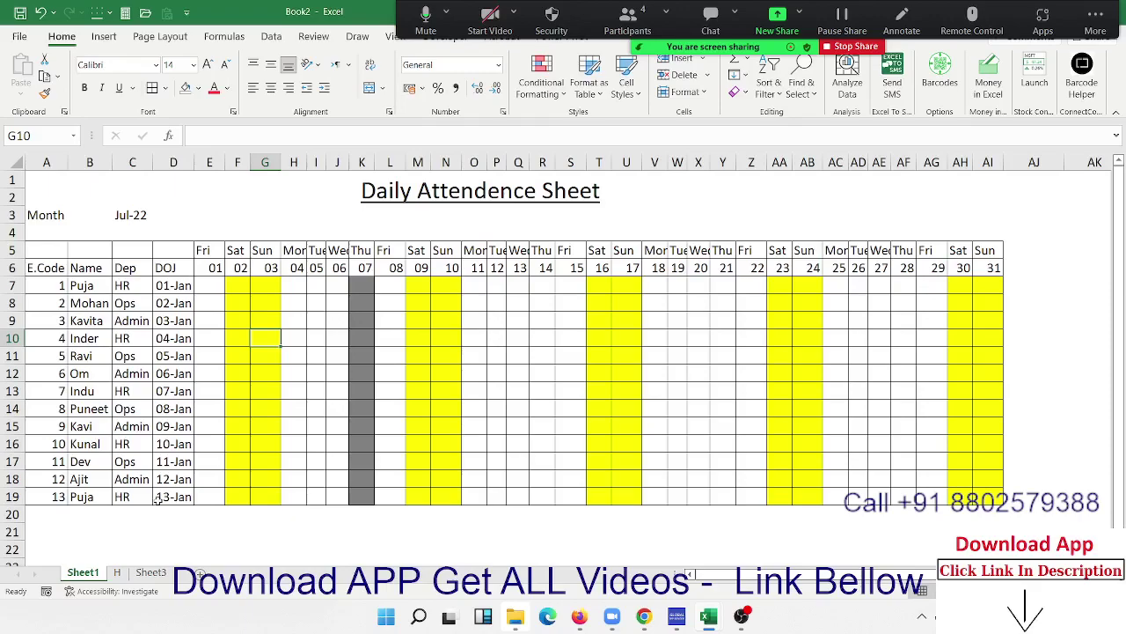
Save the workbook as an Excel Workbook named att-for, then show the desktop.
left_click(19, 36)
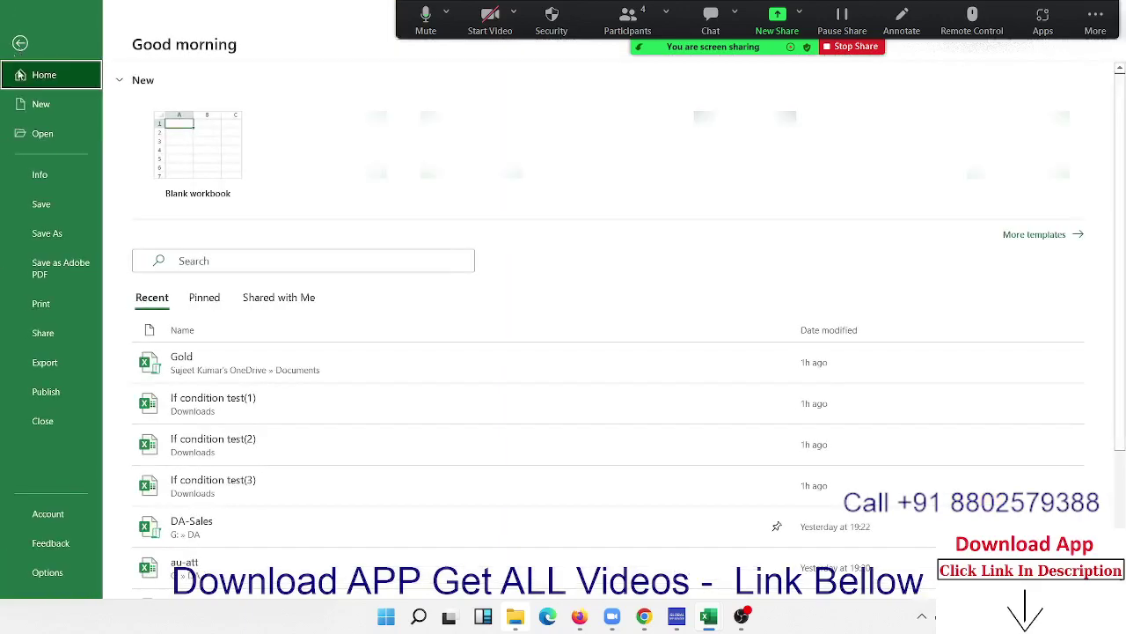
left_click(35, 202)
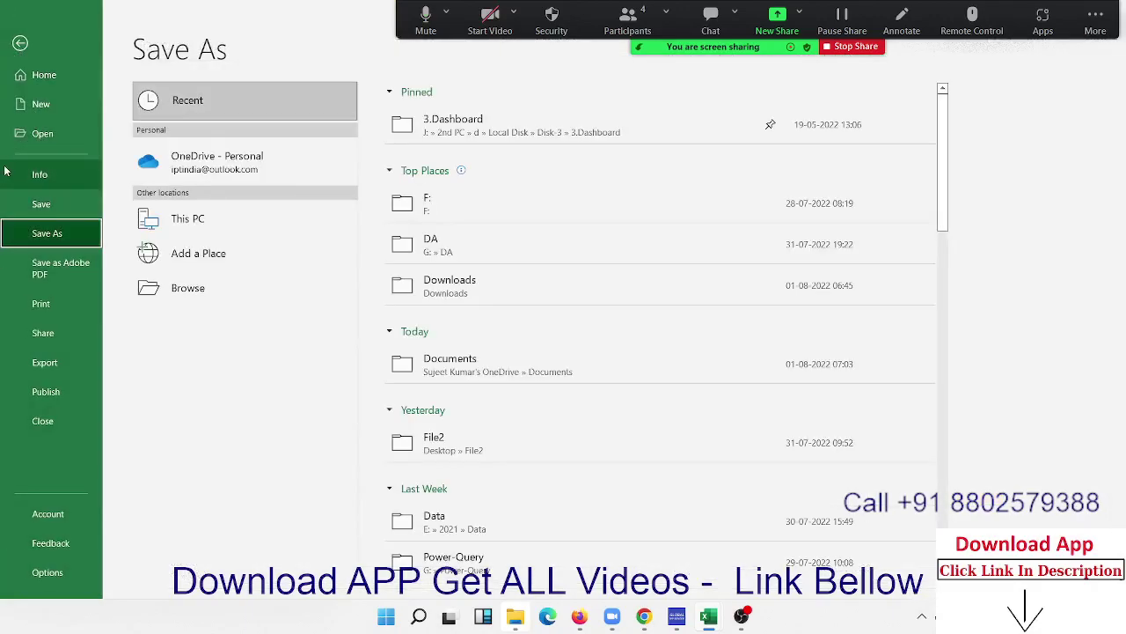
left_click(185, 297)
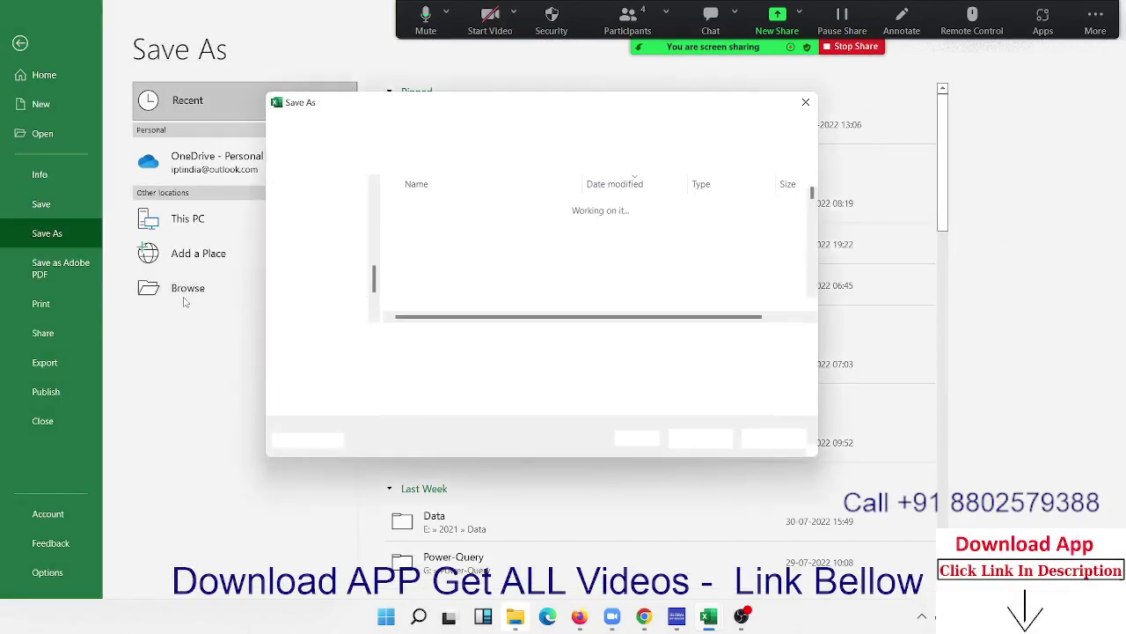
left_click(380, 359)
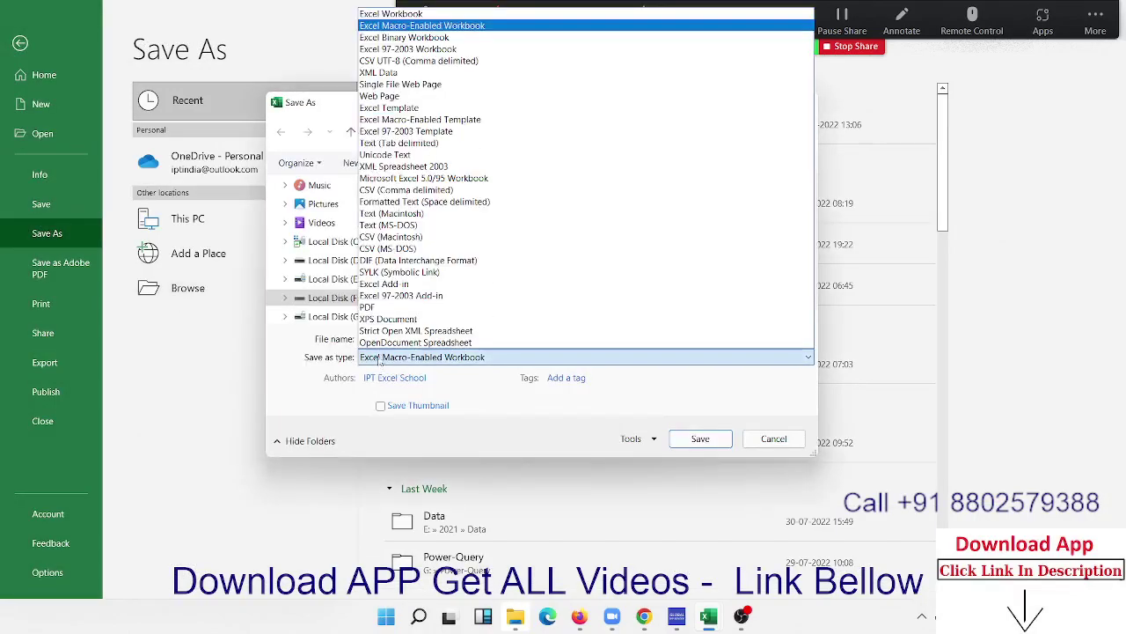
left_click(431, 14)
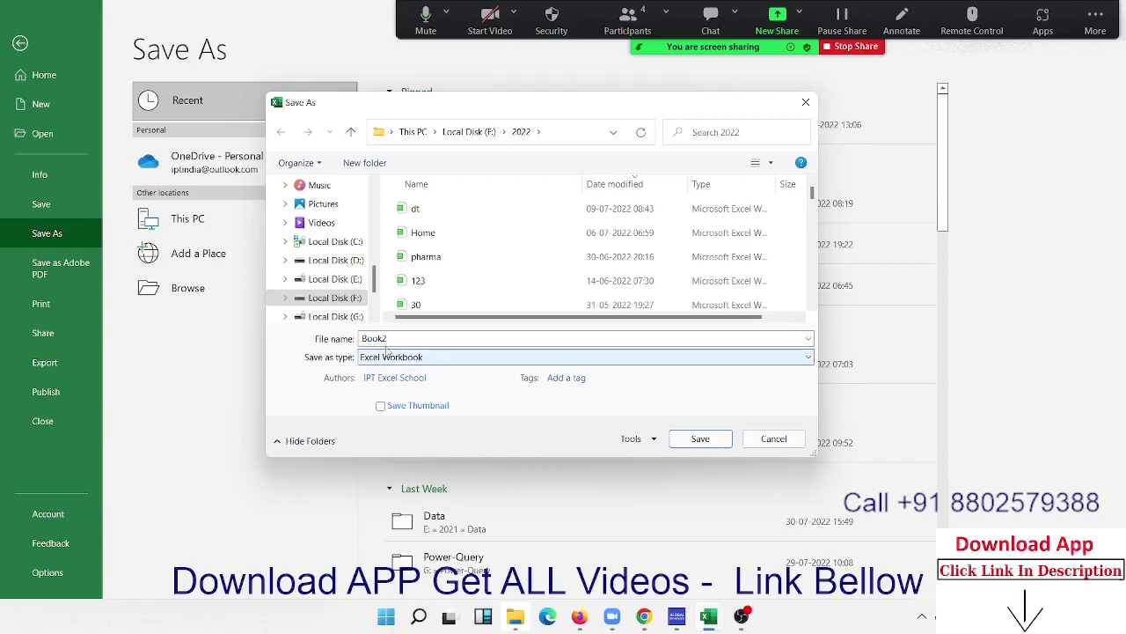
left_click(385, 345)
type("att")
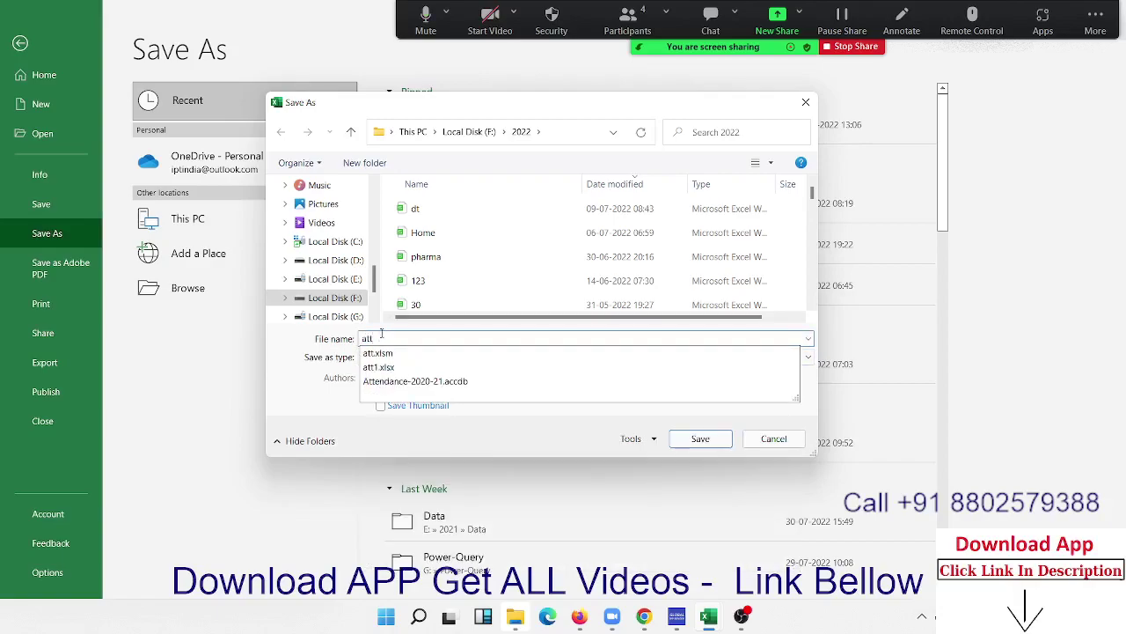
type(" for")
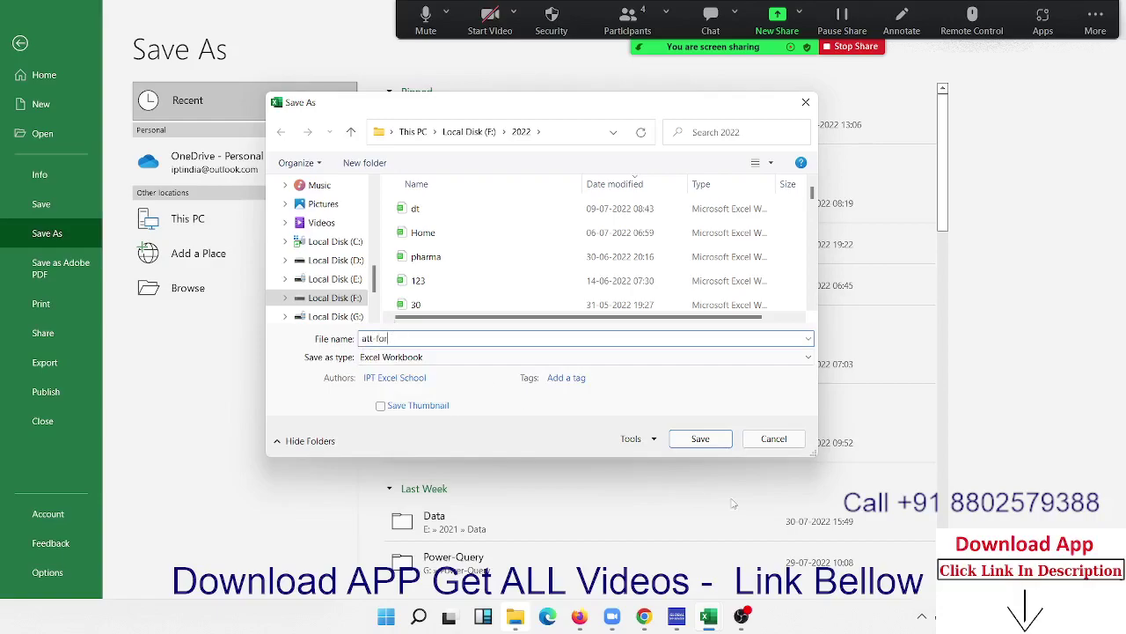
left_click(708, 439)
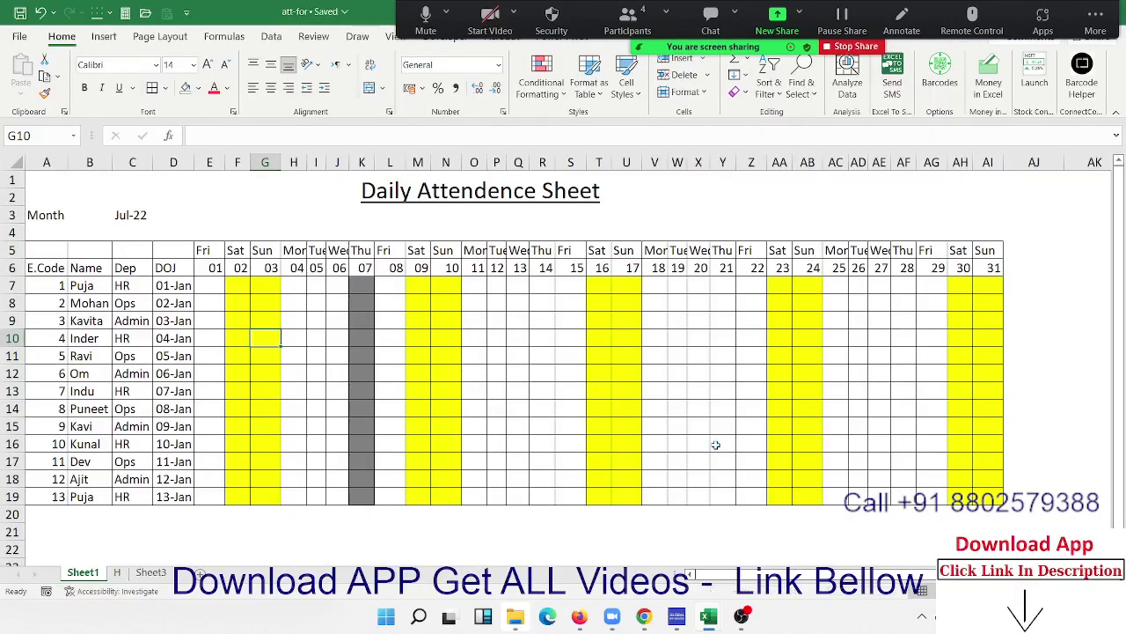
key("super+d")
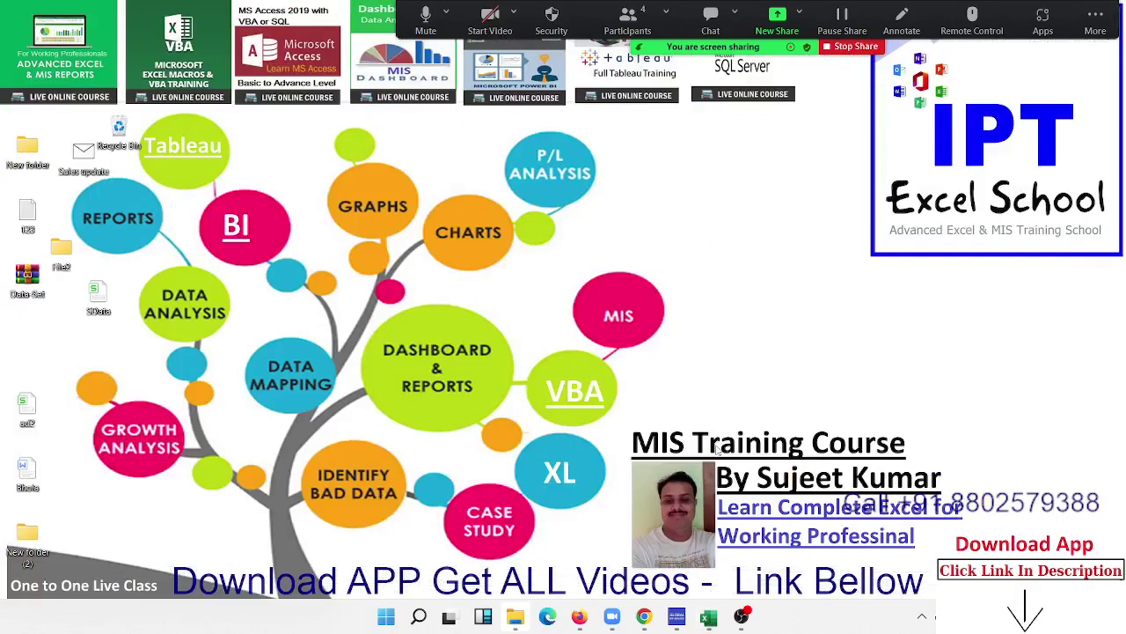